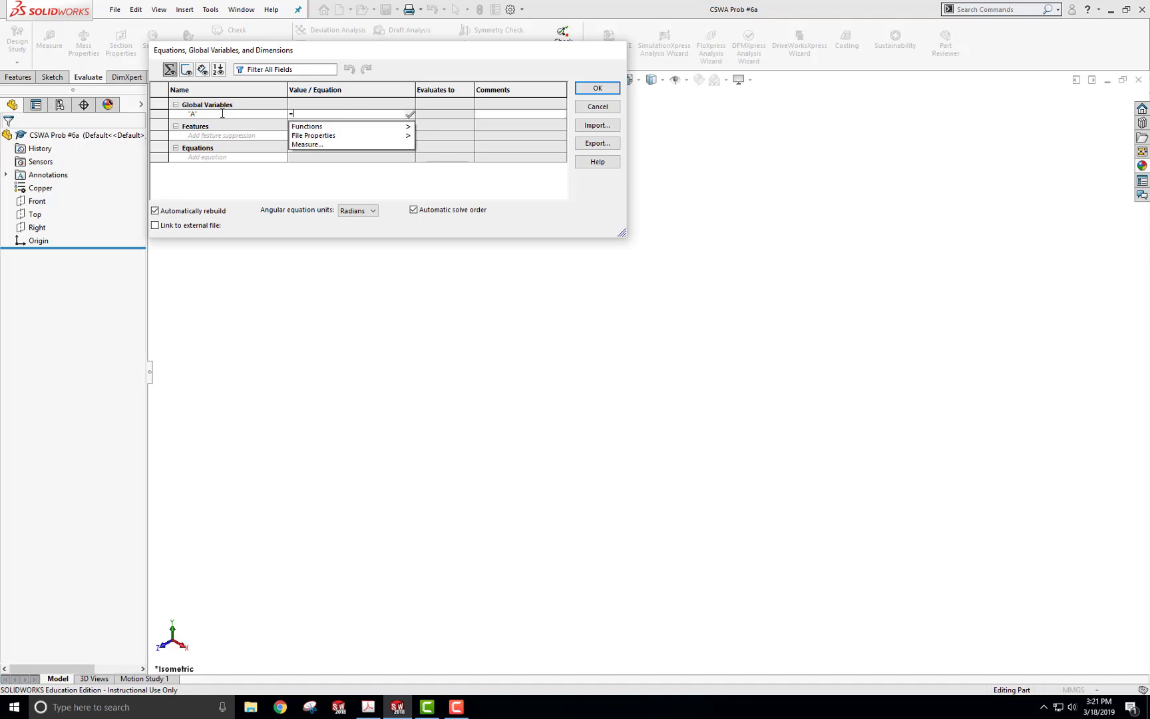
Set global variable A to 63 and add global variable B with the value 50.
type("63")
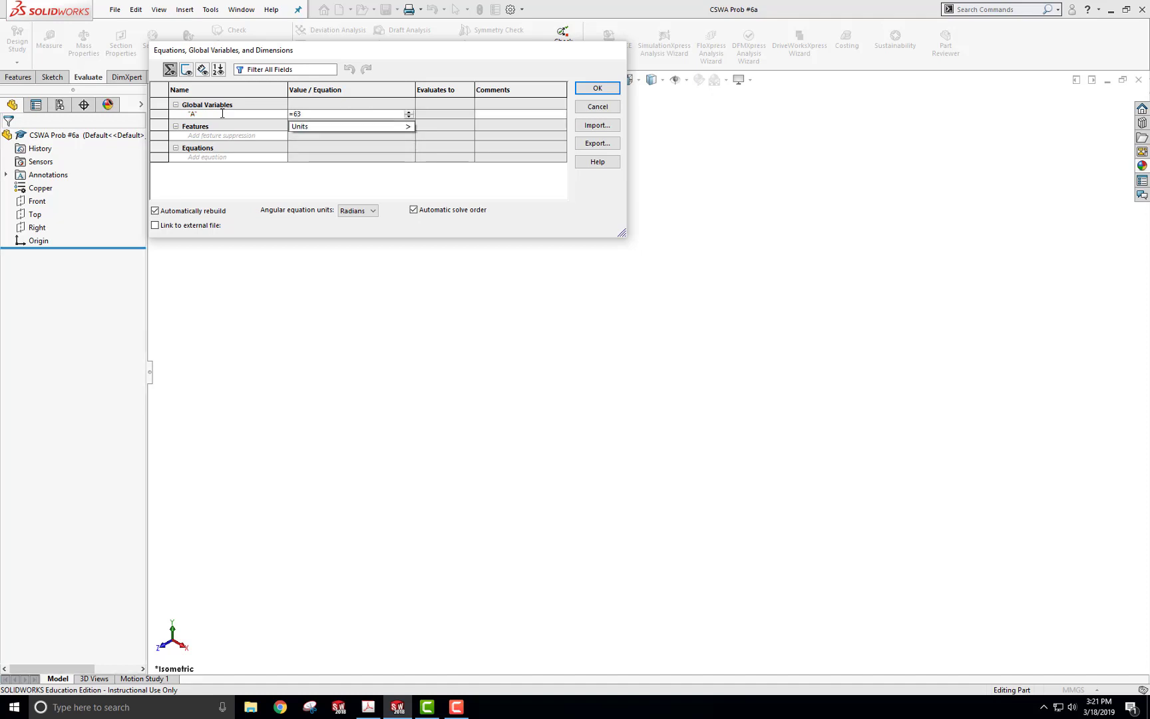
key("Tab")
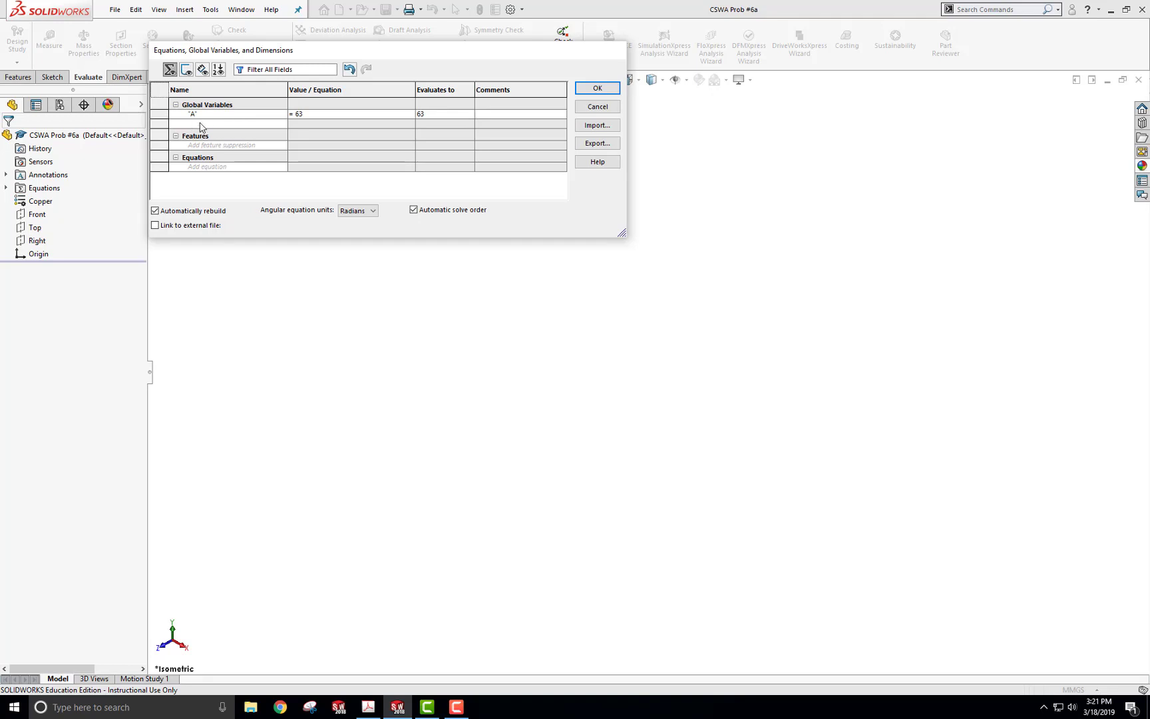
left_click(200, 127)
type("B")
key("Tab")
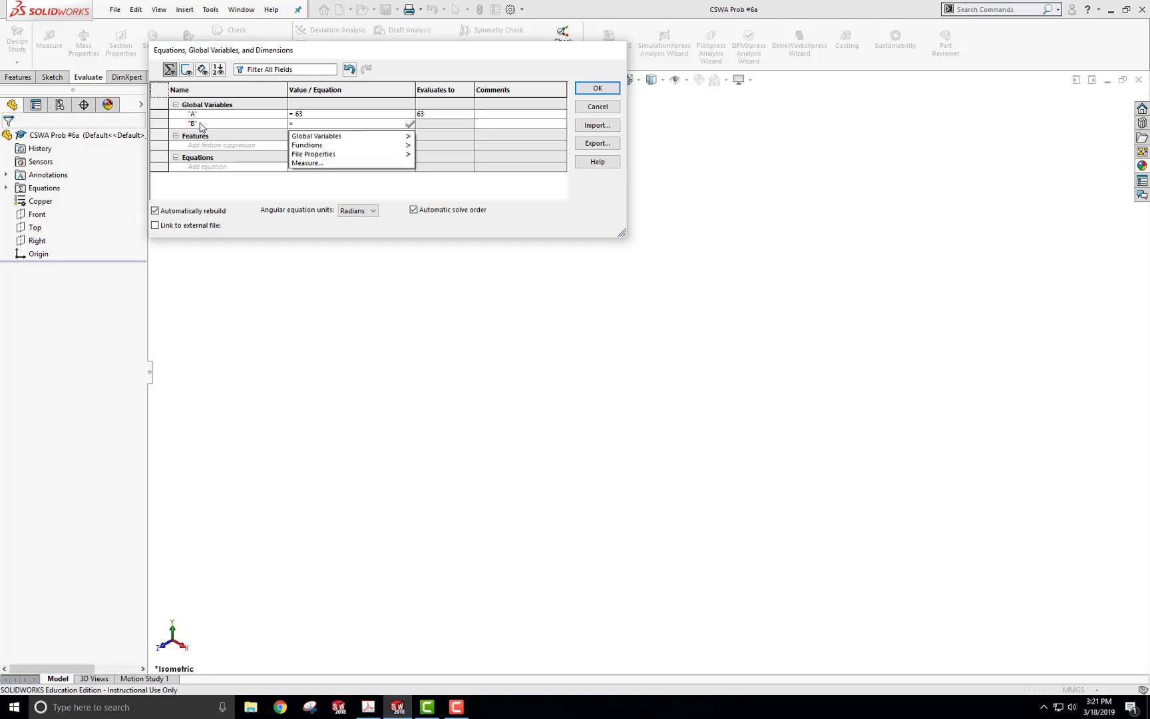
type("50")
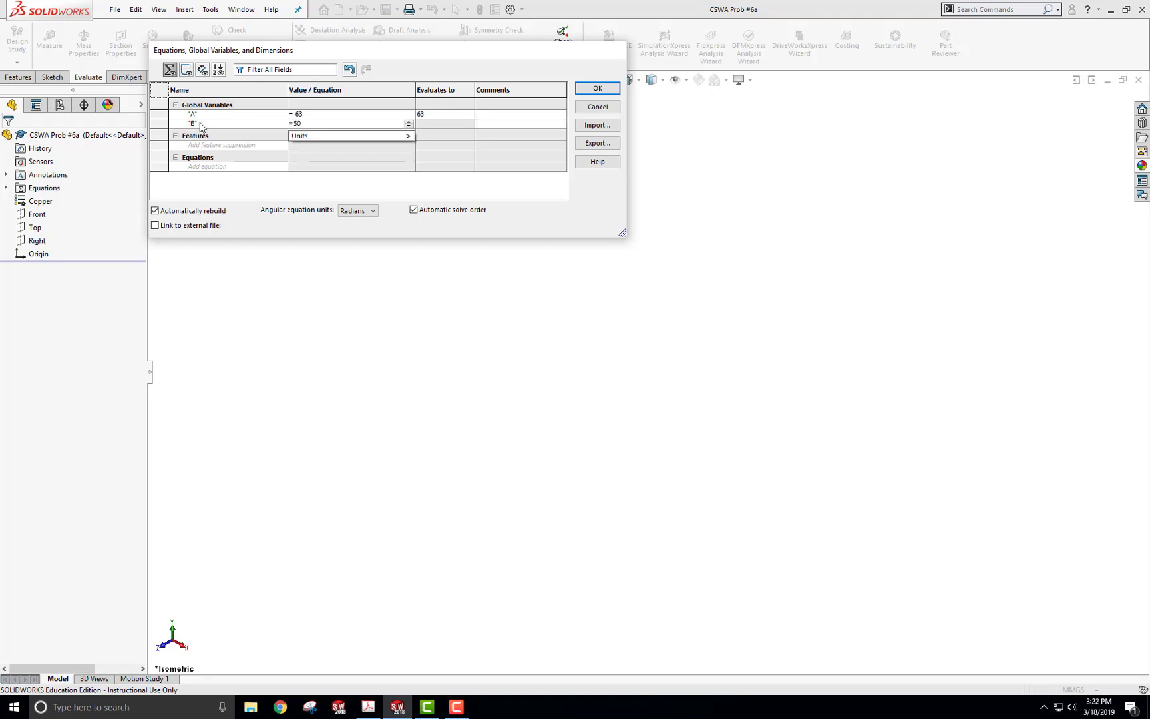
key("Tab")
Add global variable C with the value 100, accept the equations and expand the Equations folder in the feature tree.
left_click(234, 133)
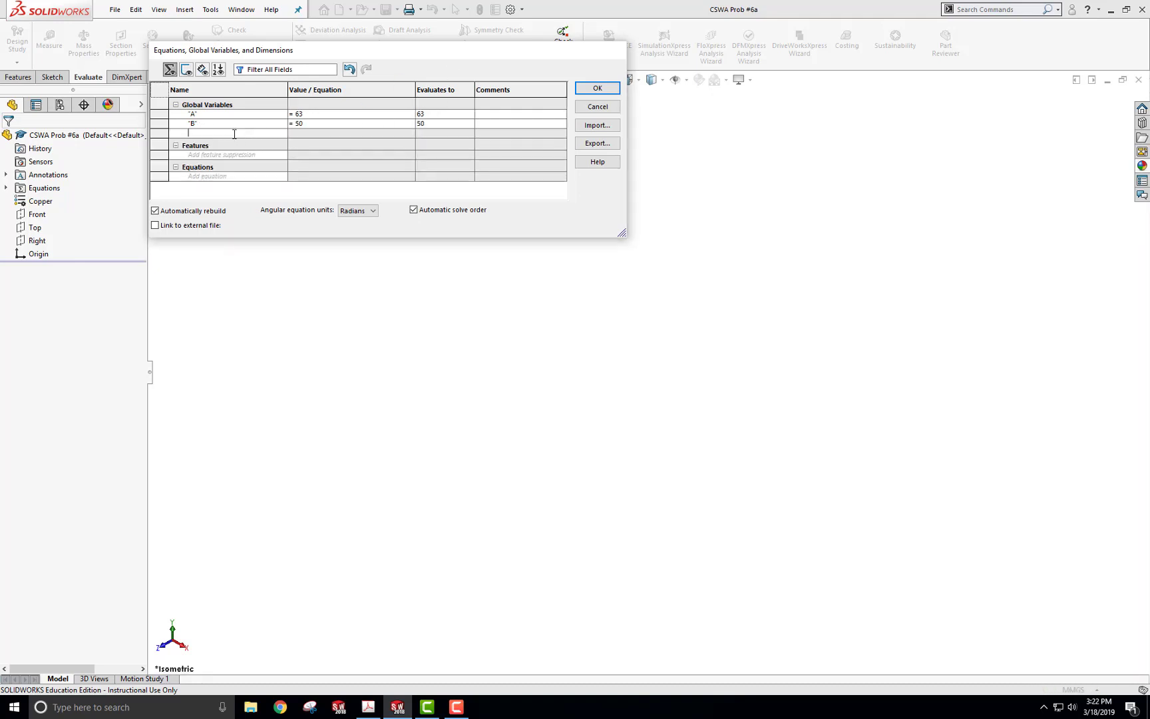
type("C")
key("Tab")
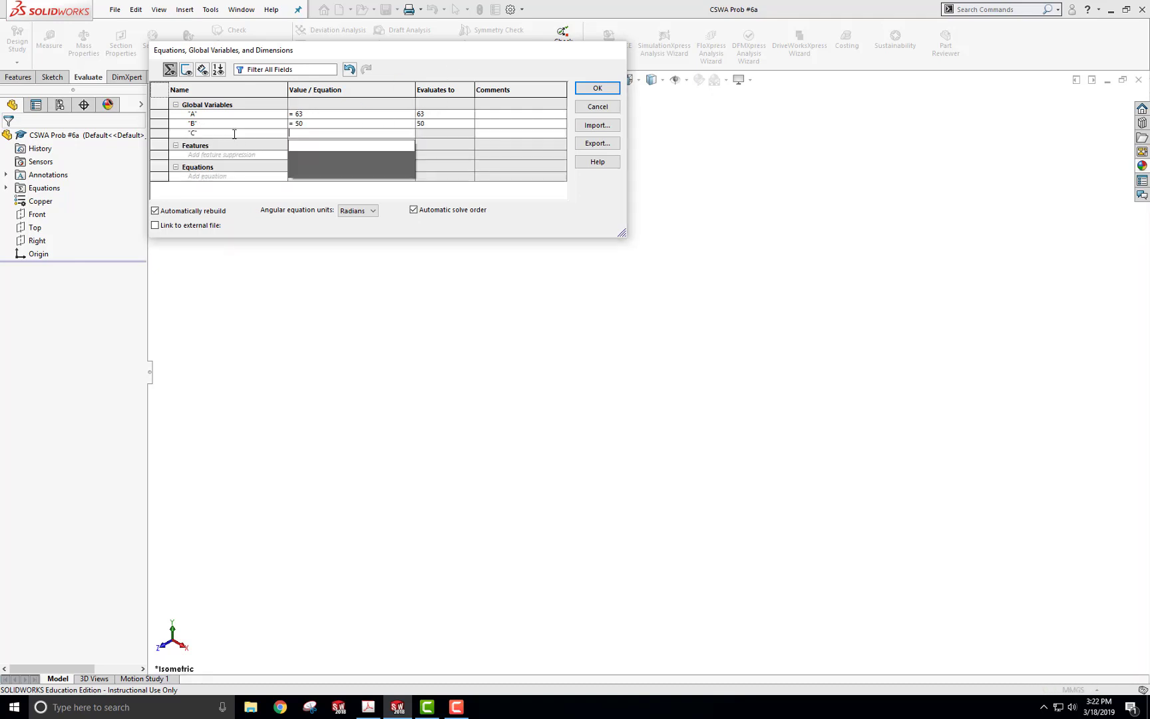
type("=100")
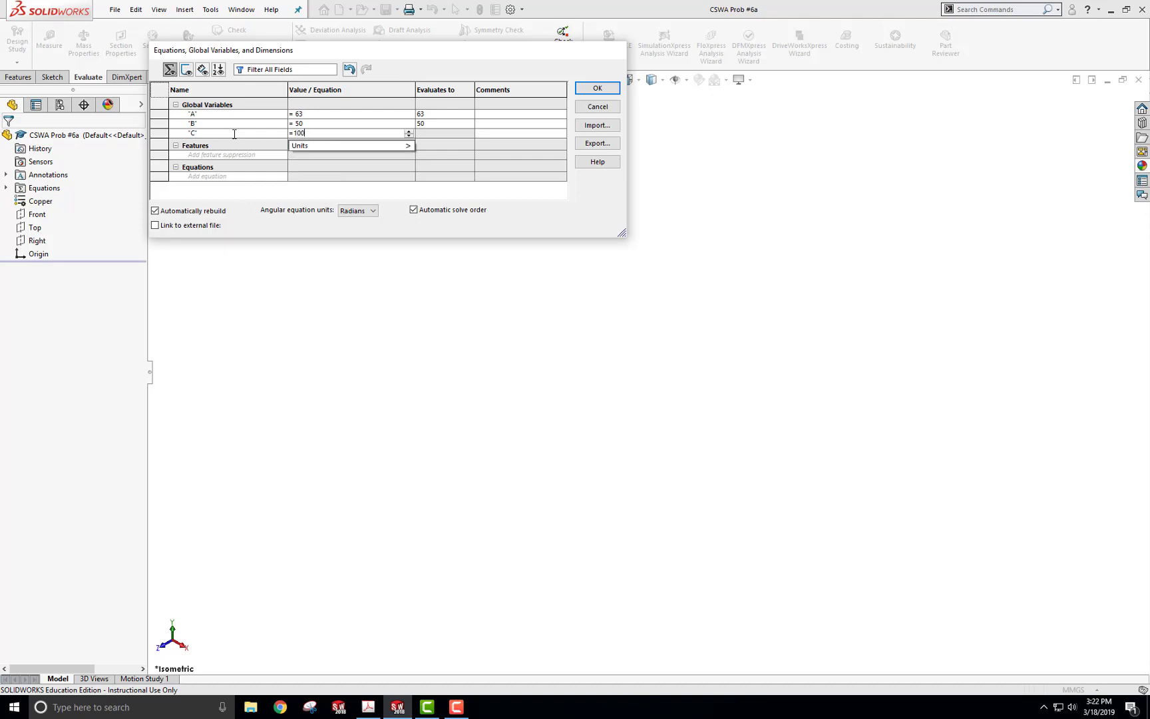
left_click(603, 89)
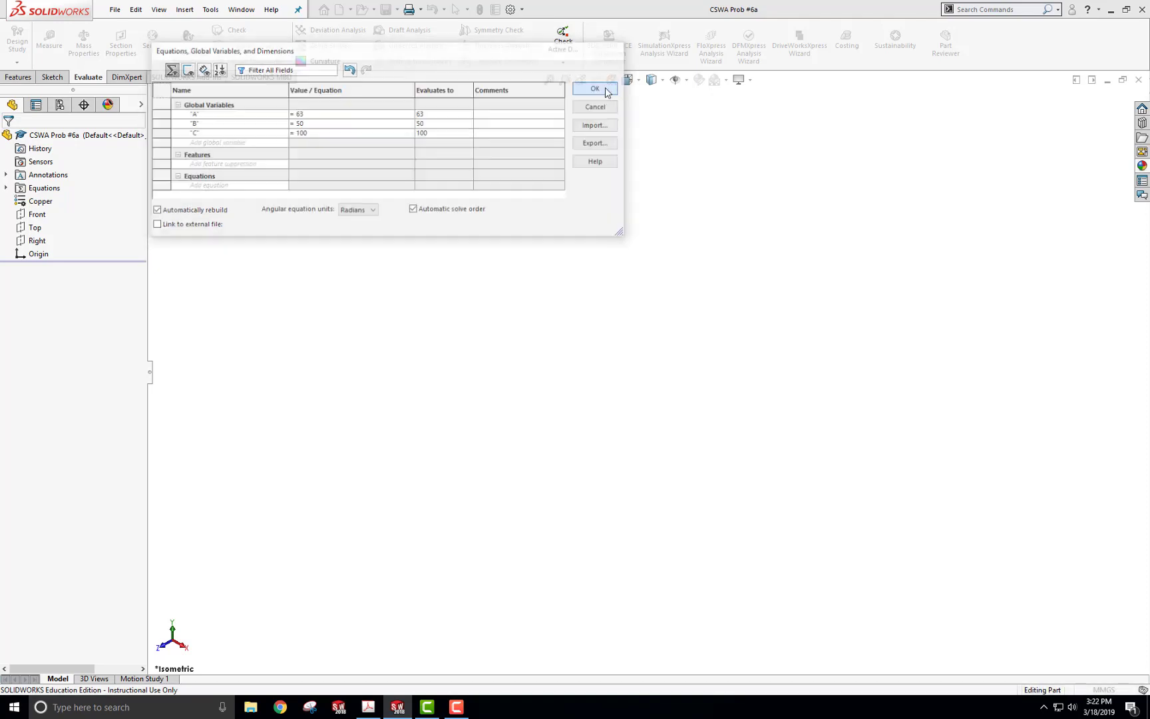
left_click(6, 188)
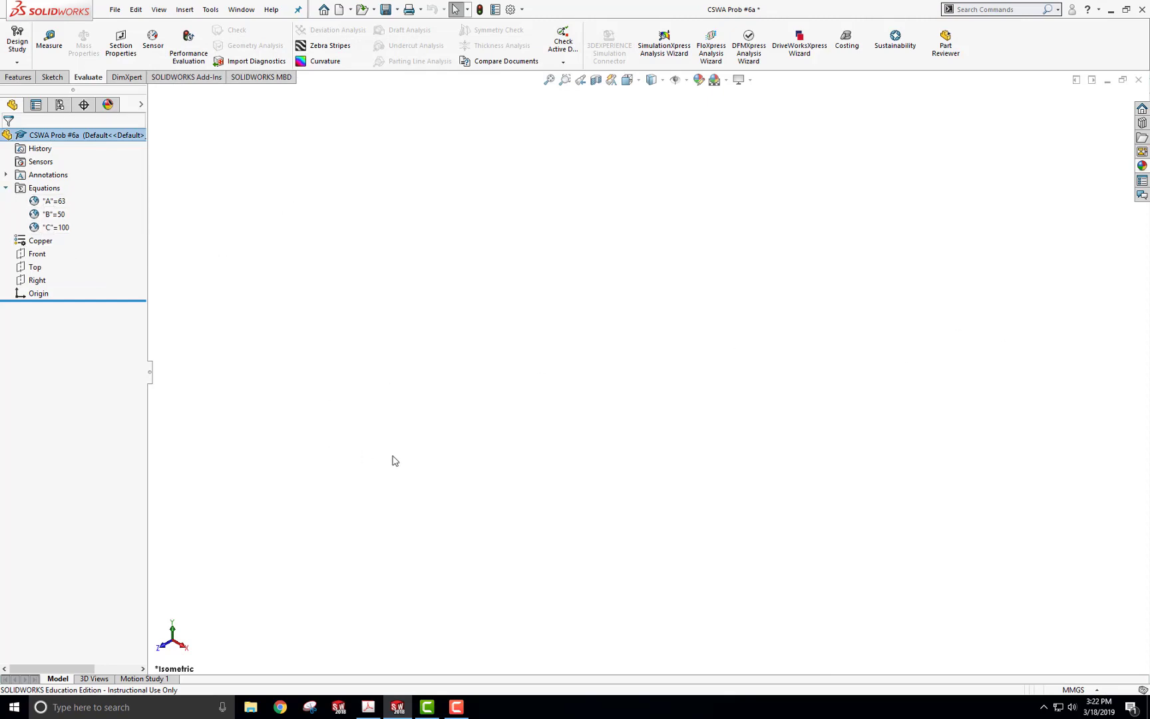
Check the problem drawing in Adobe Acrobat, return to SOLIDWORKS and start a sketch on the Right plane.
key("alt+Tab")
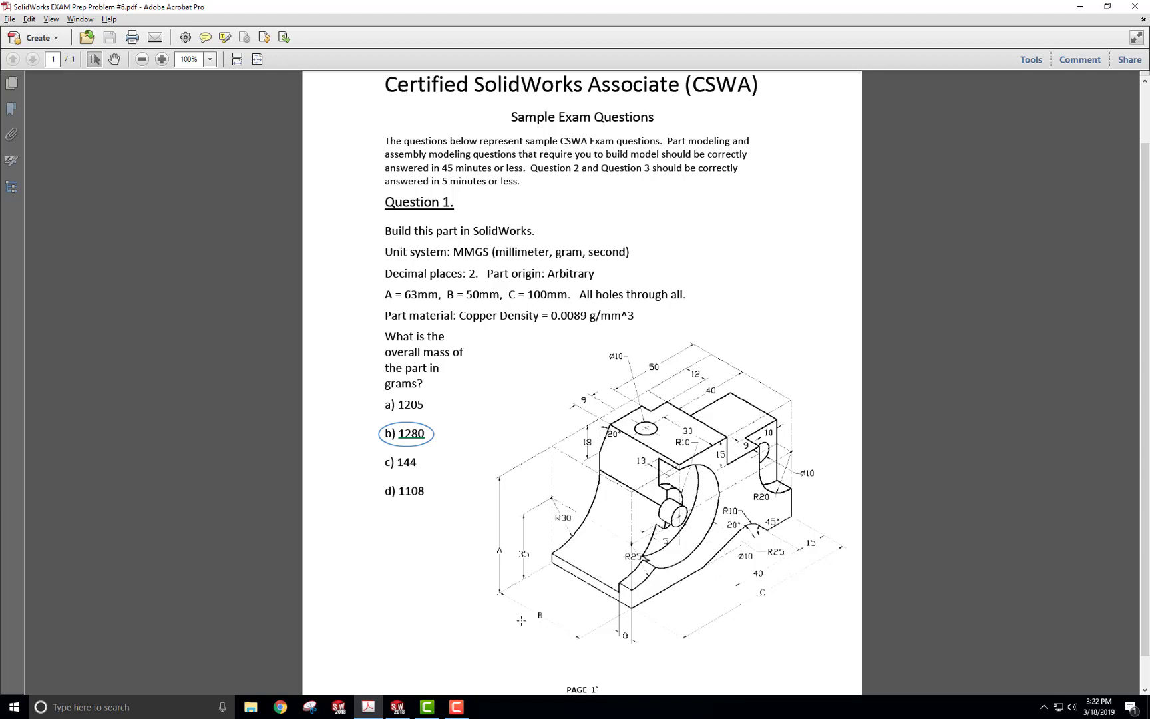
key("alt+Tab")
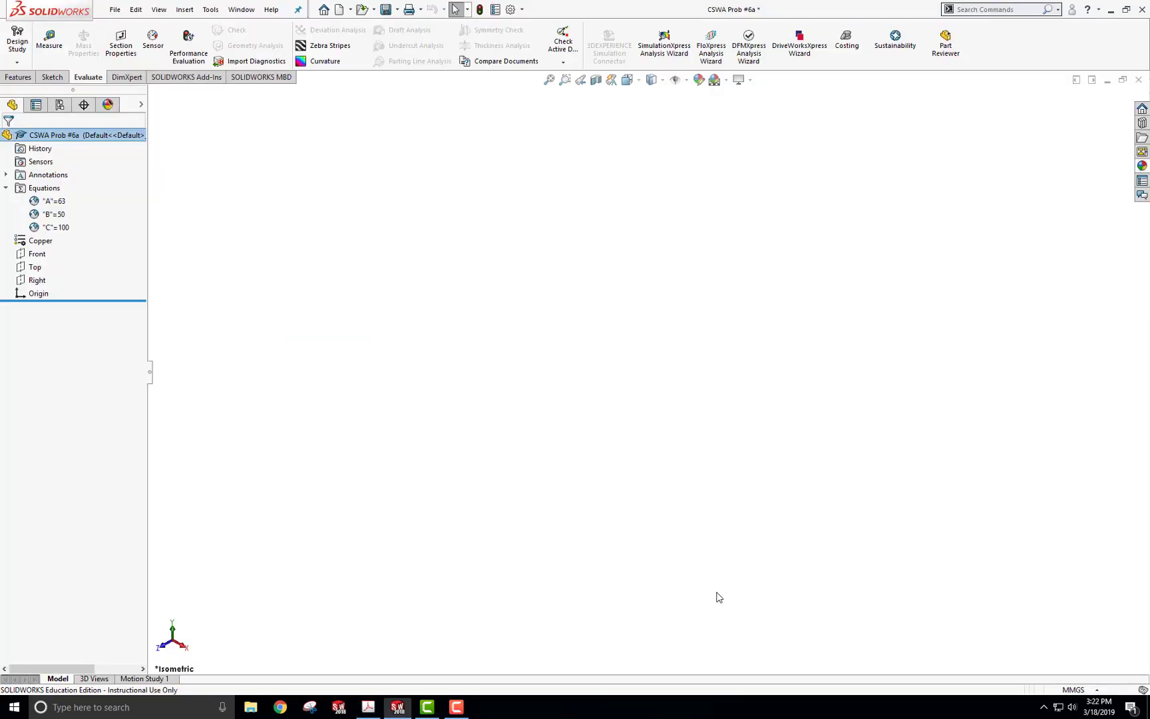
left_click(36, 280)
left_click(47, 261)
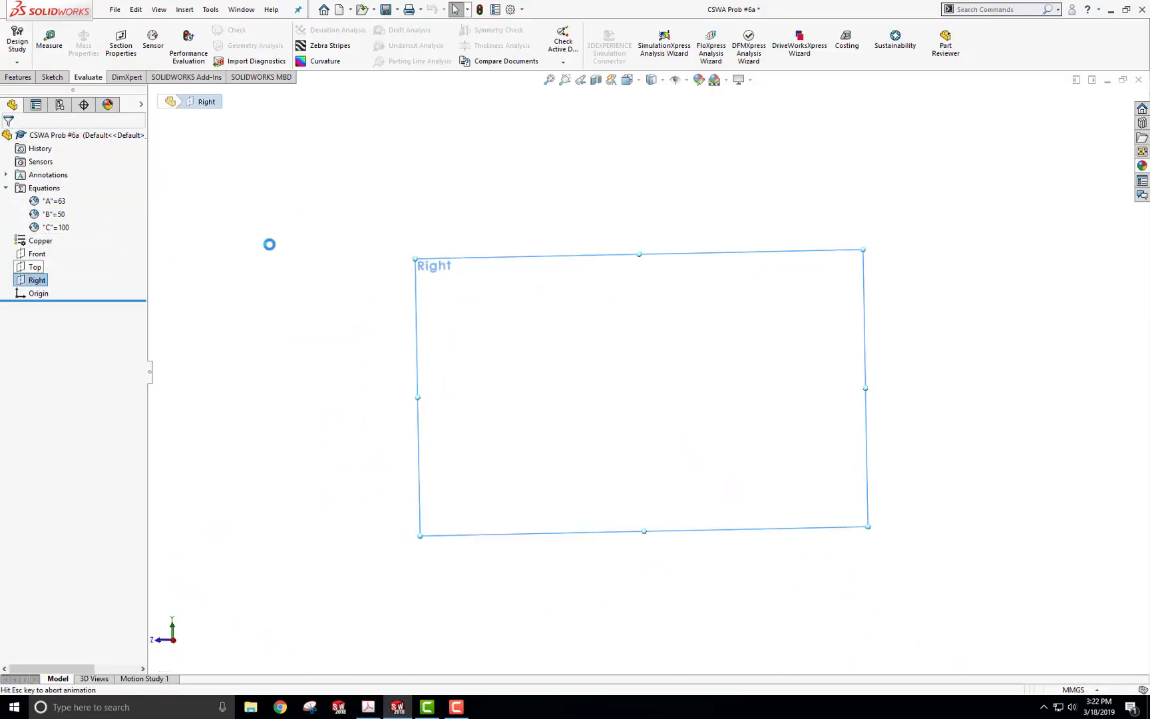
middle_click_drag(638, 365, 508, 354, "ctrl")
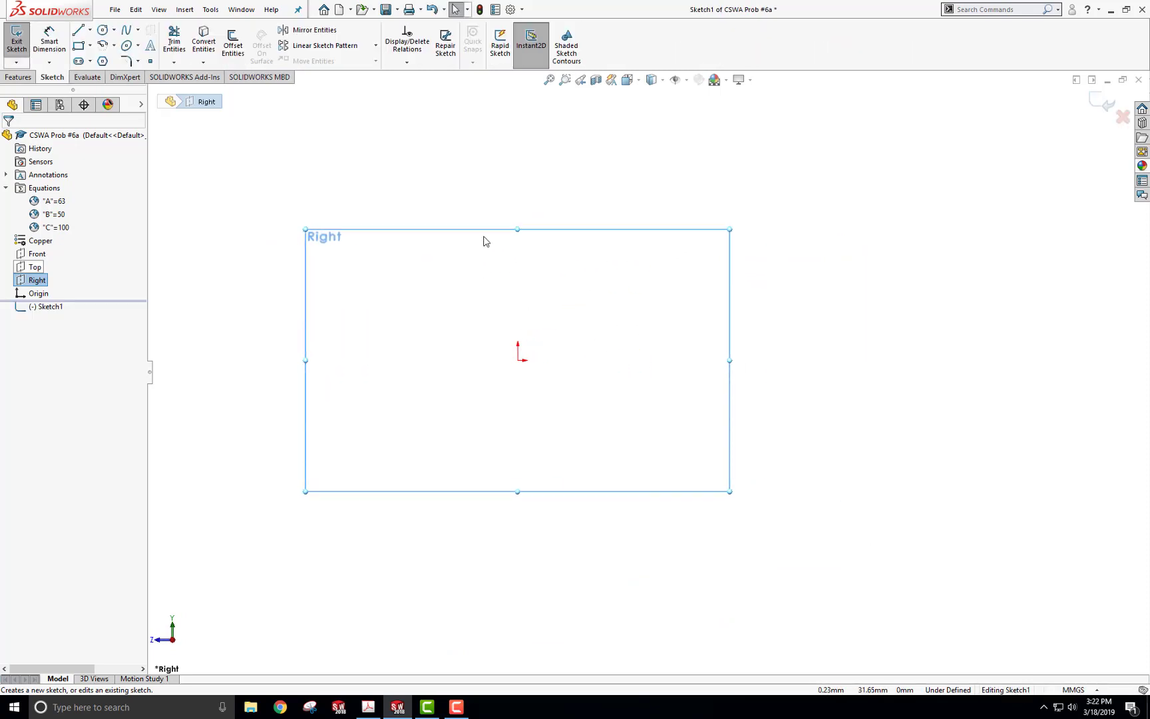
Sketch an open stepped profile from the origin: base about 103 mm, right side about 51 mm high, raised block, ending partway down its left side.
key("l")
left_click(518, 360)
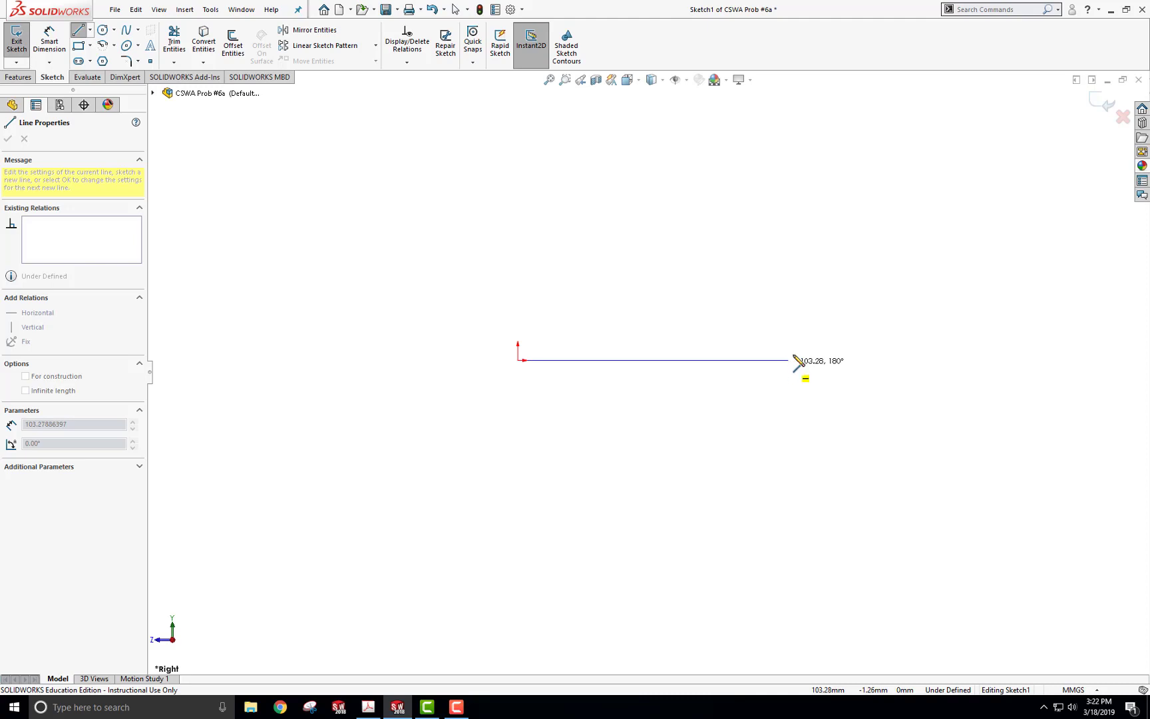
left_click(789, 360)
left_click(788, 225)
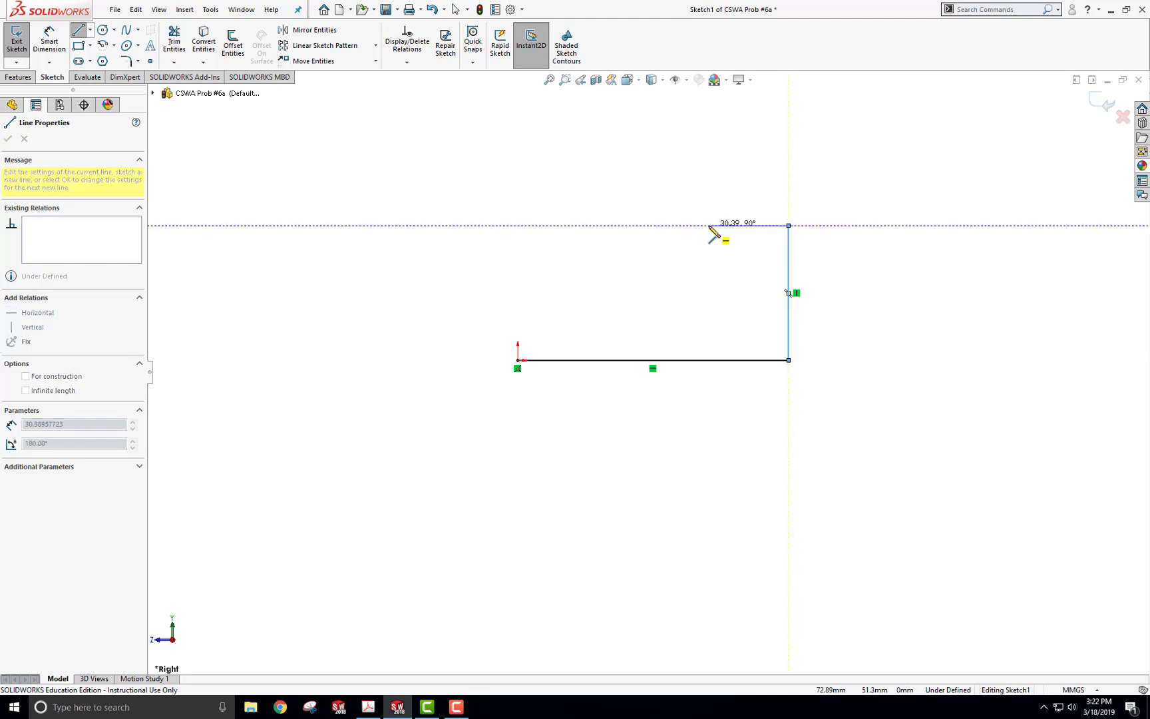
left_click(709, 226)
left_click(709, 184)
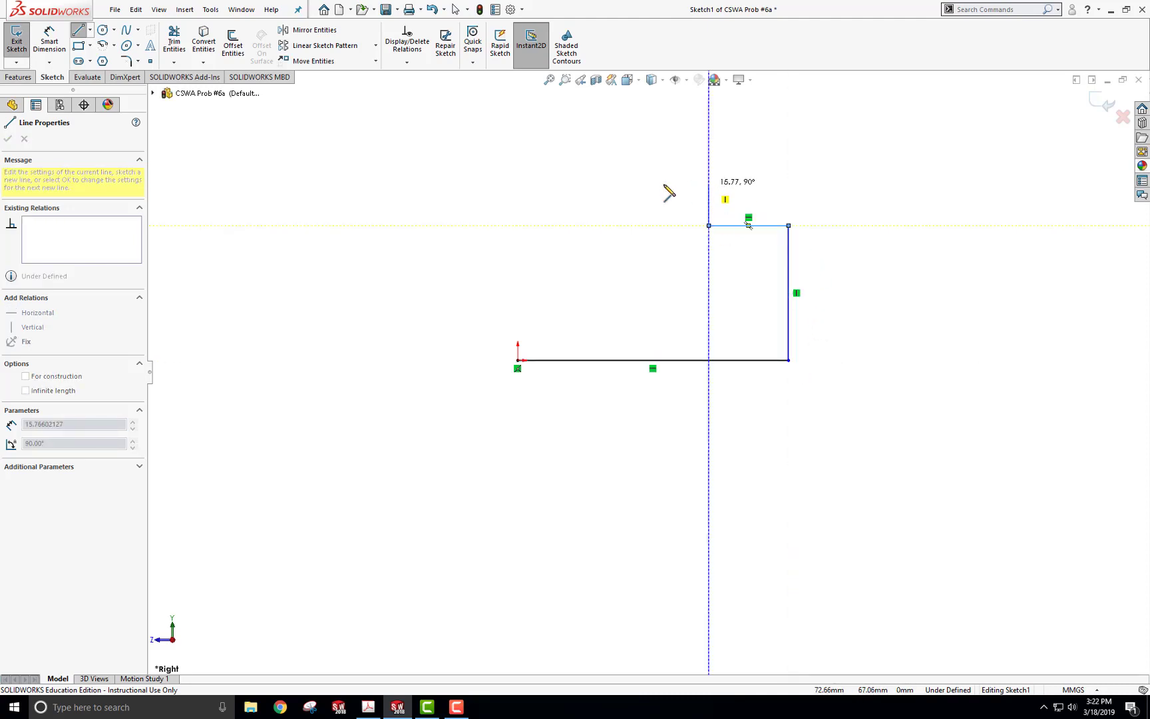
left_click(623, 184)
left_click(623, 263)
key("Escape")
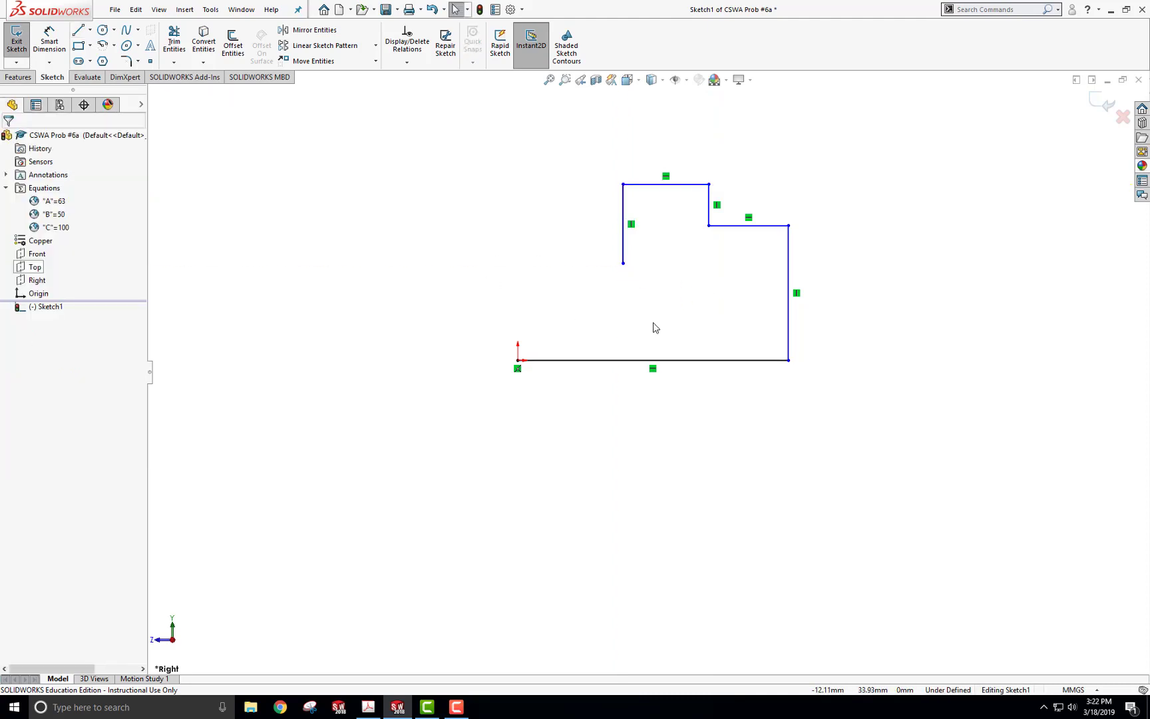
Draw a short vertical line about 8 mm long upward from the origin.
scroll(656, 326, "up", 2)
scroll(680, 282, "down", 3)
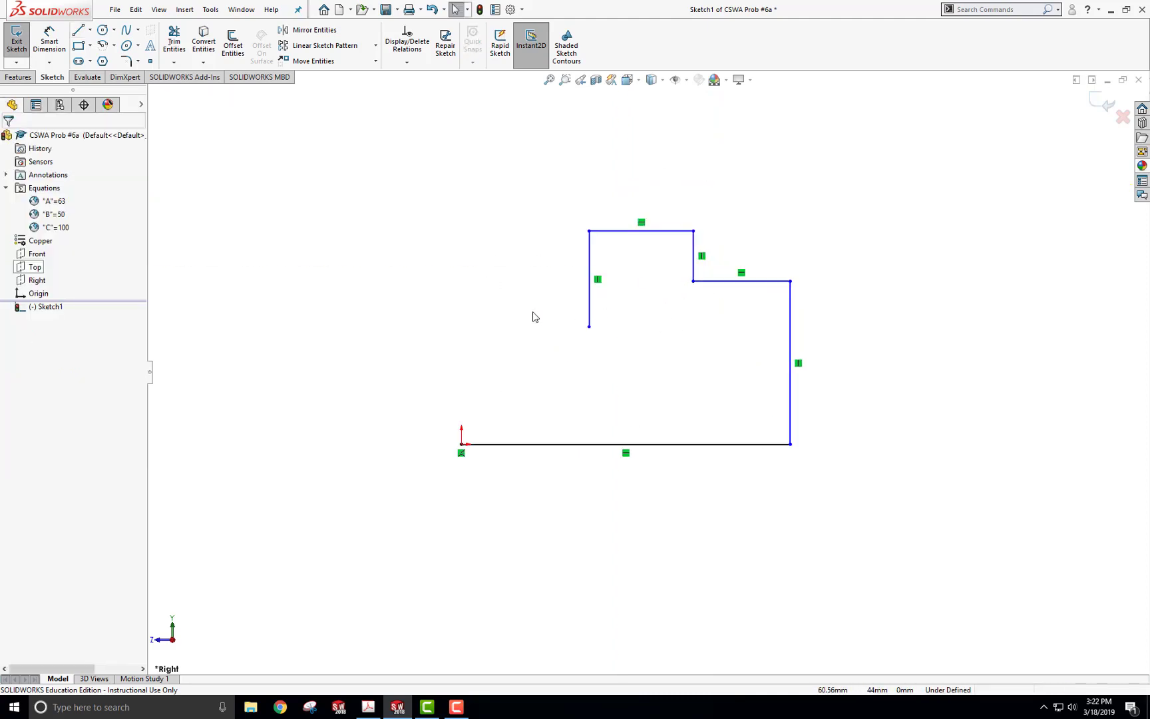
left_click(78, 33)
left_click(461, 444)
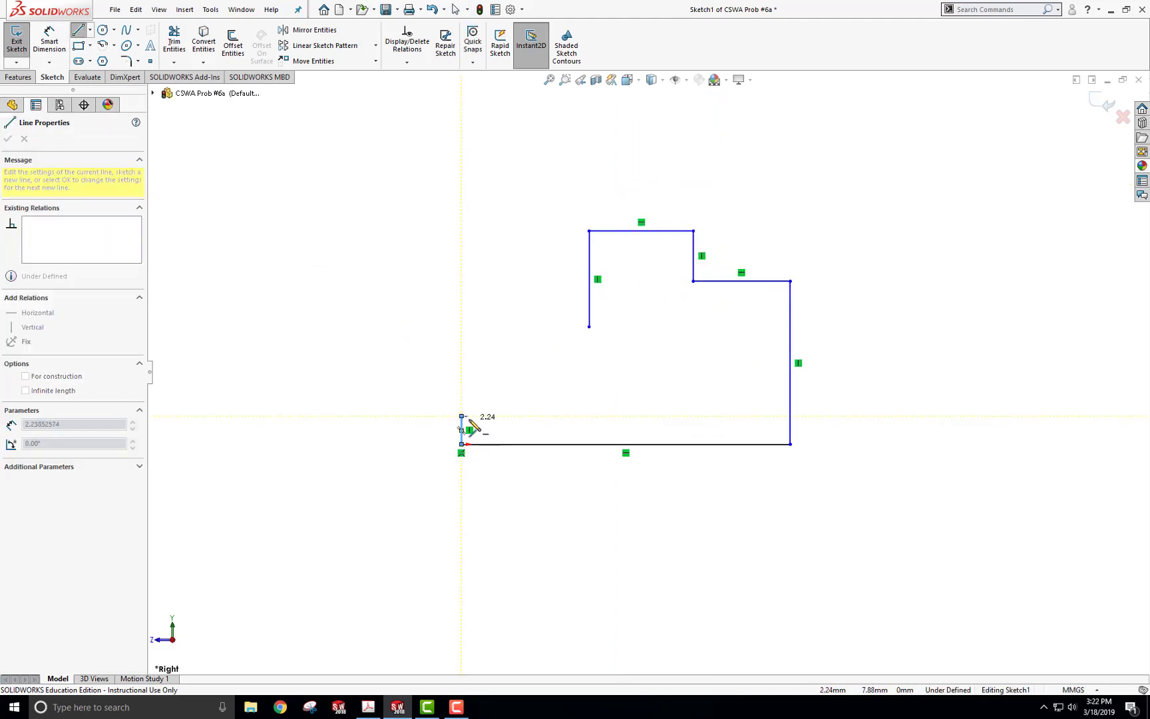
left_click(462, 416)
key("Escape")
Draw a vertical centerline upward from the short line's upper end to the height of the profile's open end.
key("s")
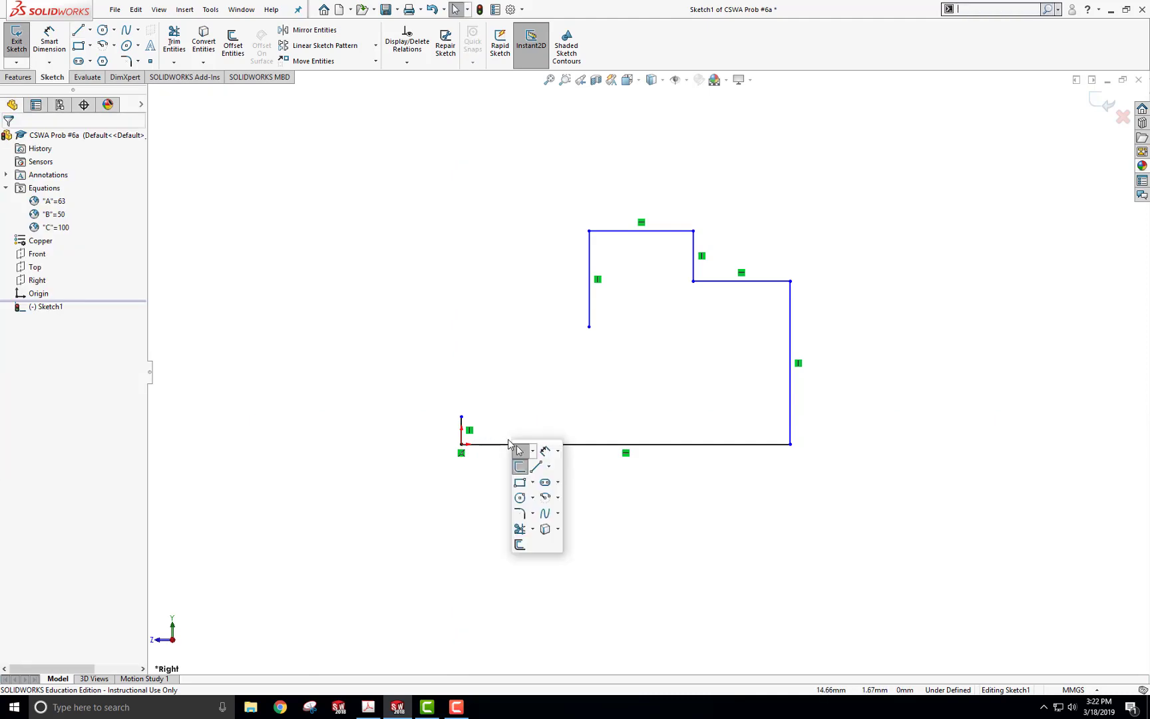
left_click(548, 467)
left_click(552, 495)
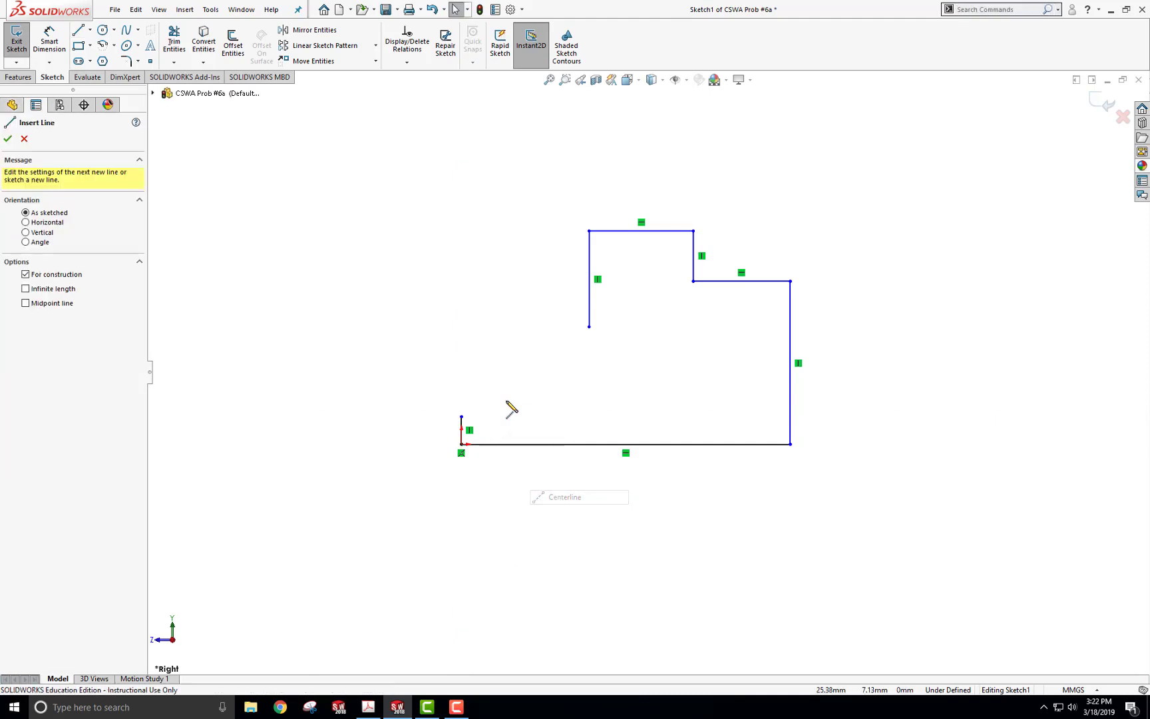
left_click(461, 418)
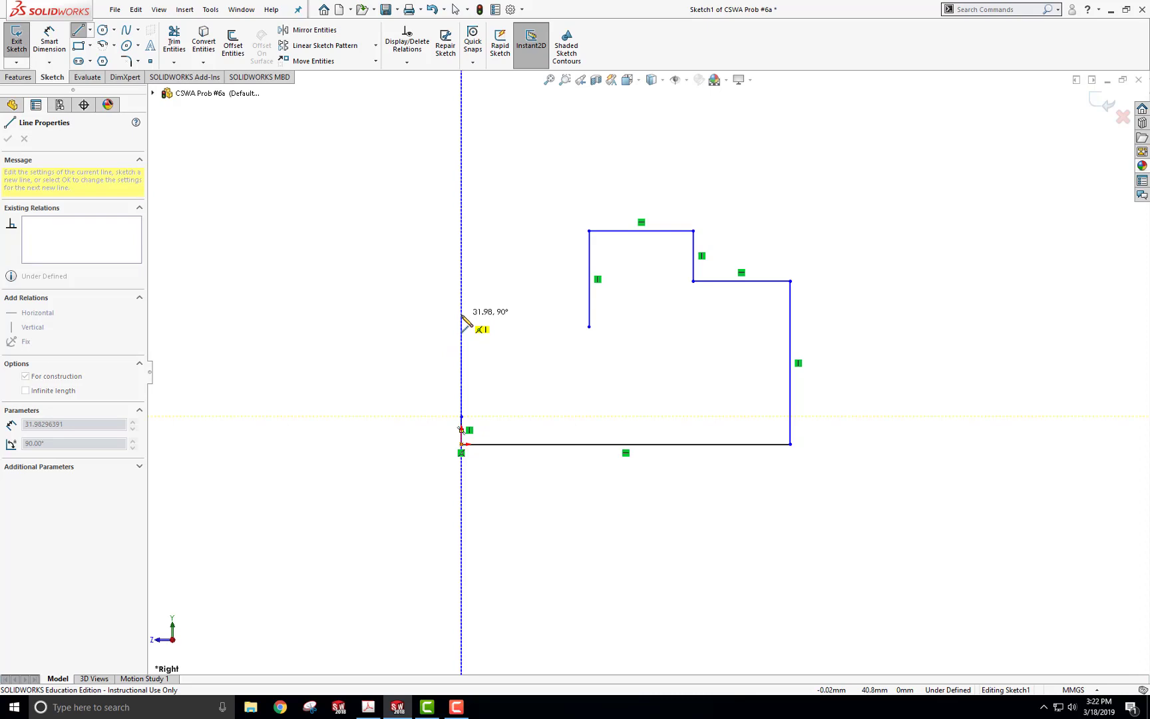
left_click(462, 327)
key("Escape")
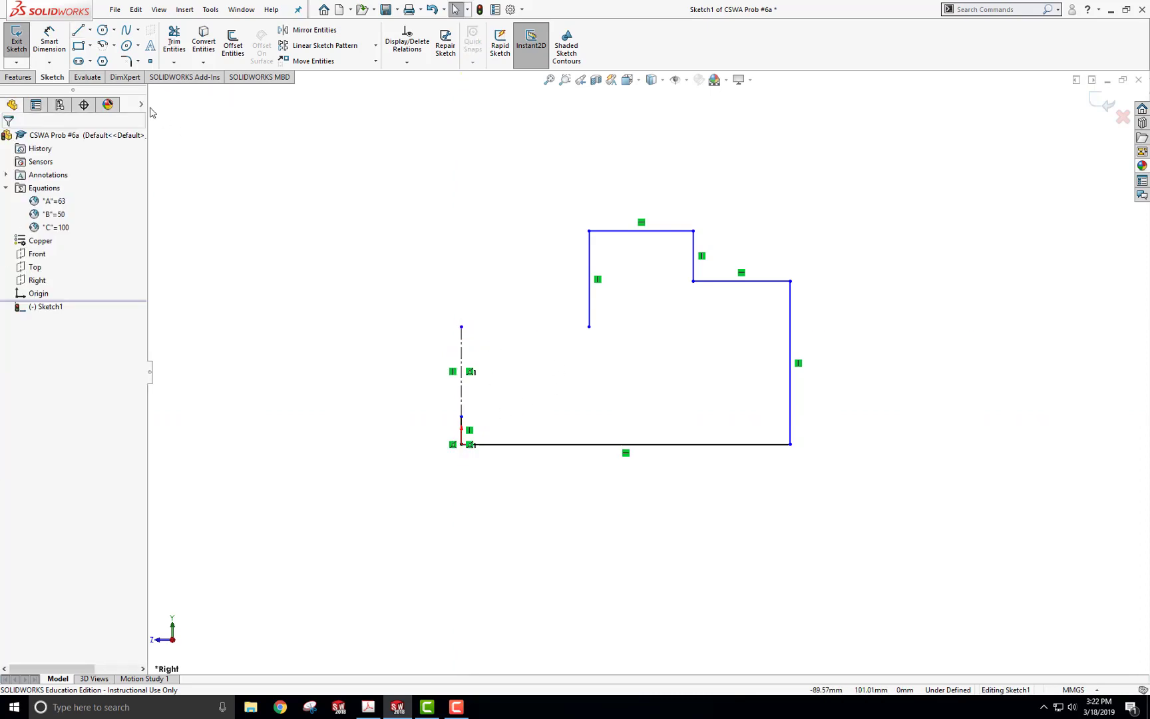
Sketch a quarter arc of about 26 mm radius centered on the centerline's upper end, from the centerline toward the profile's open end.
left_click(104, 45)
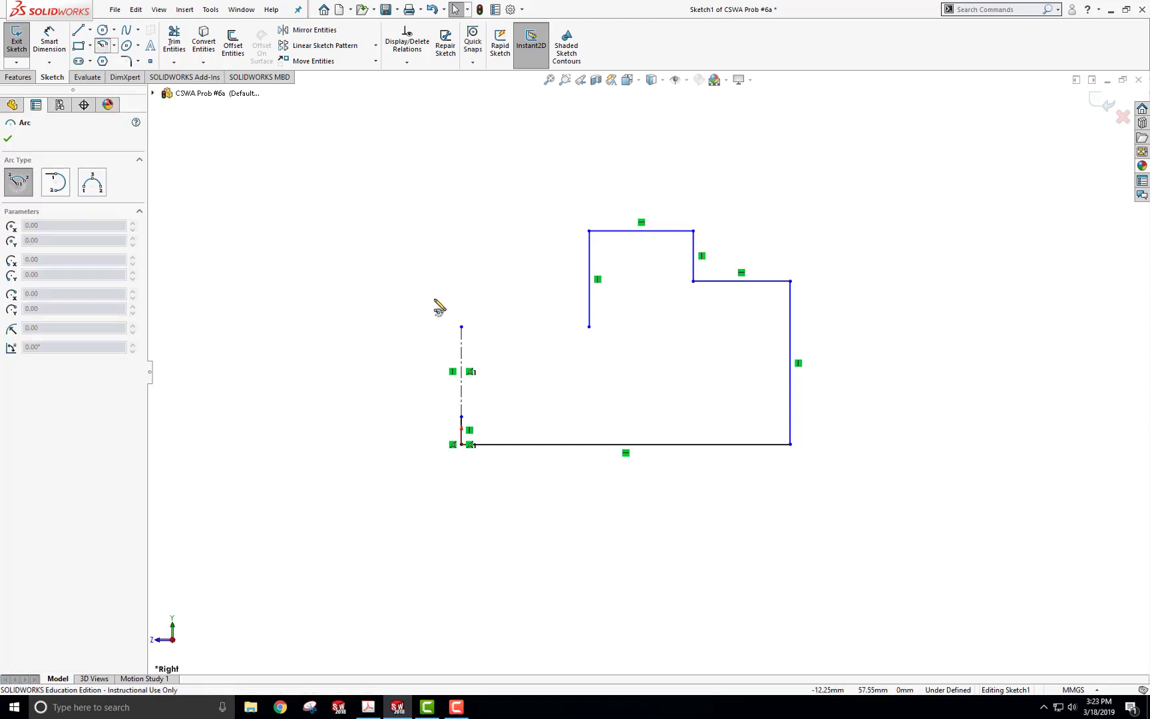
left_click(462, 327)
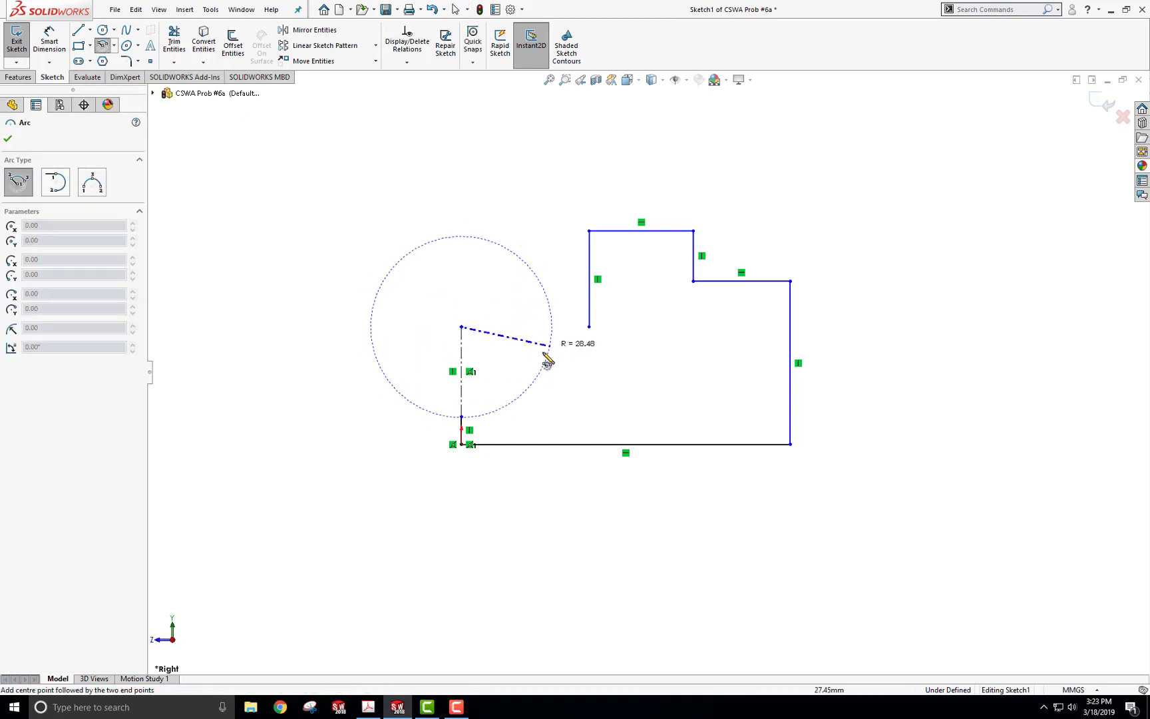
left_click(462, 411)
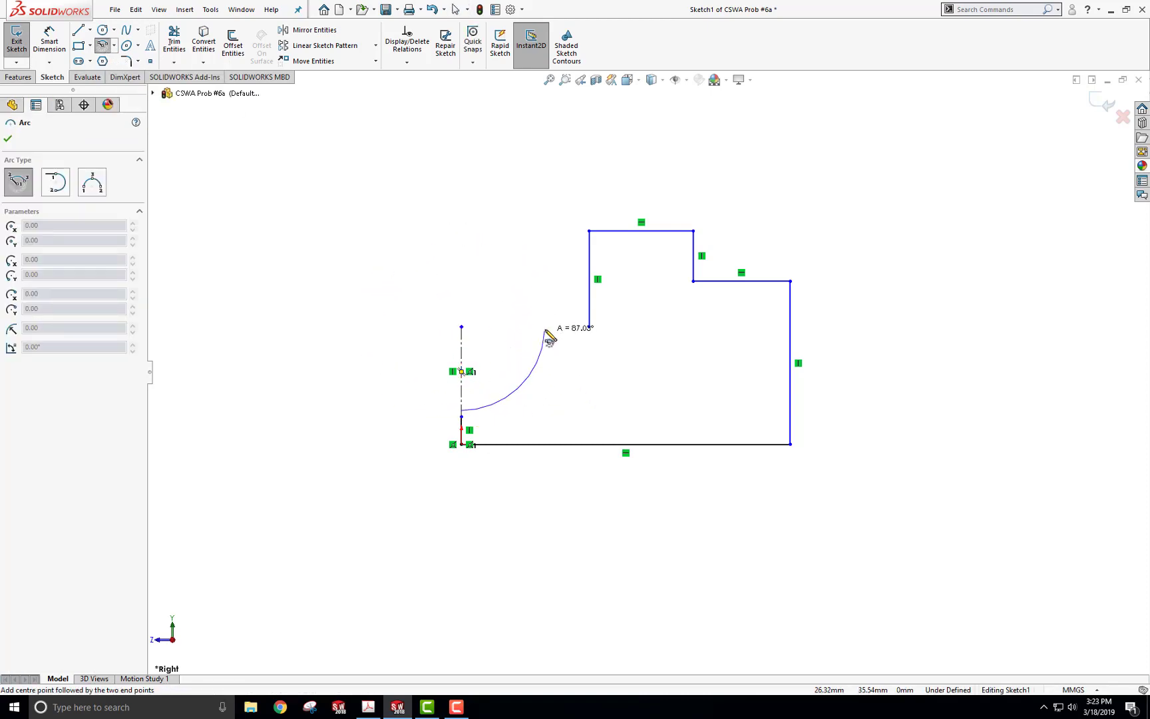
left_click(545, 328)
key("Escape")
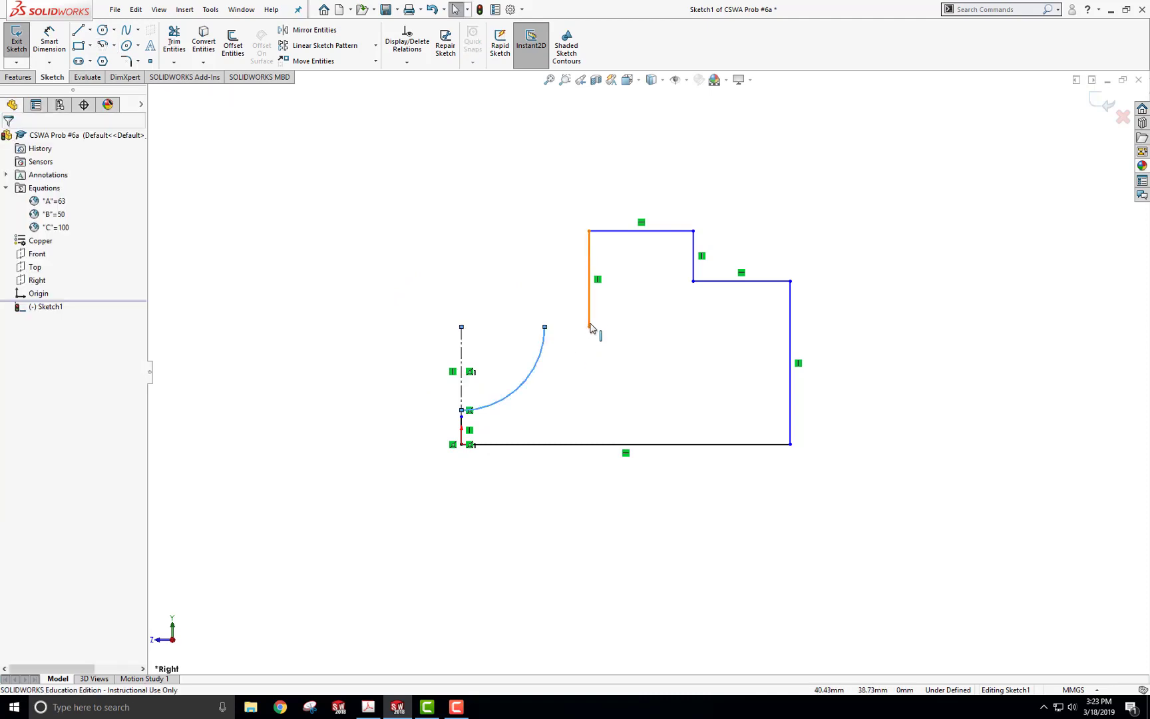
Merge the arc's upper end with the vertical line's open end and make the two tangent at that point.
left_click(589, 327)
left_click(545, 328, "ctrl")
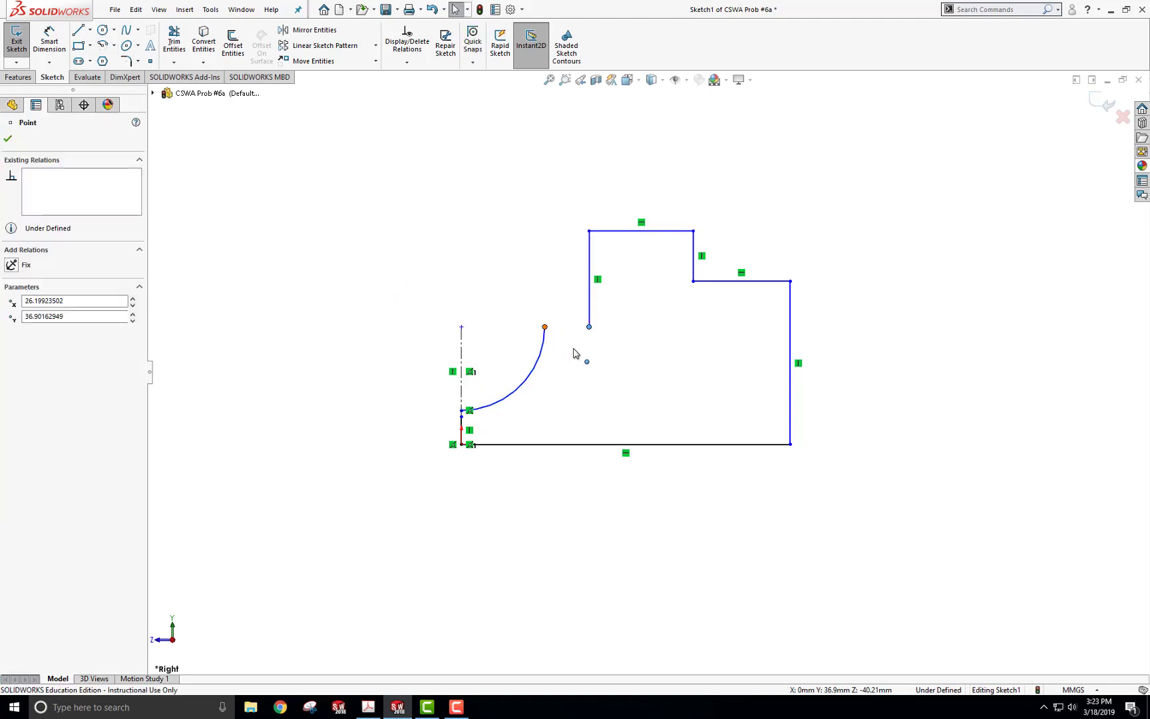
left_click(634, 274)
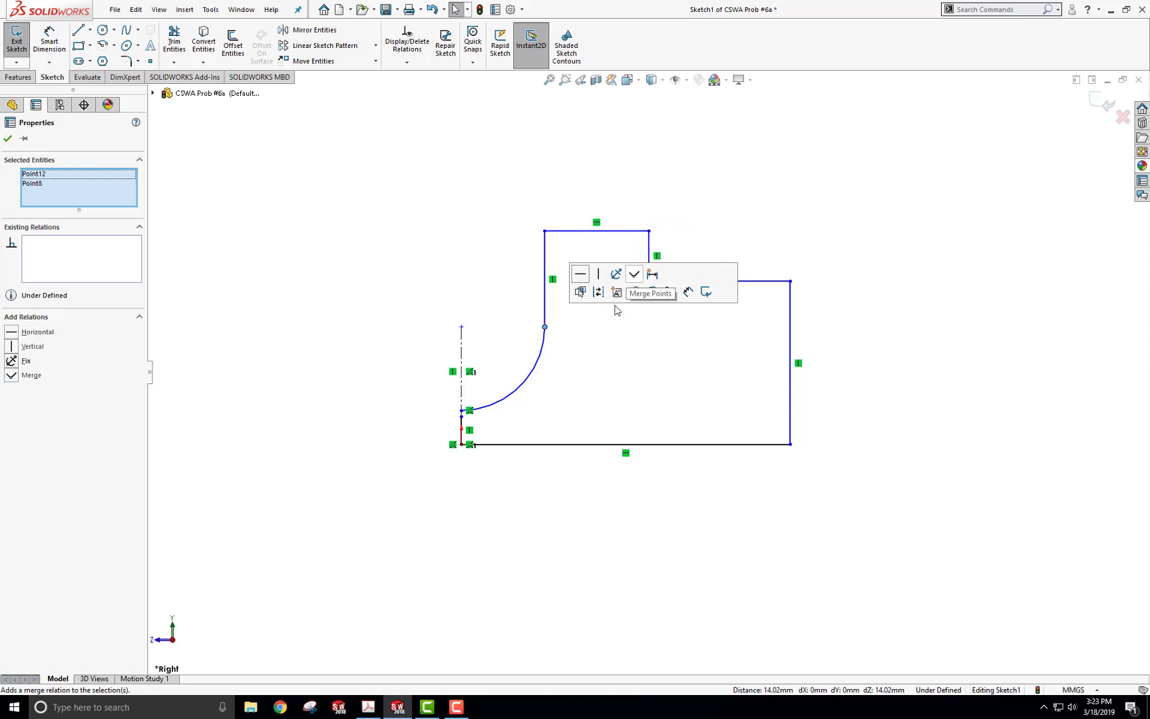
left_click(916, 363)
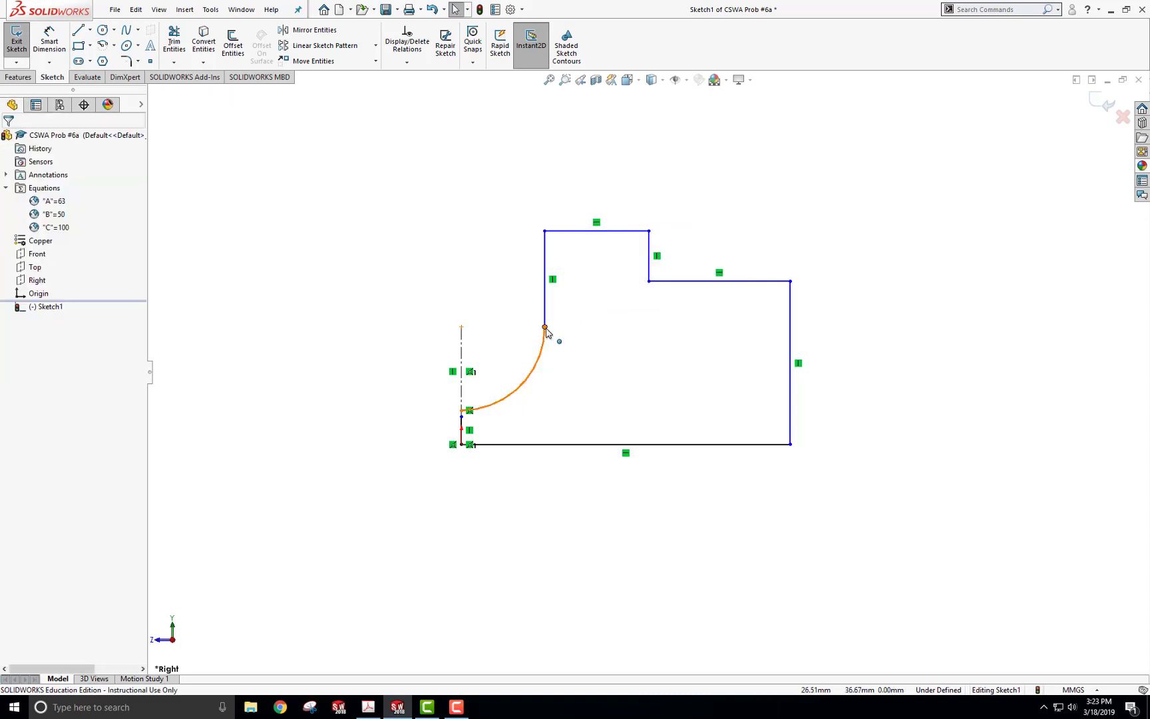
left_click(559, 336)
left_click(590, 295)
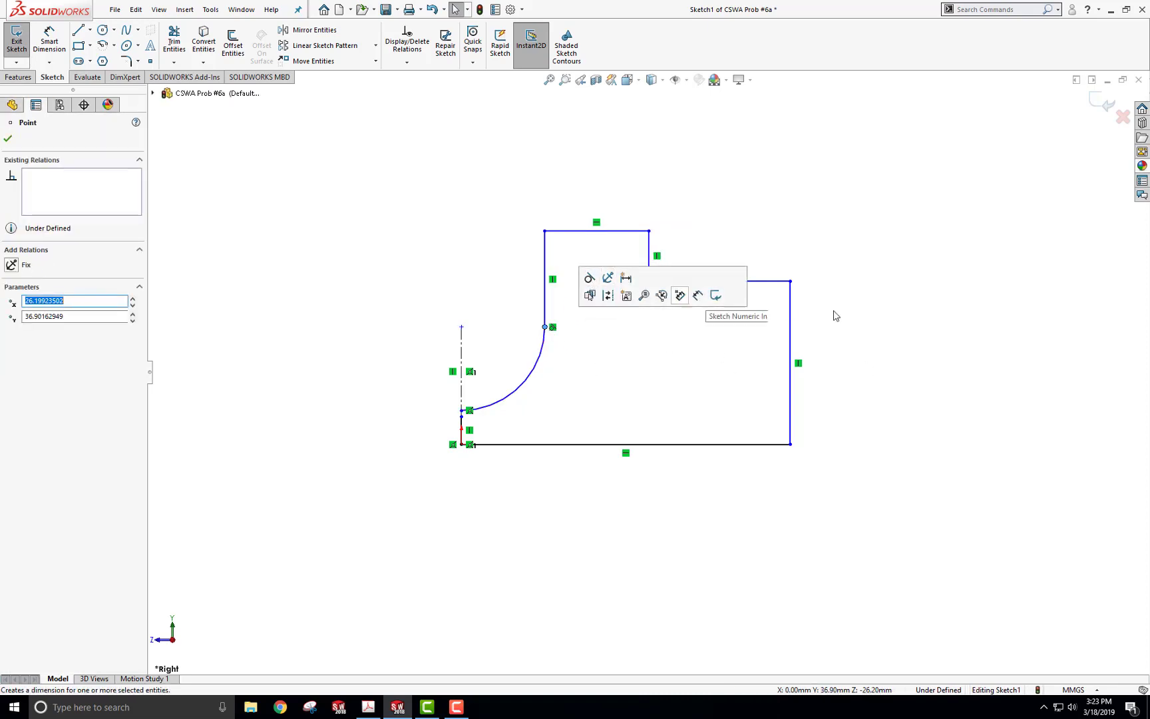
left_click(910, 331)
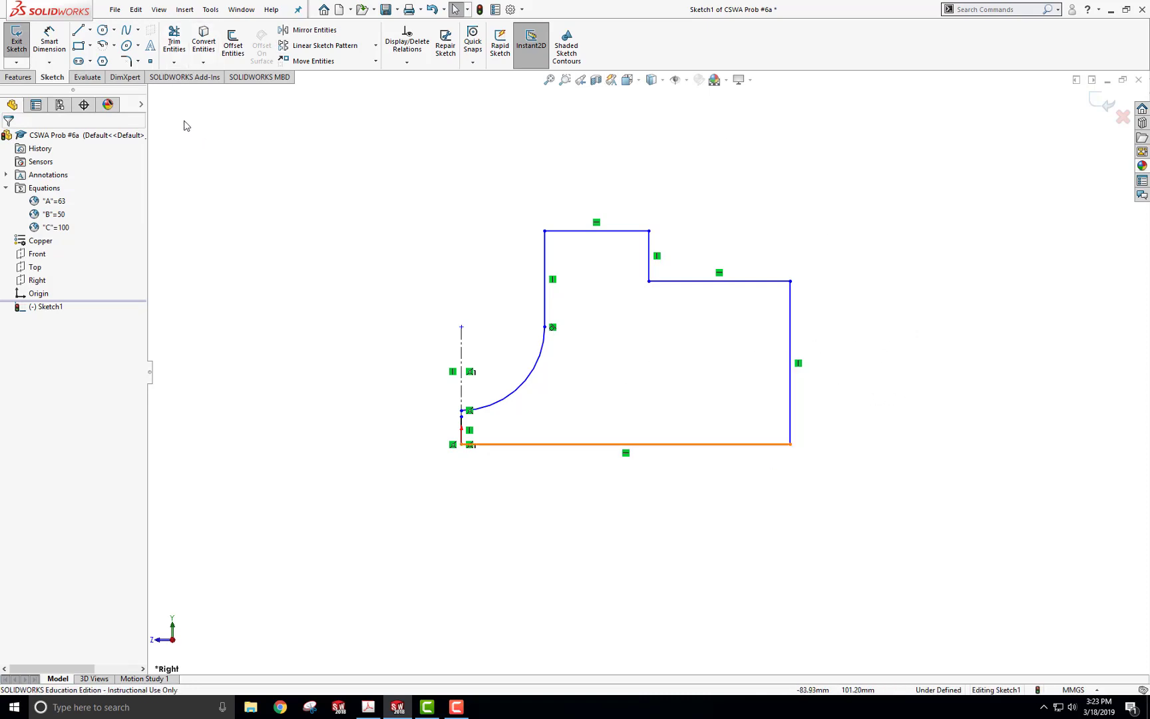
Sketch a circle of about 5 mm radius inside the profile near its upper-right corner.
left_click(102, 31)
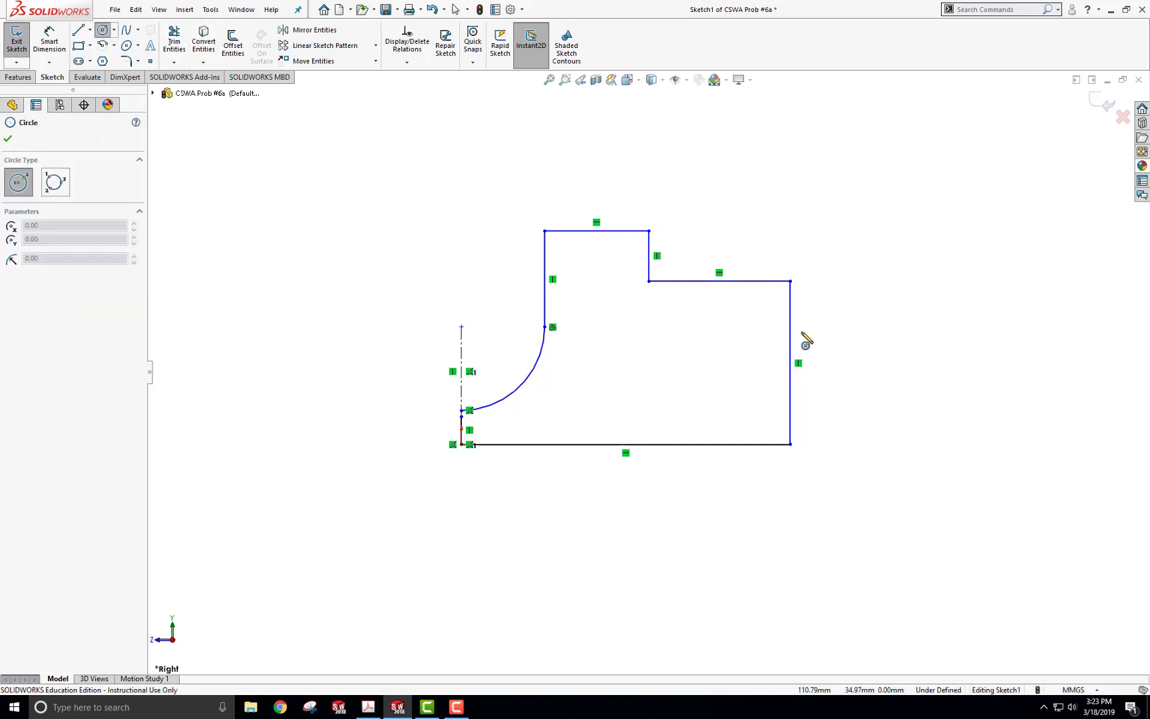
left_click(755, 318)
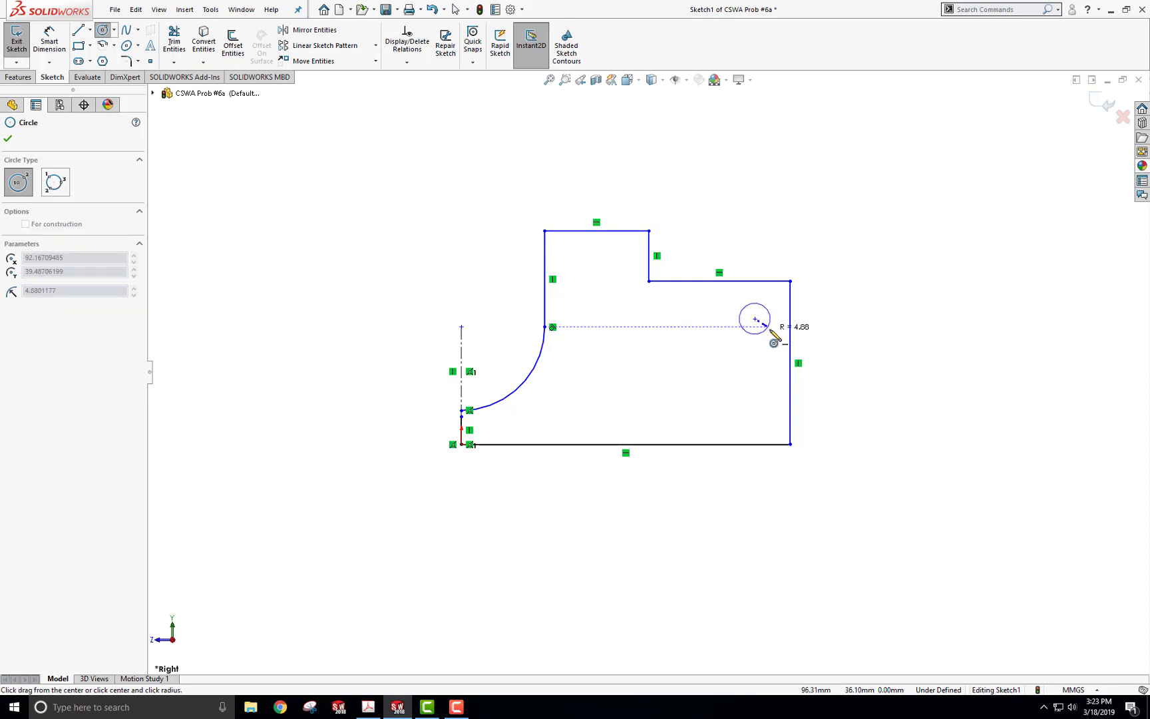
left_click(766, 329)
Sketch an inverted V from the profile's bottom line using two slanted lines, the first about 28 mm long, ending back on that line.
left_click(79, 30)
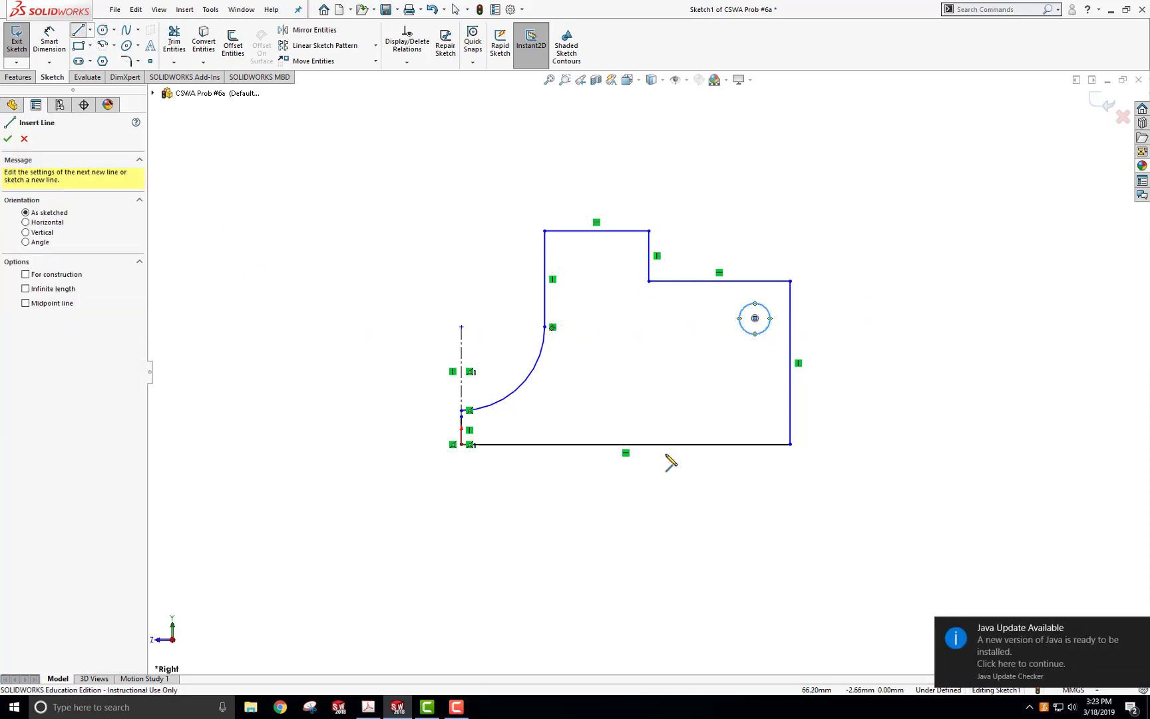
left_click(597, 444)
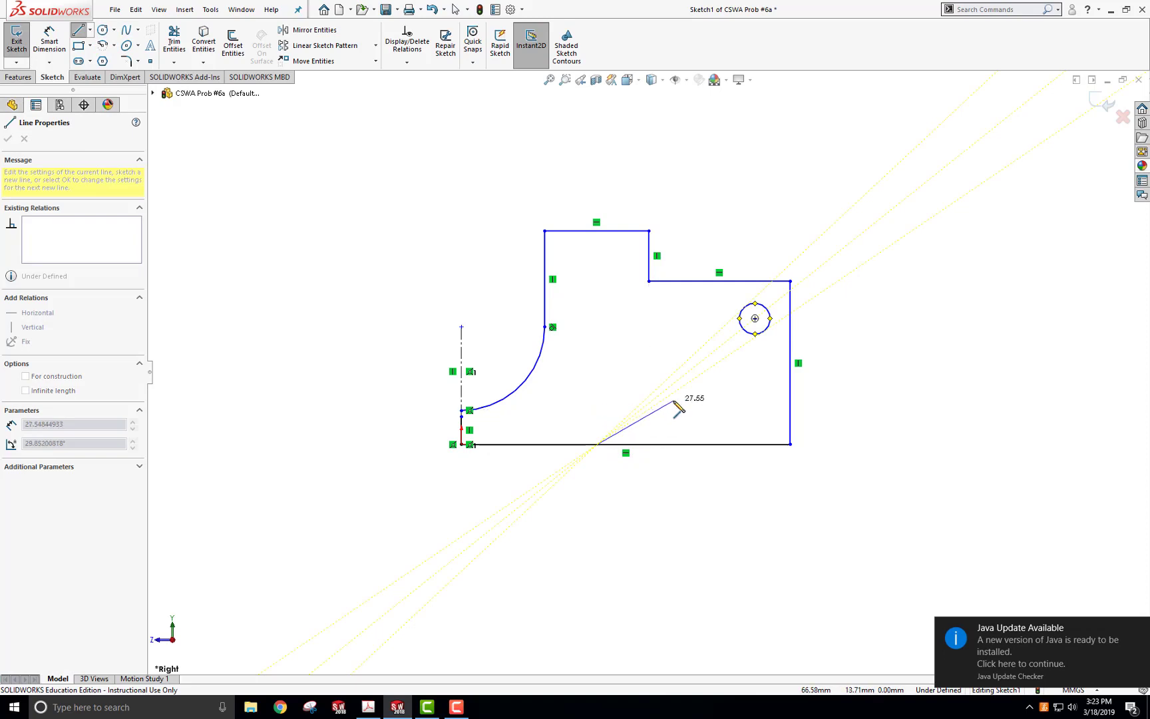
left_click(673, 401)
left_click(748, 444)
key("Escape")
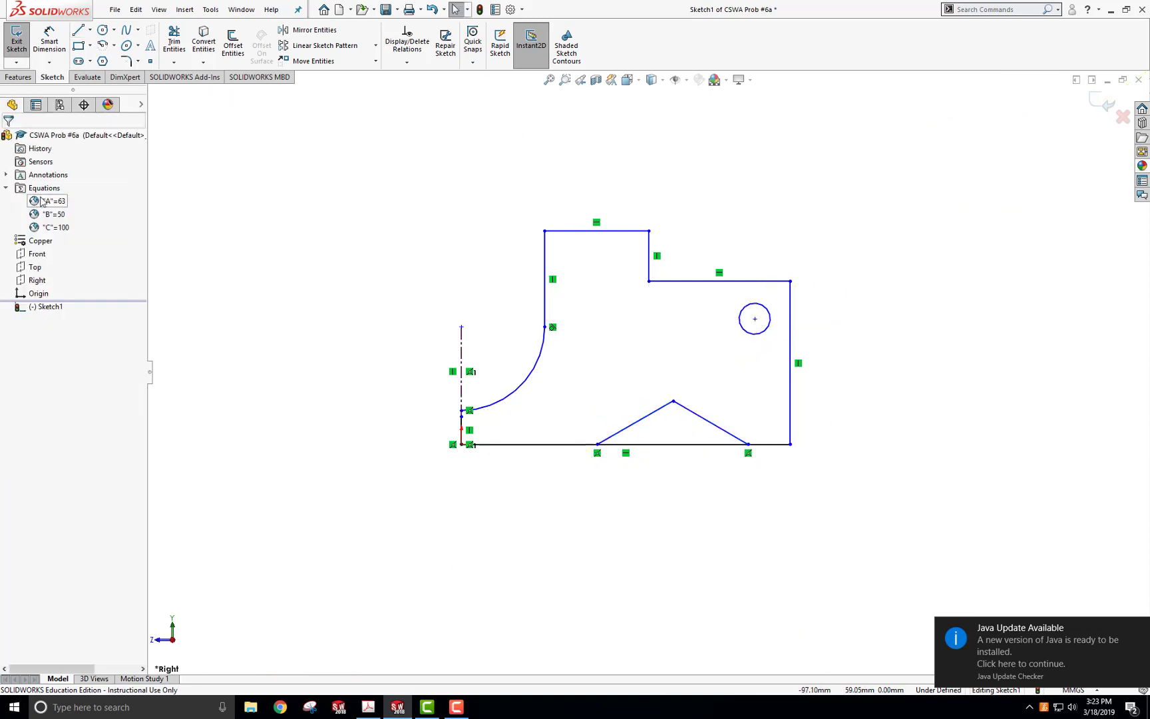
Round the inverted V's peak with a 10 mm sketch fillet and trim the bottom line between the V's two ends.
left_click(125, 61)
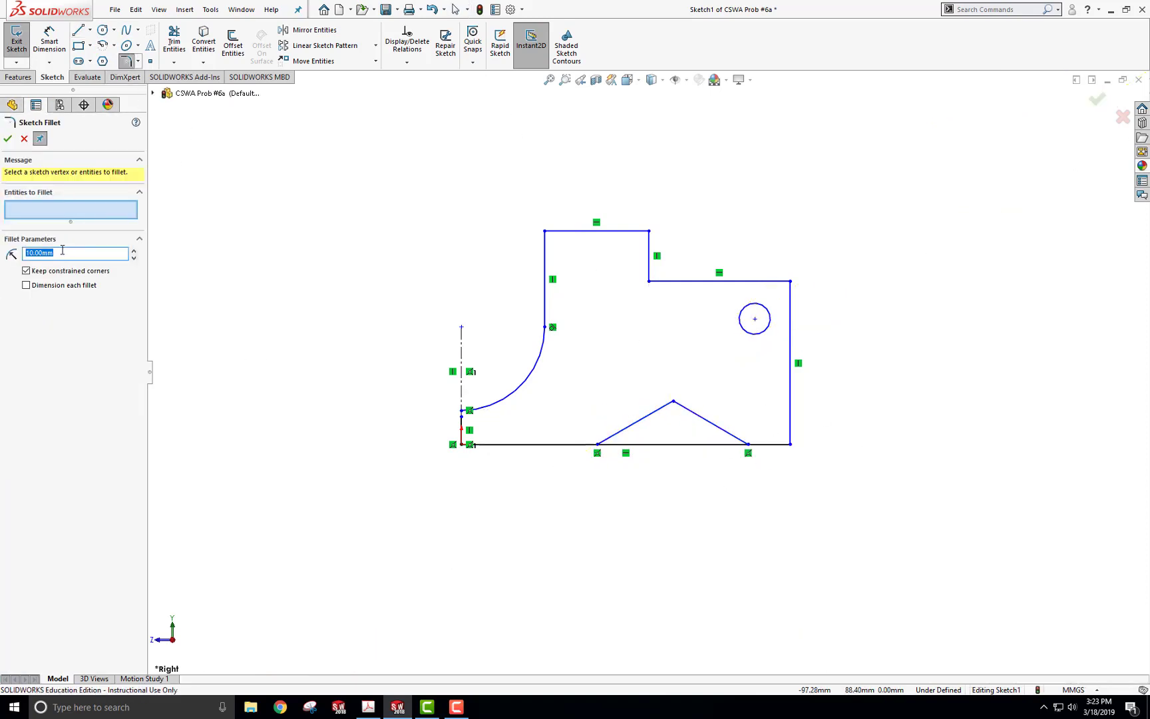
left_click(674, 401)
left_click(8, 140)
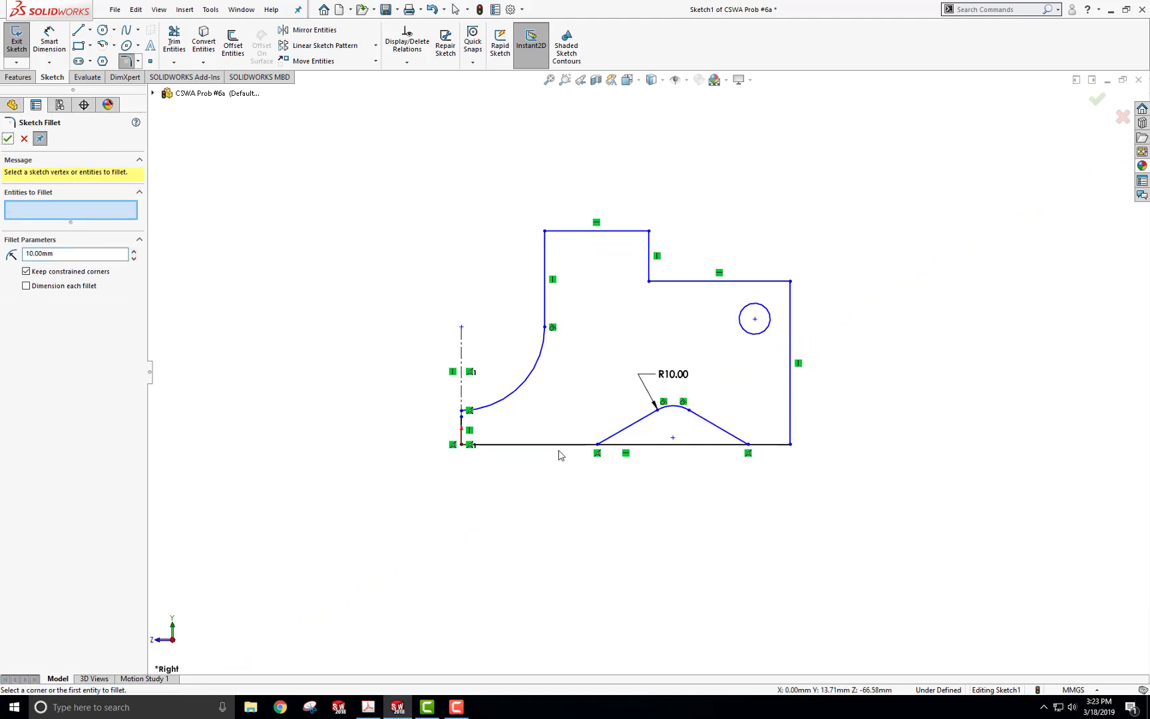
left_click(174, 41)
left_click(654, 444)
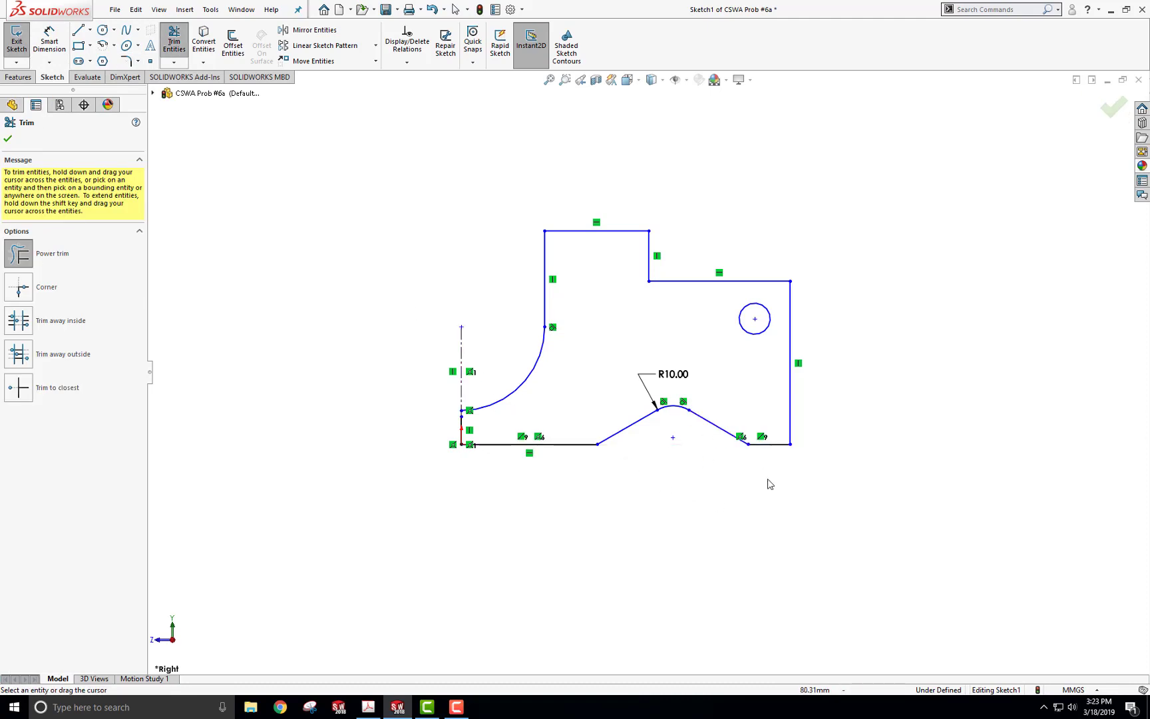
Dimension the profile's overall length from the origin to the far vertical edge and link it to global variable C.
left_click(49, 42)
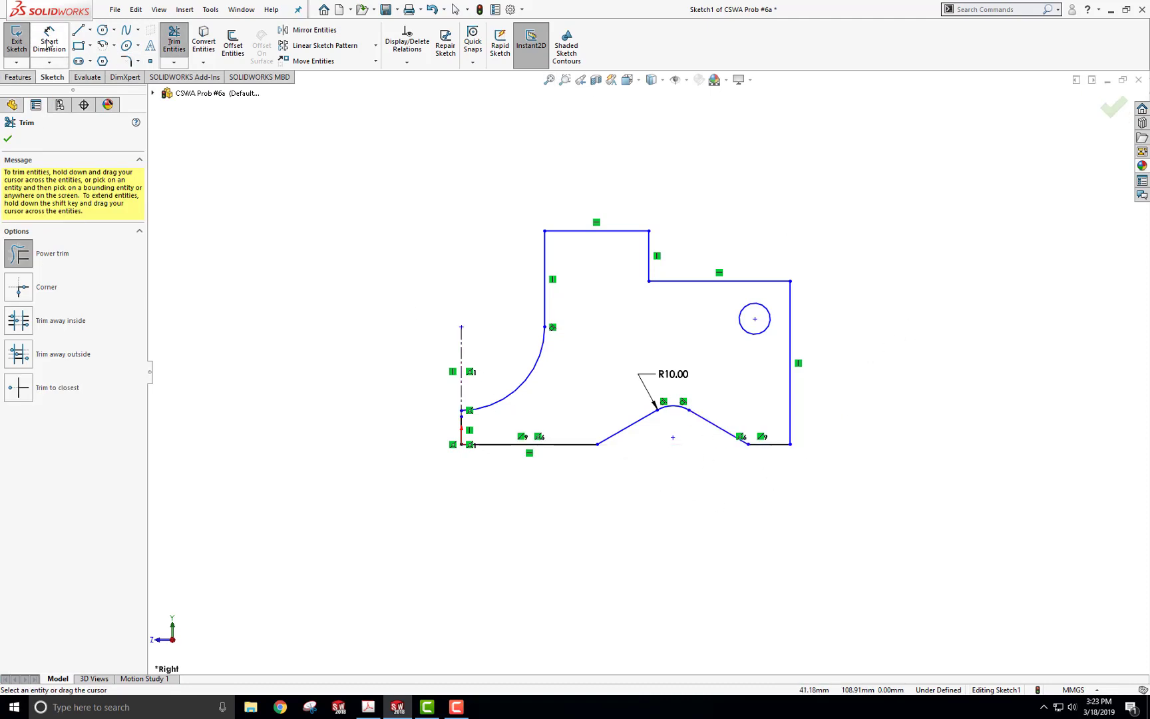
left_click(461, 444)
left_click(792, 433)
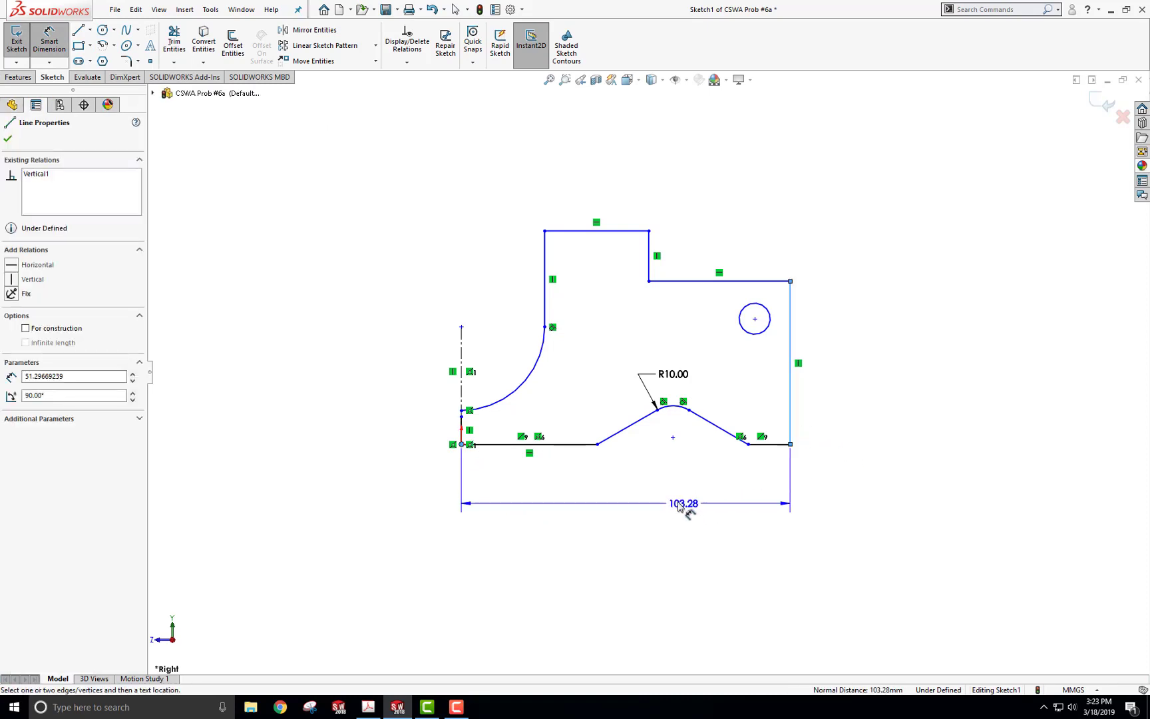
left_click(711, 517)
type("=")
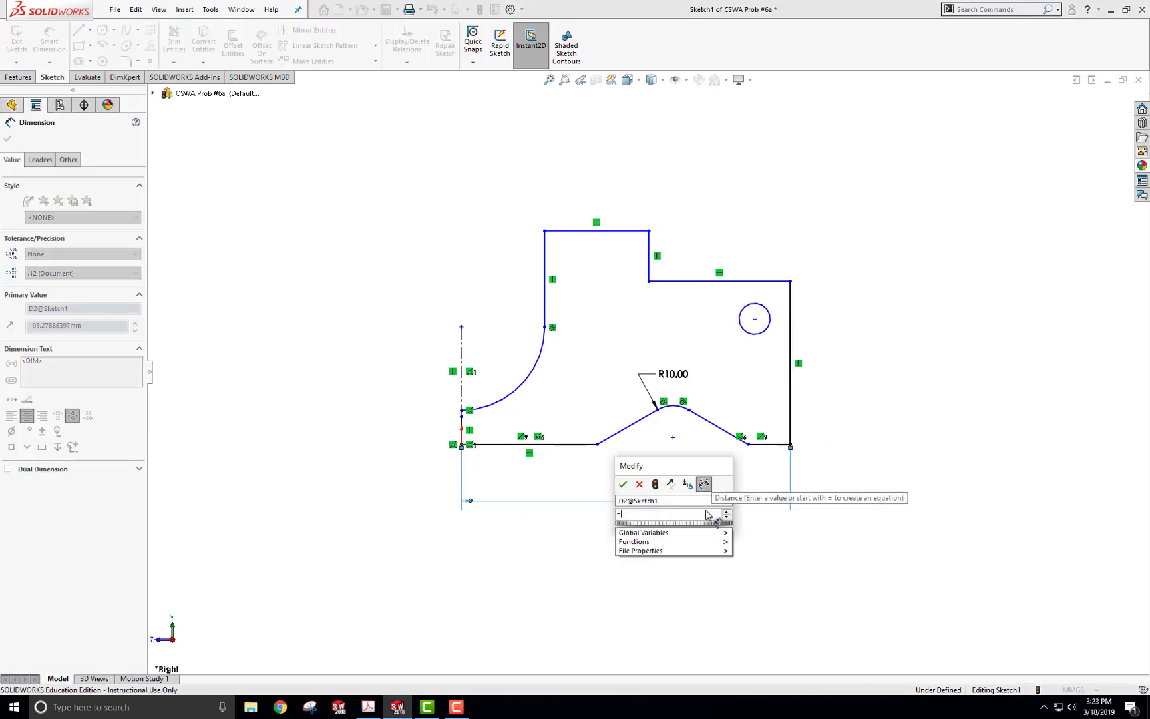
mouse_move(699, 533)
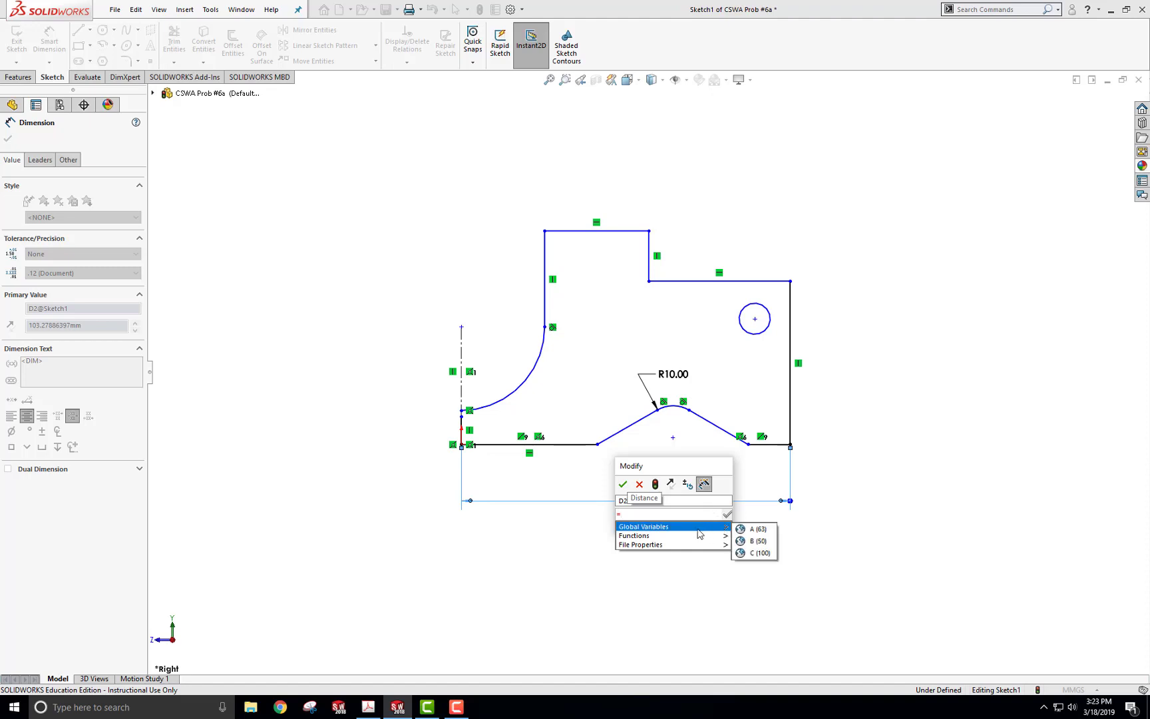
left_click(758, 553)
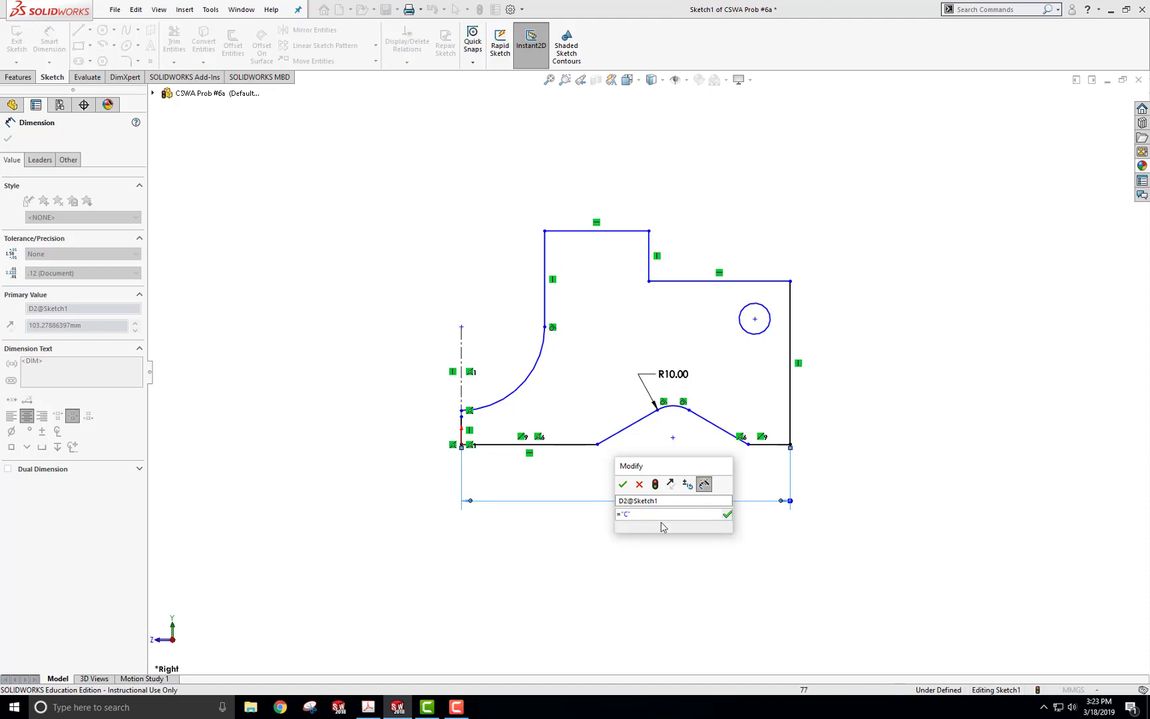
left_click(623, 486)
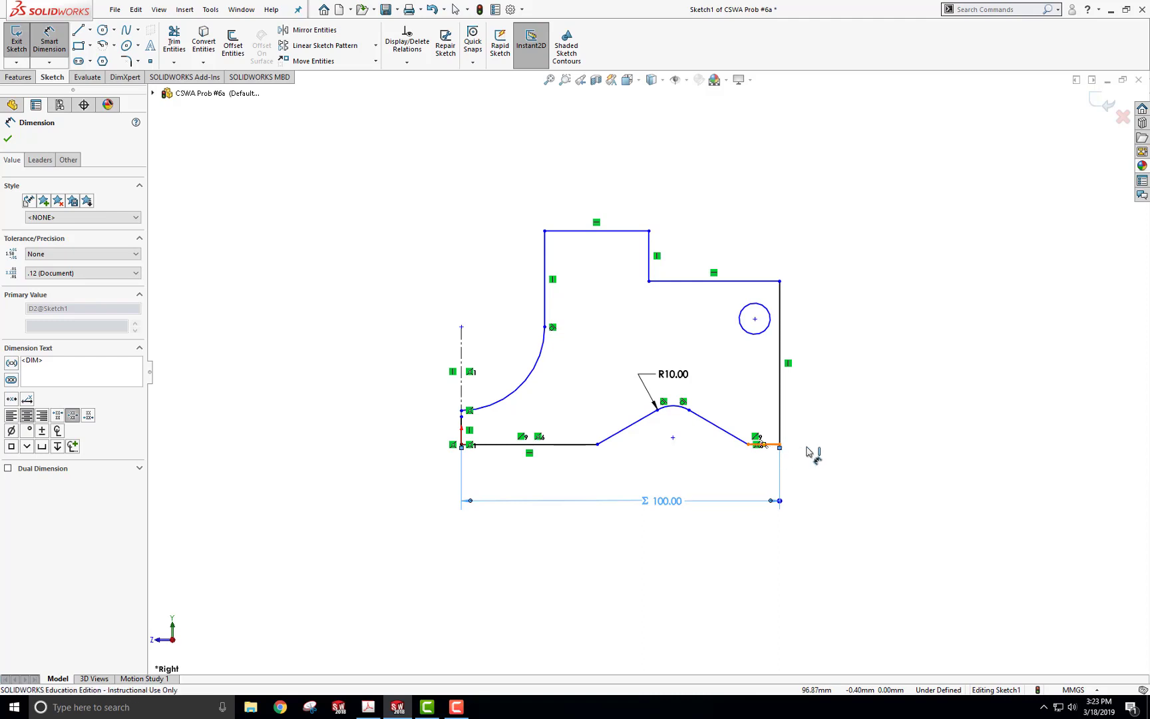
left_click(767, 444)
left_click(758, 280)
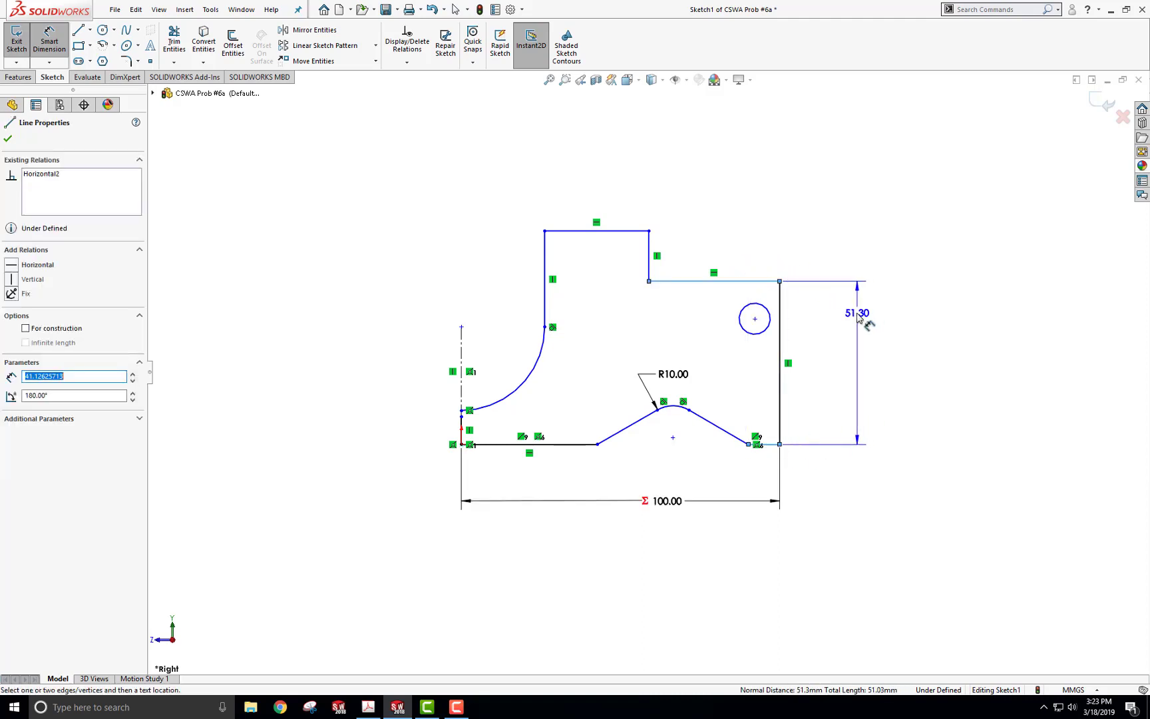
left_click(862, 340)
key("Escape")
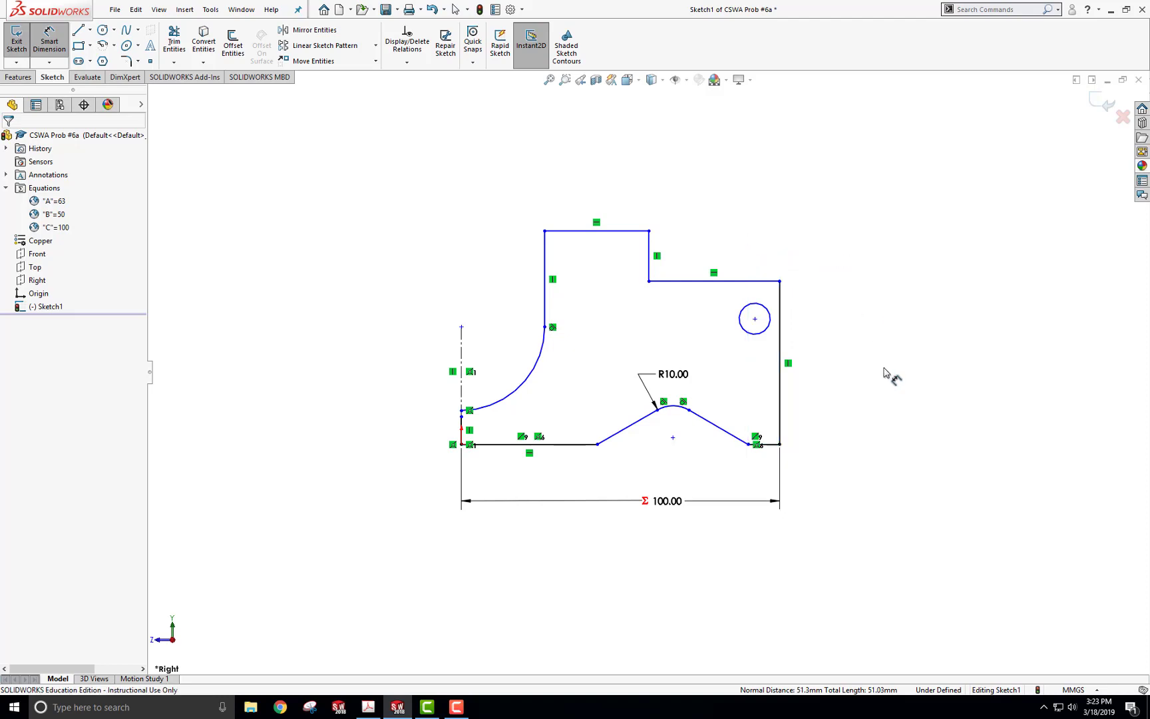
Dimension the overall height from the bottom line to the highest horizontal line and link it to global variable A.
left_click(769, 444)
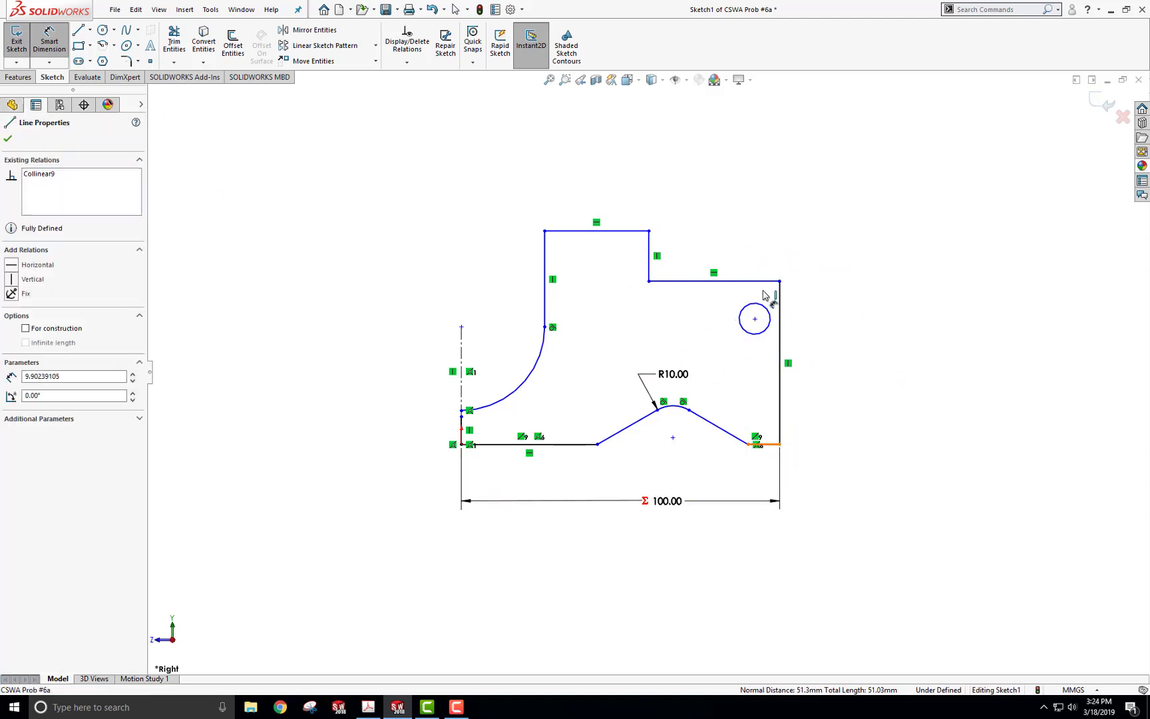
left_click(624, 233)
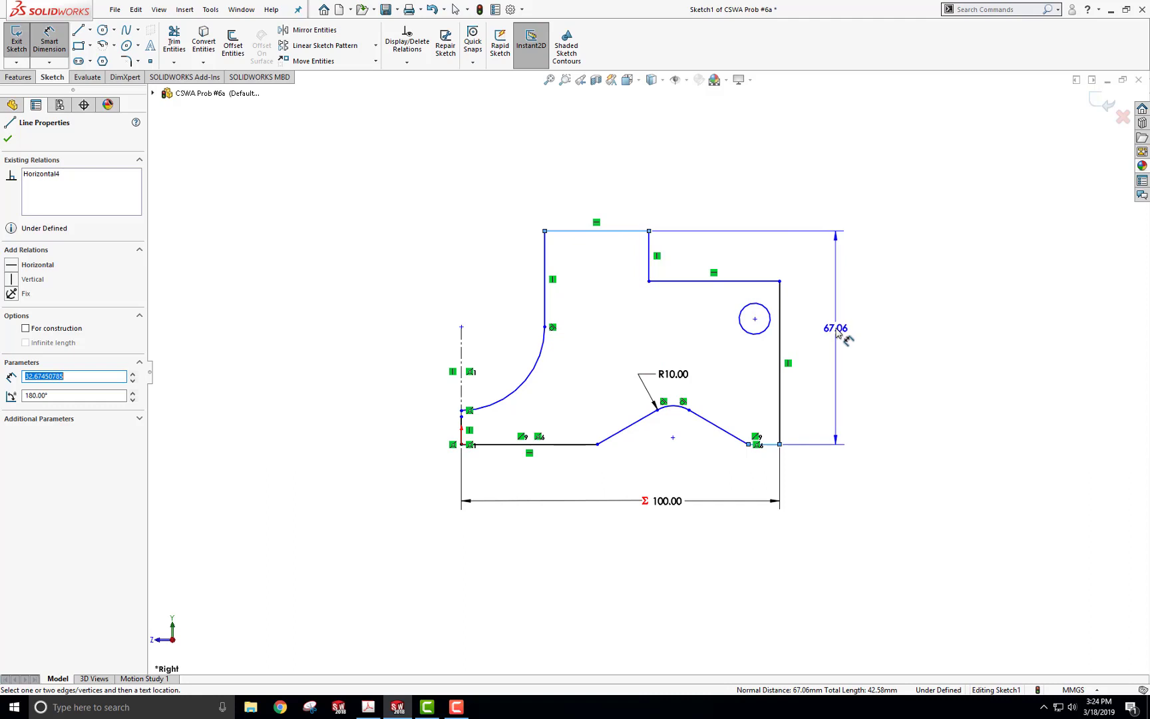
left_click(841, 334)
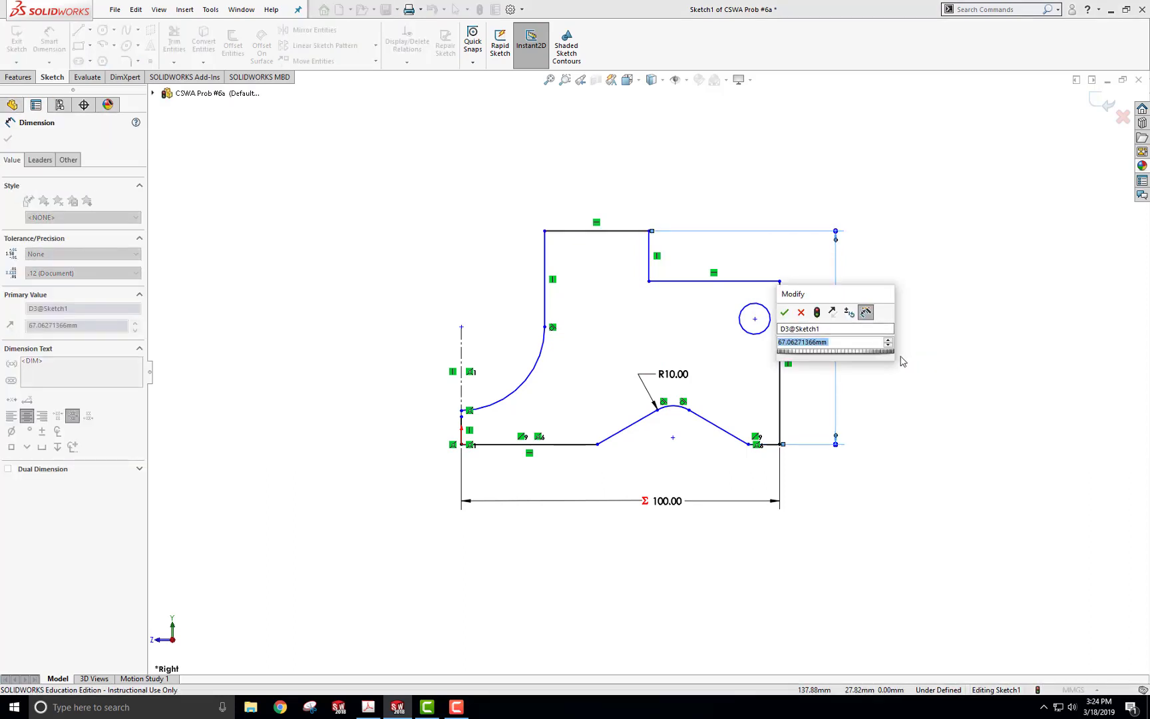
key("alt+Tab")
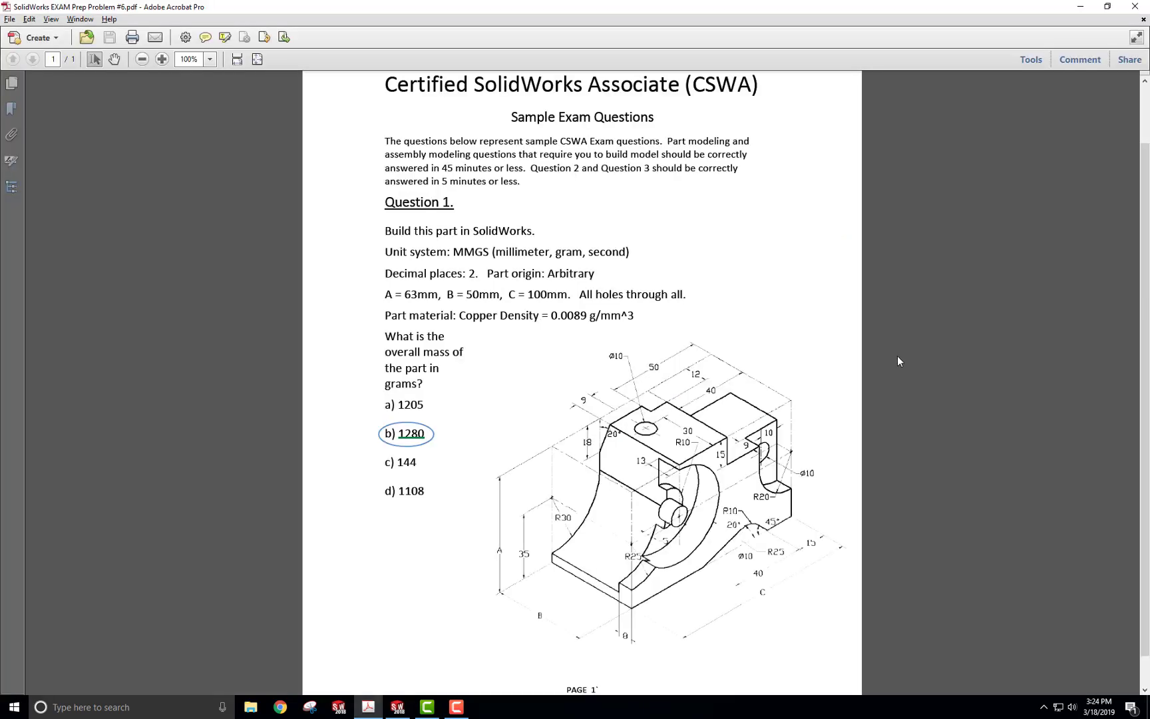
key("alt+Tab")
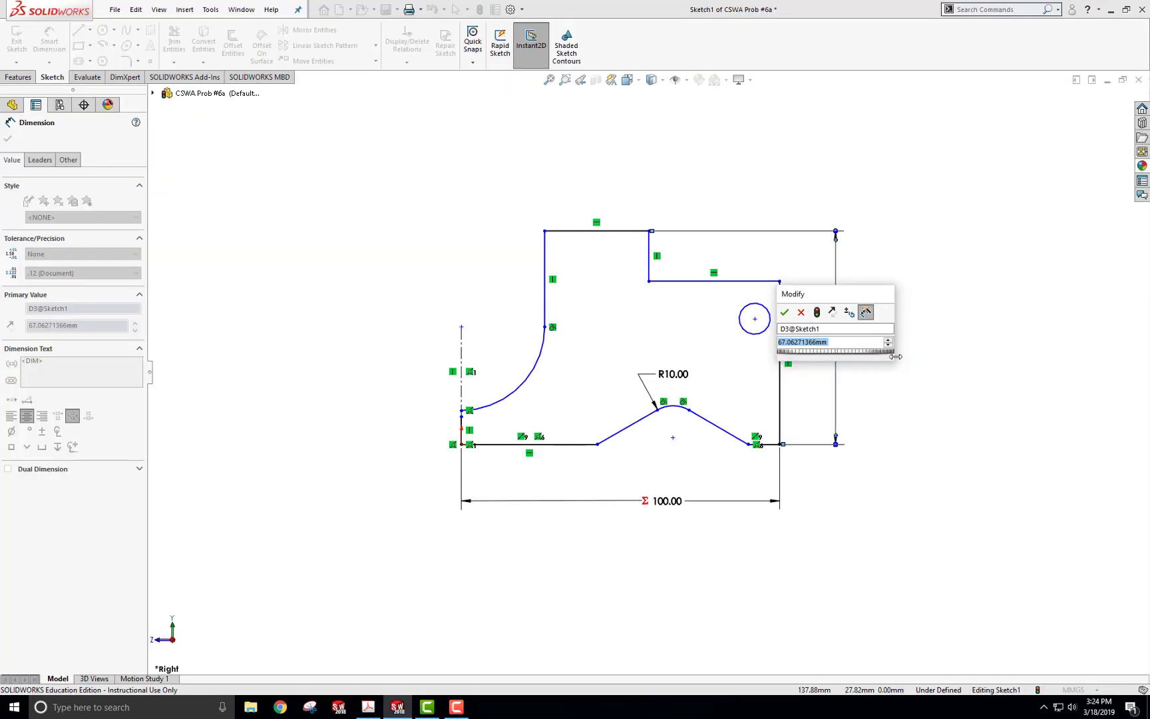
type("=")
mouse_move(879, 353)
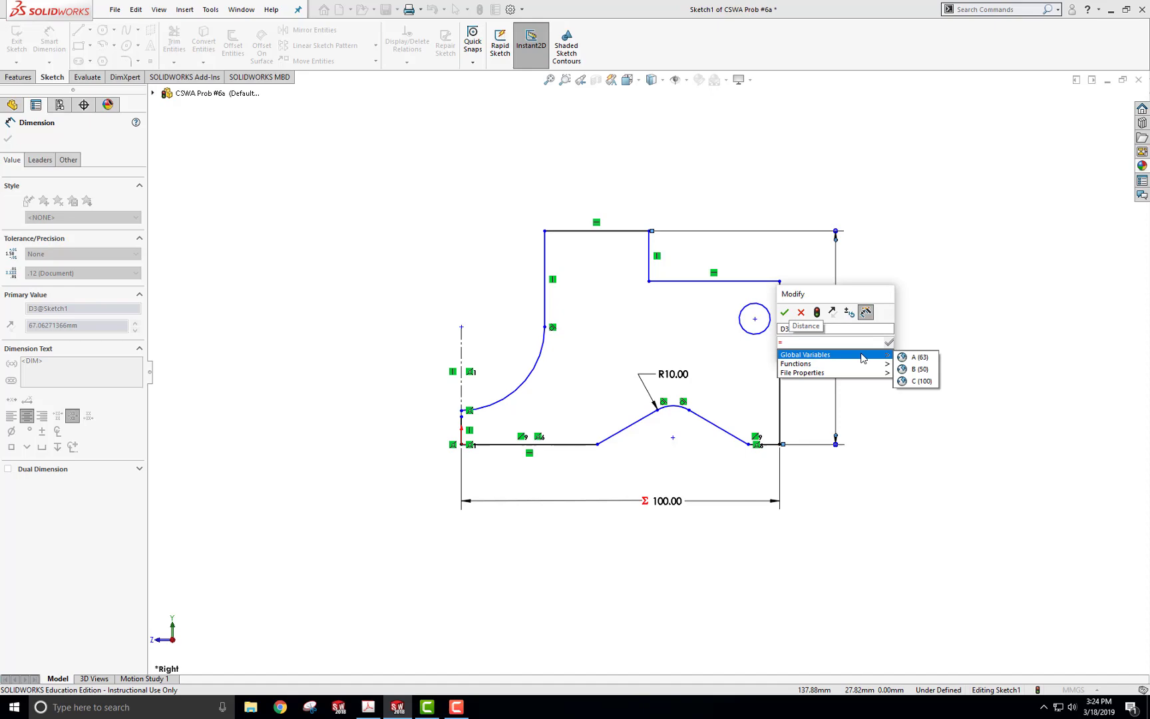
left_click(916, 359)
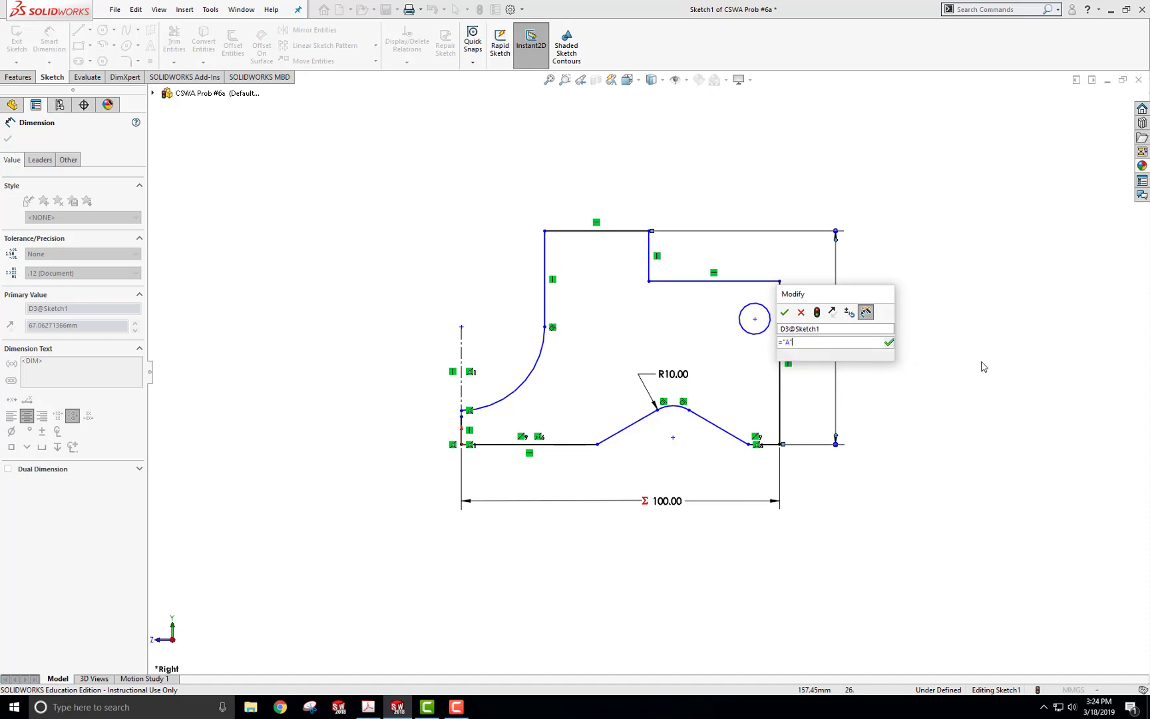
left_click(786, 313)
Check the exam drawing and dimension the short vertical line of the upper step as 15 mm.
key("alt+Tab")
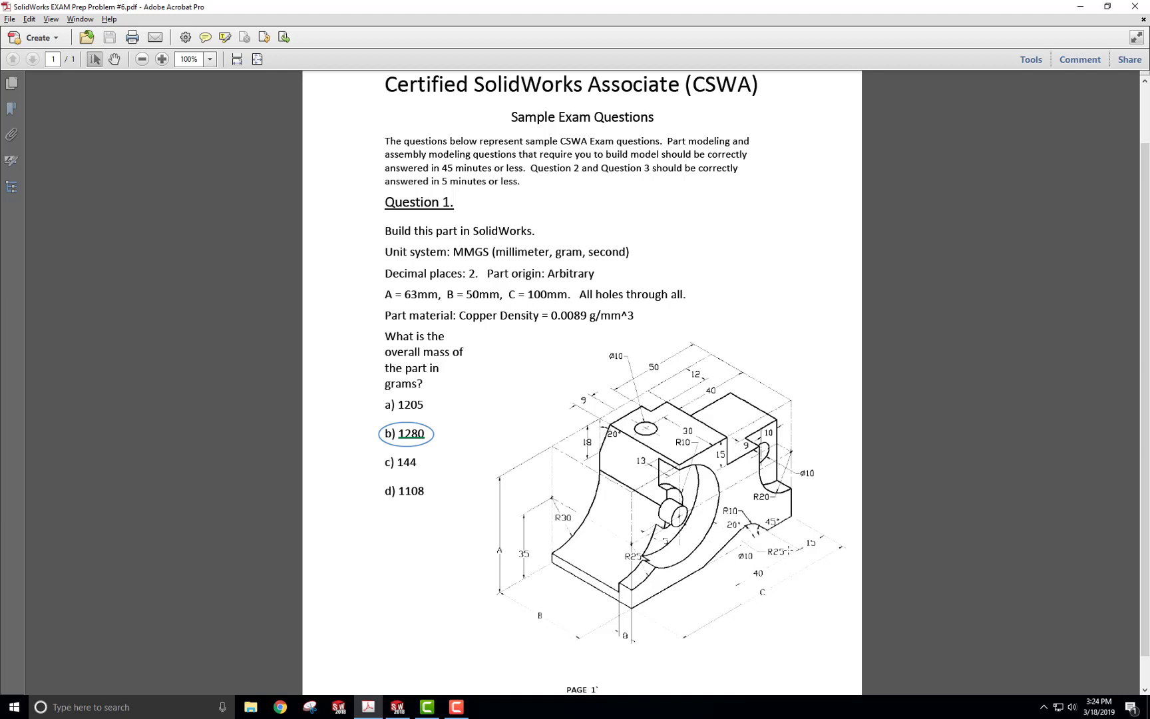
key("alt+Tab")
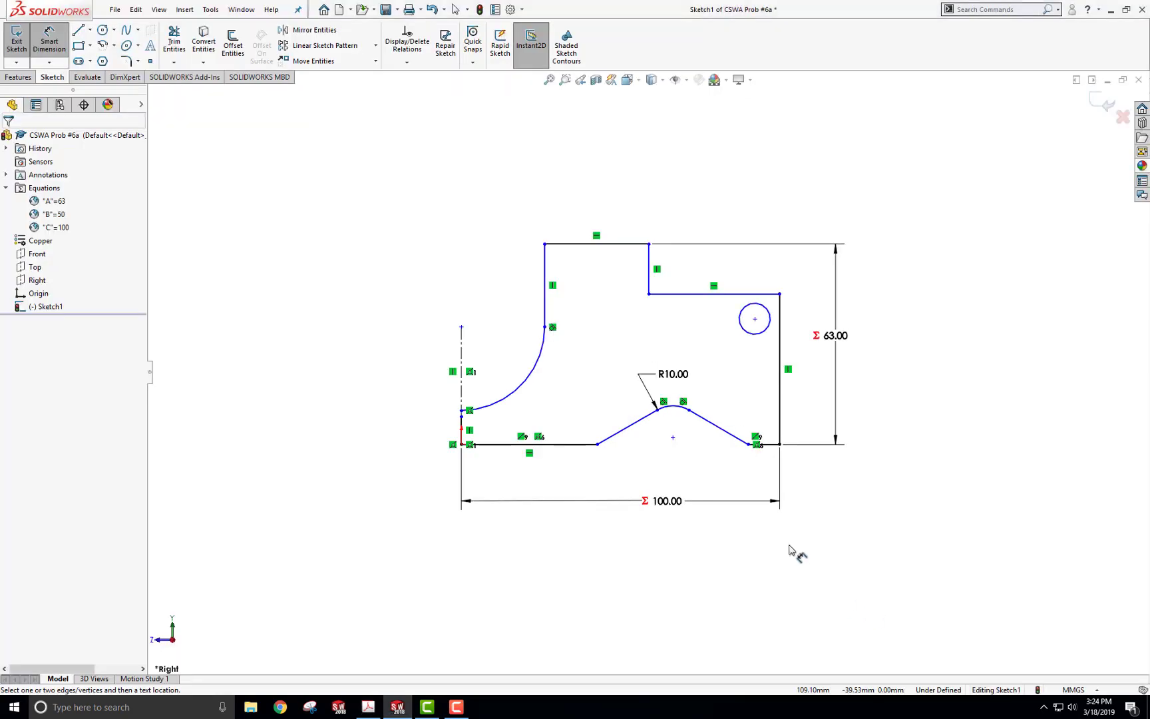
left_click(49, 39)
left_click(627, 427)
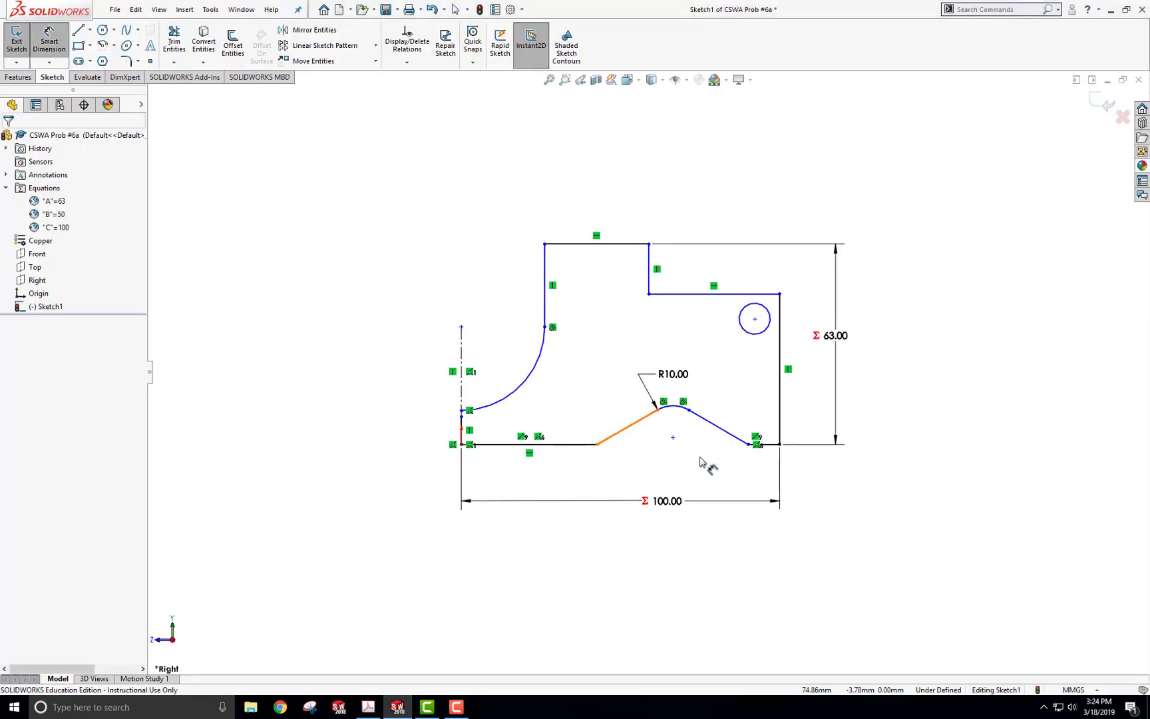
left_click(650, 280)
left_click(786, 267)
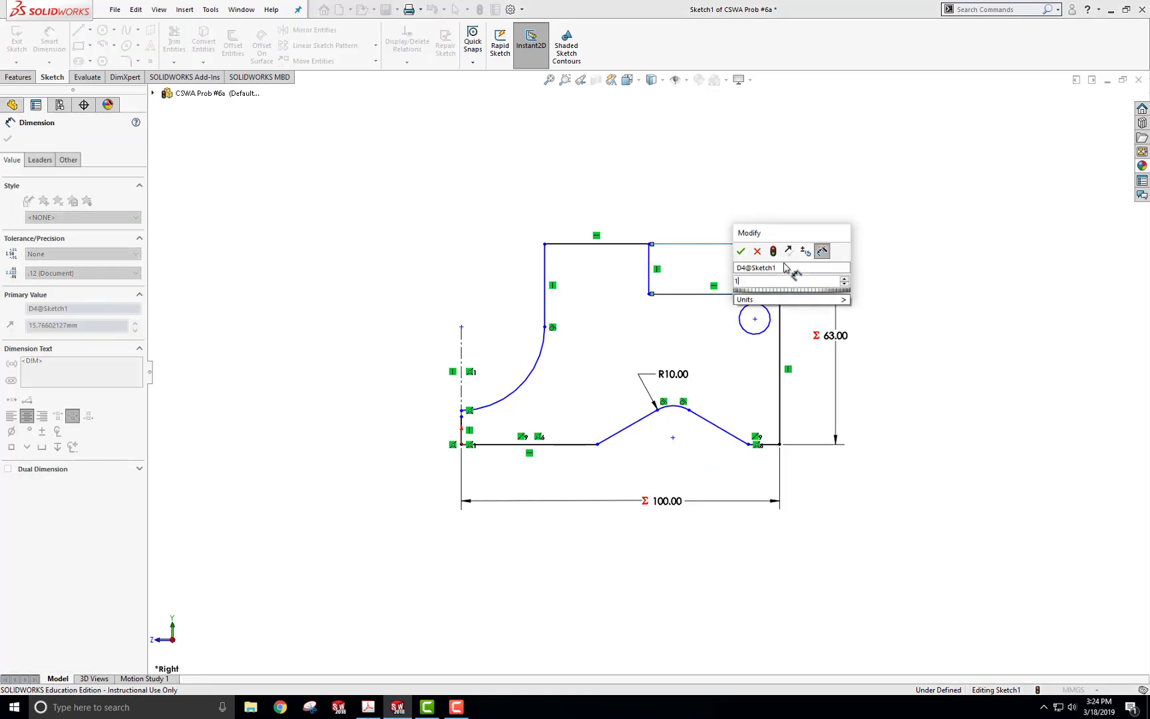
type("15")
key("Return")
Dimension the horizontal line of the upper step as 40 mm.
left_click(725, 293)
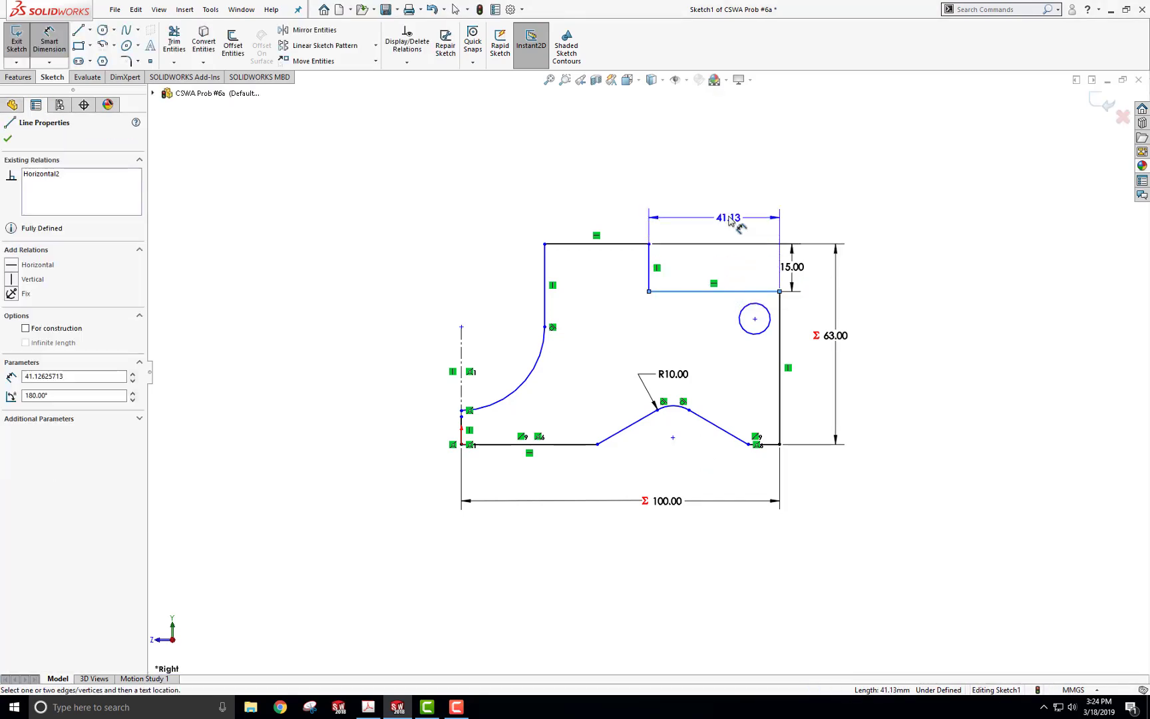
left_click(733, 217)
type("40")
key("Return")
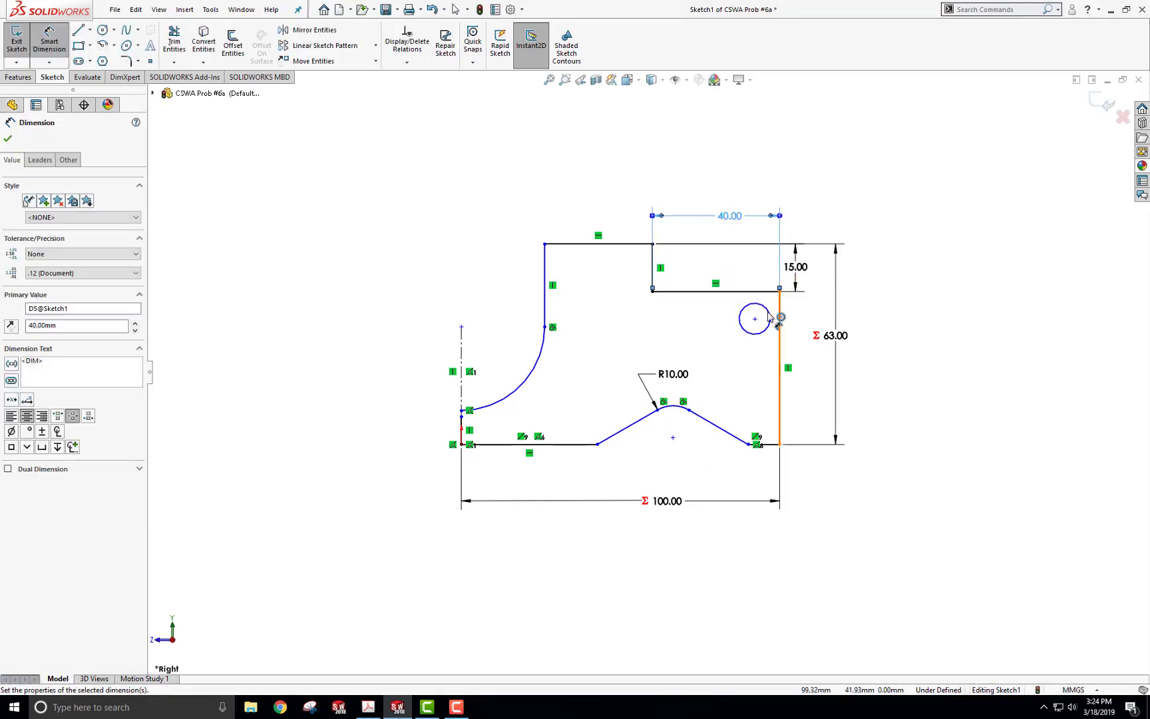
Set the circle's diameter to 10 mm and locate its center 10 mm from the nearby vertical edge.
left_click(771, 319)
left_click(903, 278)
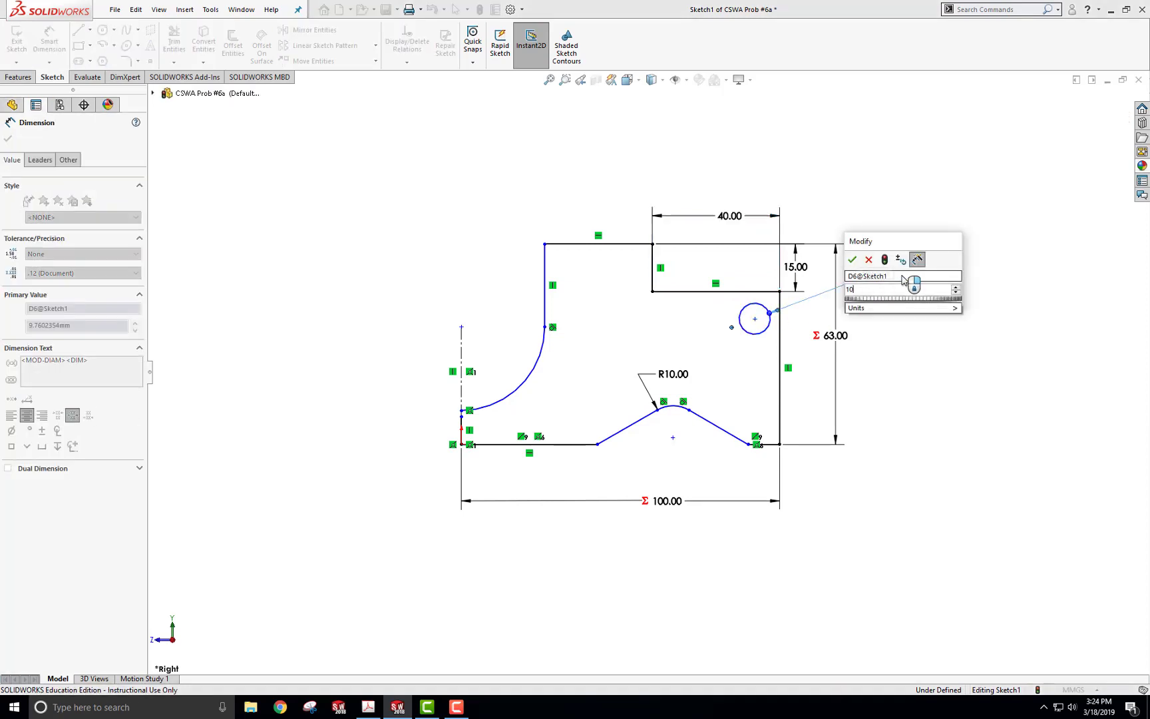
type("10")
key("Return")
left_click(755, 318)
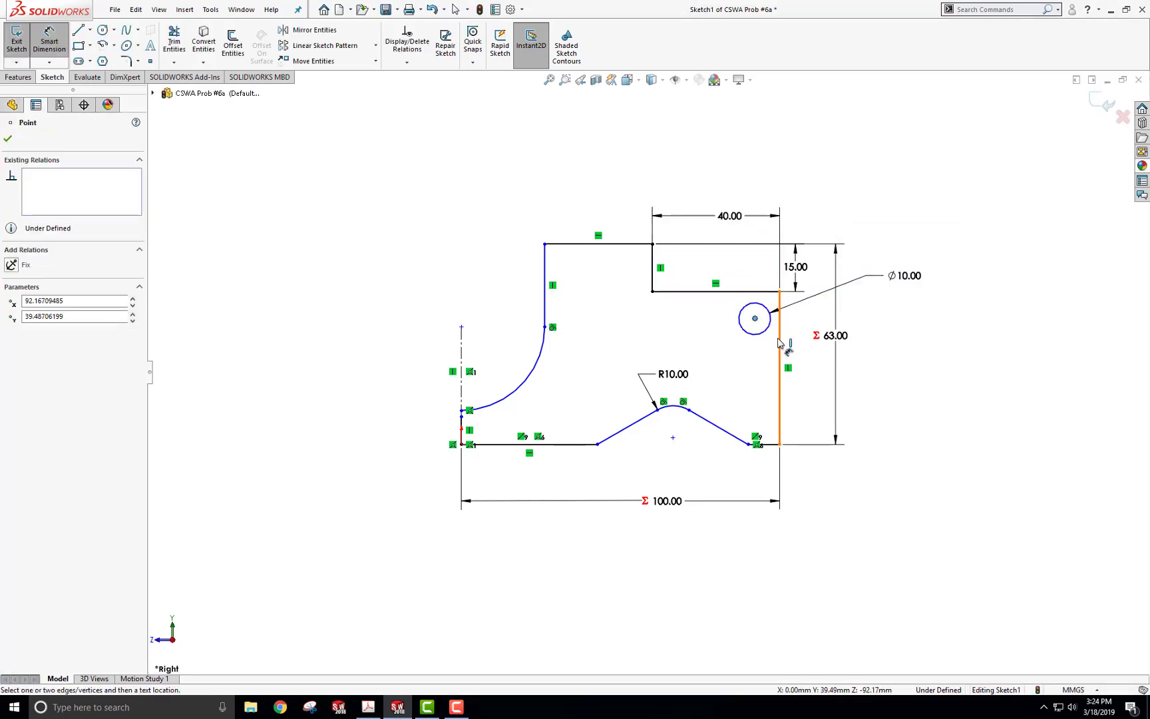
left_click(779, 318)
left_click(772, 272)
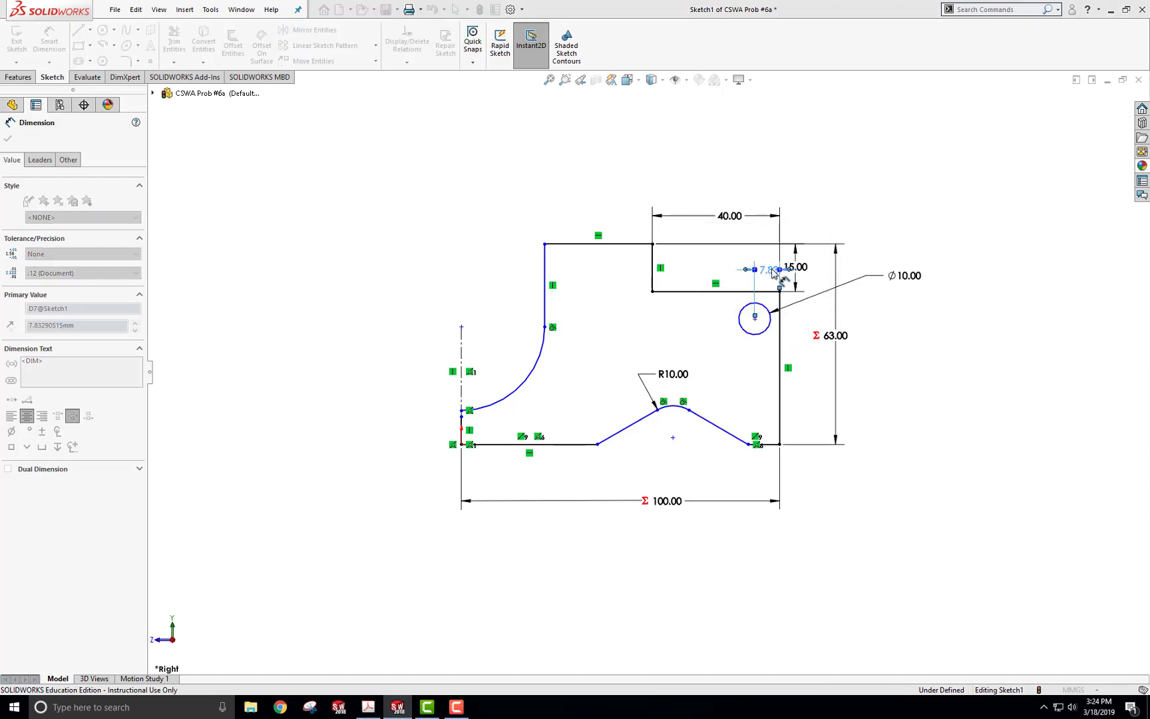
type("10.00mm")
key("Return")
Check the exam drawing and draw a centerline about 64 mm long from the circle's center to the quarter arc's upper end.
key("alt+Tab")
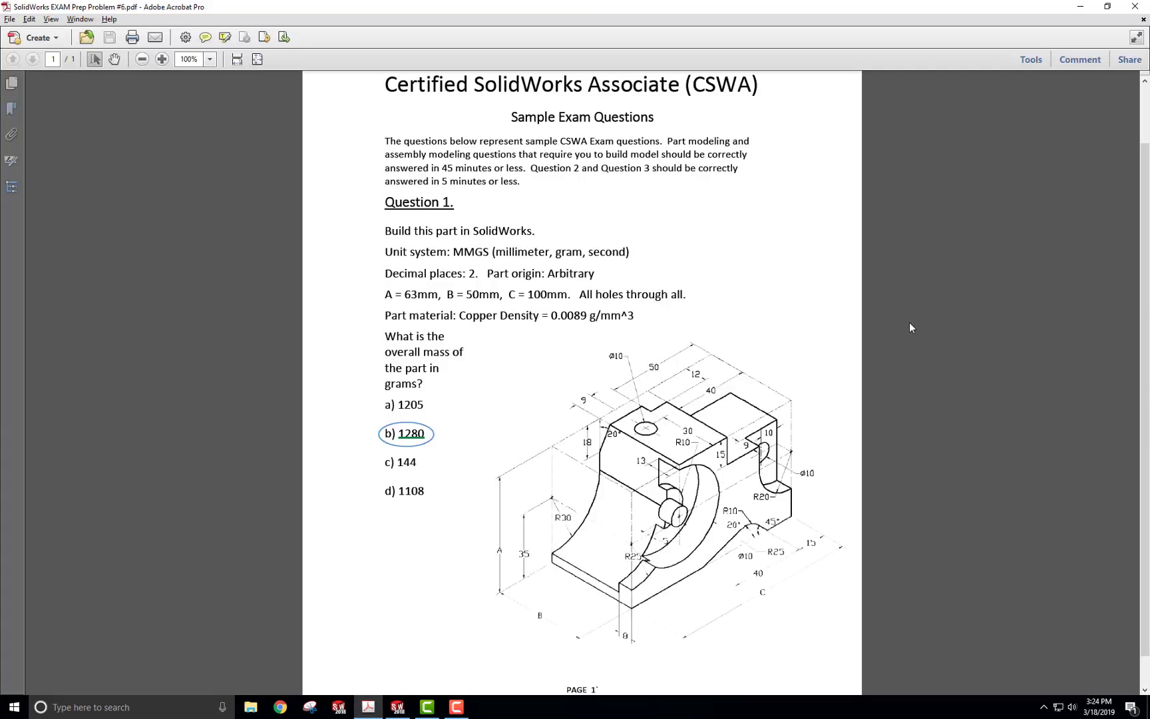
key("alt+Tab")
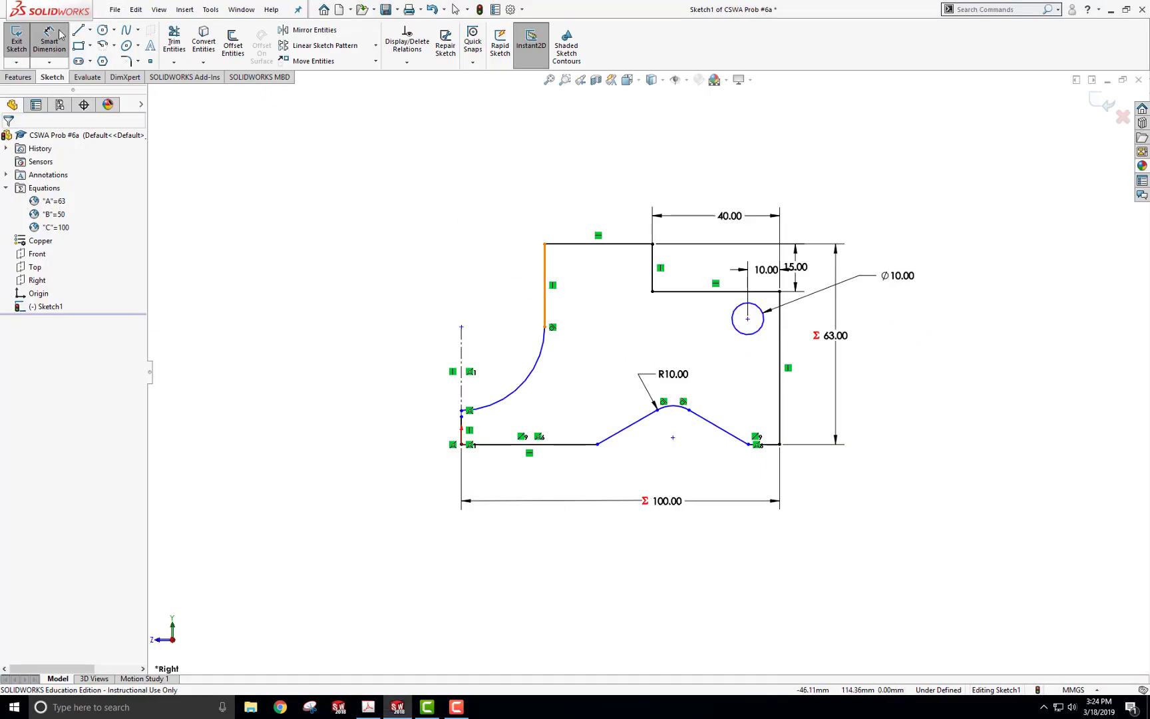
left_click(90, 30)
left_click(103, 62)
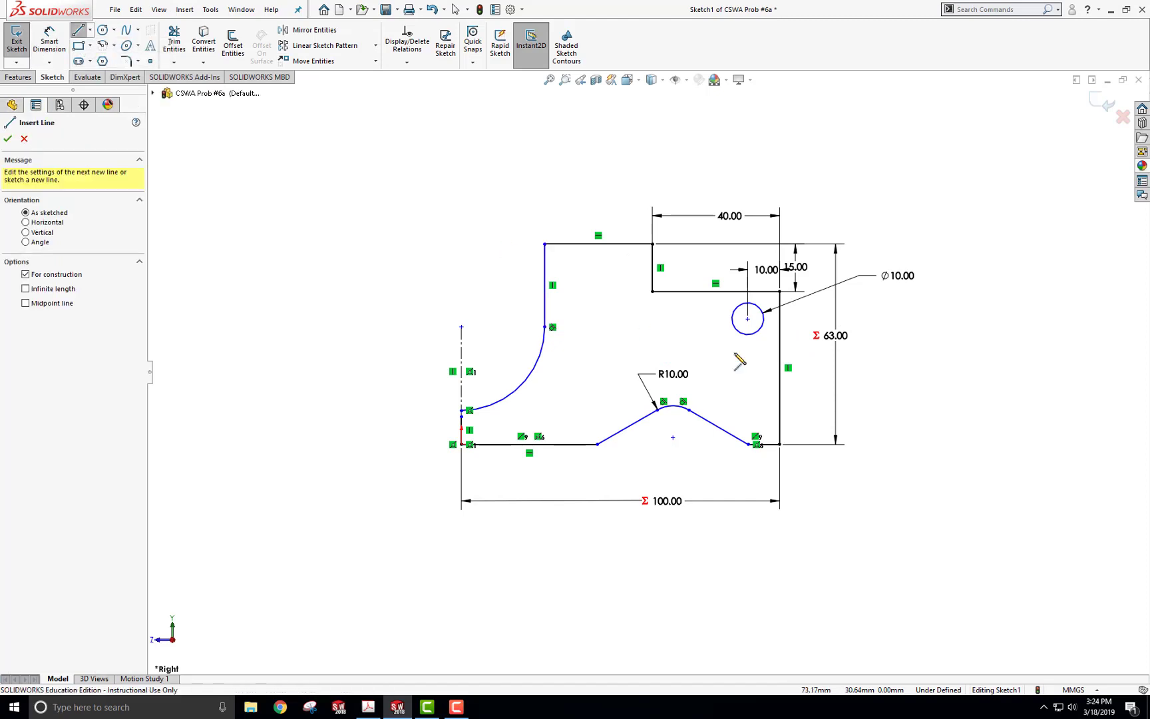
left_click(748, 318)
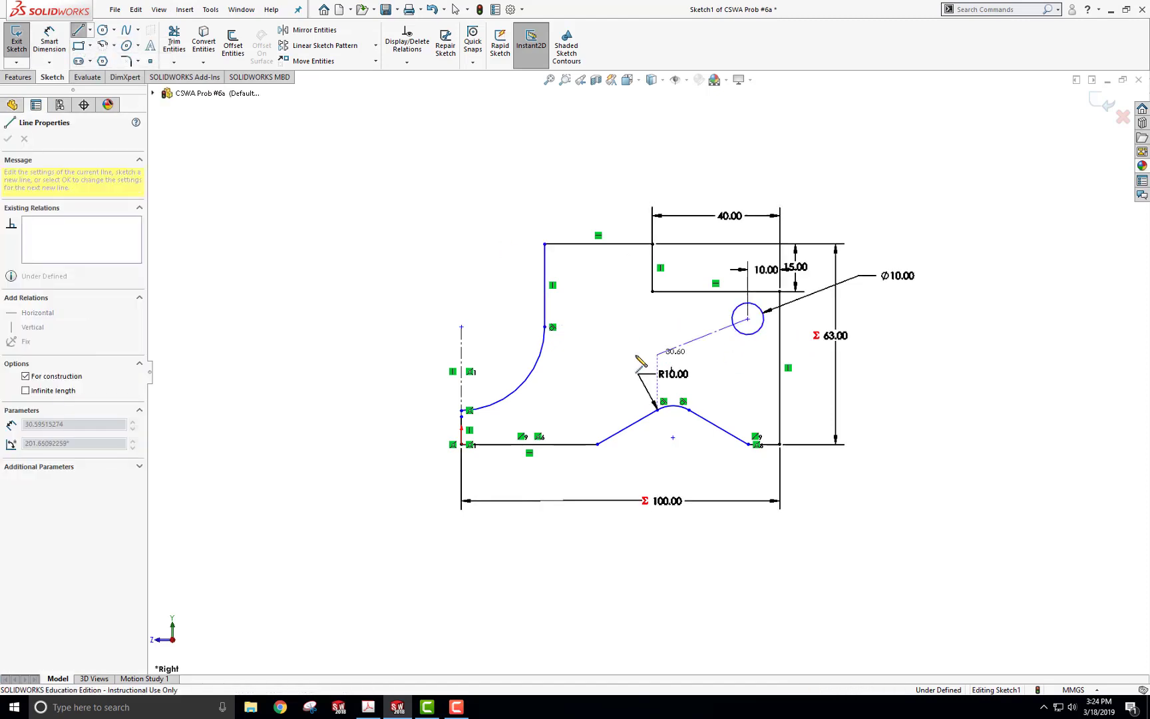
left_click(546, 327)
key("Escape")
Add a horizontal relation to the centerline between the arc's upper end and the circle's center.
left_click(648, 326)
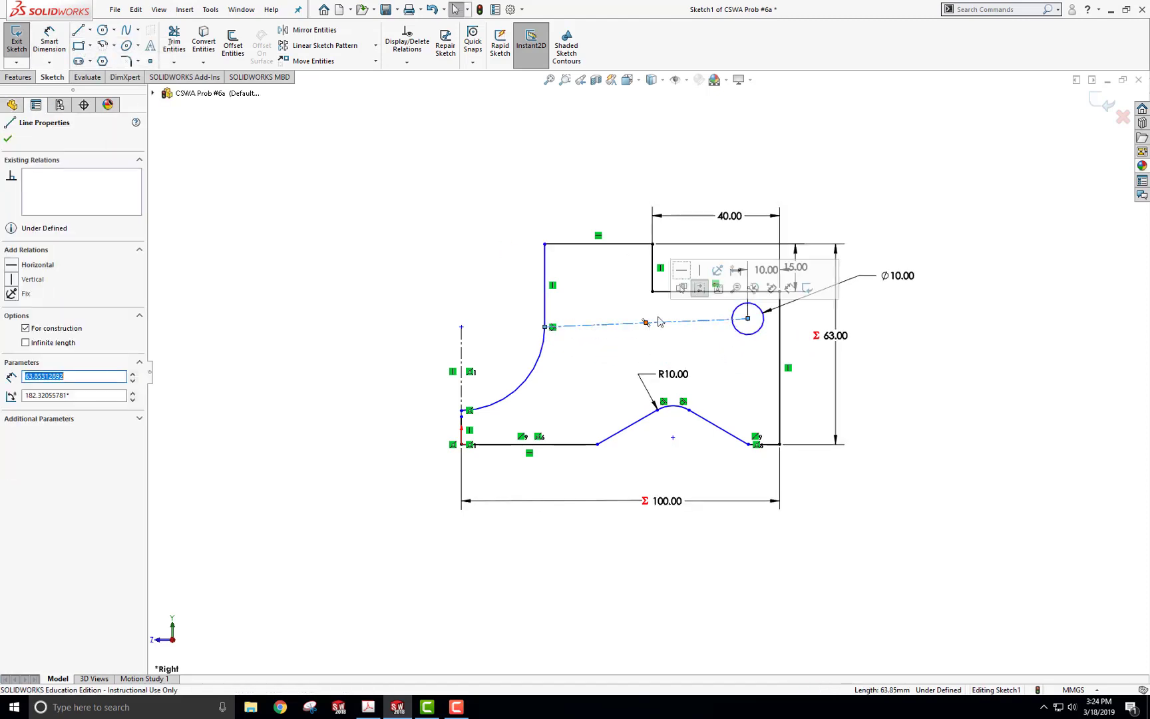
left_click(681, 270)
left_click(1007, 345)
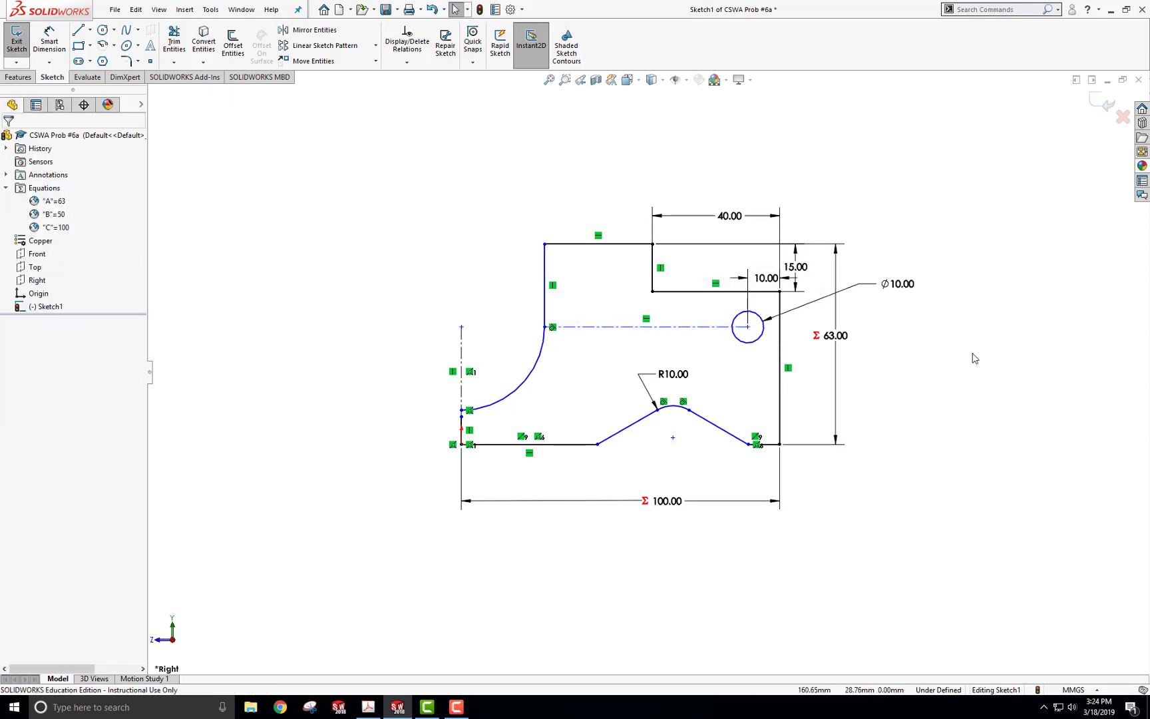
Check the exam drawing and dimension the angle between the short bottom line and the adjoining sloped line of the notch as 45°.
key("alt+Tab")
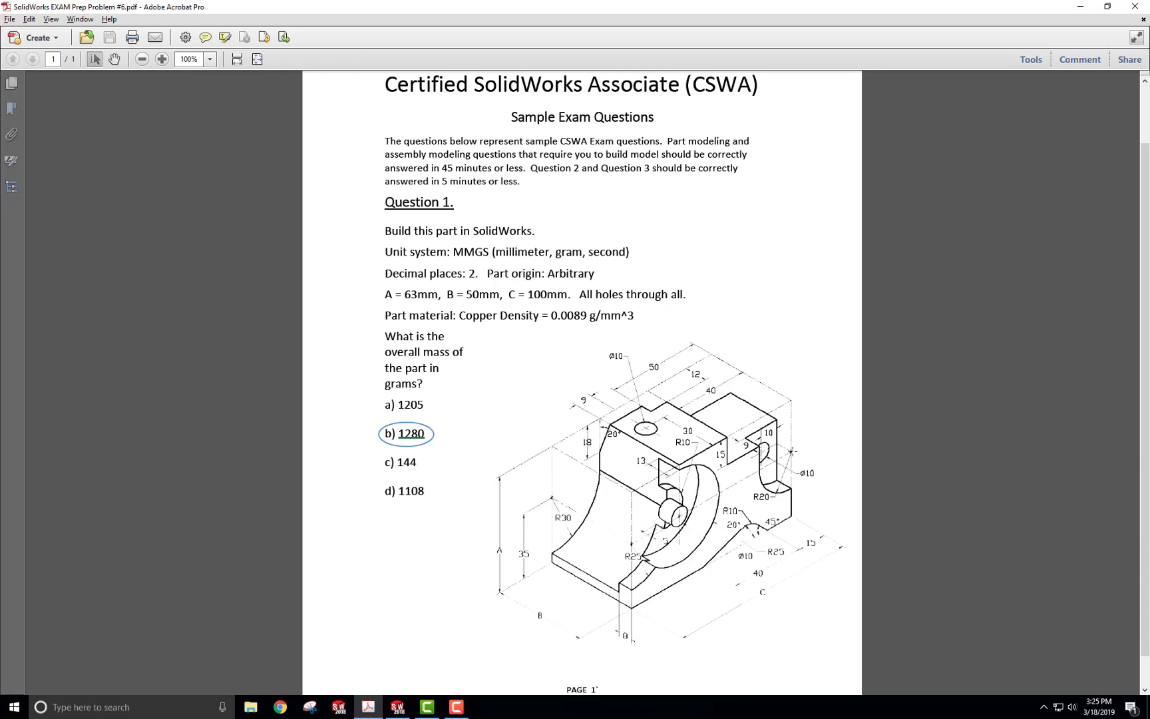
key("alt+Tab")
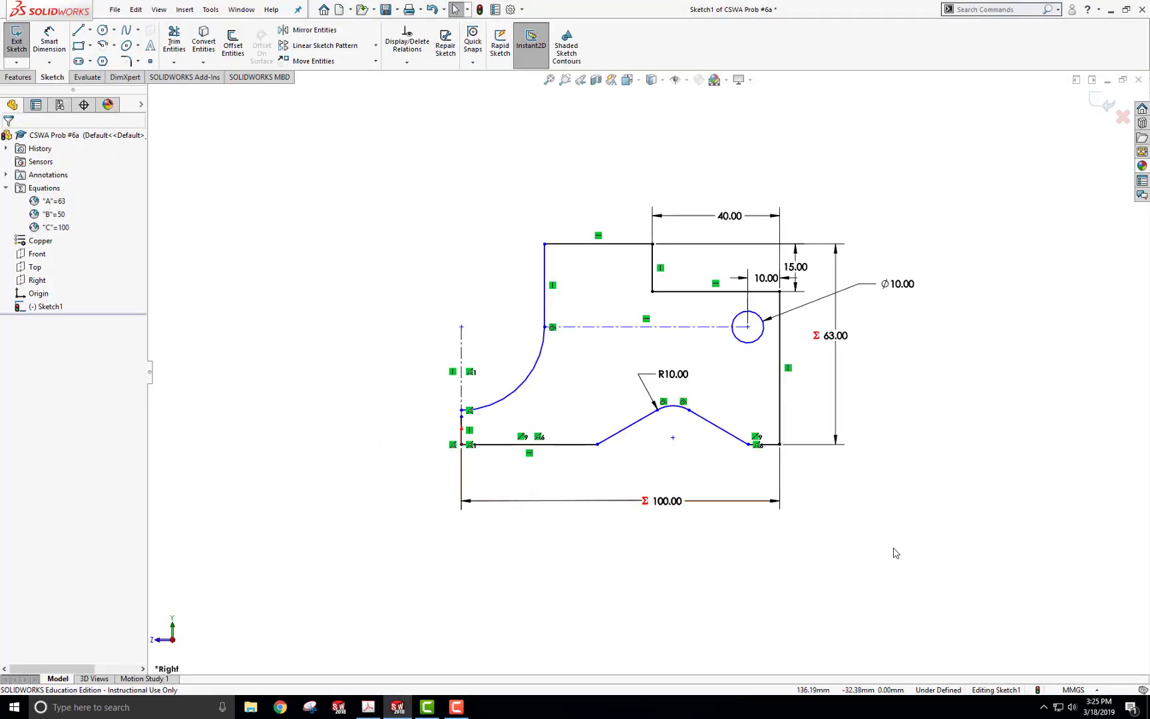
key("s")
left_click(927, 560)
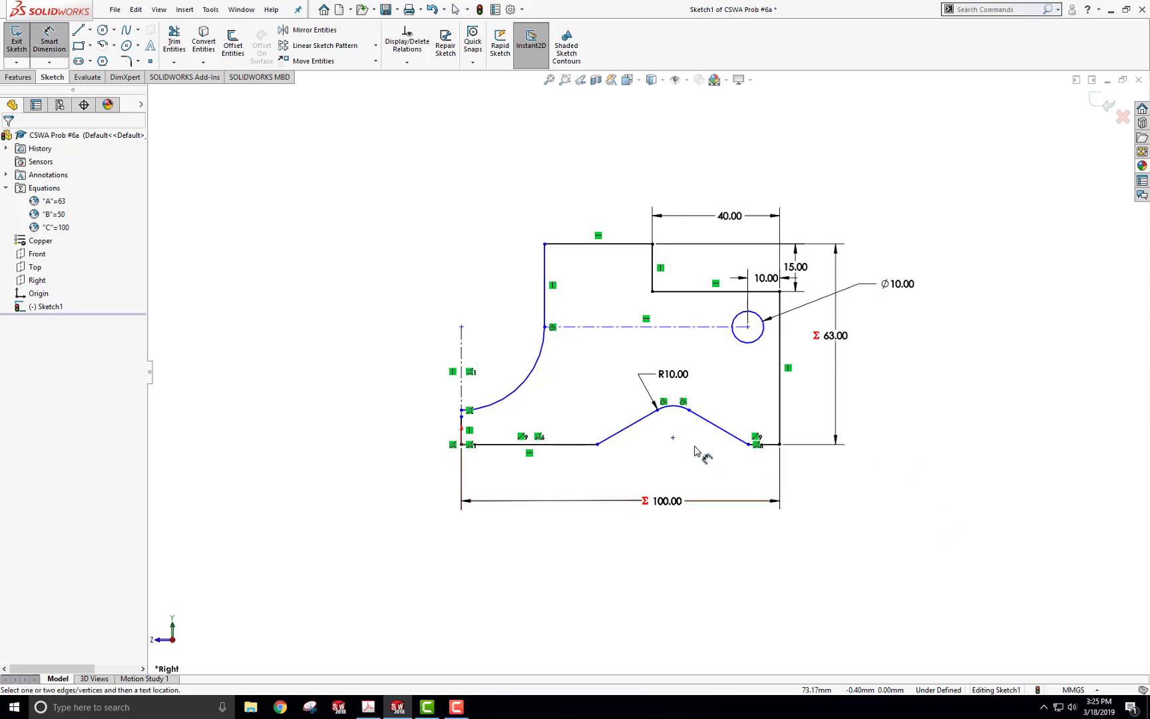
left_click(769, 448)
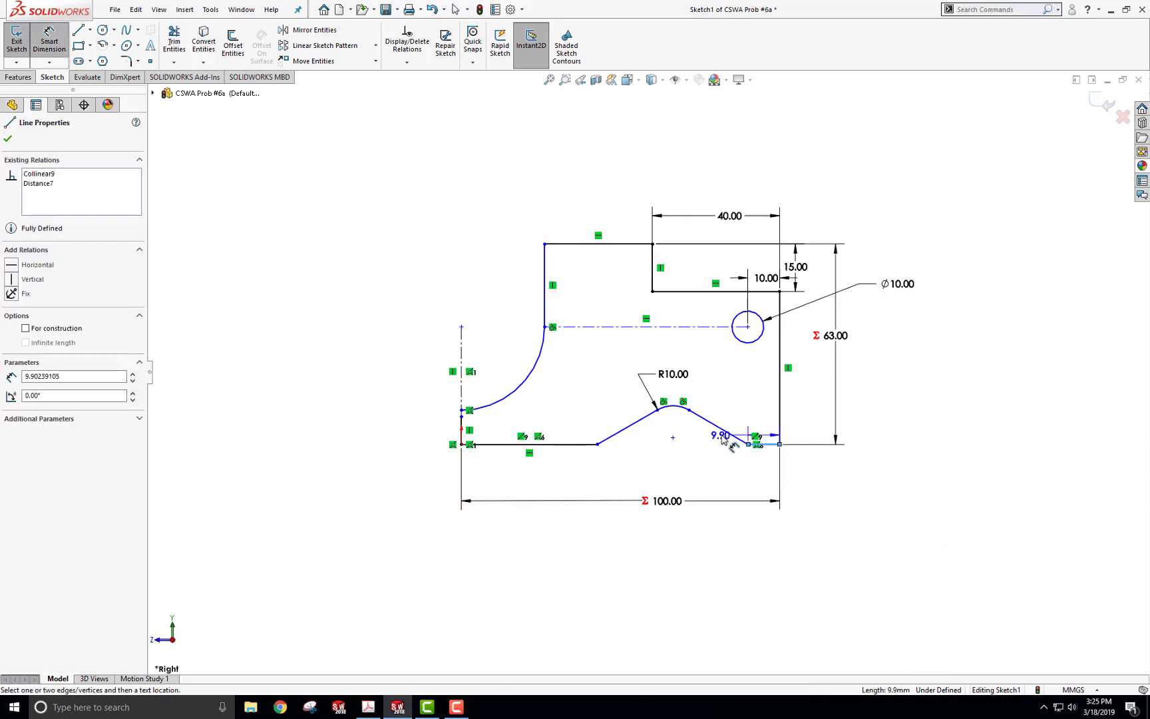
left_click(720, 429)
left_click(707, 436)
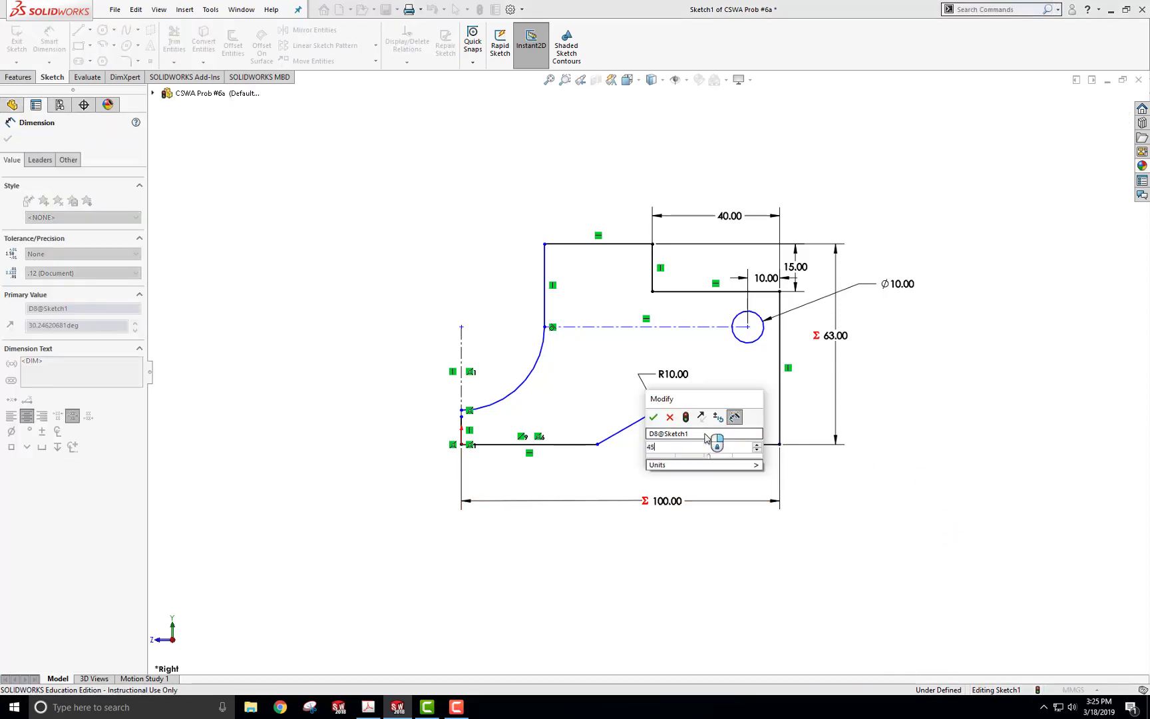
type("45")
key("Return")
Set the angle between the long bottom line and the notch's other sloped line to 20° and reposition the angle dimensions clear of the sketch lines.
left_click(586, 444)
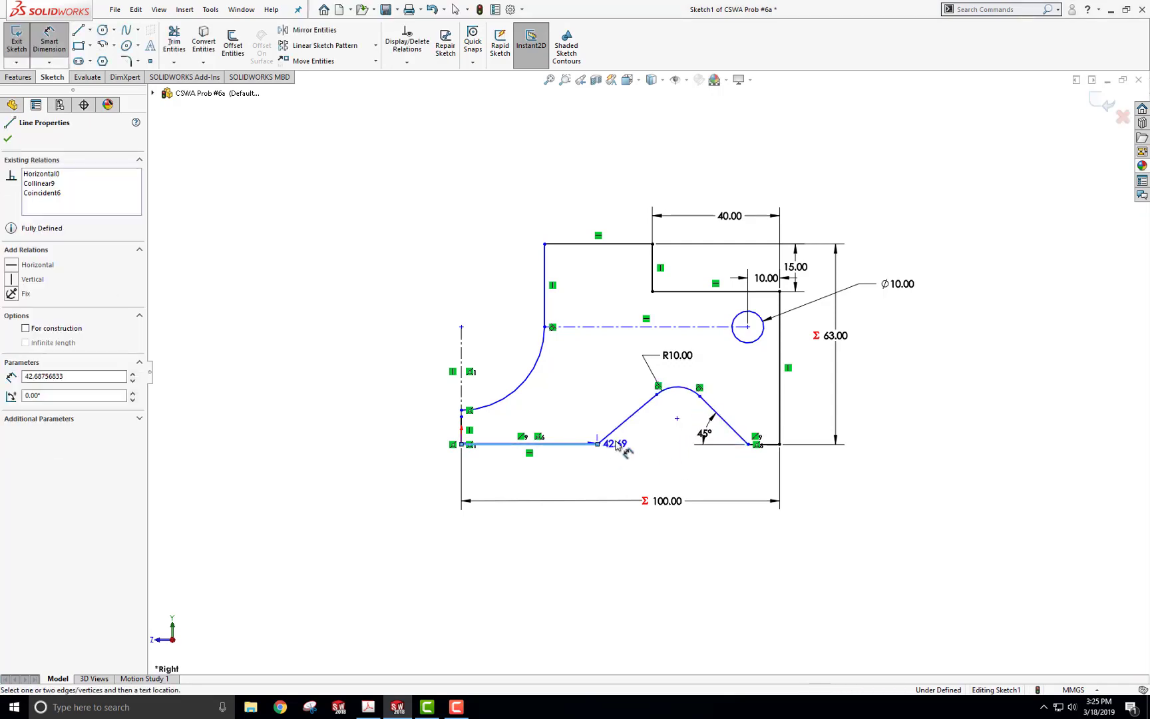
left_click(622, 423)
left_click(653, 432)
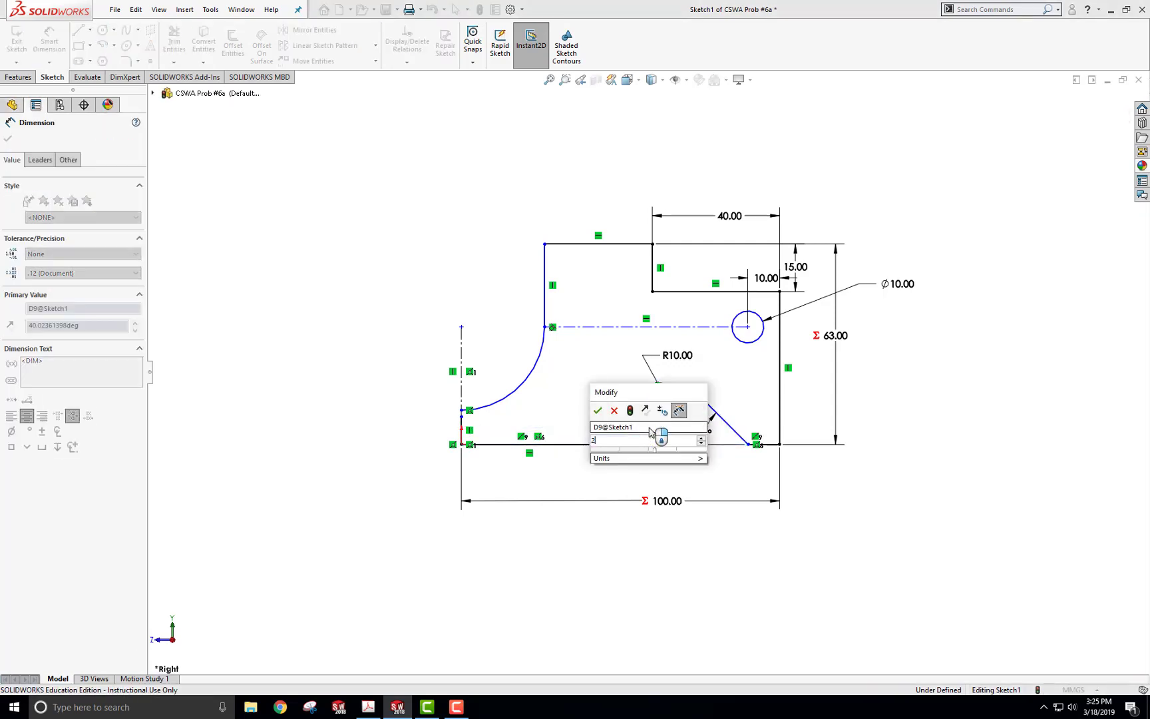
type("20")
key("Return")
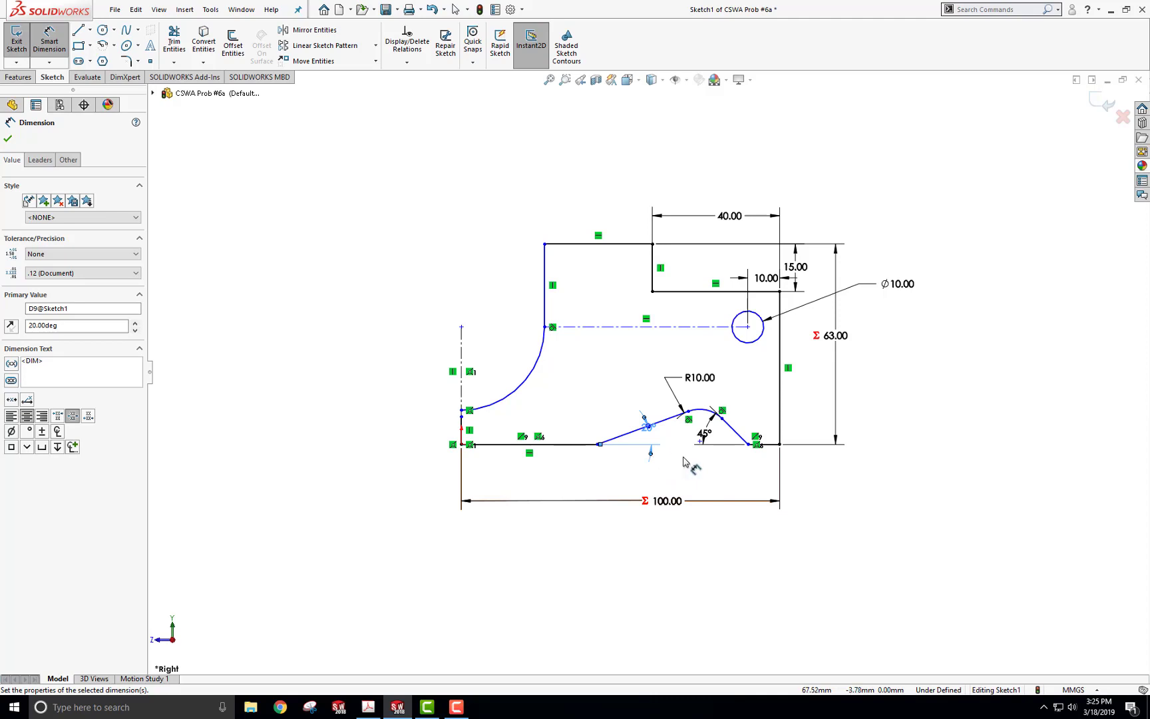
key("Escape")
left_click_drag(647, 426, 709, 429)
left_click(709, 524)
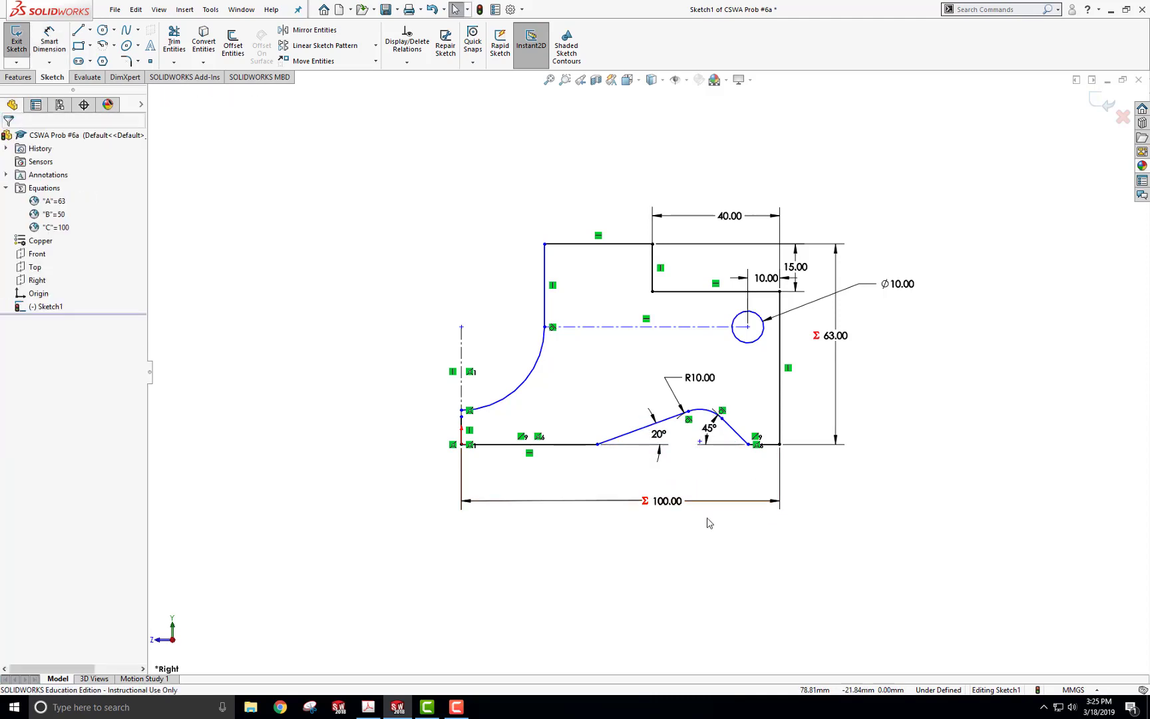
Dimension the short bottom line between the notch and the outer vertical edge as 15 mm.
right_click(499, 406)
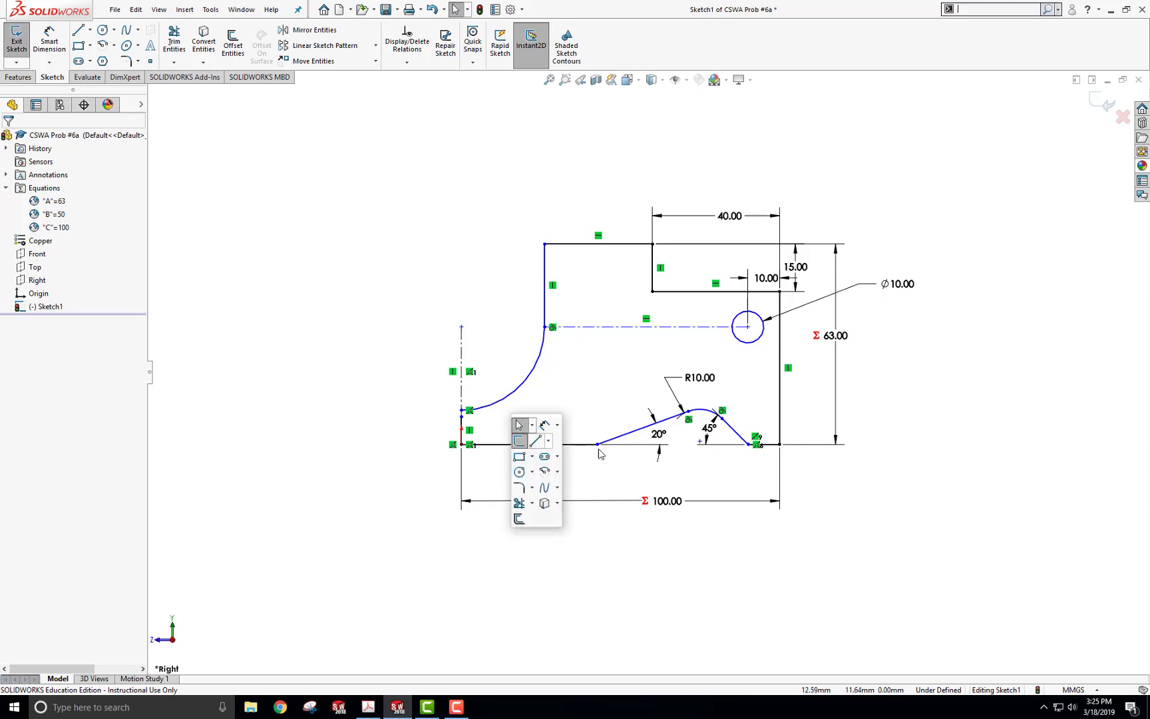
left_click(538, 423)
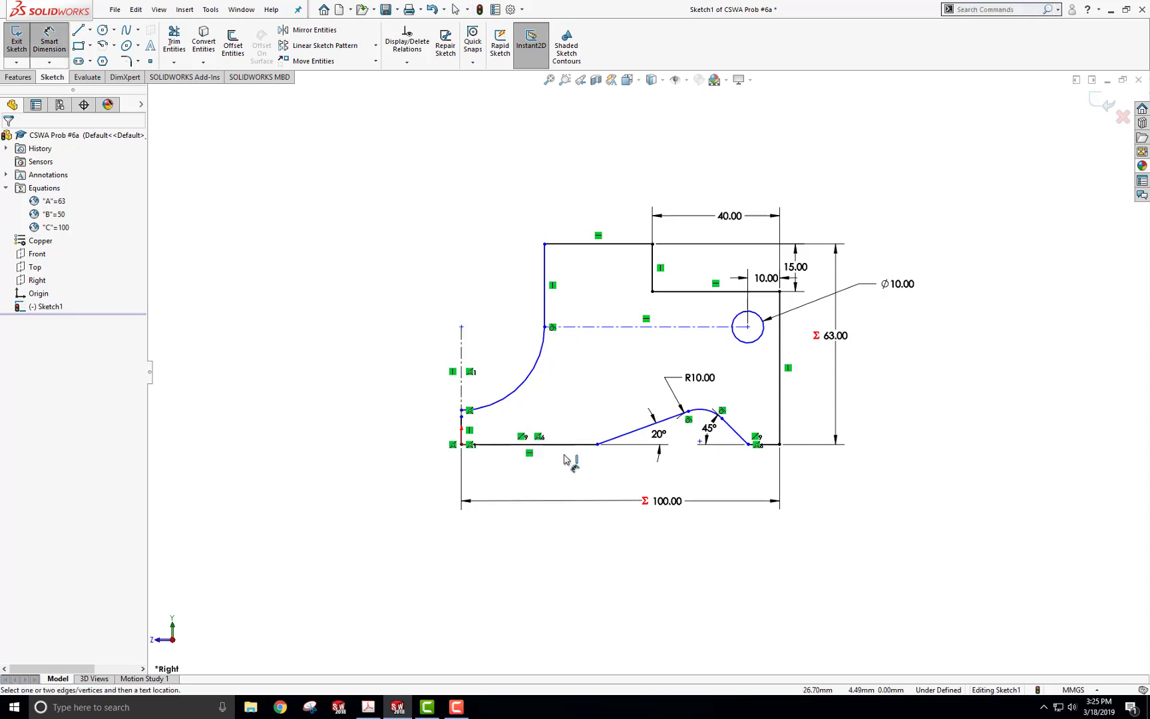
left_click(762, 446)
left_click(763, 470)
type("15")
key("Return")
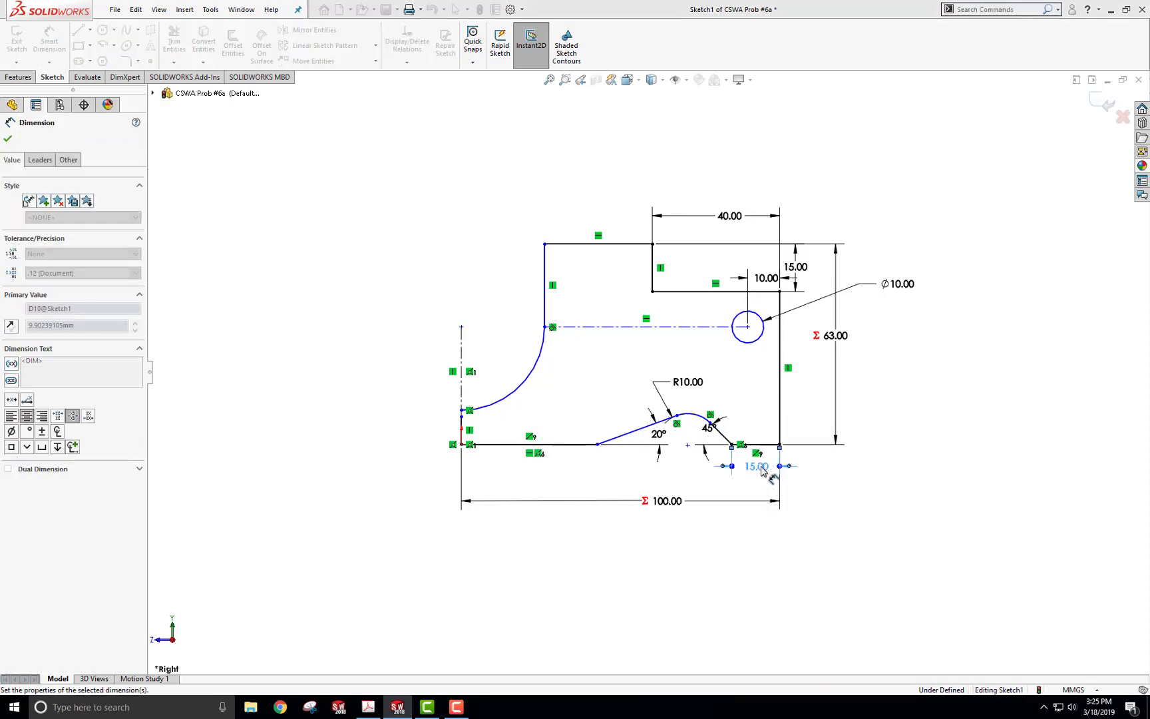
Dimension the width of the bottom notch between its two lower endpoints as 40 mm.
left_click(598, 444)
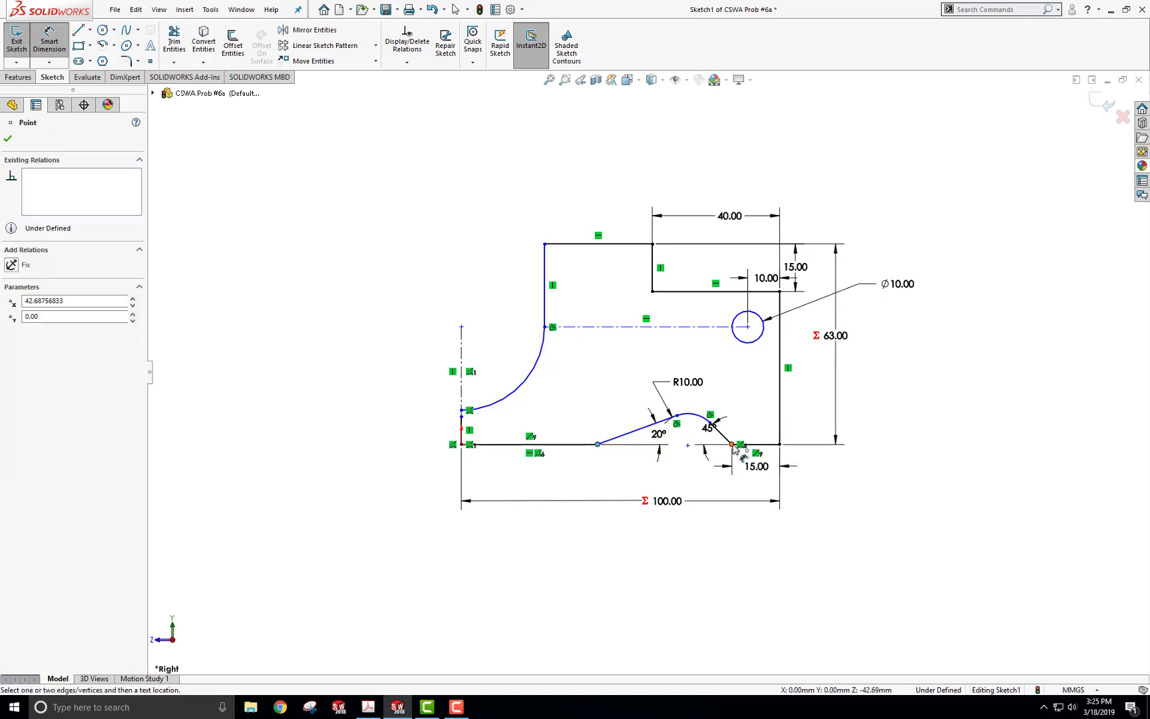
left_click(732, 444)
left_click(687, 471)
key("Return")
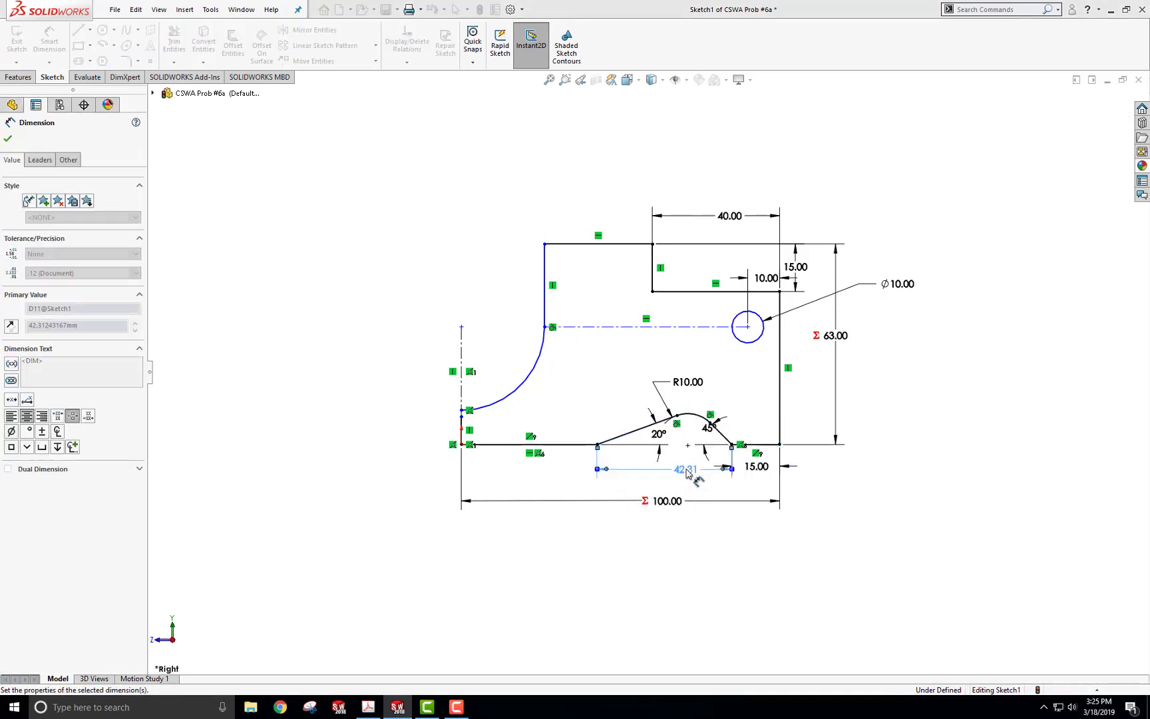
left_click(864, 483)
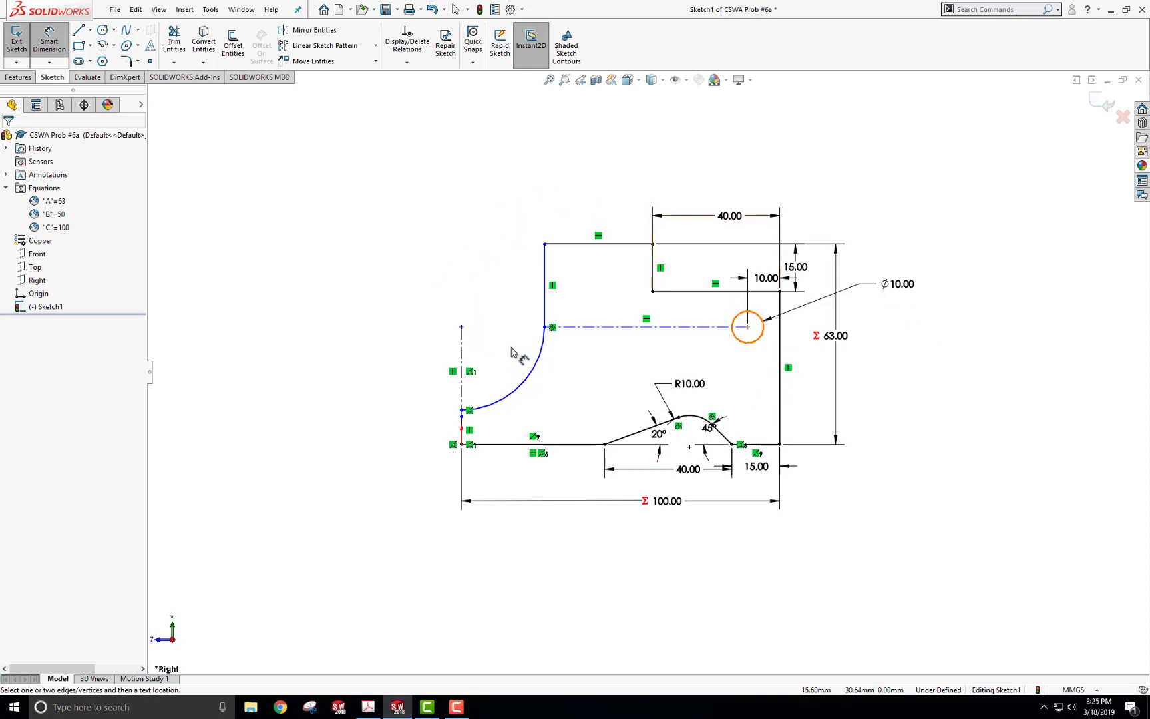
Check the exam drawing and set the quarter arc's radius to 30 mm.
key("alt+Tab")
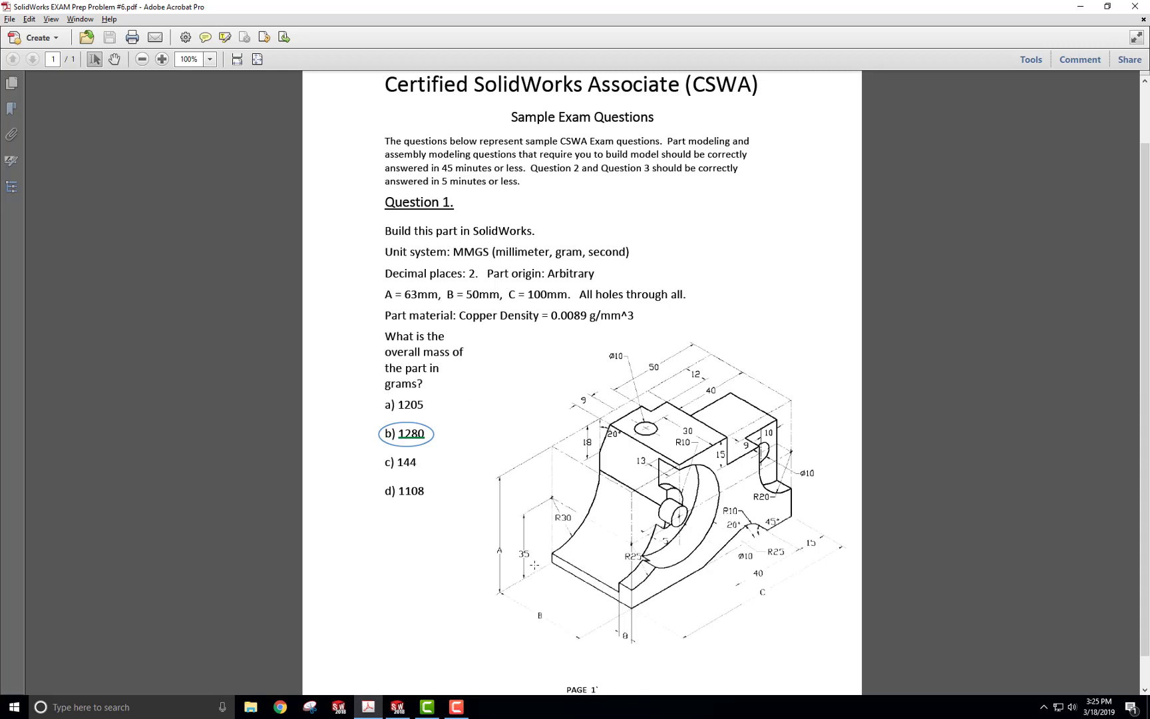
key("alt+Tab")
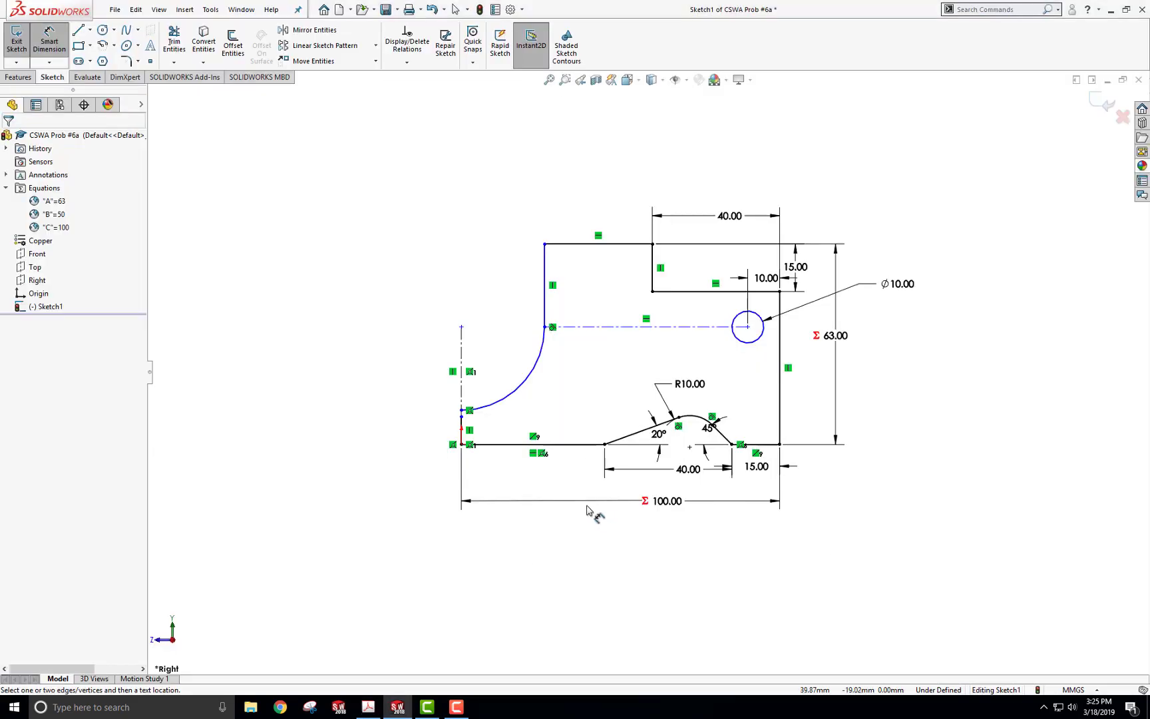
left_click(523, 387)
left_click(500, 370)
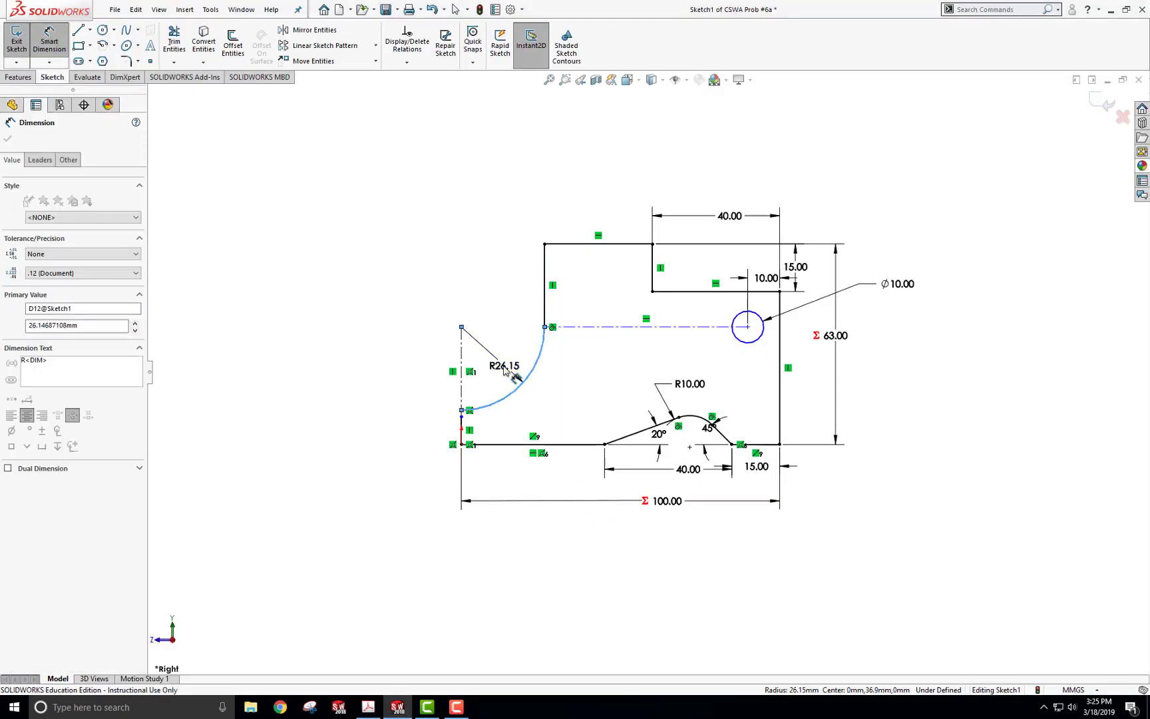
type("30")
key("Return")
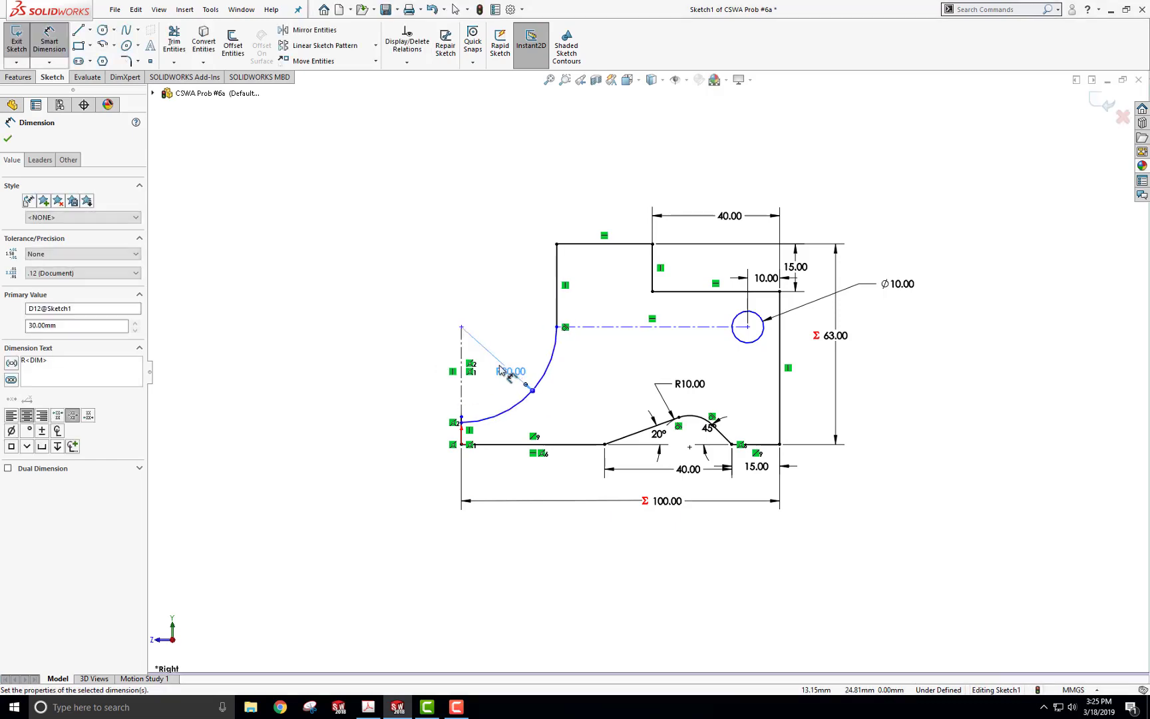
Dimension the vertical distance from the origin to the quarter arc's center as 35 mm.
left_click(462, 444)
left_click(462, 328)
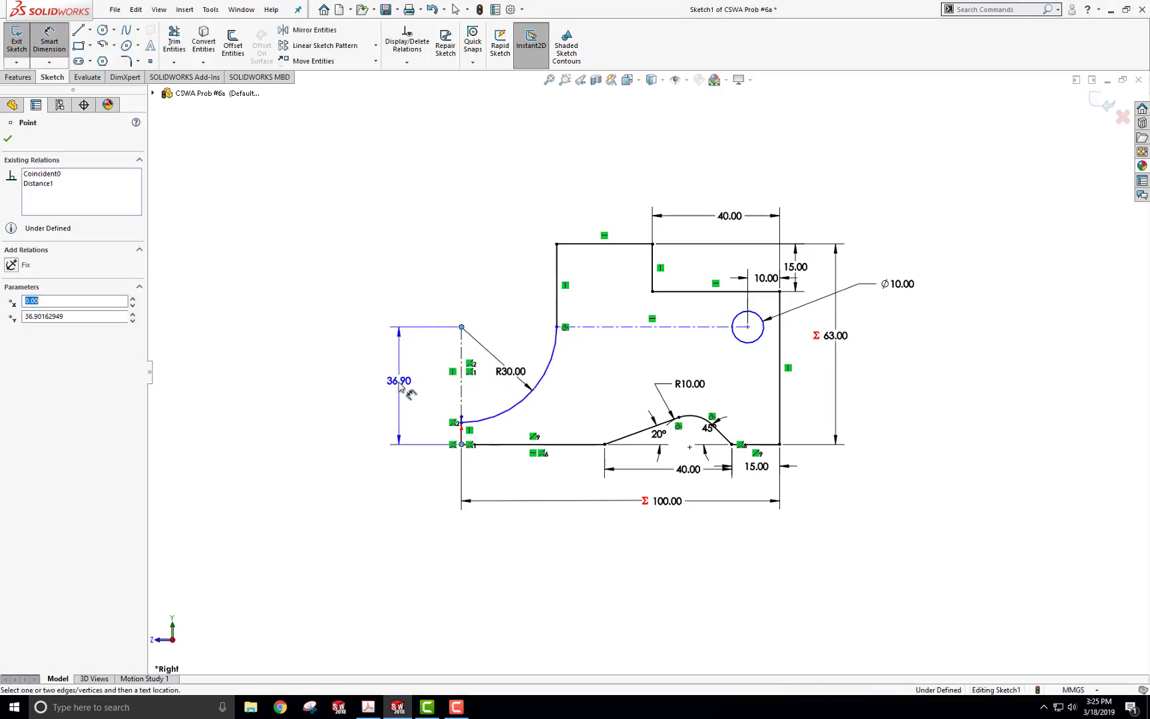
left_click(398, 385)
key("Return")
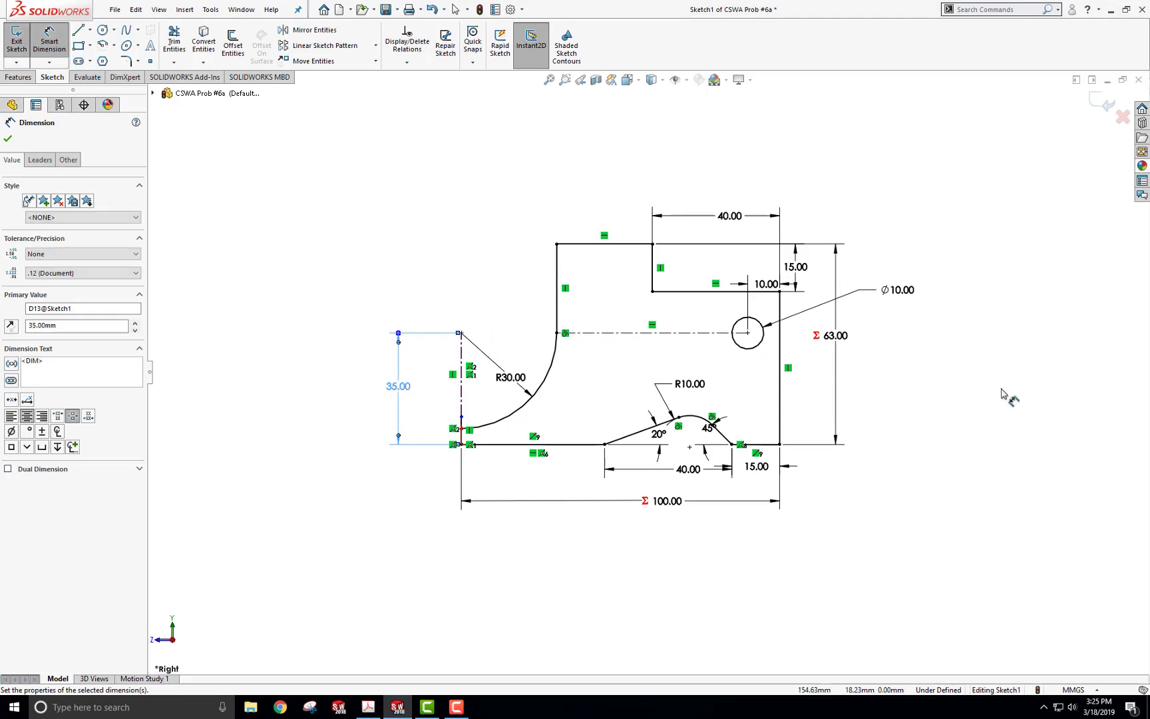
left_click(938, 392)
left_click(740, 444)
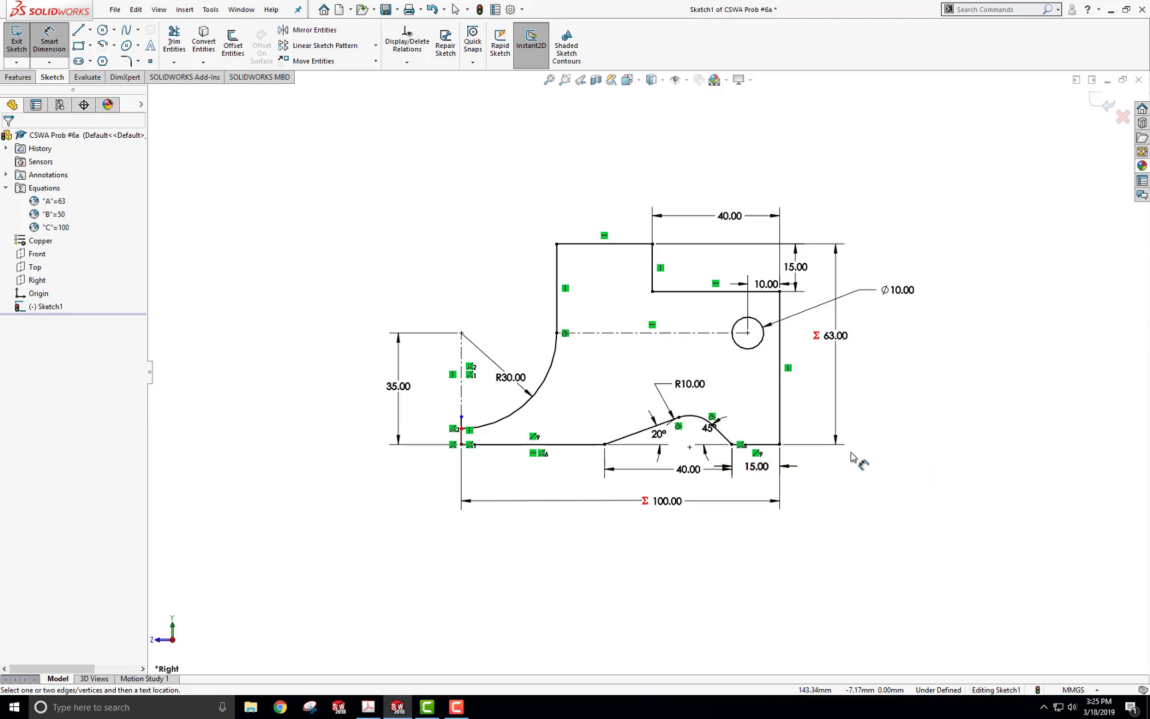
Trim the leftover piece of the short vertical line above the quarter arc's lower end.
scroll(426, 432, "down", 4)
key("Escape")
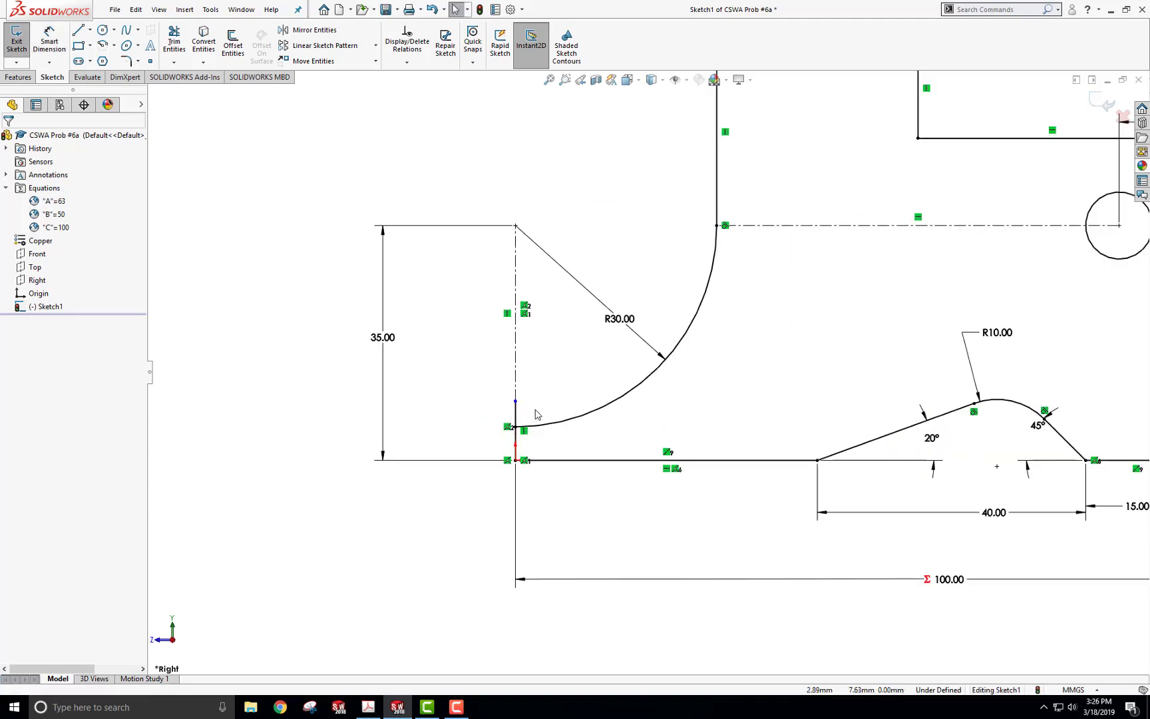
left_click(174, 42)
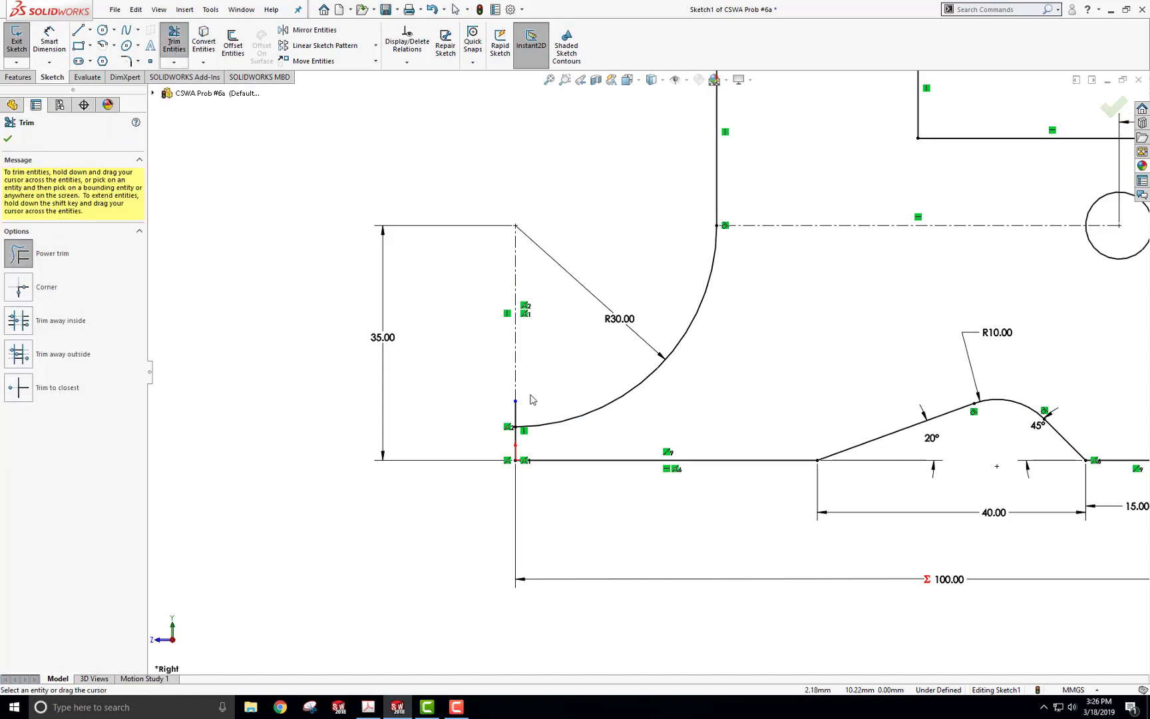
left_click_drag(513, 420, 501, 402)
key("Escape")
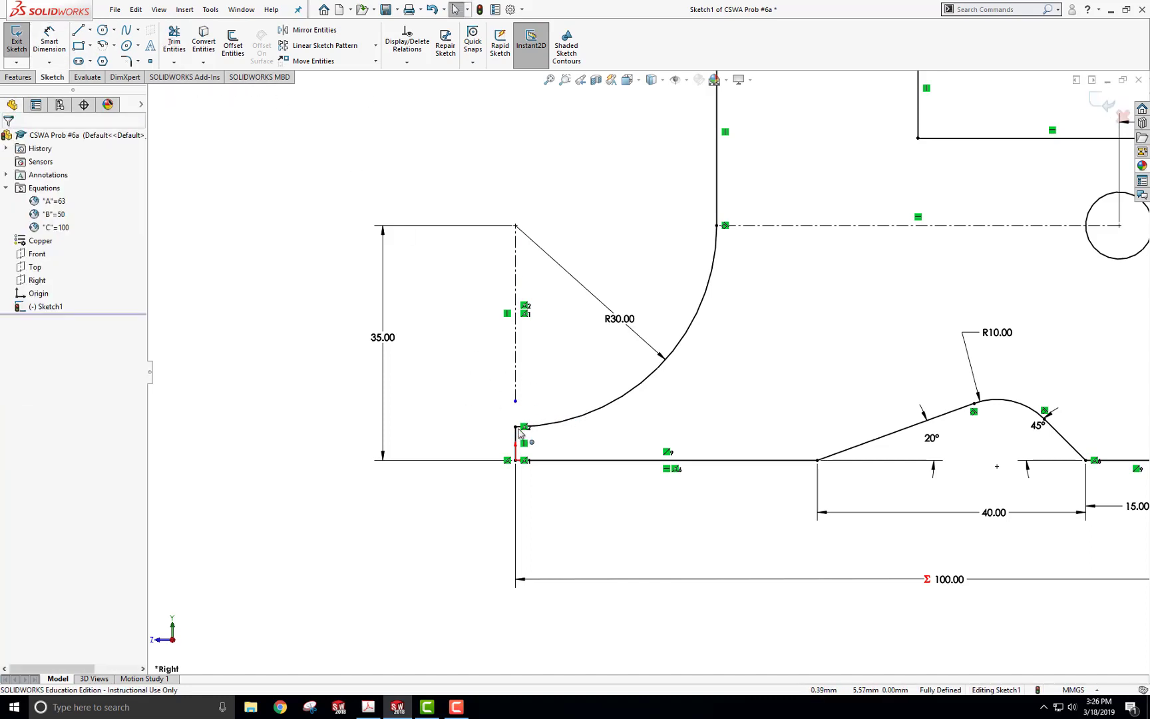
Extend the vertical centerline down to the quarter arc's lower end.
left_click(174, 62)
left_click(178, 76)
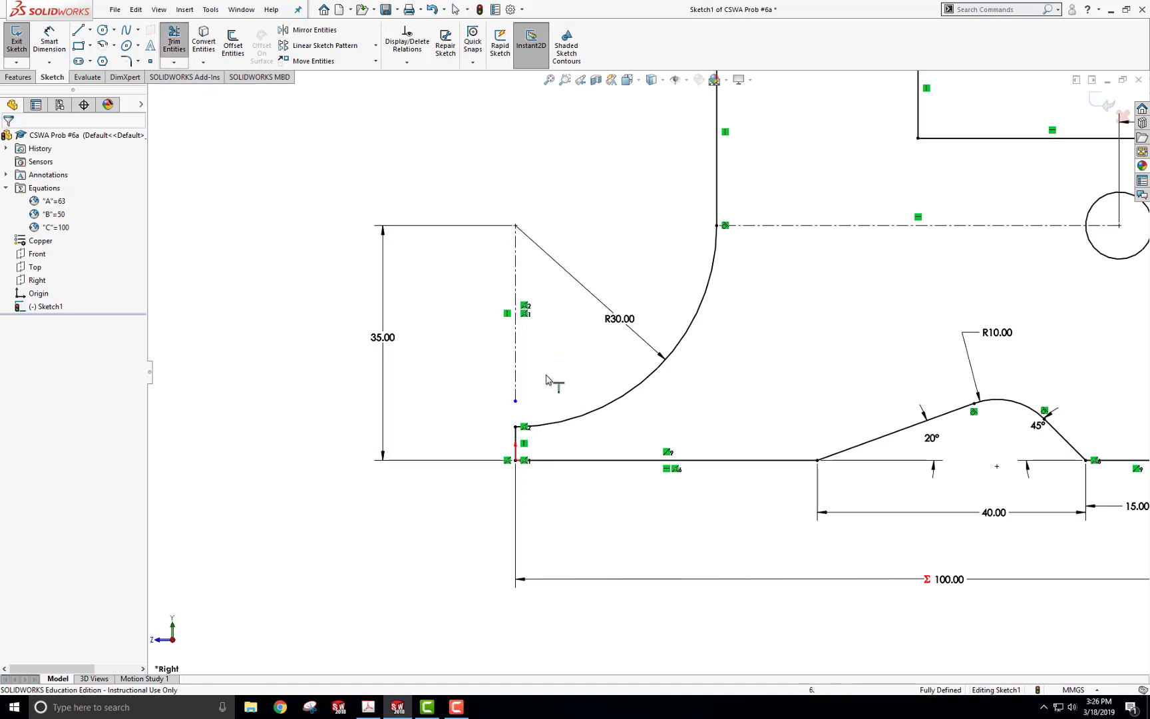
left_click_drag(516, 402, 515, 426)
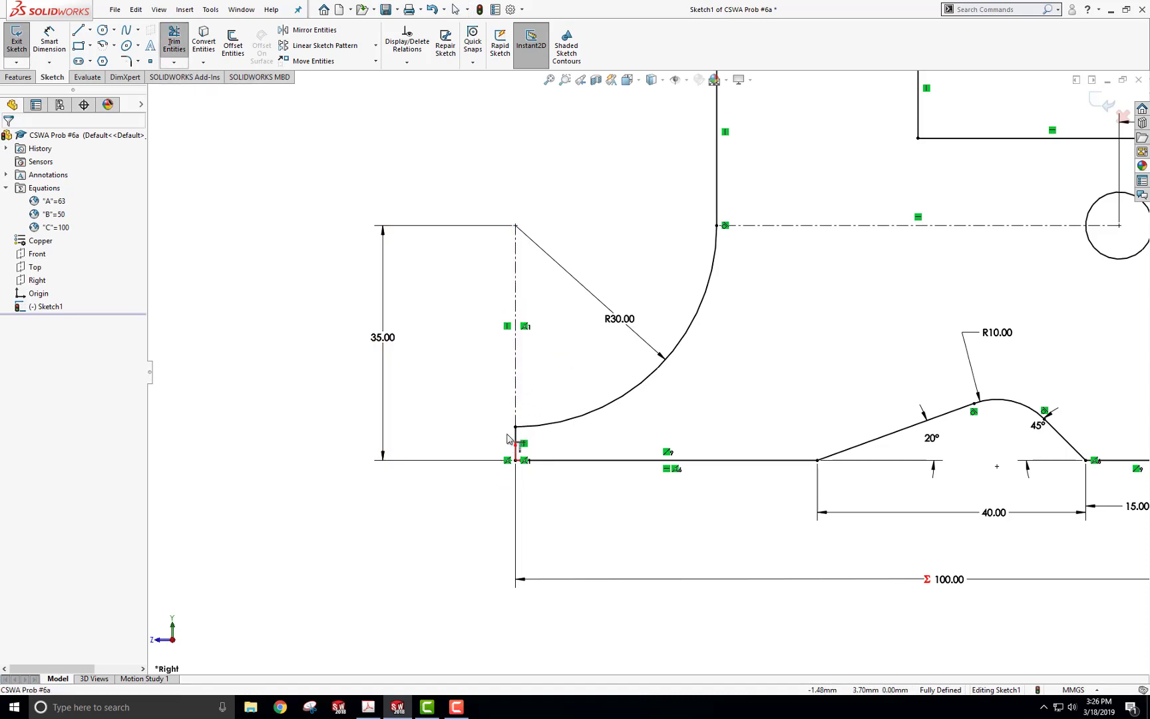
key("Escape")
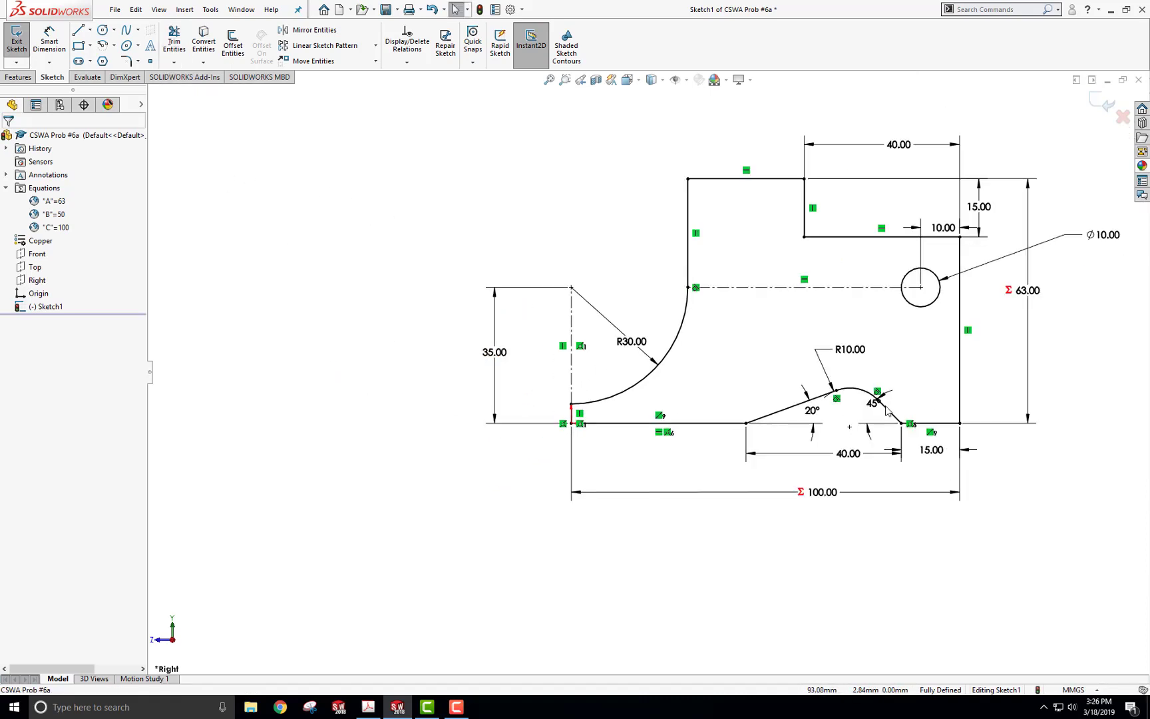
key("f")
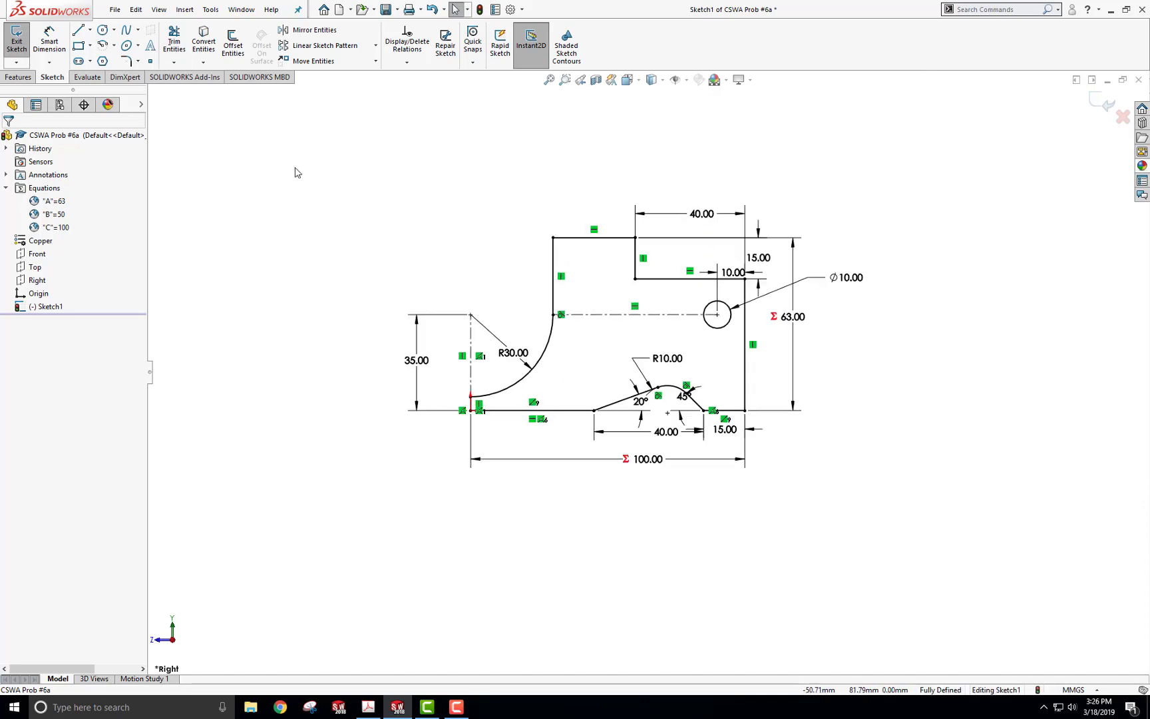
Close the profile sketch and set up a blind boss extrusion of it in the reversed direction.
left_click(17, 41)
left_click(87, 76)
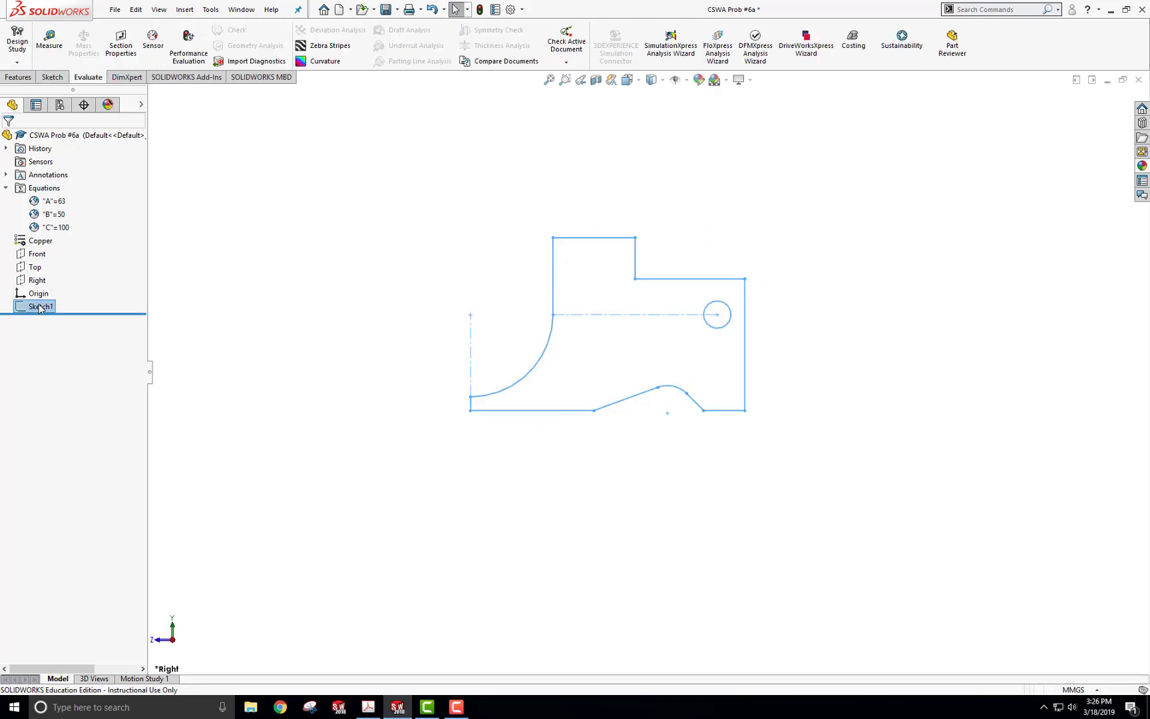
left_click(18, 76)
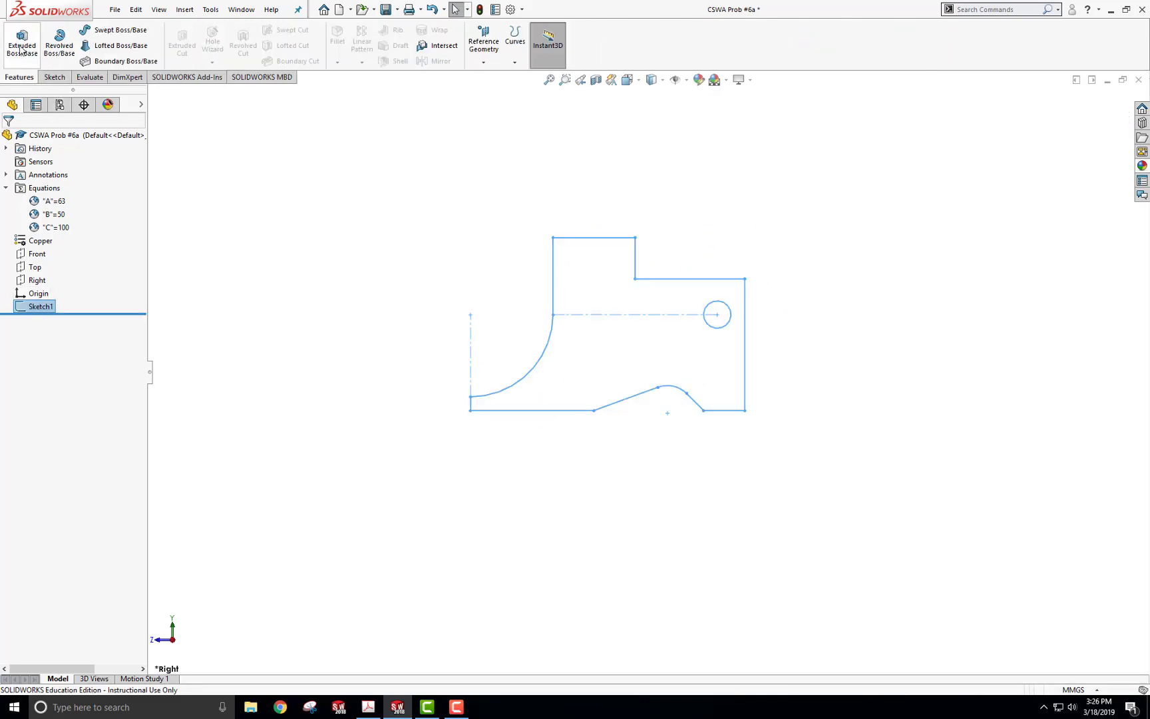
left_click(22, 44)
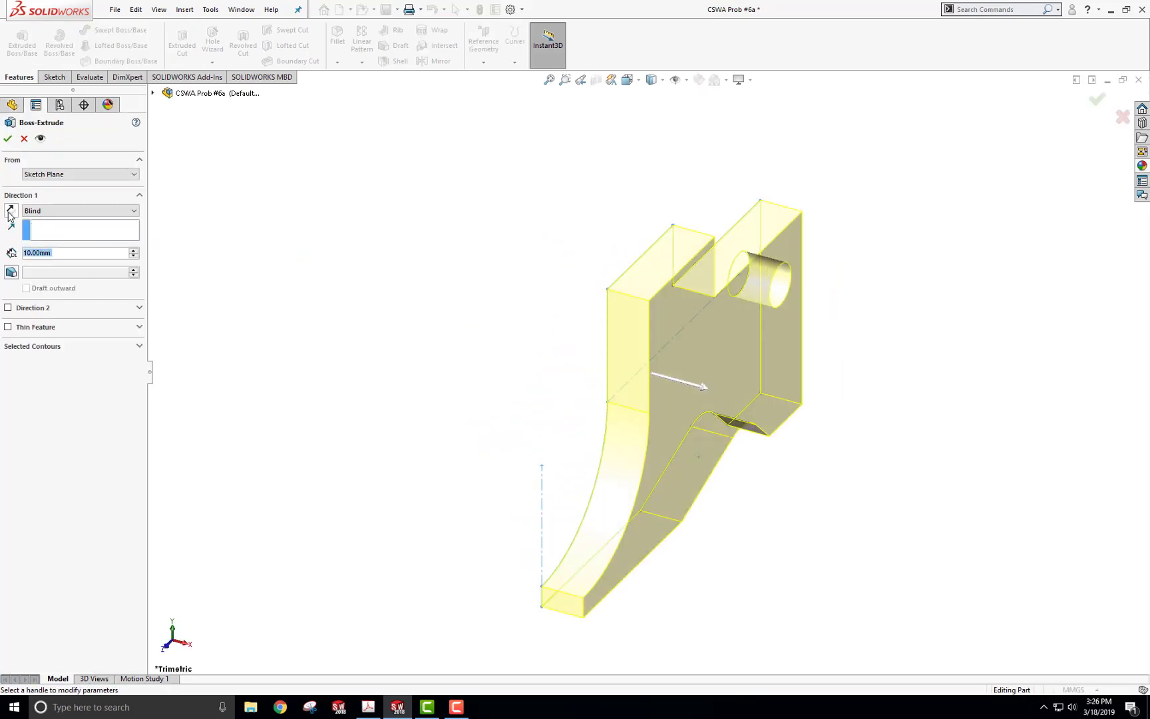
left_click(10, 212)
Check the width on the exam drawing, link the extrusion depth to global variable B, and complete the extrusion.
key("alt+Tab")
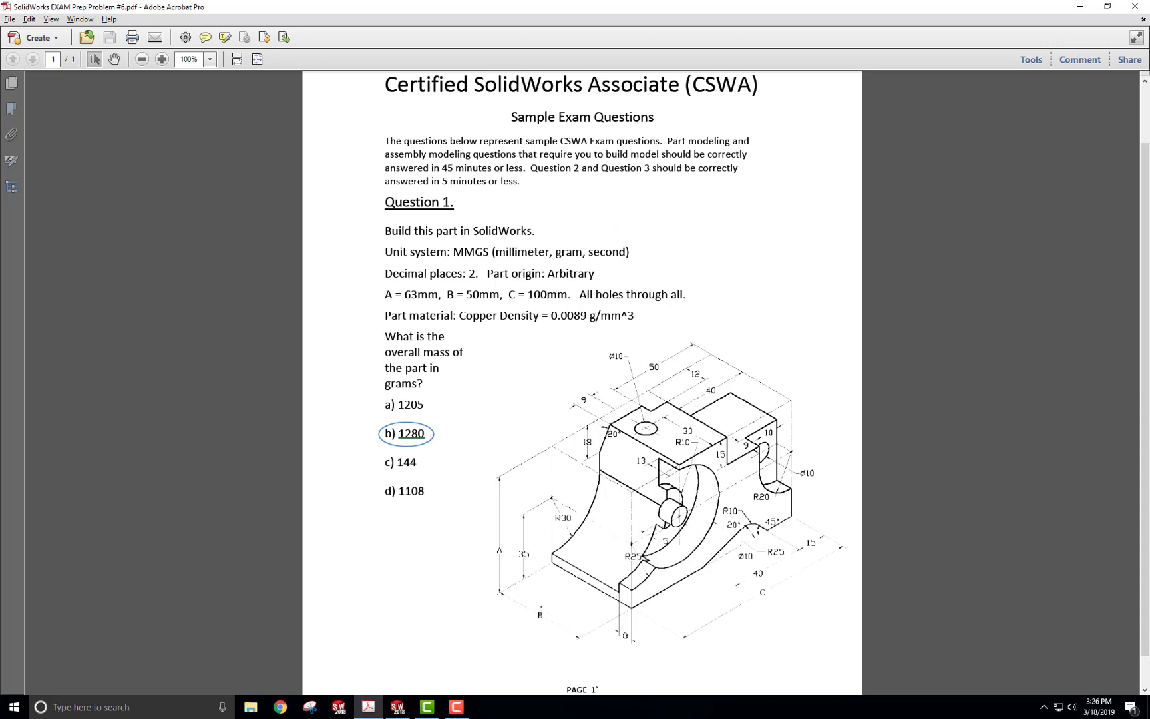
key("alt+Tab")
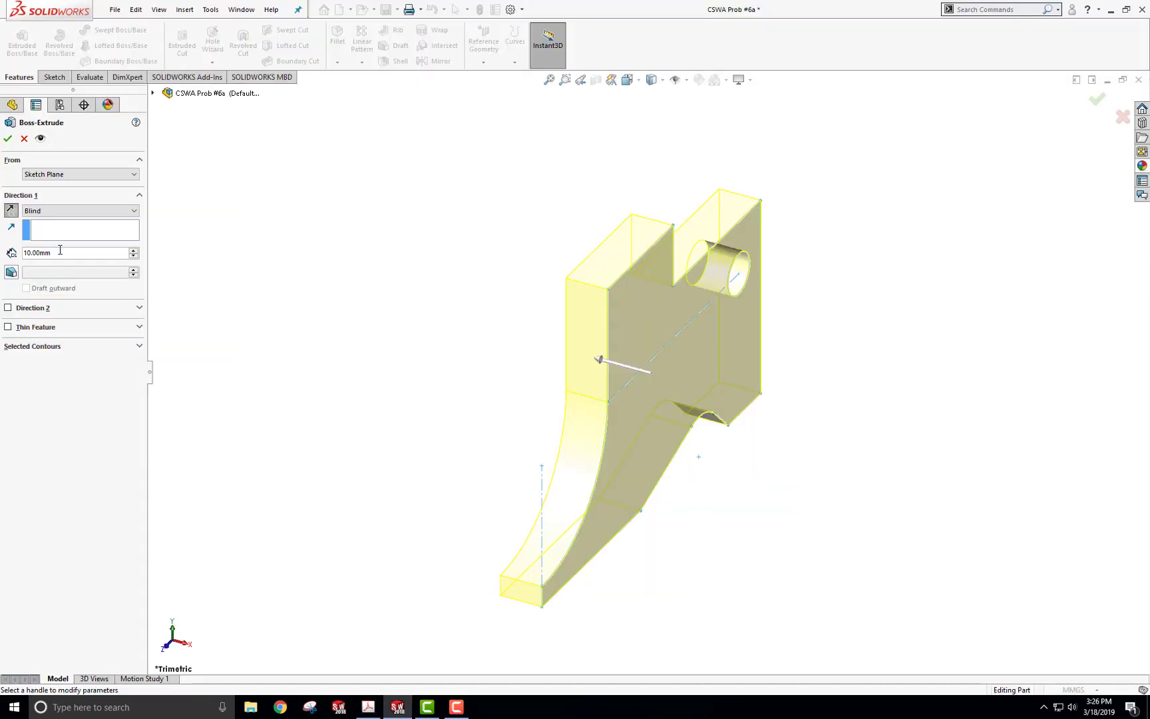
left_click(60, 252)
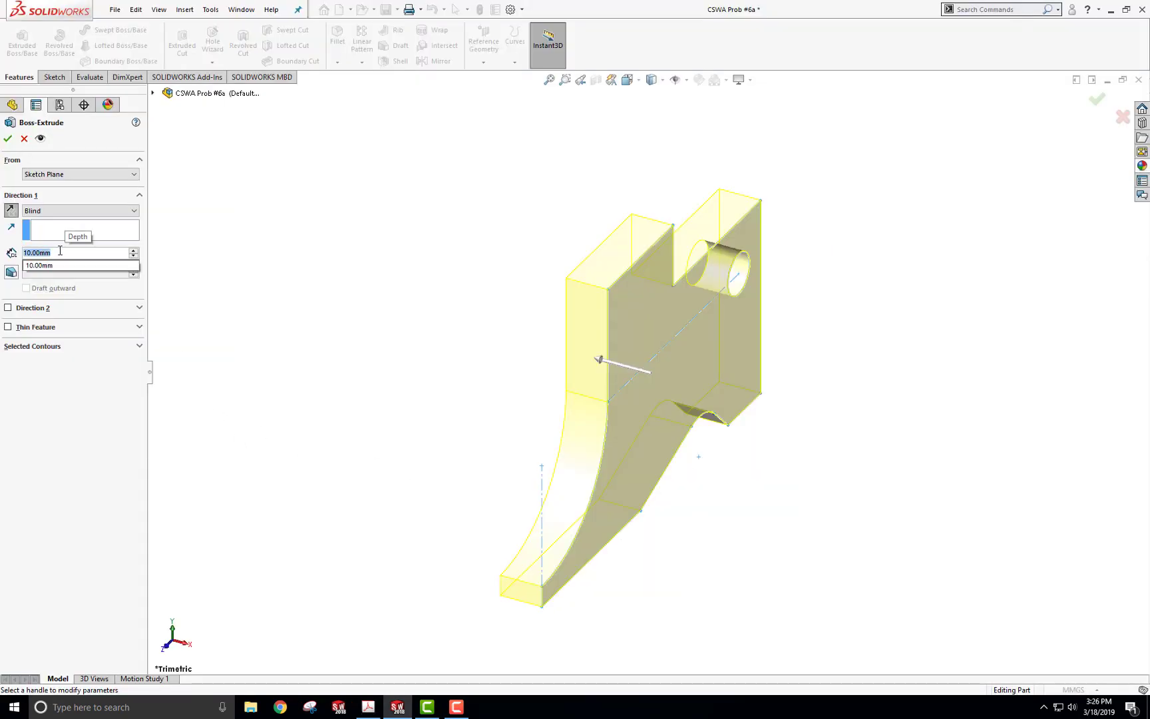
type("=")
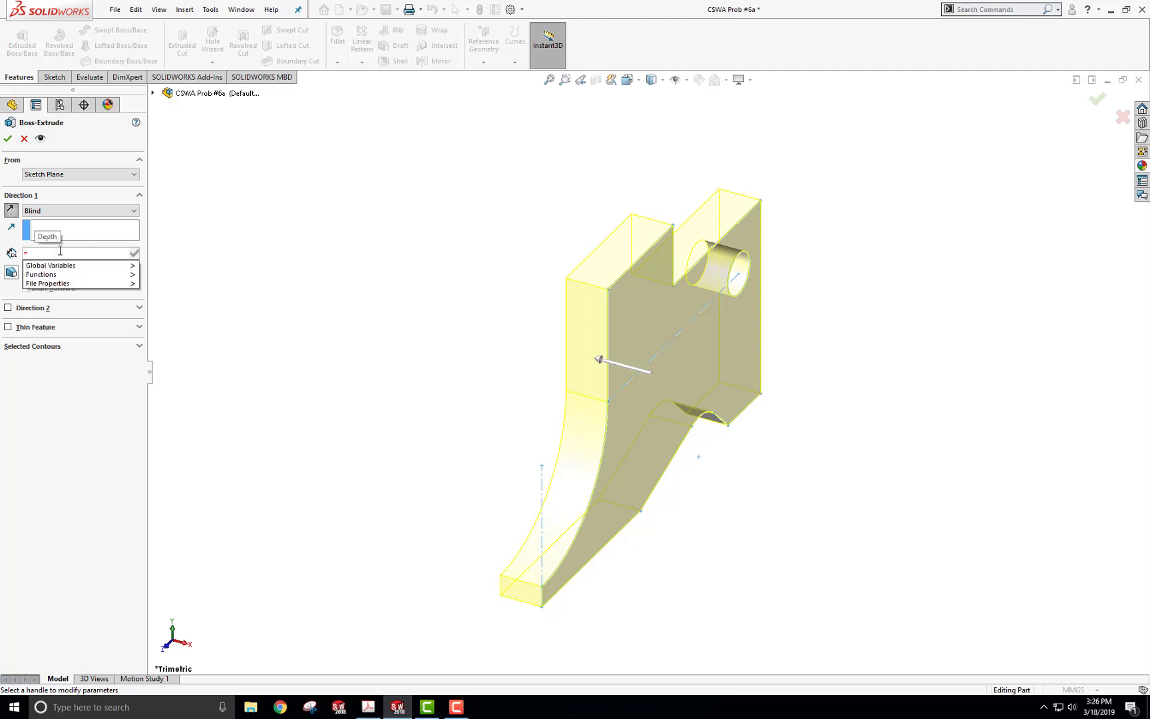
mouse_move(82, 268)
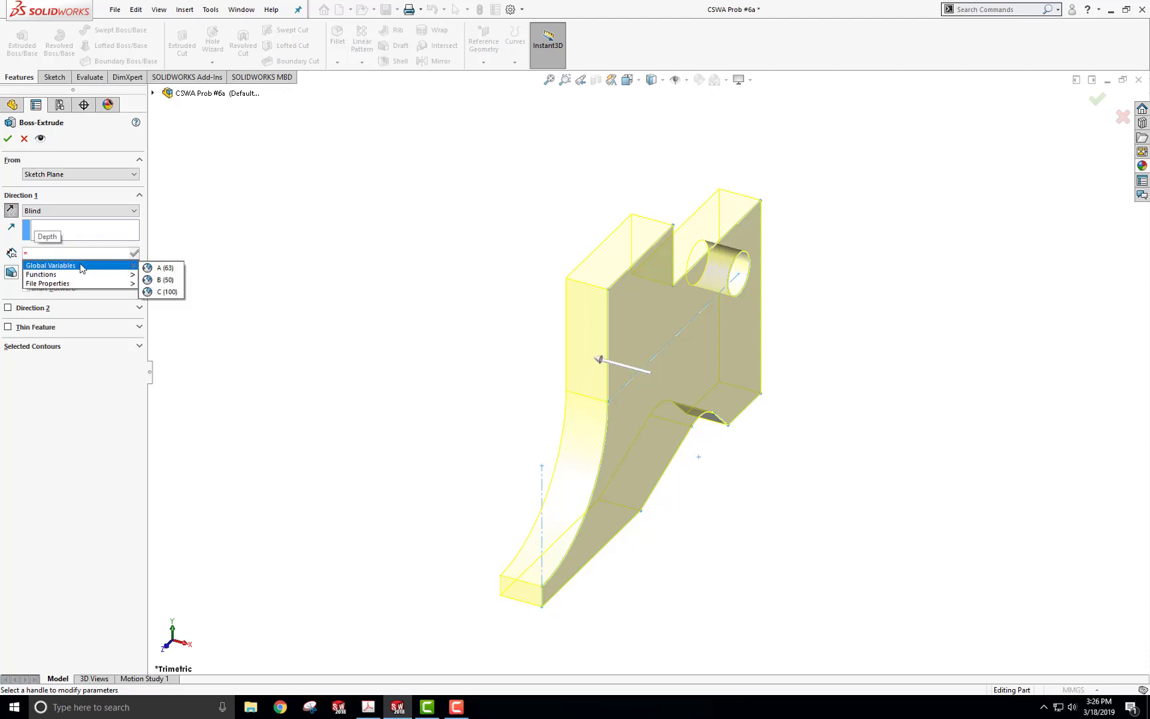
left_click(152, 281)
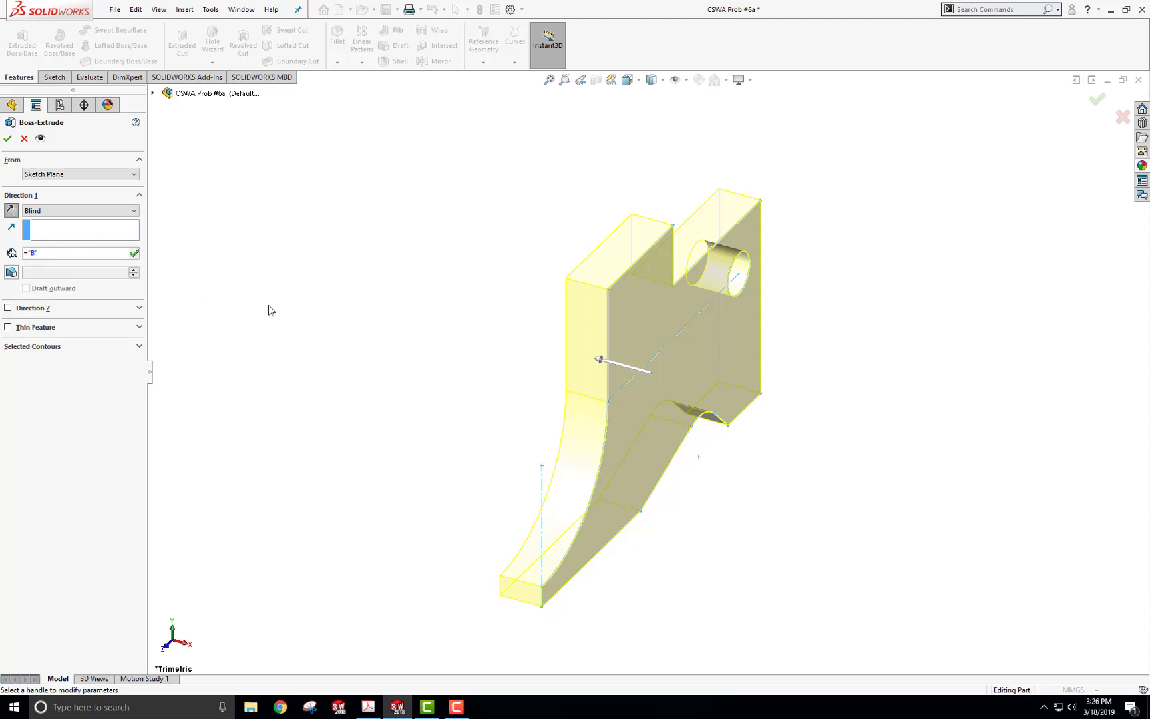
left_click(7, 139)
mouse_move(313, 280)
middle_mouse_down()
mouse_move(352, 291)
mouse_move(335, 331)
mouse_move(298, 222)
mouse_move(339, 259)
mouse_move(333, 292)
middle_mouse_up()
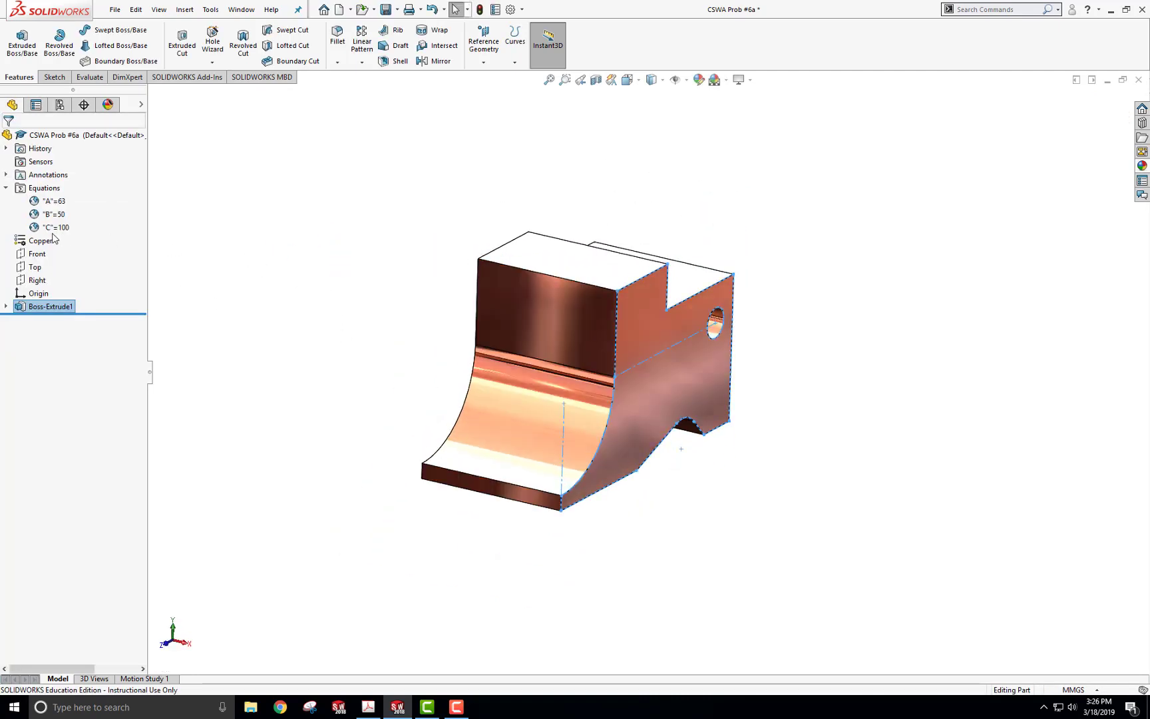
Remove the copper material from the part.
right_click(33, 243)
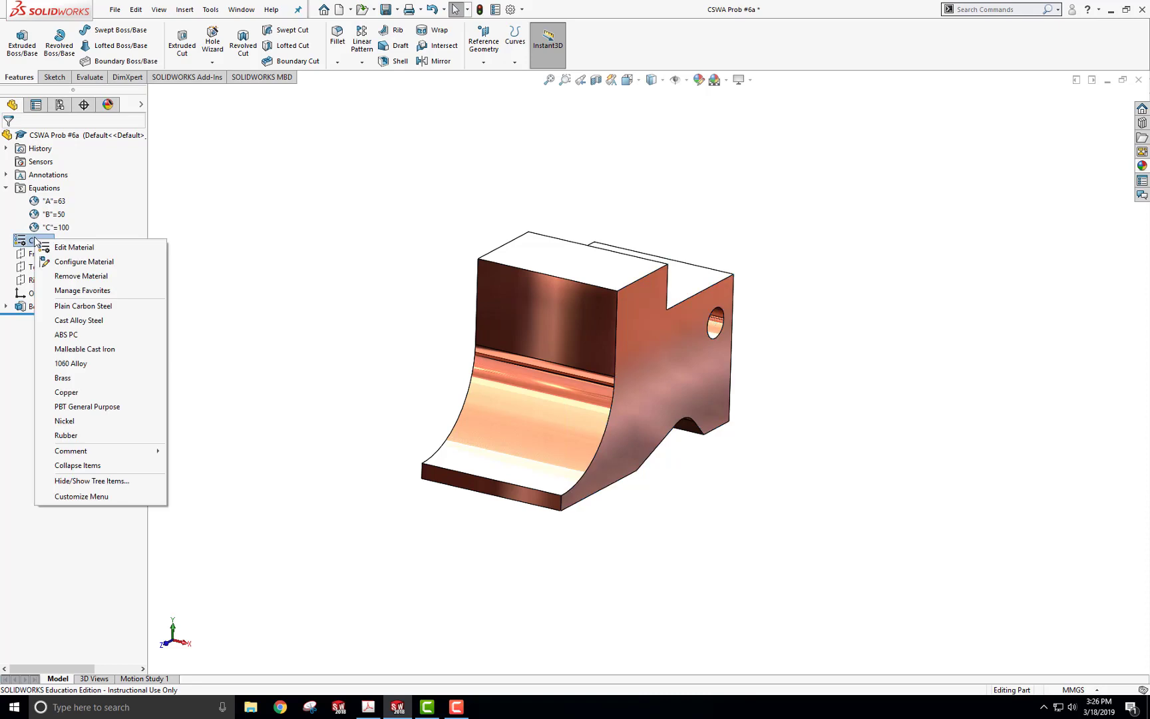
left_click(69, 277)
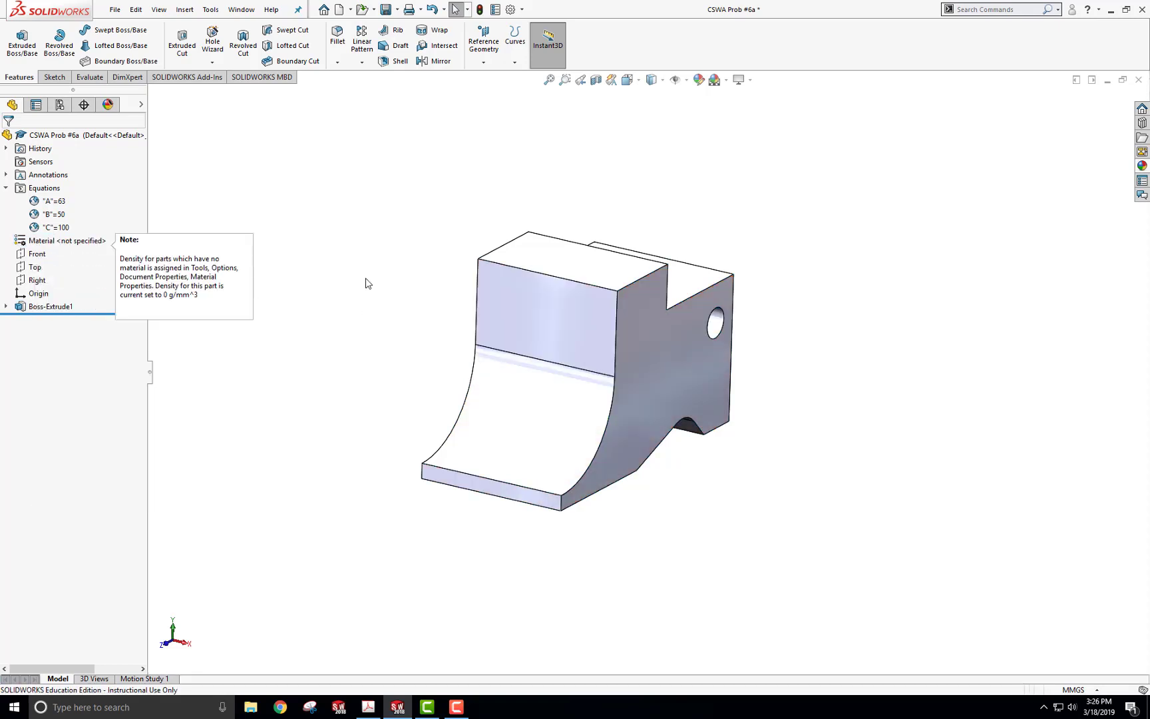
middle_click_drag(365, 280, 319, 252)
left_click(726, 80)
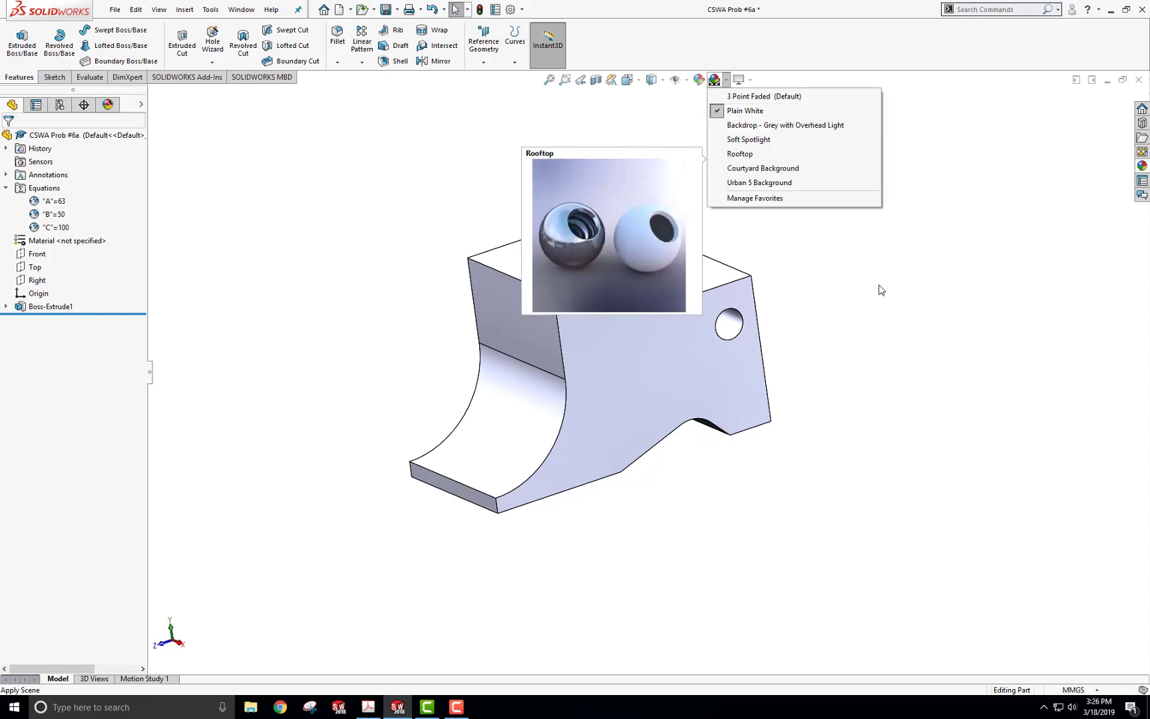
middle_click_drag(880, 288, 853, 263)
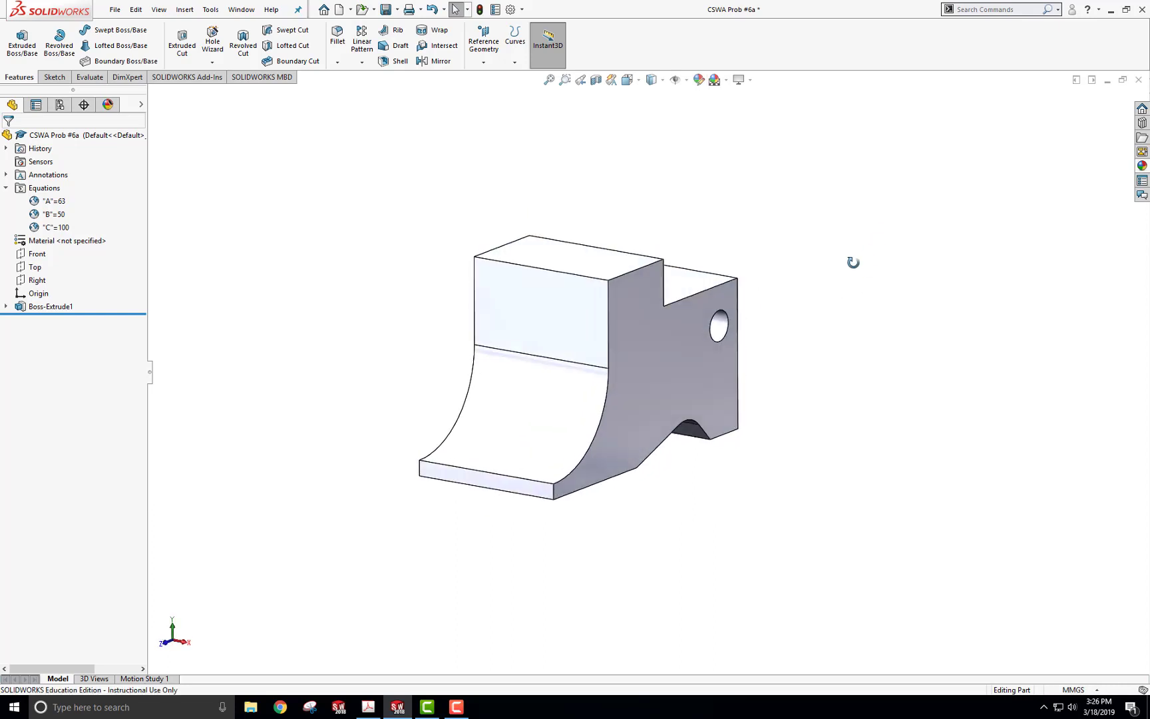
key("ctrl+7")
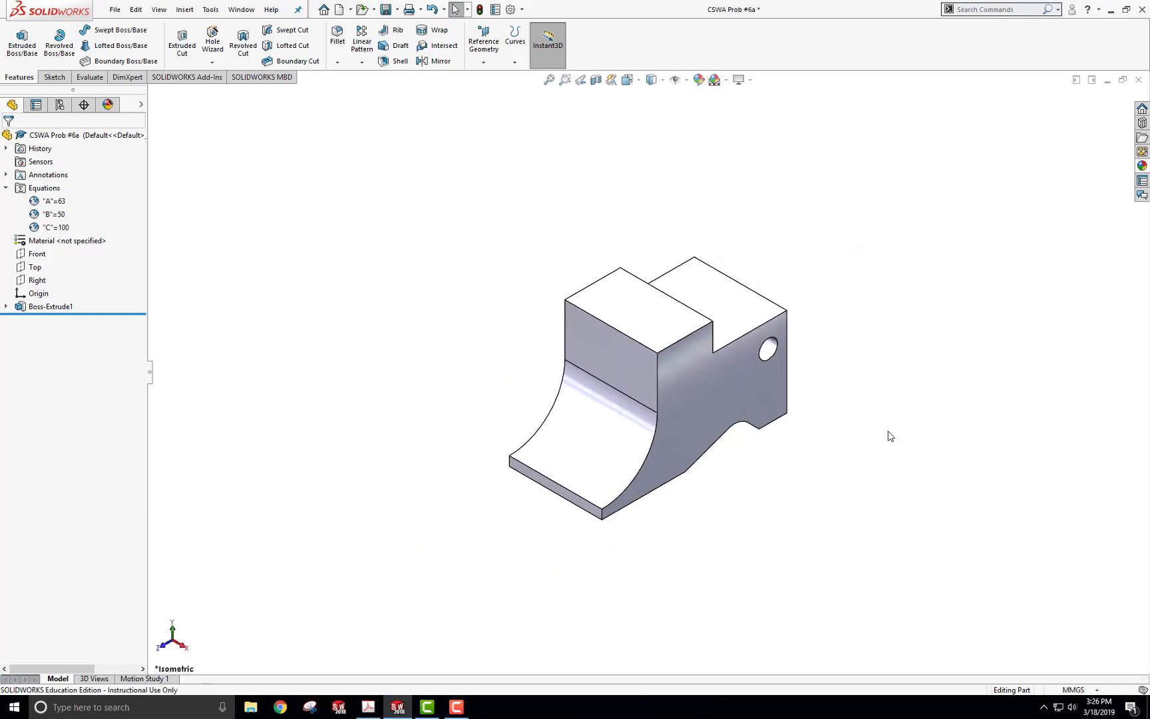
Start a sketch on the side face and draw a vertical line down from the lower step's top edge, beside the hole.
key("alt+Tab")
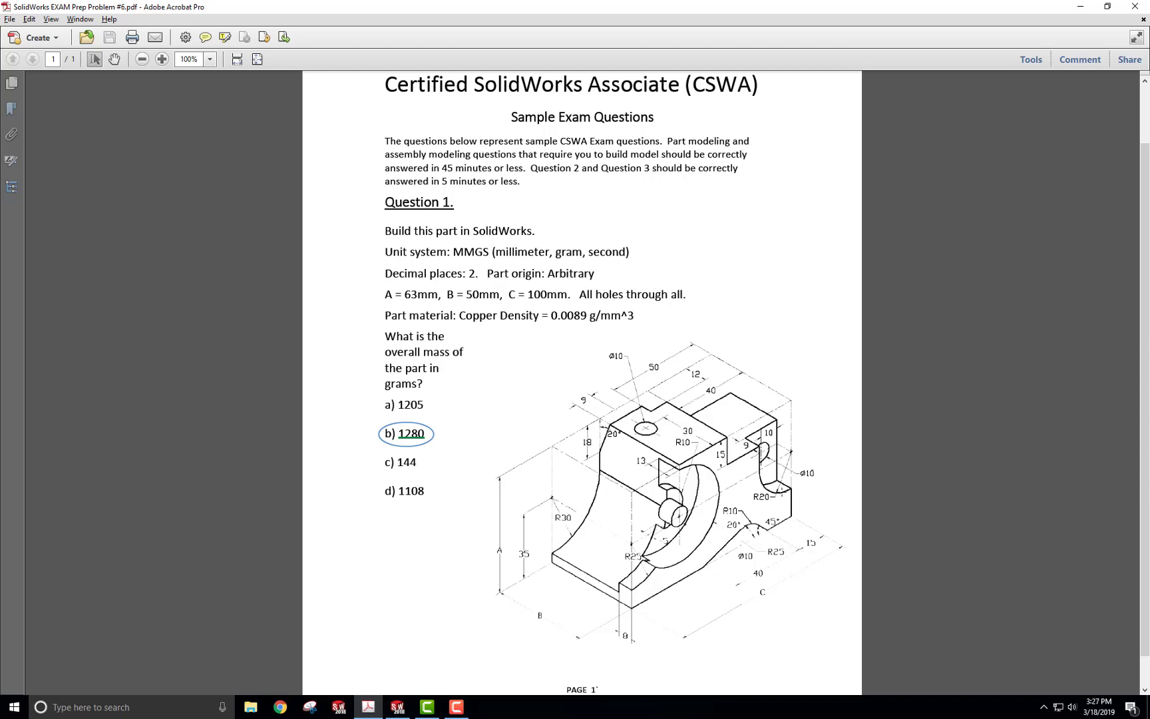
key("alt+Tab")
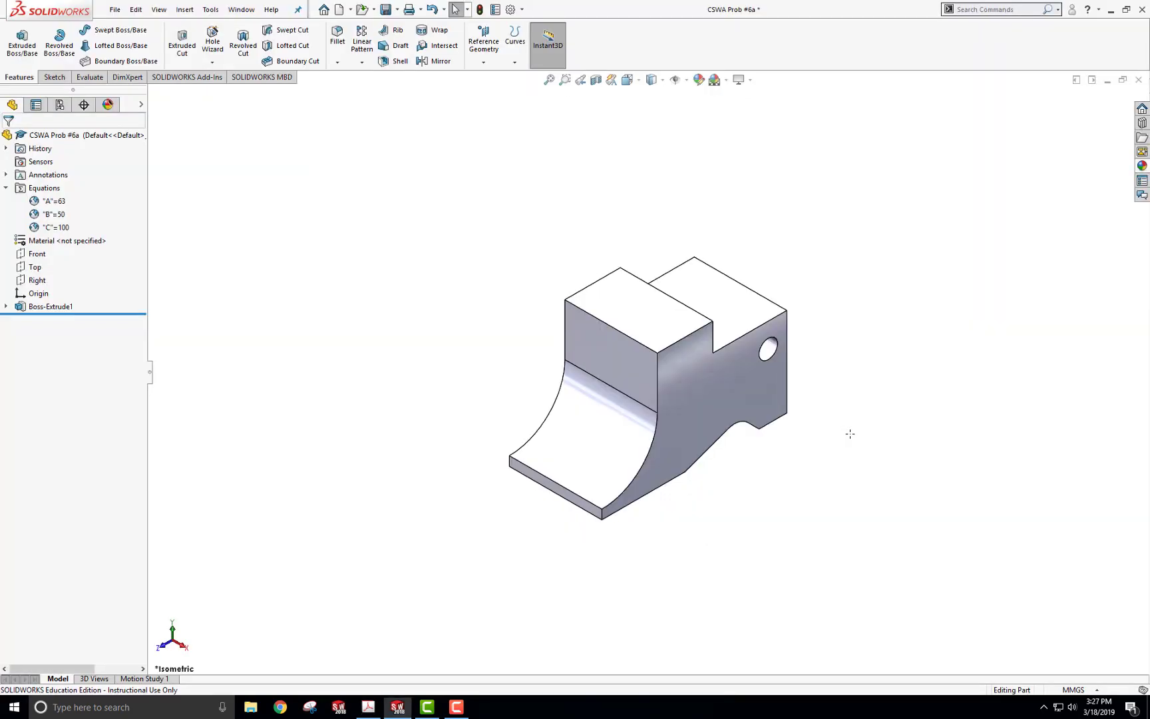
left_click(719, 374)
left_click(773, 338)
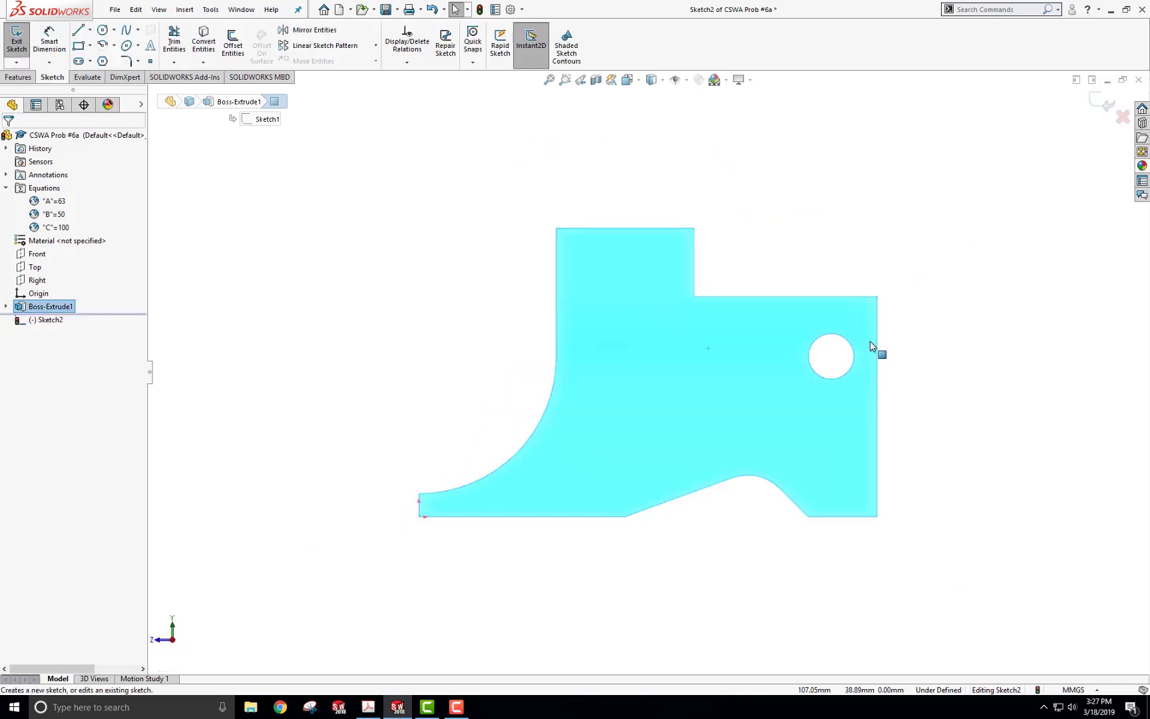
left_click(79, 31)
left_click(781, 298)
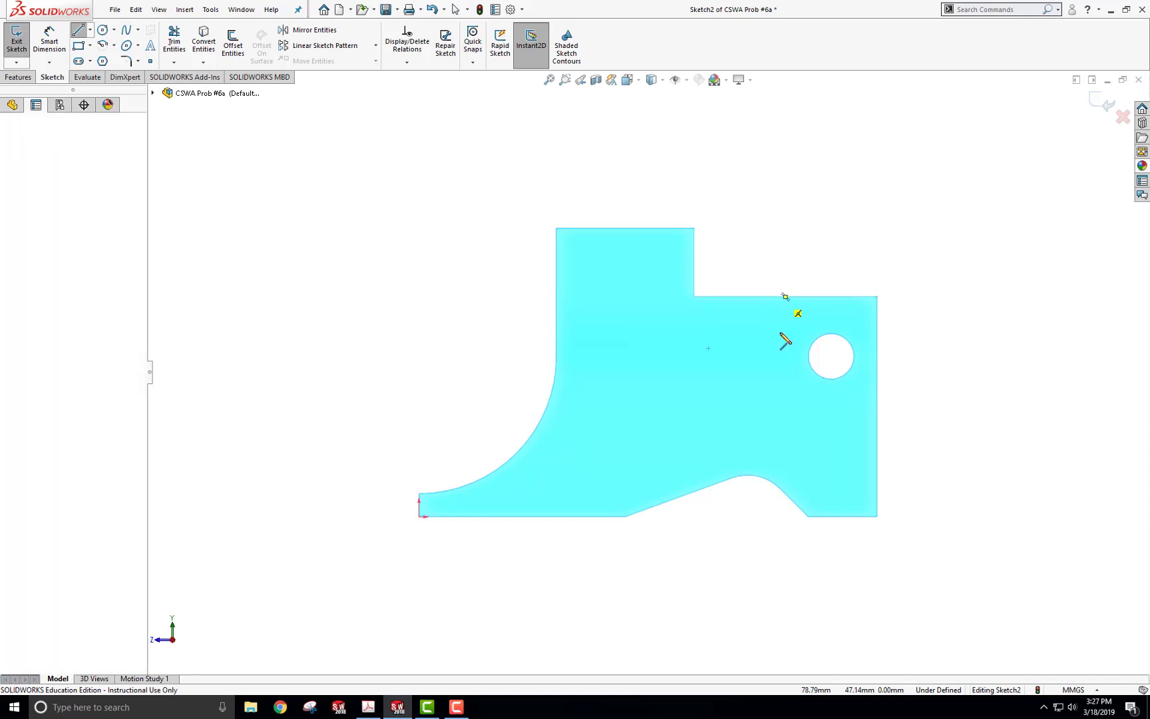
left_click(781, 380)
key("Escape")
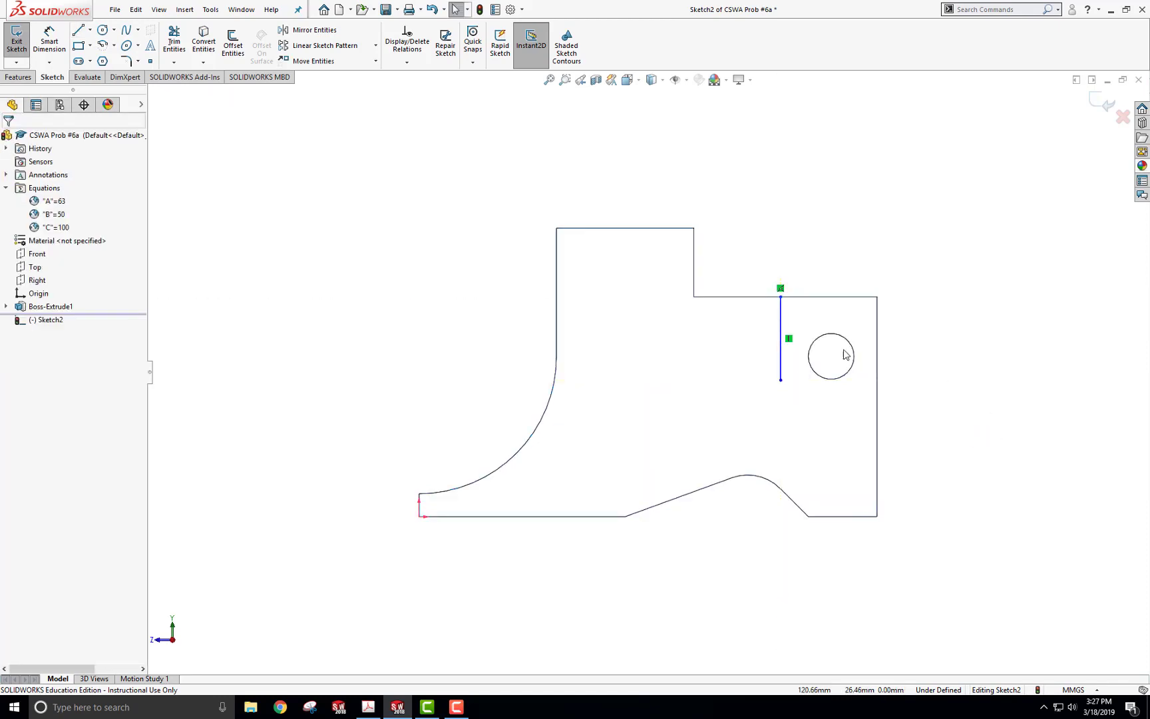
Draw a quarter arc of about 21 mm radius from the line's lower end to the outer vertical edge, tangent to the line.
left_click(103, 47)
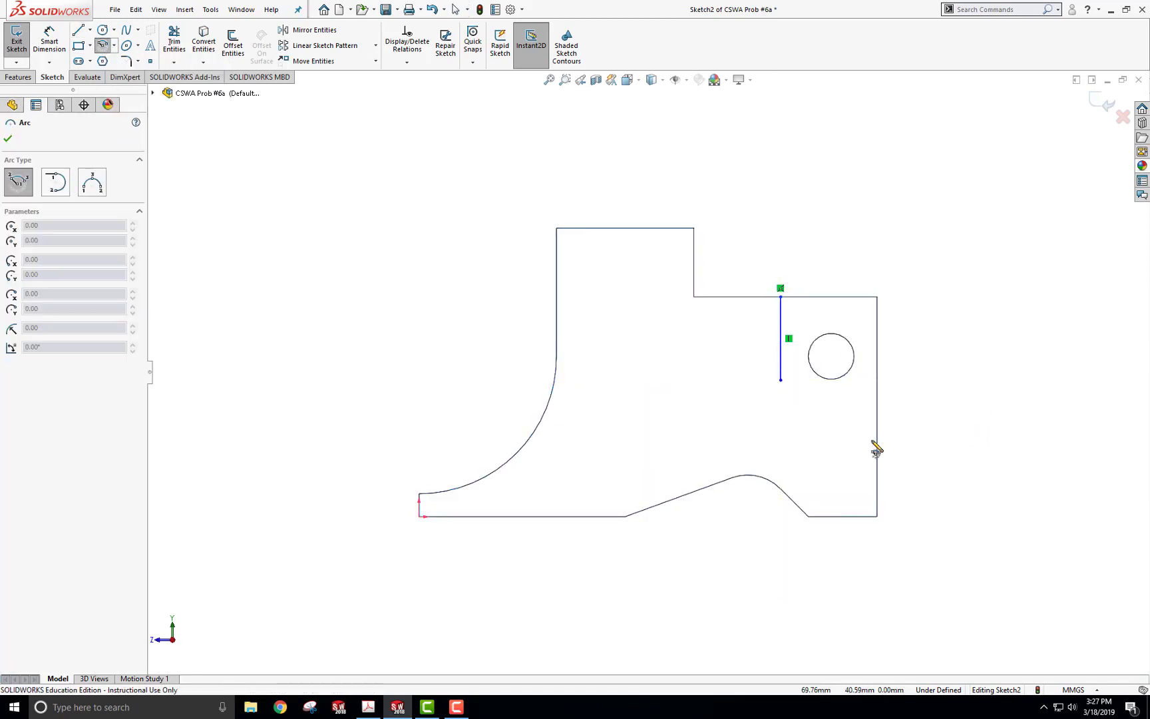
left_click(878, 380)
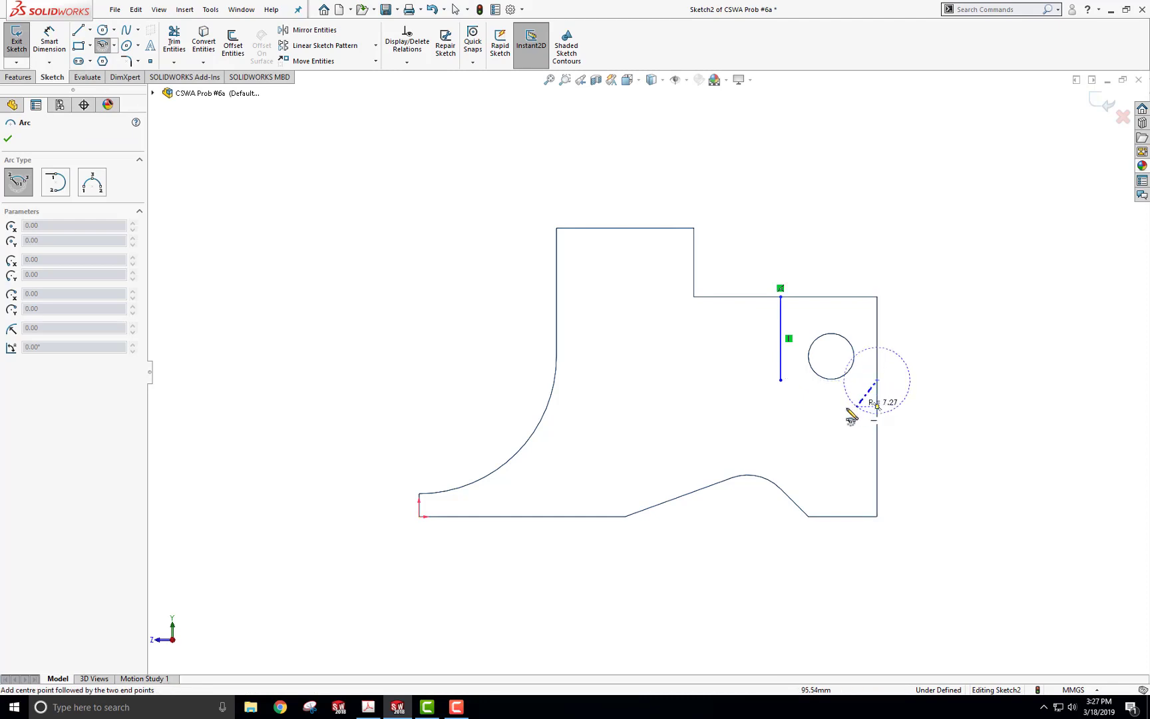
left_click(781, 380)
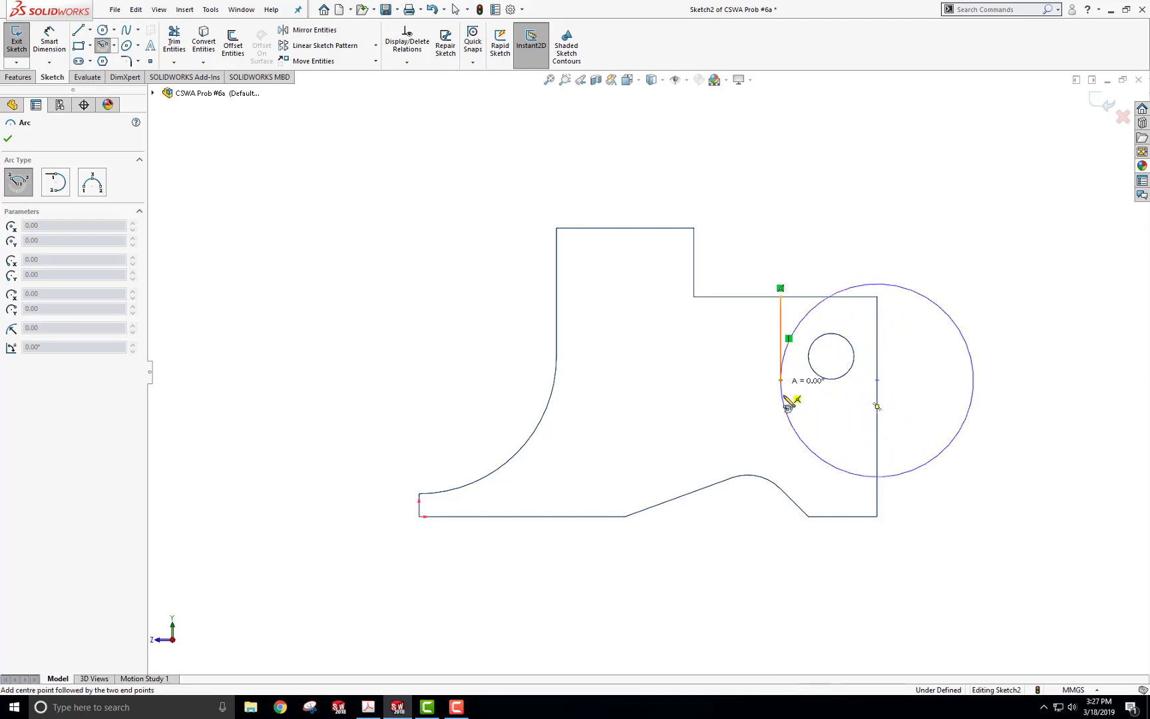
left_click(879, 479)
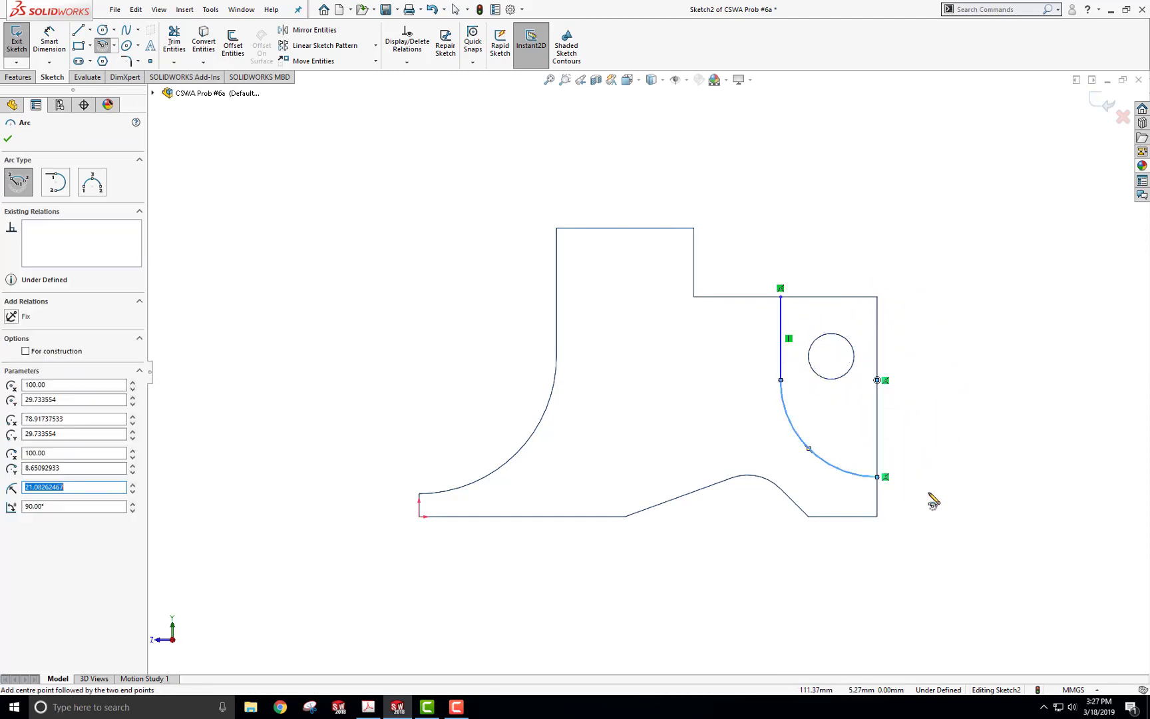
key("Escape")
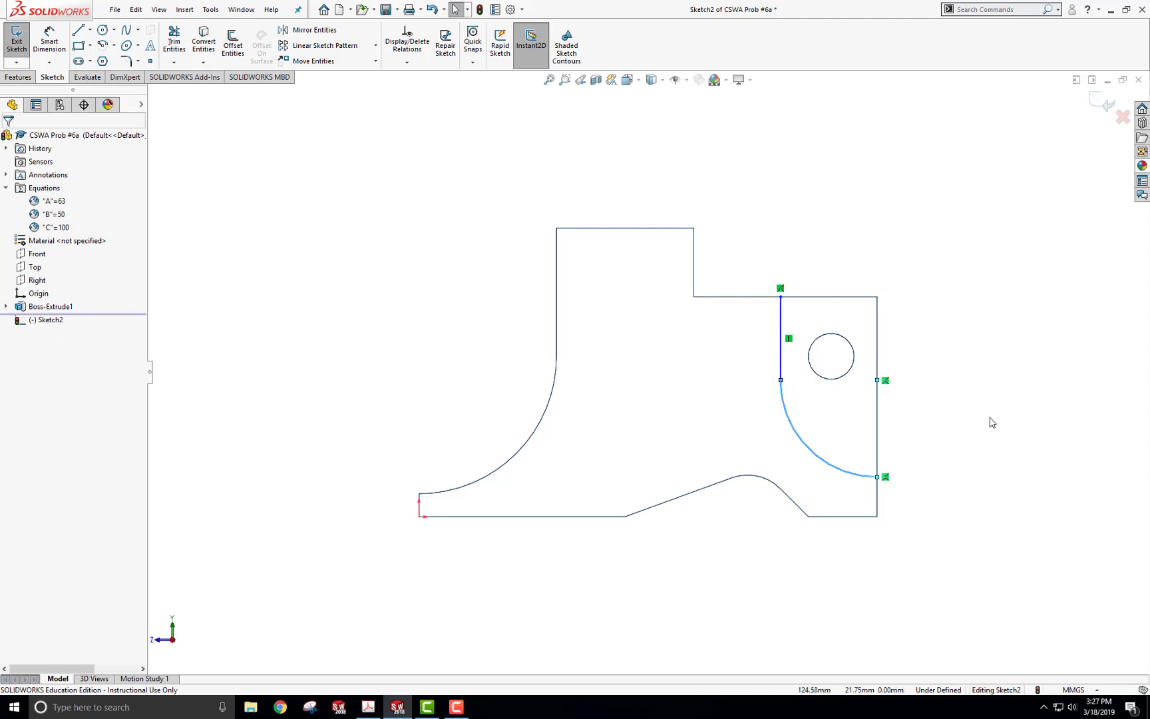
left_click(781, 380)
left_click(840, 335)
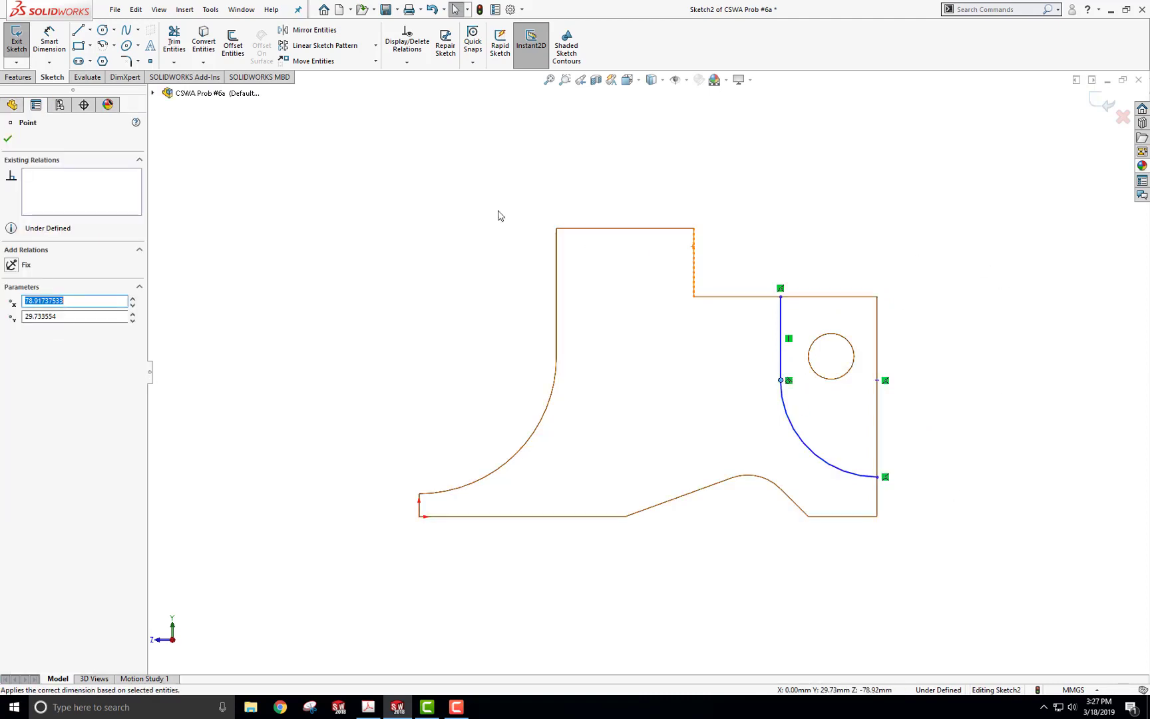
Dimension the new quarter arc's radius as 20 mm.
key("s")
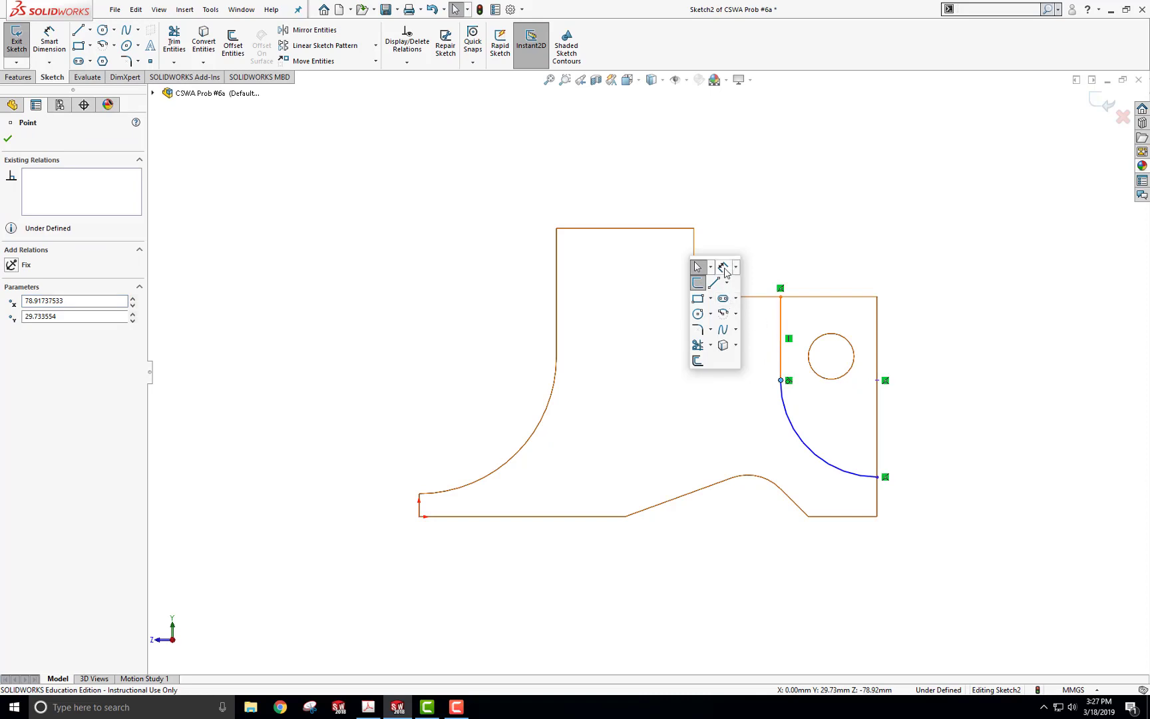
left_click(723, 267)
left_click(809, 450)
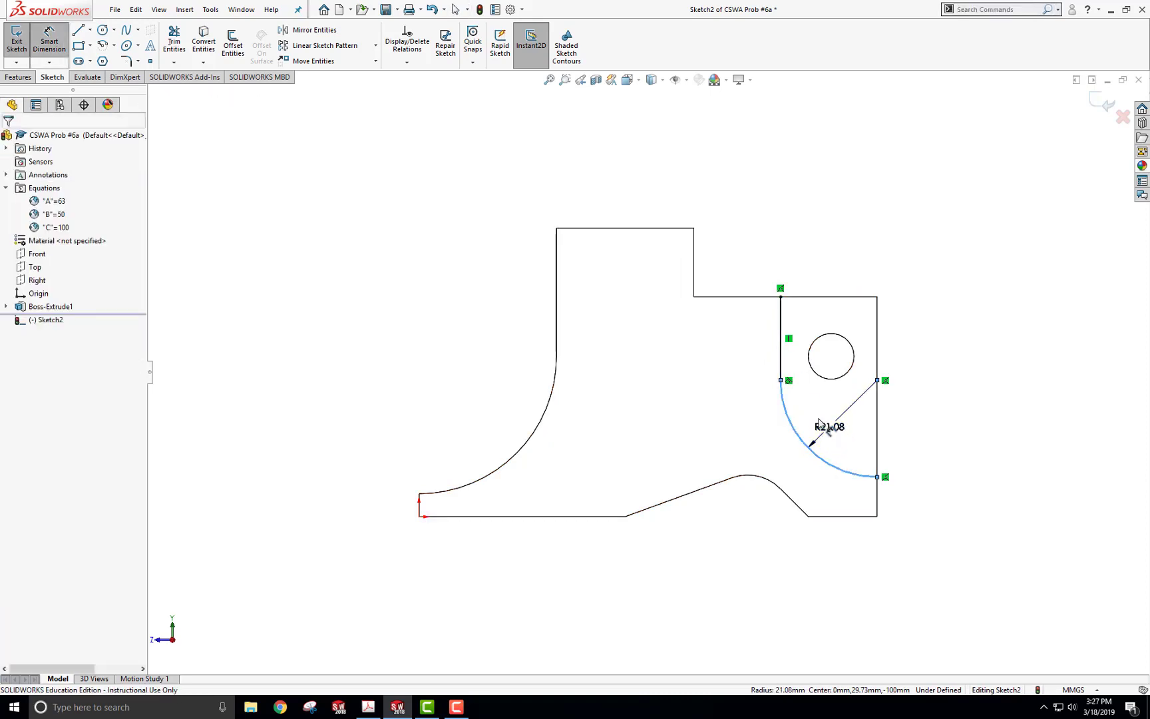
left_click(826, 429)
key("Return")
key("Escape")
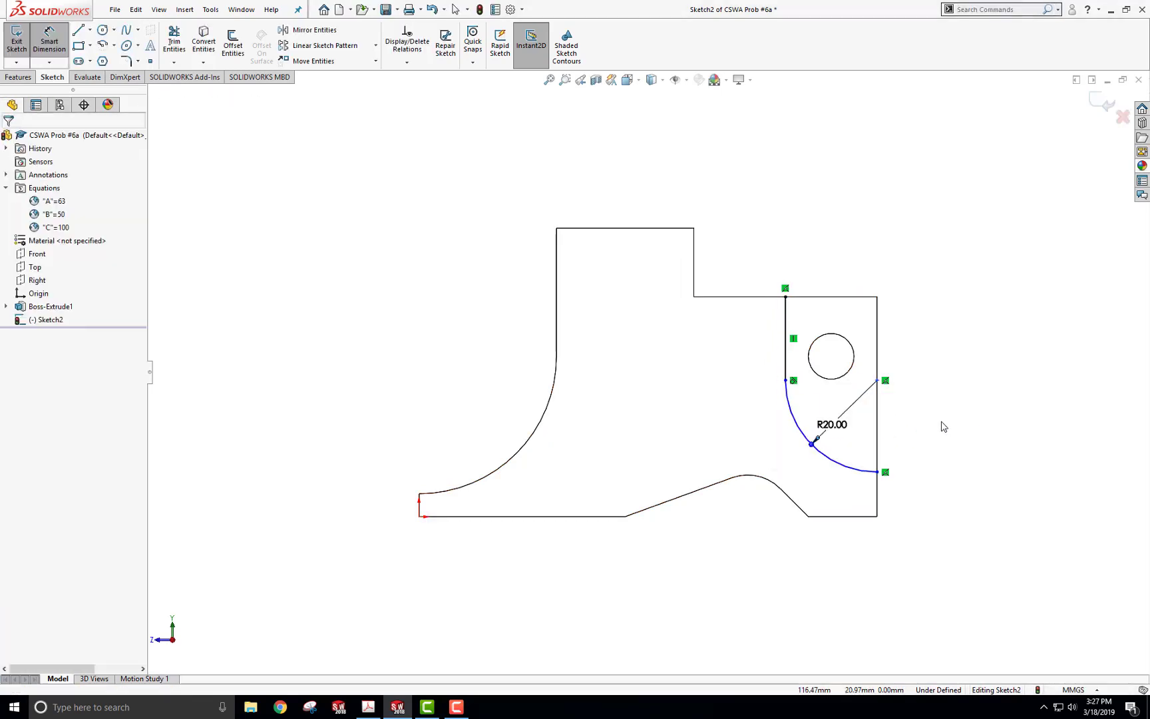
Draw a centerline from the junction of the line and arc to the hole's center and make it horizontal.
left_click(90, 30)
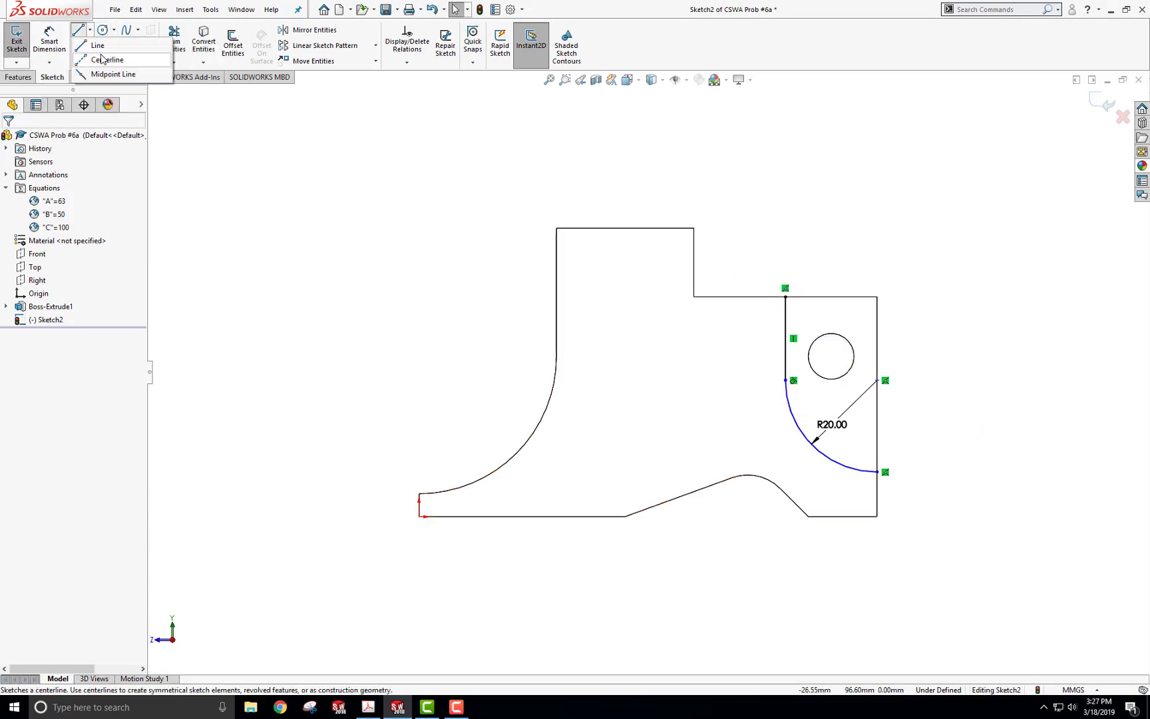
left_click(103, 47)
left_click(793, 381)
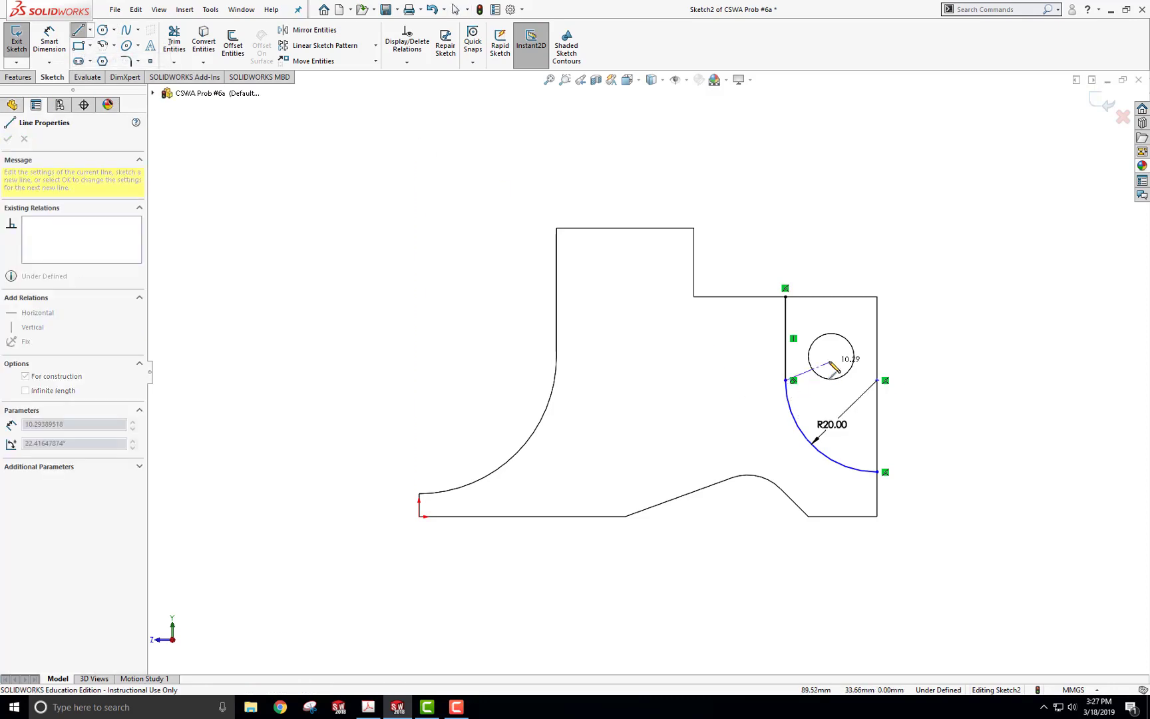
left_click(831, 357)
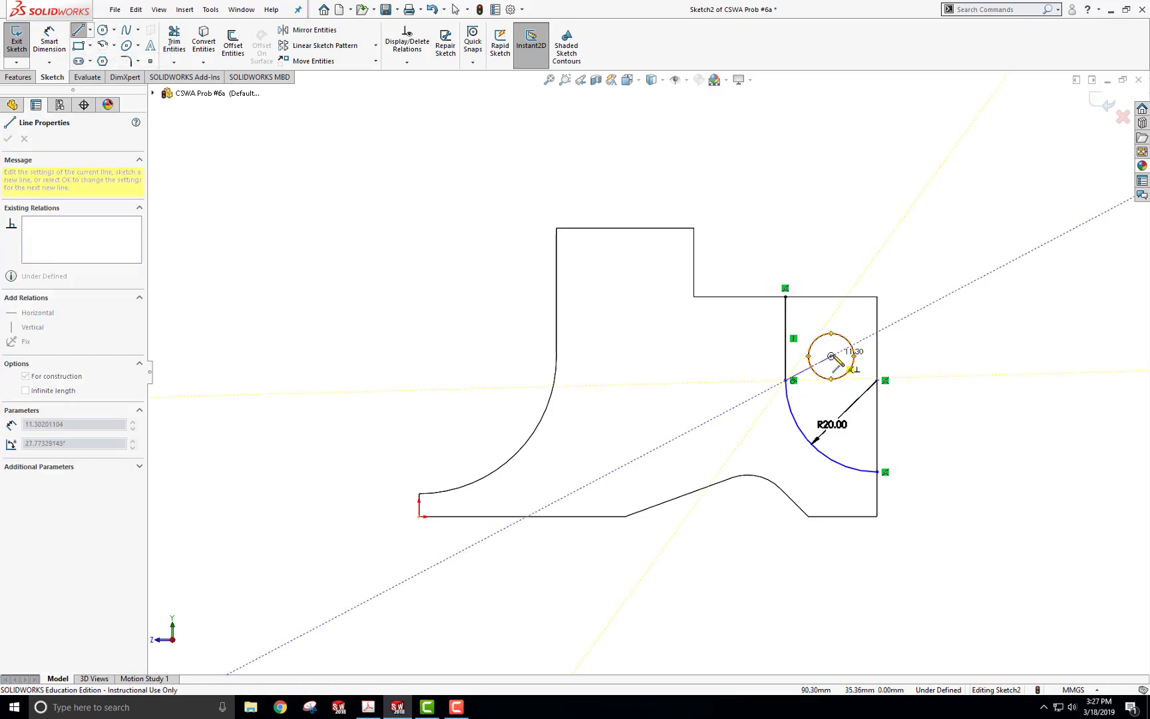
key("Escape")
left_click(815, 367)
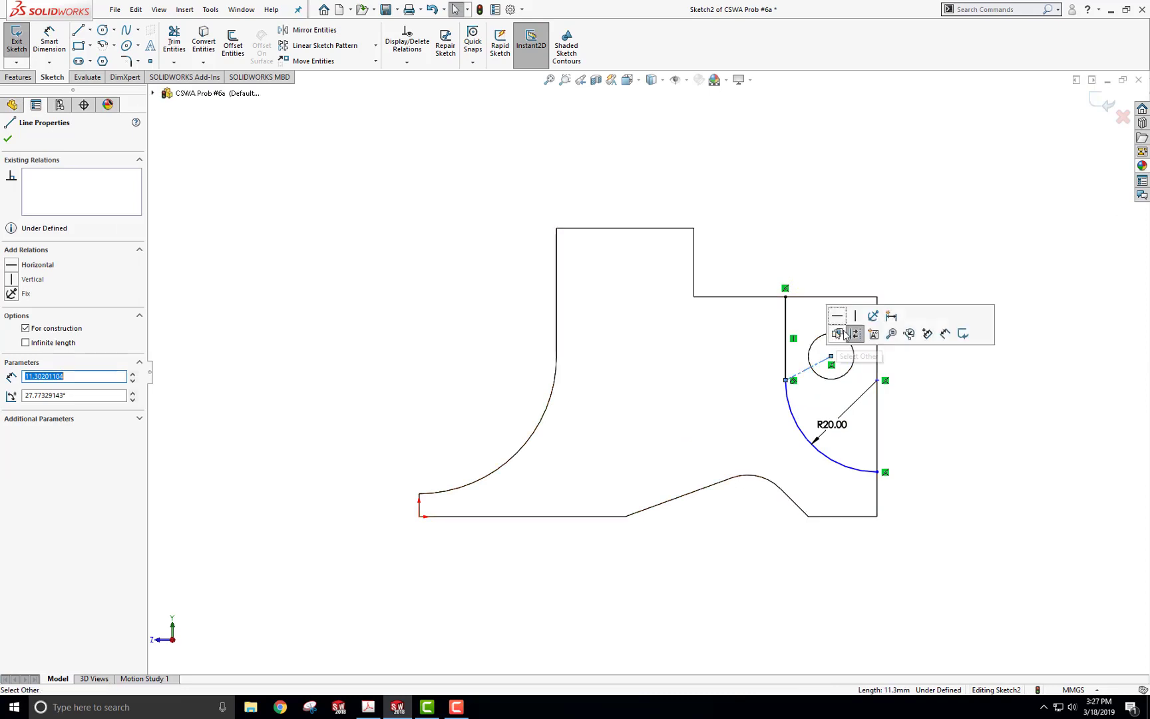
left_click(838, 319)
left_click(1025, 274)
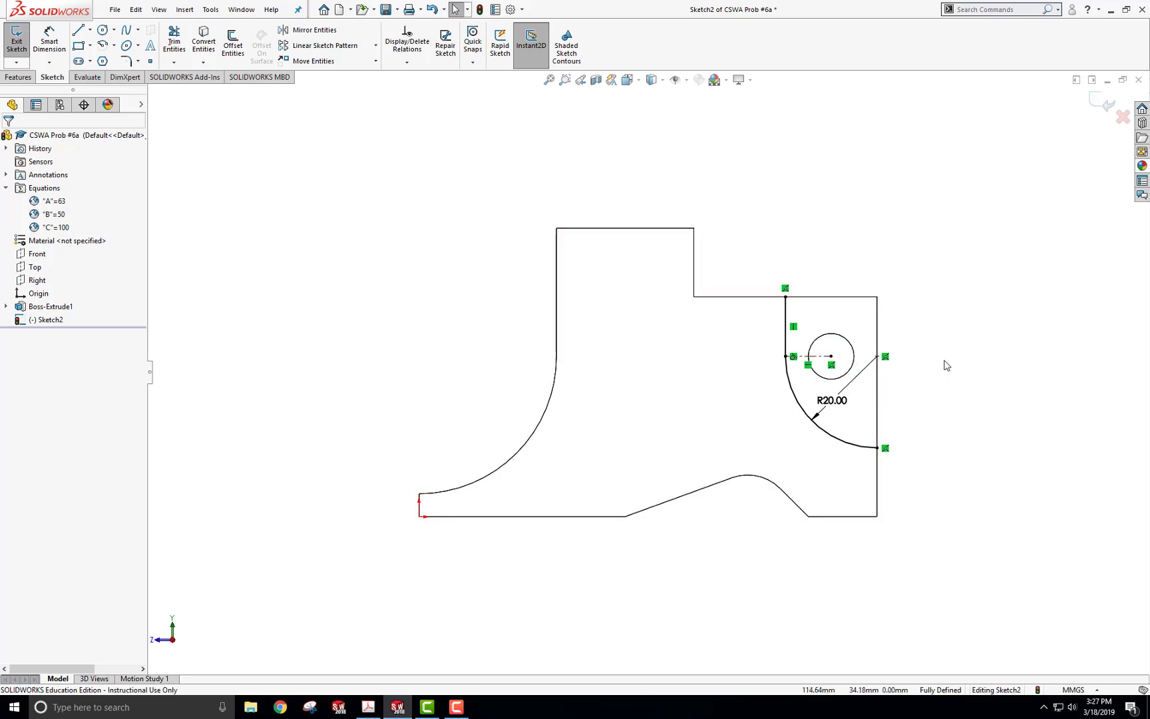
key("ctrl+7")
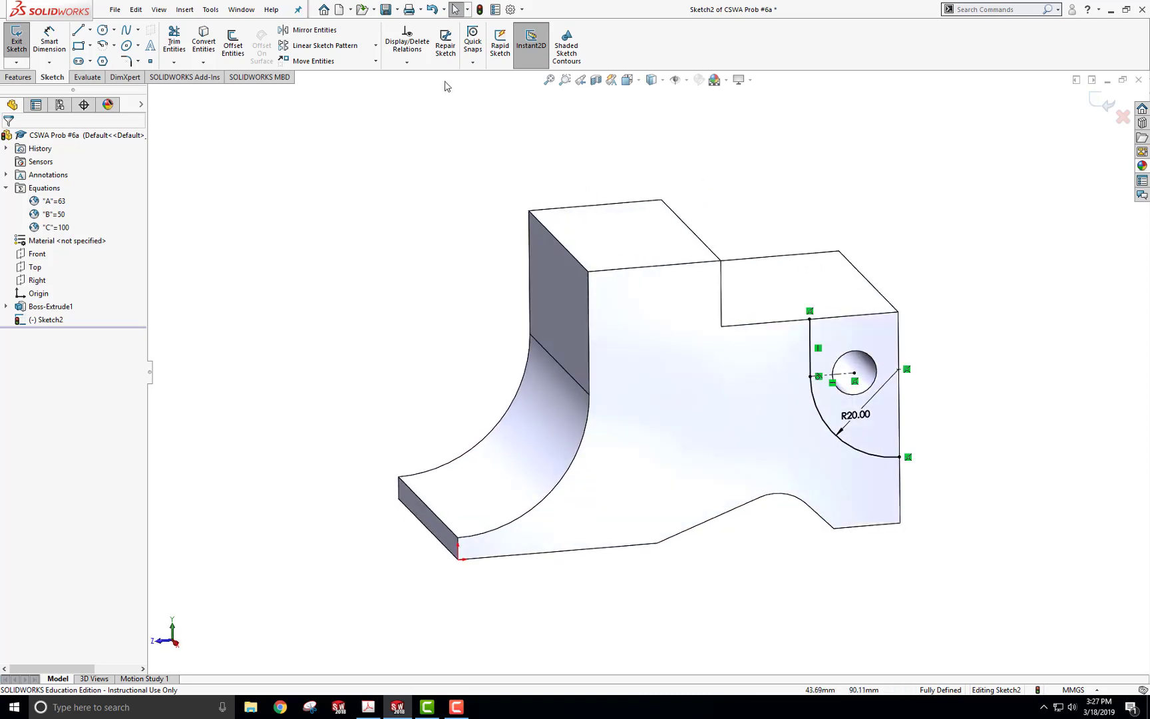
Close the sketch profile with lines along the step's top edge and down the outer vertical edge to the arc's end, and finish the sketch.
left_click(78, 30)
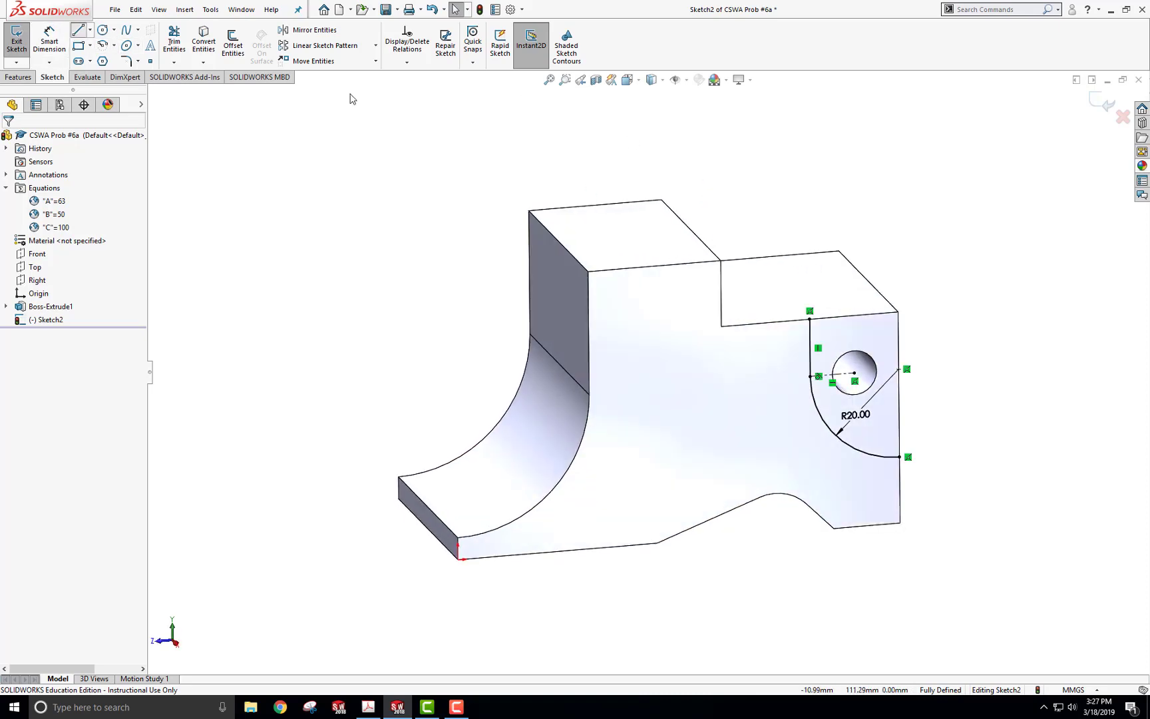
left_click(809, 320)
left_click(898, 312)
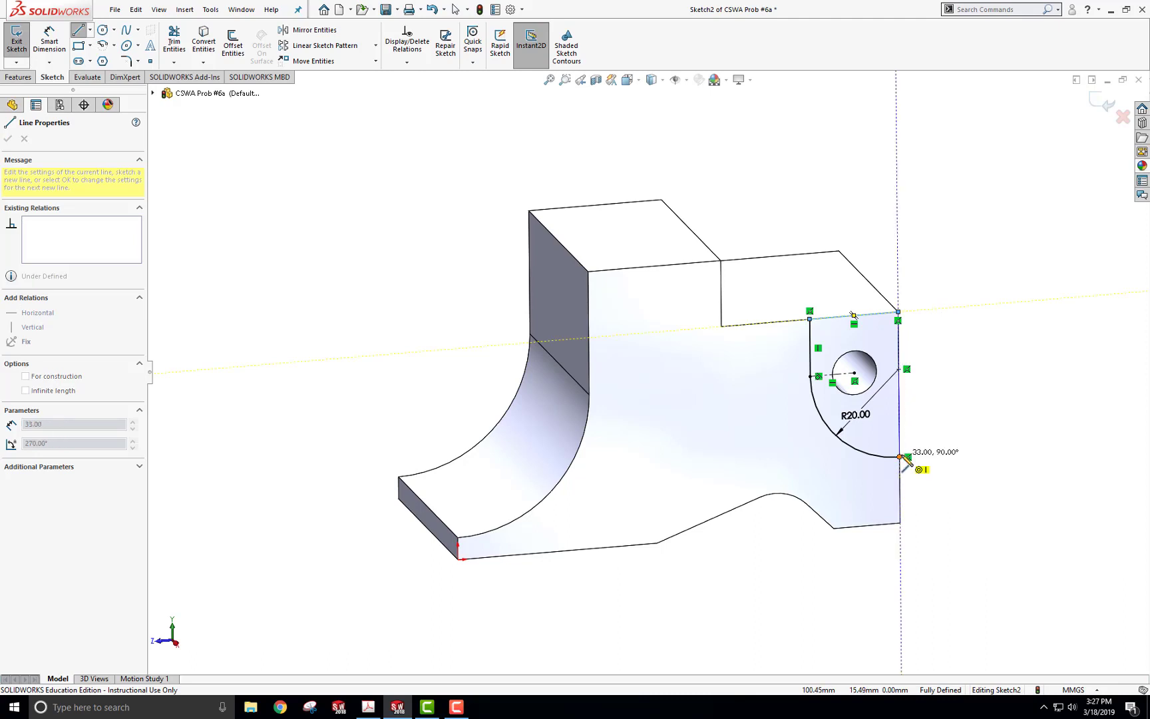
left_click(900, 456)
left_click(17, 40)
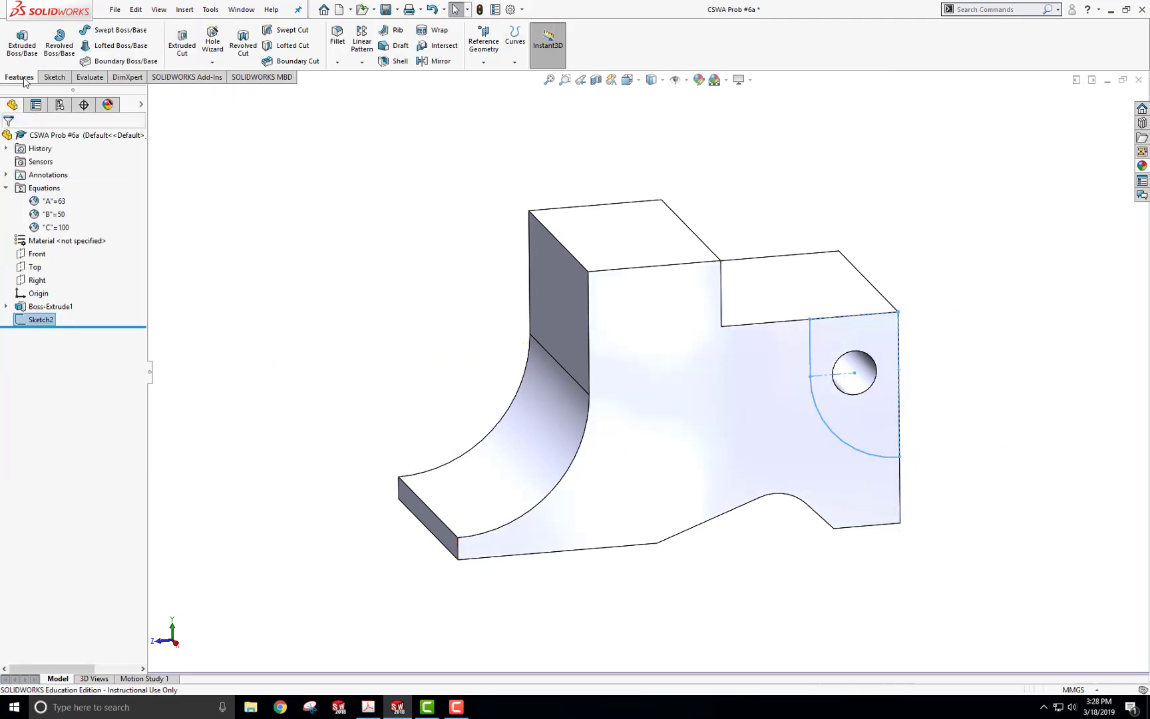
Cut-extrude the closed profile around the side hole to a blind depth of 9 mm, as given in the drawing.
left_click(182, 43)
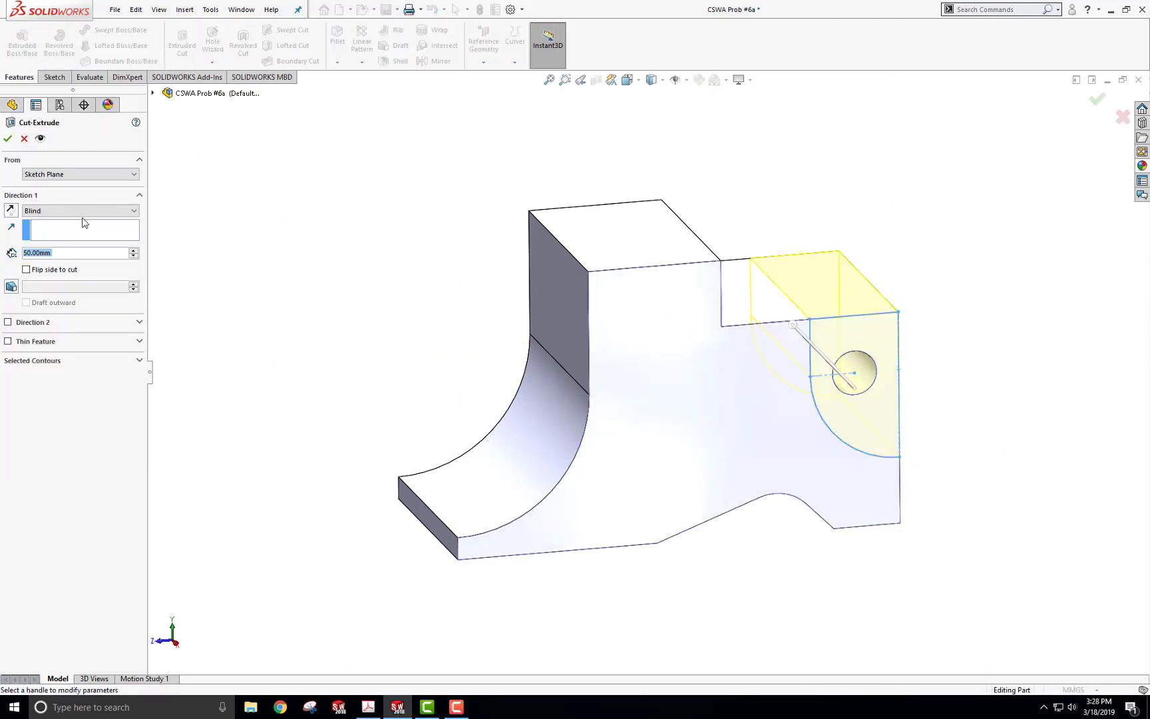
key("alt+Tab")
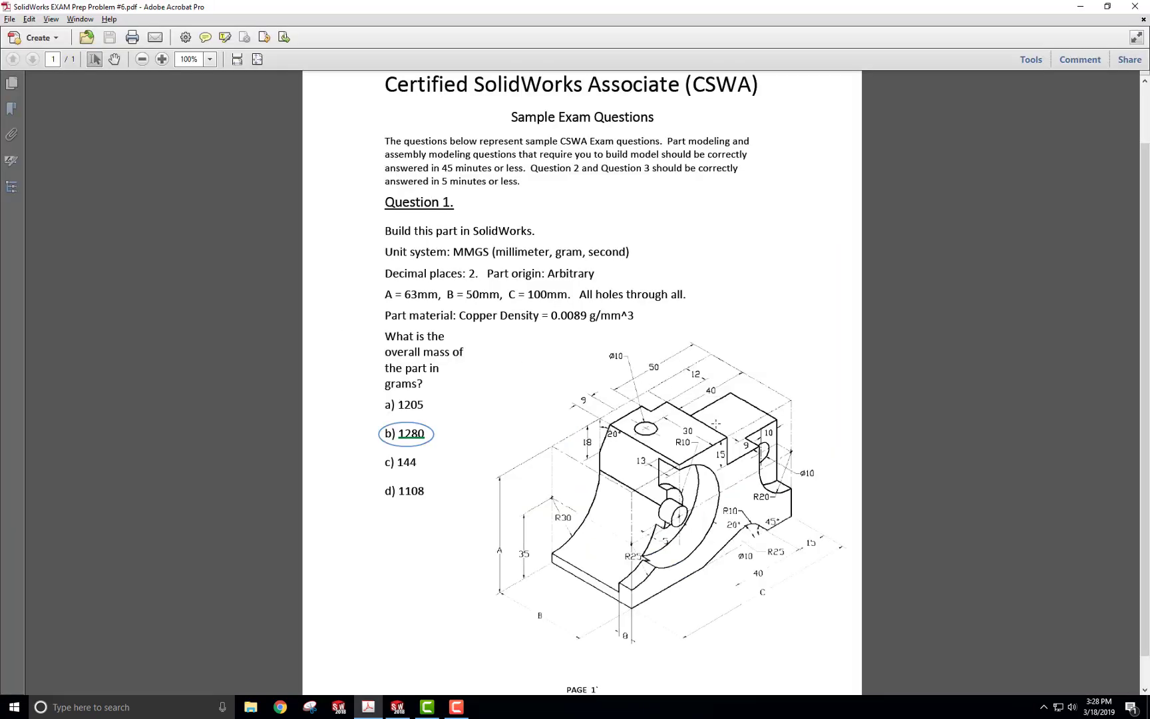
key("alt+Tab")
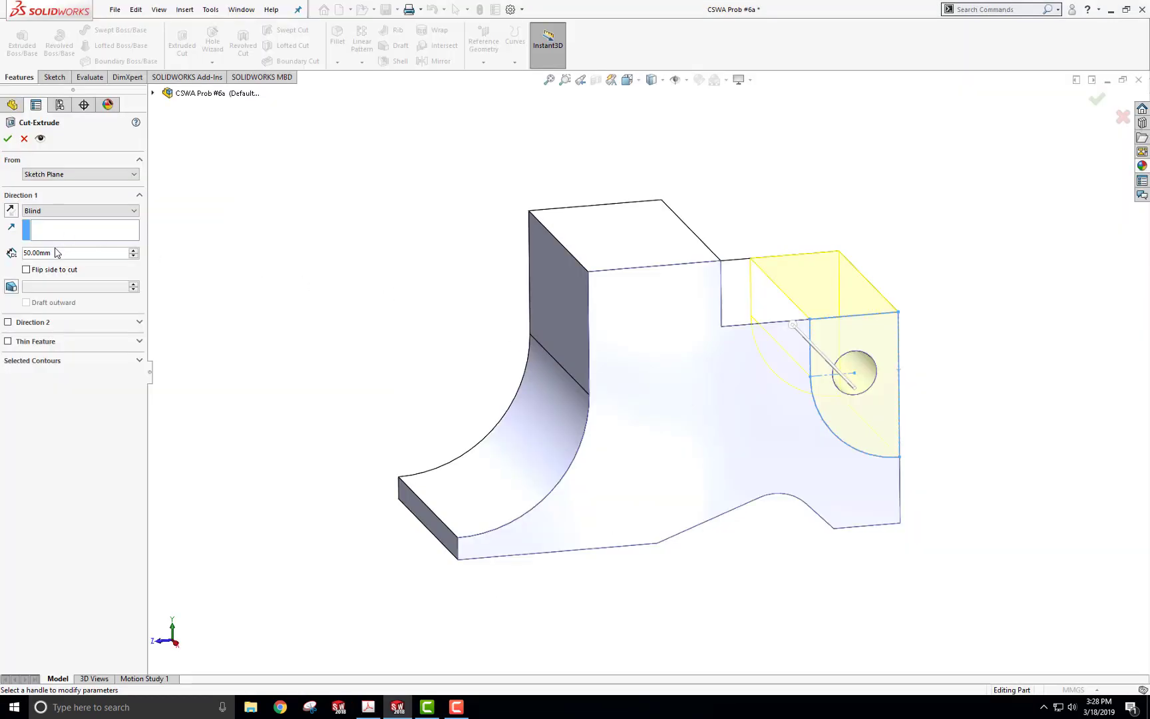
type("9")
key("Return")
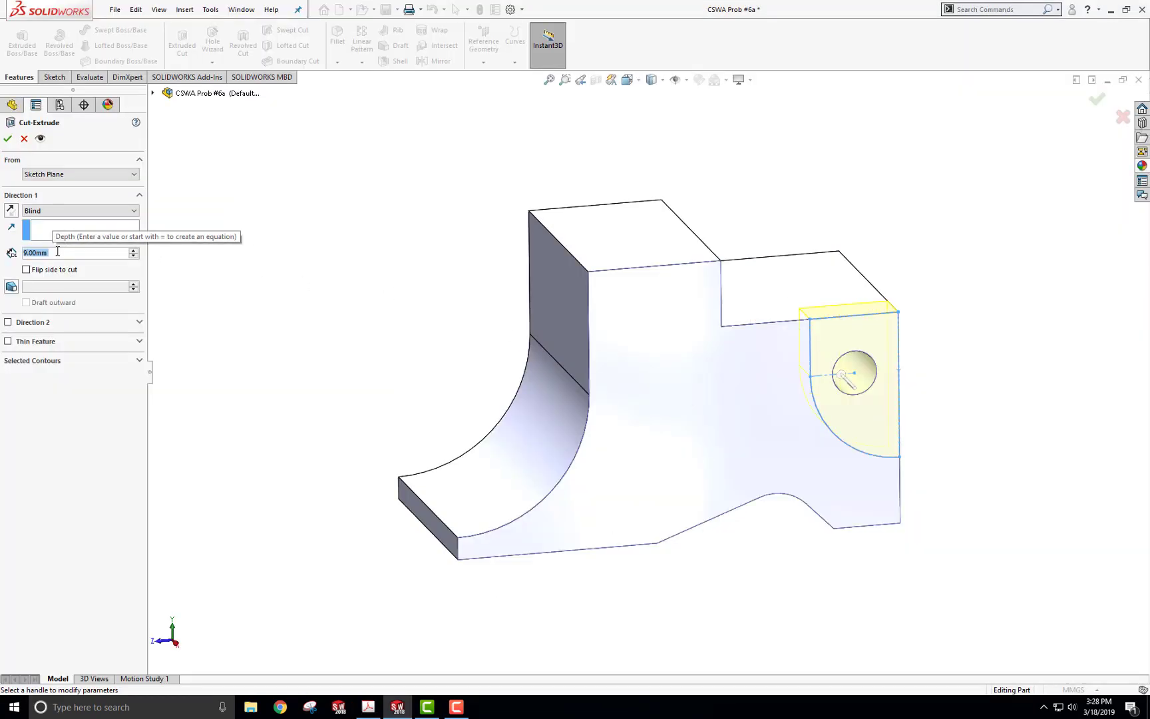
key("Return")
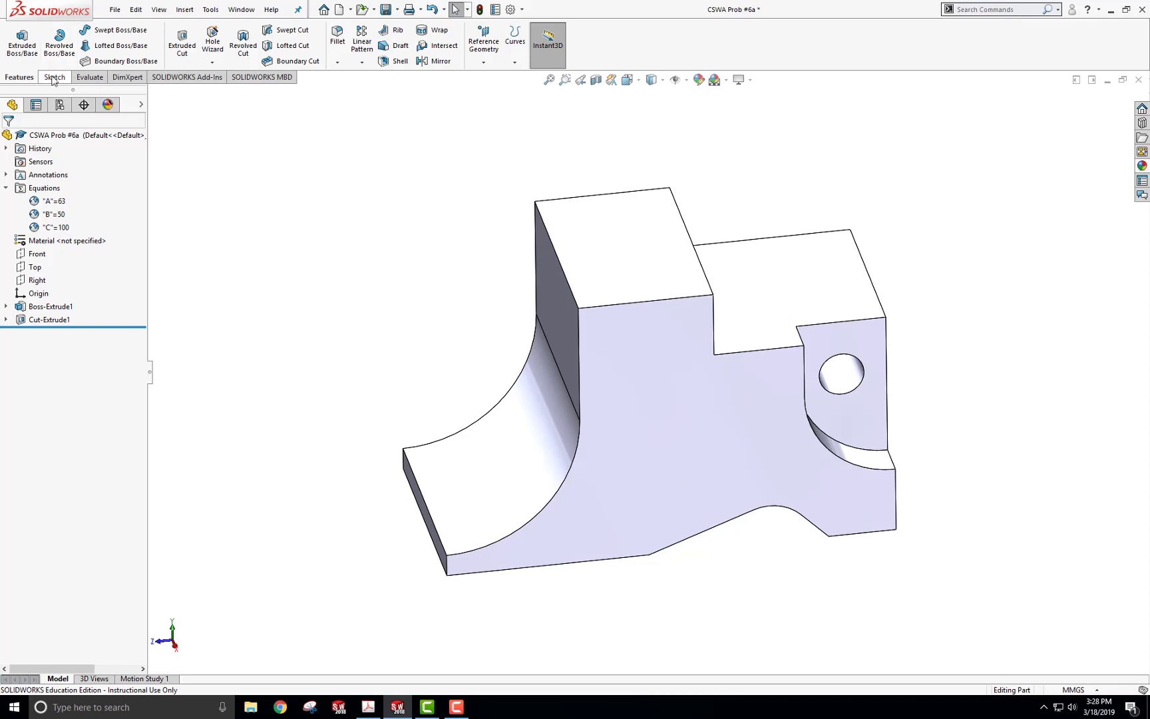
Sketch a corner rectangle about 11 by 54 mm on the upper step's top face, starting at the body's rear corner opposite the cut.
left_click(653, 240)
left_click(704, 180)
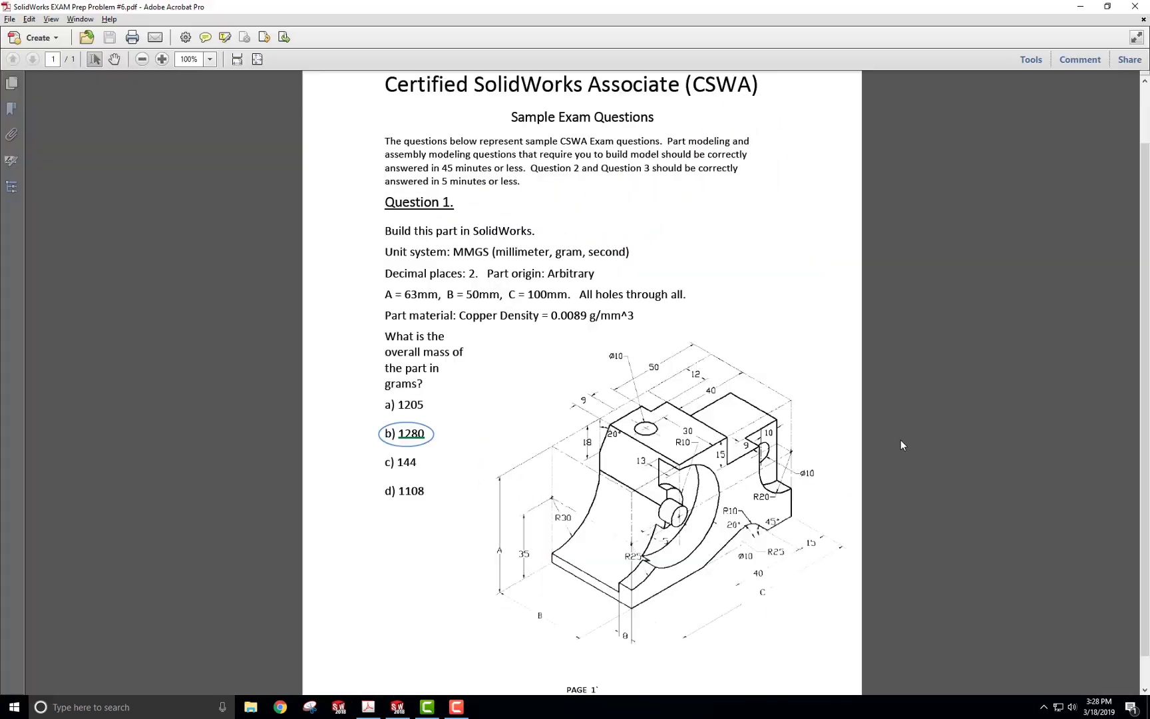
key("alt+Tab")
key("alt+Tab")
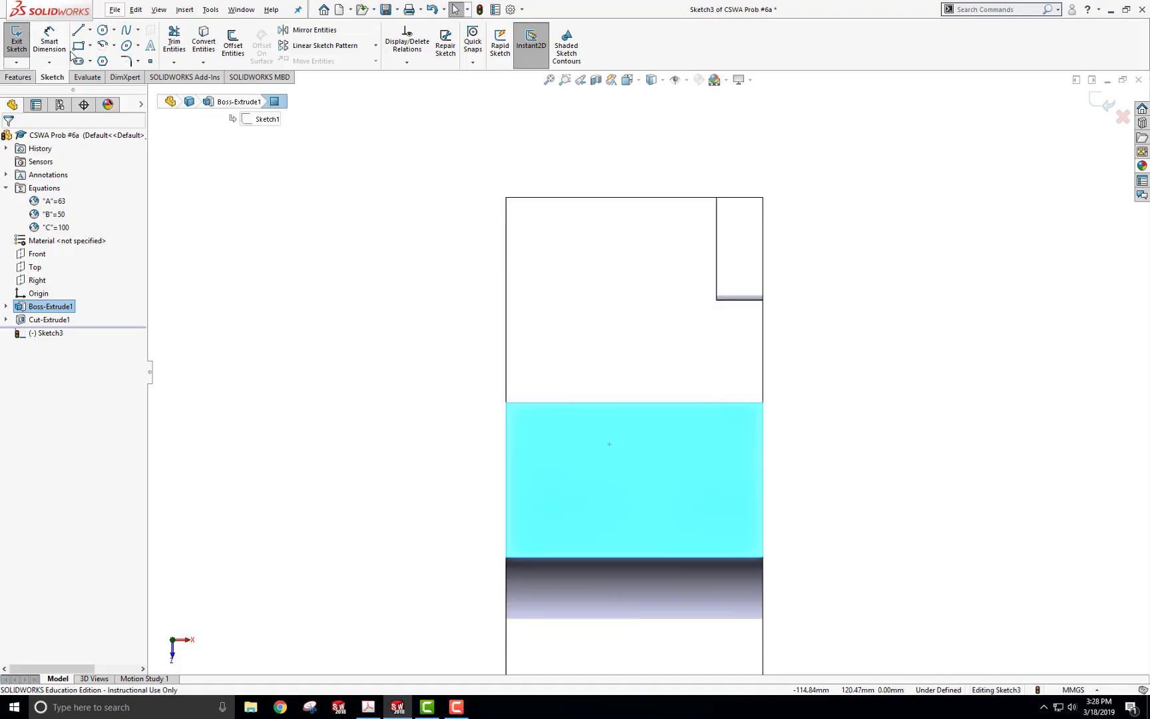
left_click(78, 45)
mouse_move(506, 198)
left_mouse_down()
mouse_move(539, 483)
mouse_move(562, 472)
left_mouse_up()
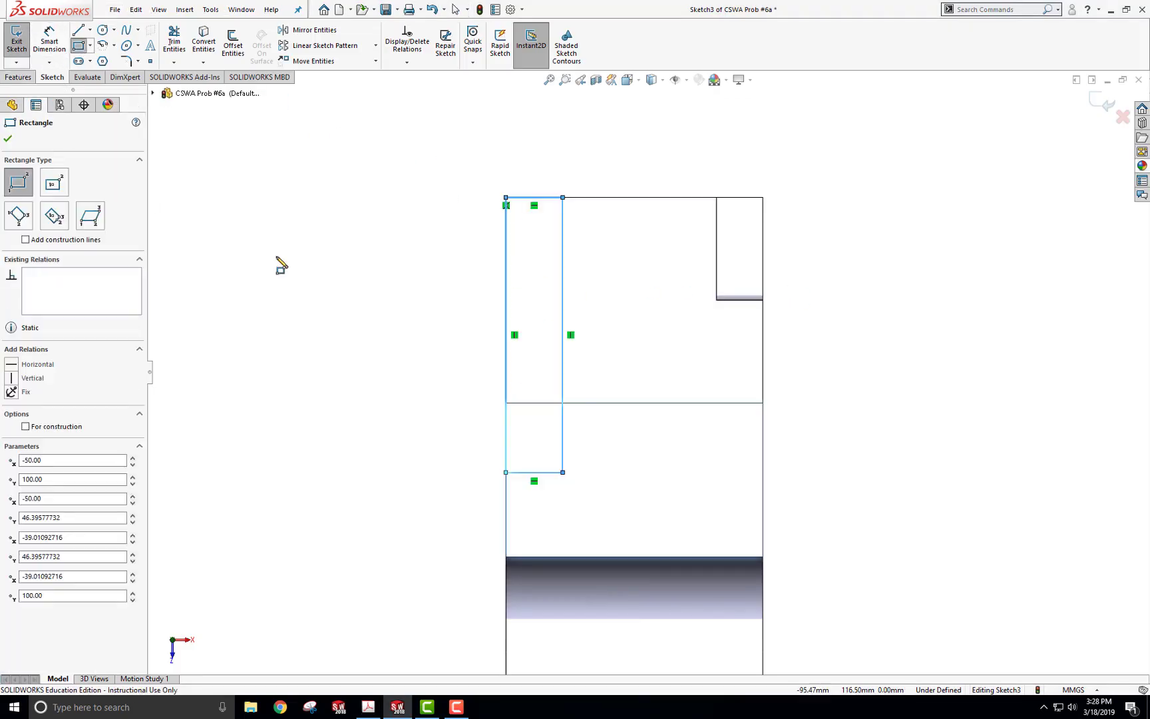
Draw a circle about 9 mm in diameter on the upper face, between the rectangle's end and the front edge.
left_click(103, 31)
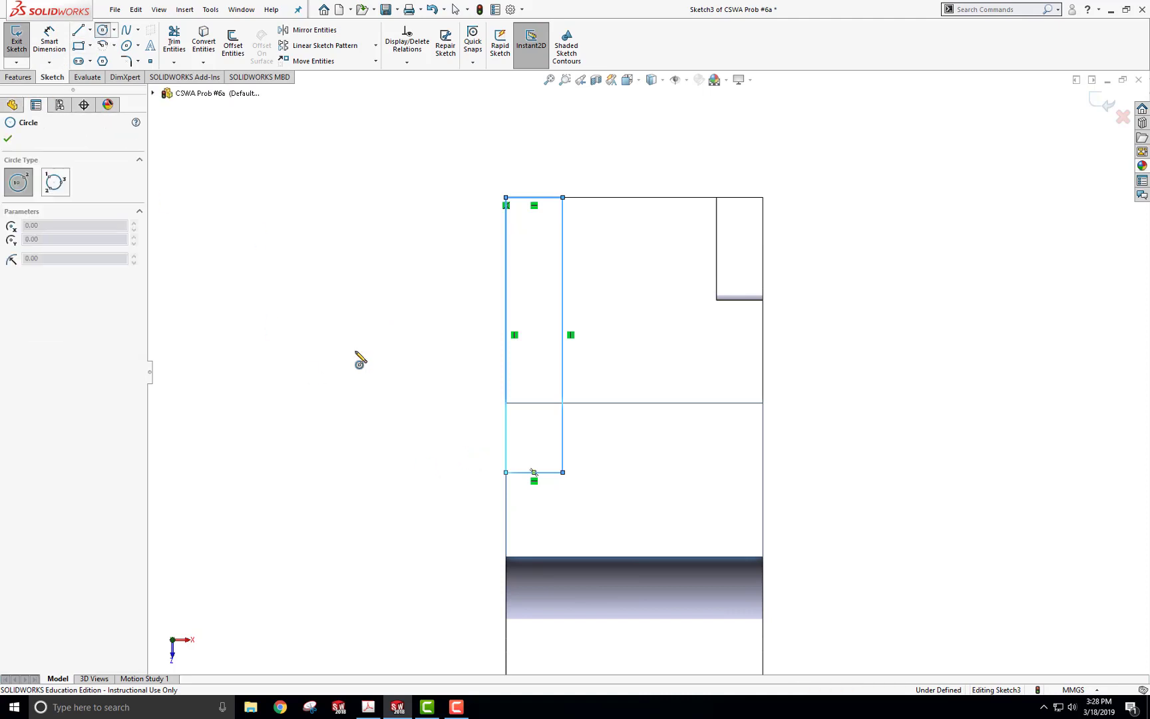
left_click(611, 500)
left_click(633, 512)
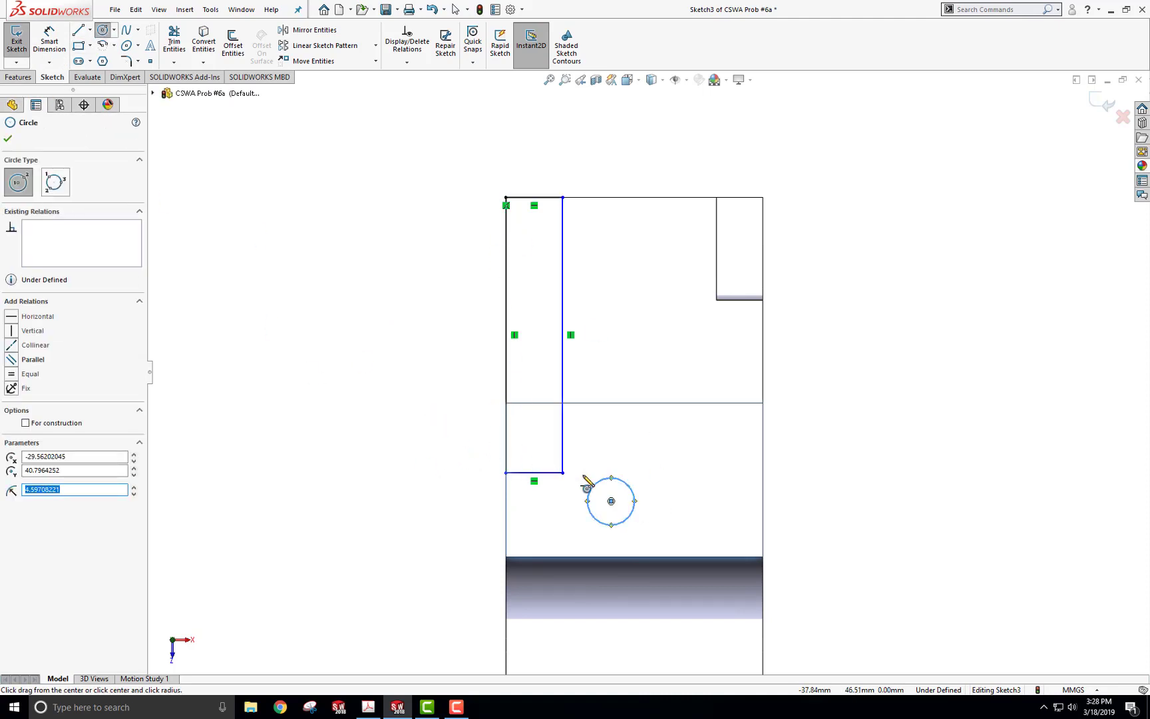
Dimension the rectangle as 50 mm long and 12 mm wide.
right_click(587, 485)
left_click(637, 478)
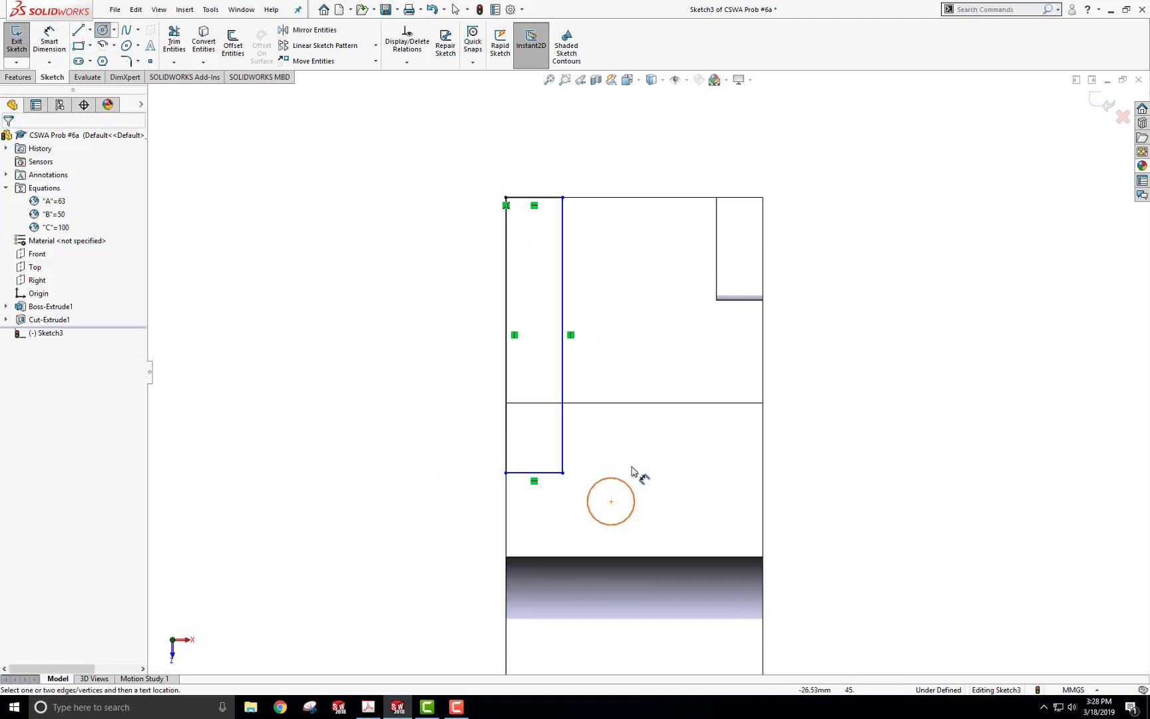
left_click(506, 314)
left_click(448, 303)
type("50")
key("Return")
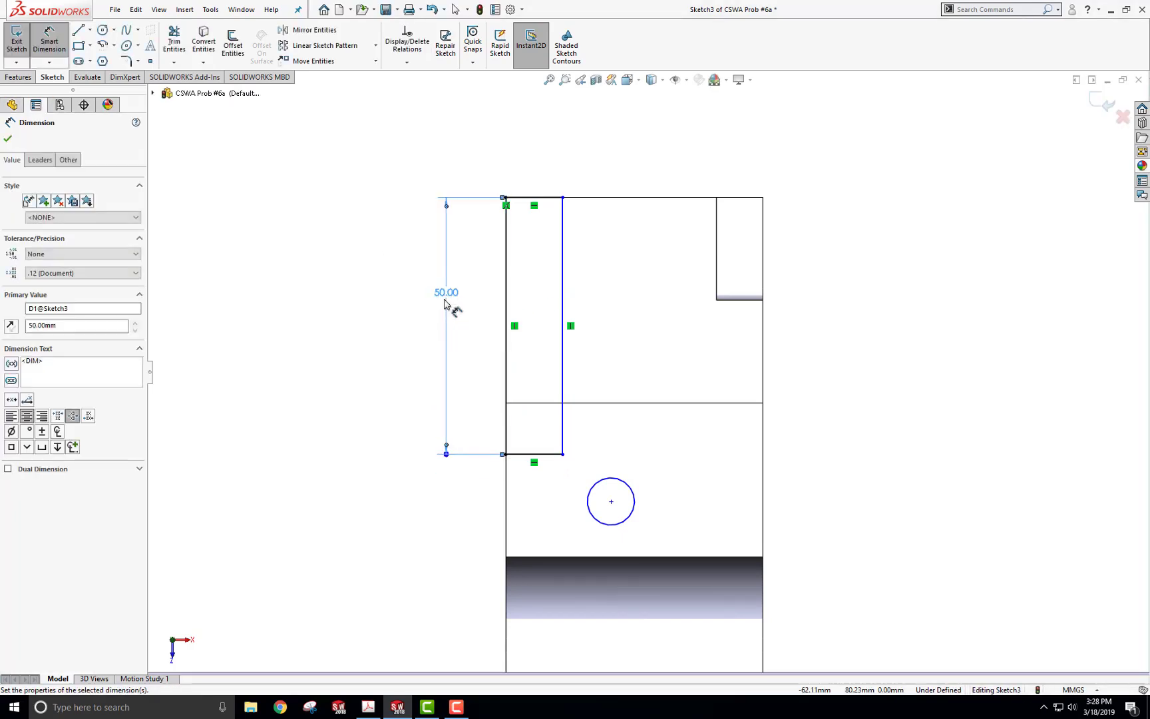
left_click(557, 198)
left_click(542, 172)
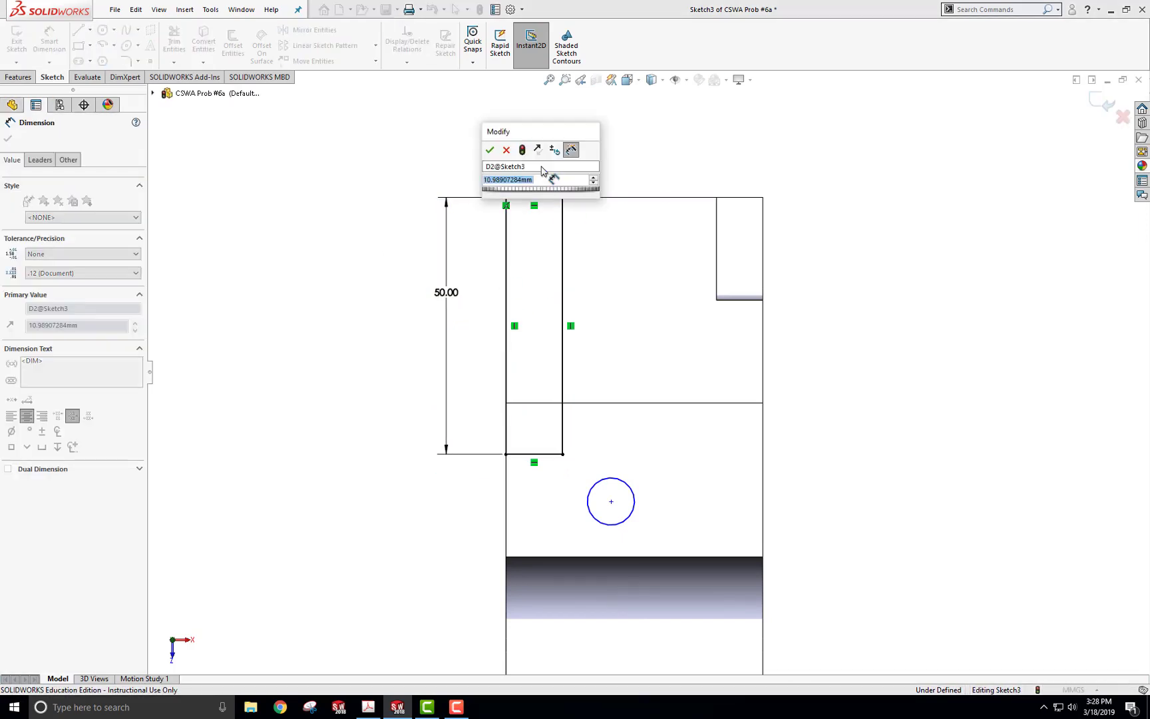
type("12")
key("Return")
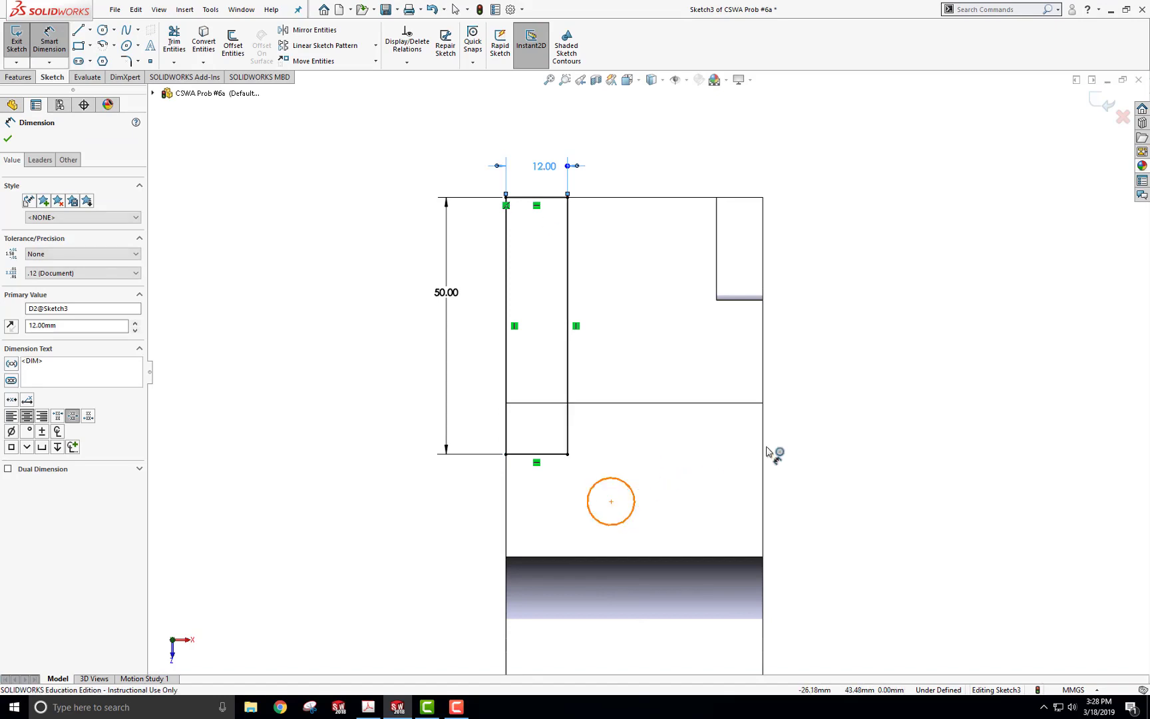
Dimension the circle's diameter as 10 mm.
left_click(632, 490)
left_click(898, 439)
type("10")
key("Return")
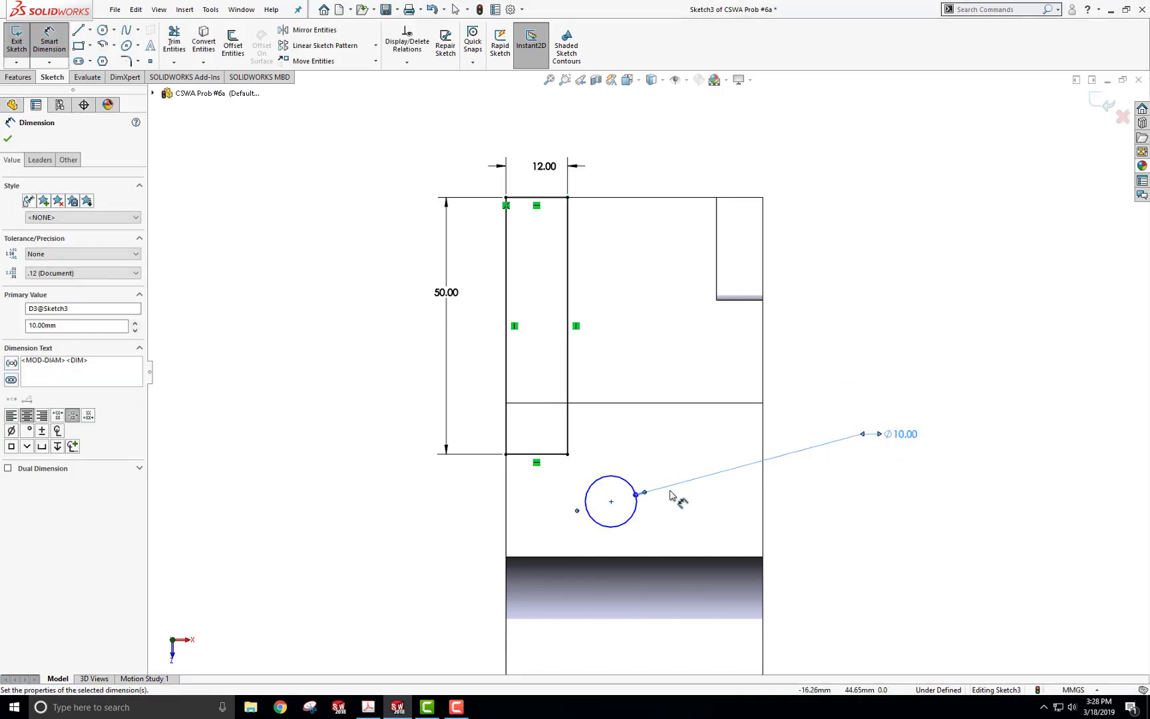
Position the circle's center 30 mm from the body's side edge and 9 mm from the upper face's front edge.
left_click(612, 502)
left_click(763, 523)
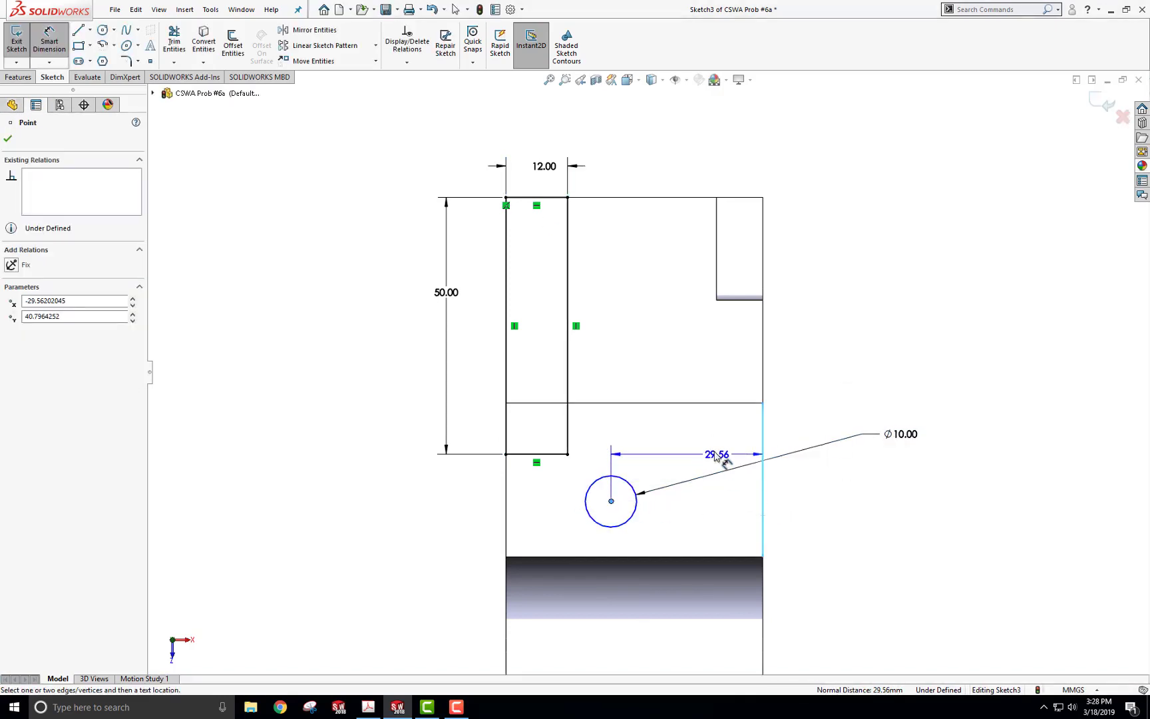
left_click(719, 455)
type("30")
key("Return")
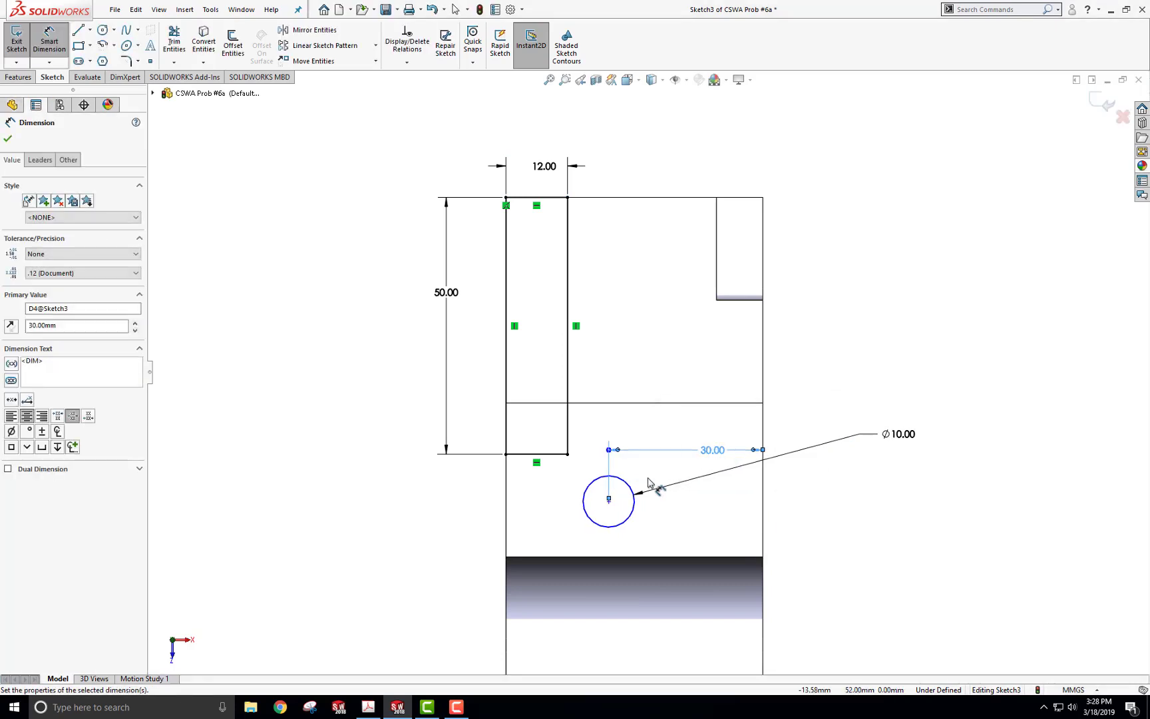
left_click(574, 557)
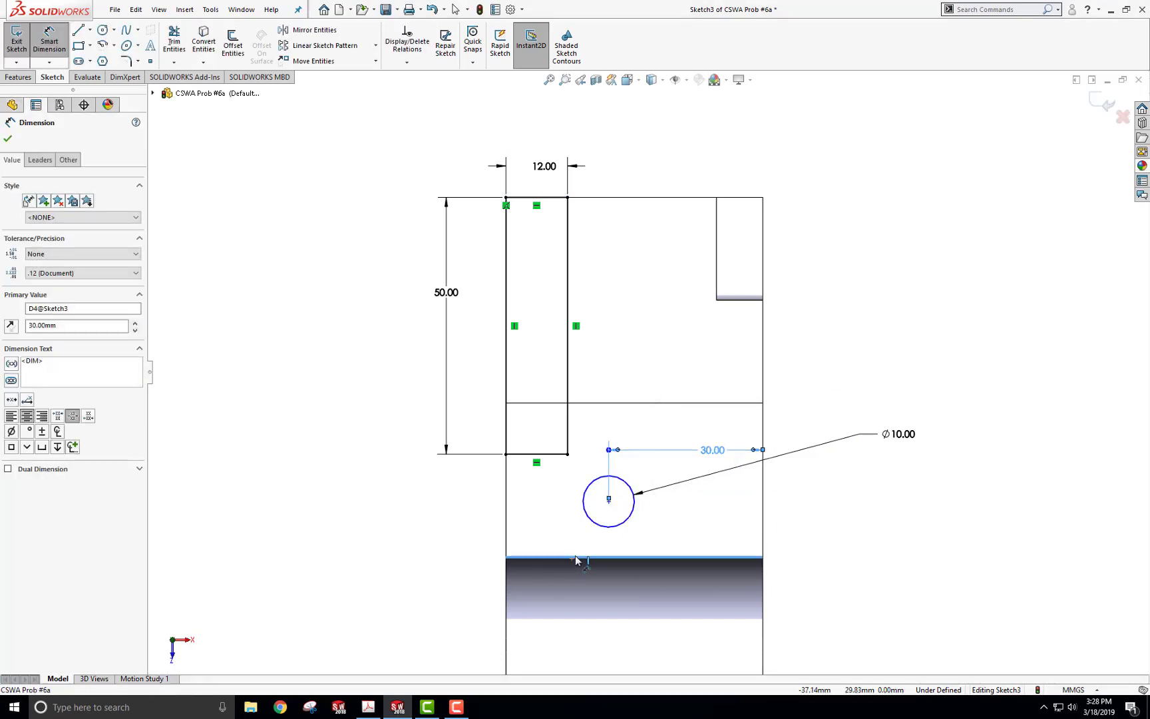
left_click(609, 500)
left_click(534, 523)
type("9")
key("Return")
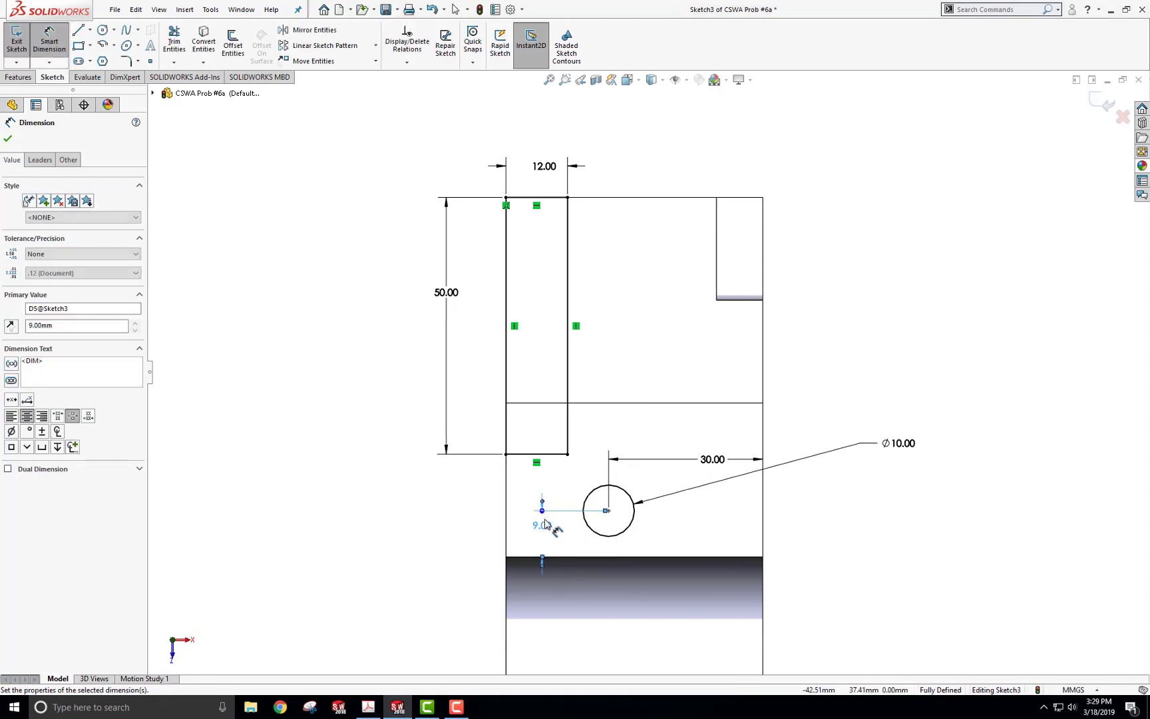
Finish the sketch and cut the rectangle and circle down through the body with a Through All extruded cut.
mouse_move(804, 554)
middle_mouse_down()
mouse_move(799, 285)
mouse_move(717, 298)
mouse_move(771, 322)
mouse_move(772, 313)
middle_mouse_up()
left_click(17, 40)
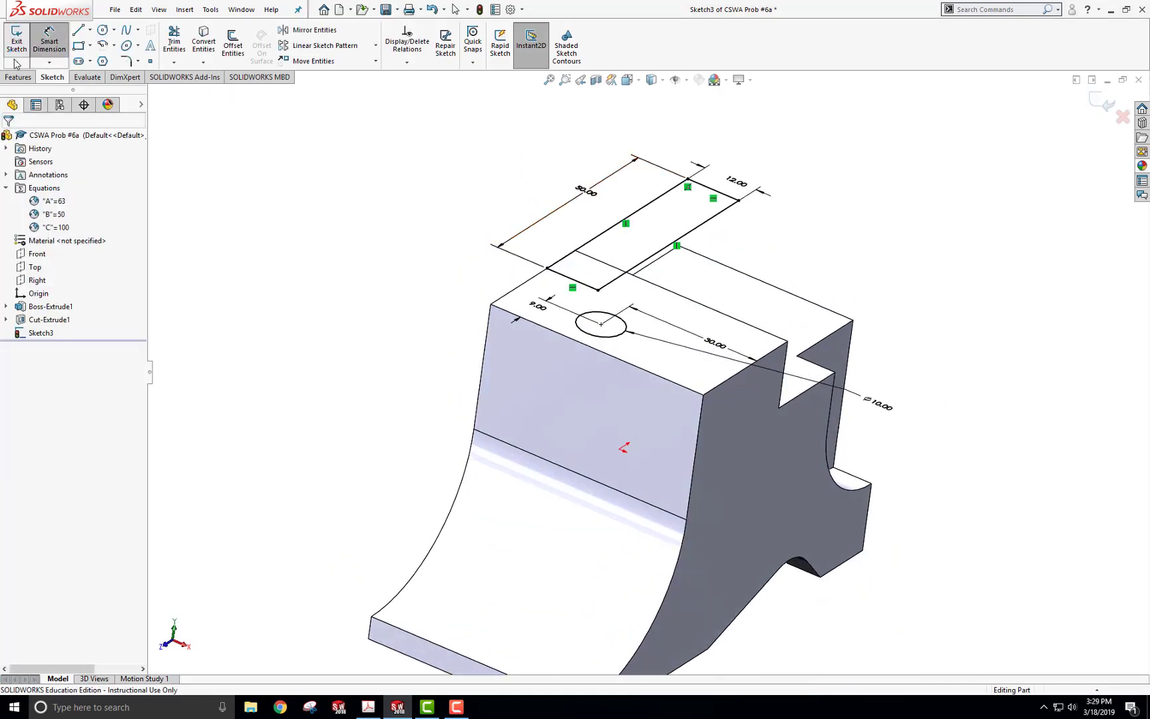
left_click(177, 41)
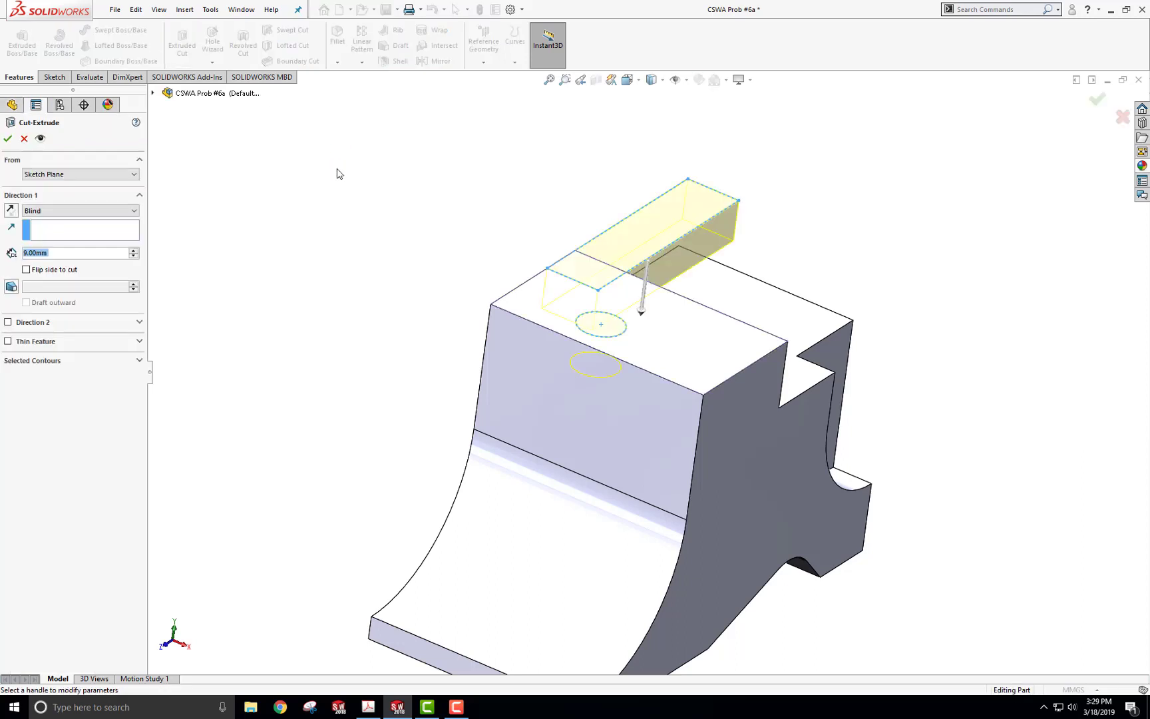
left_click(97, 214)
left_click(90, 227)
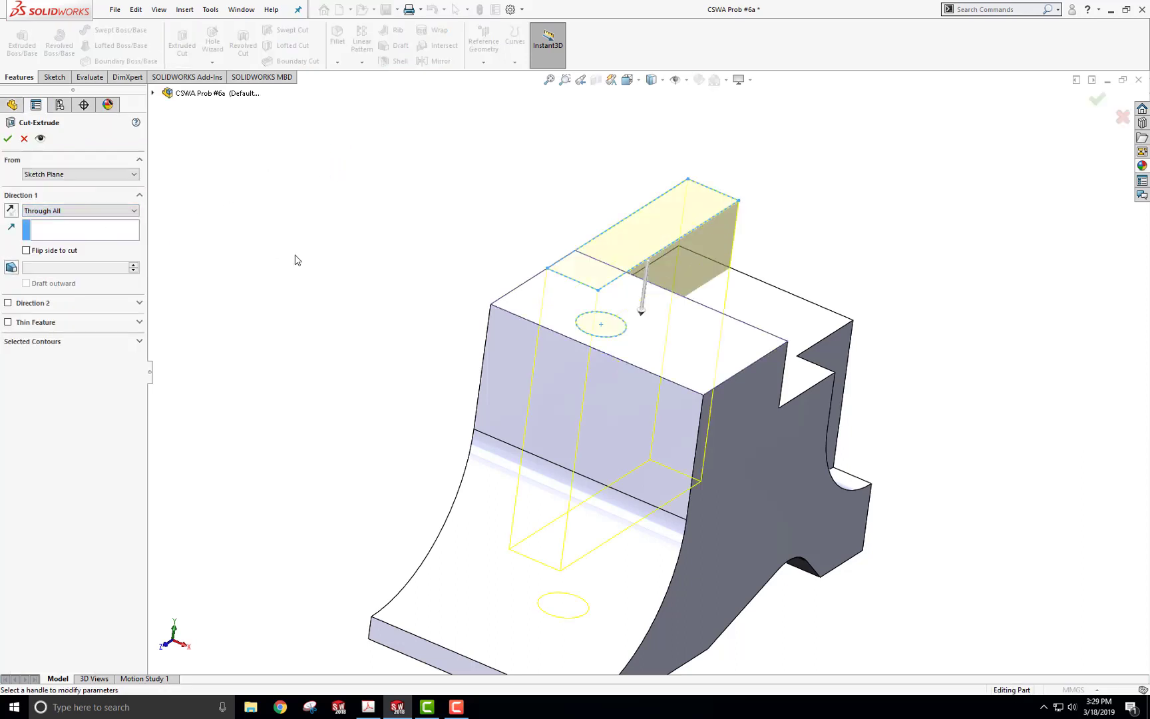
left_click(8, 138)
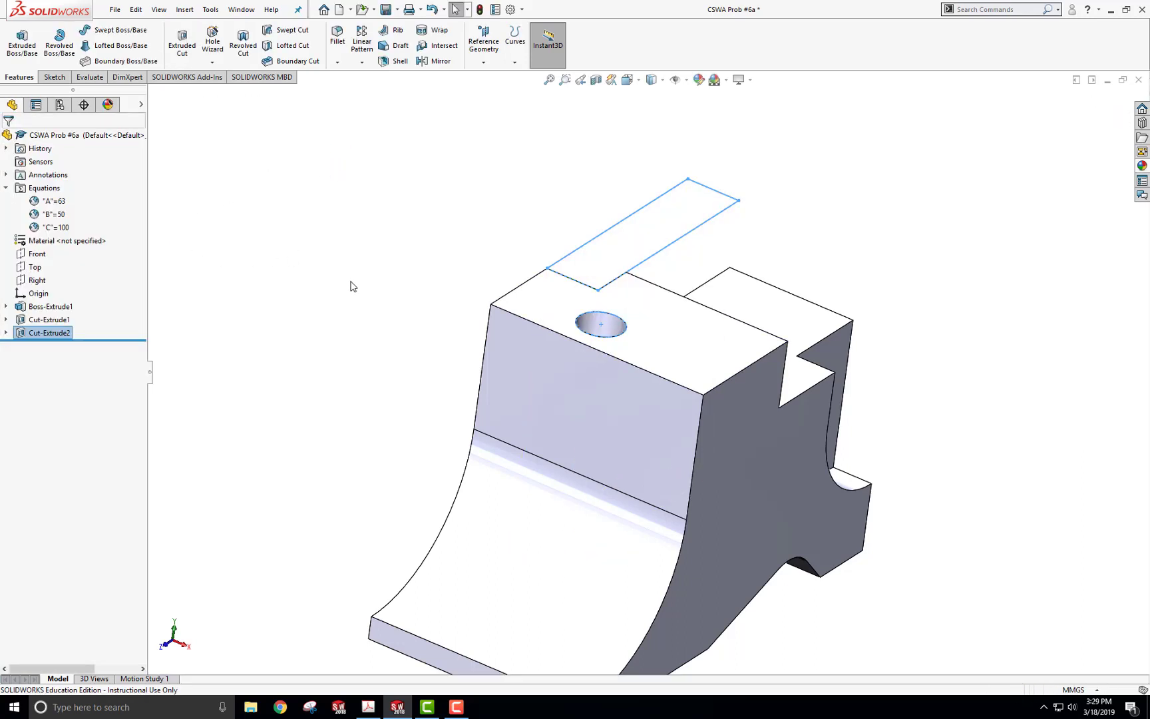
left_click(373, 289)
Start a sketch on the upper front face and draw a right triangle about 7.6 mm wide and 17.8 mm high at its upper corner.
mouse_move(373, 289)
middle_mouse_down()
mouse_move(341, 264)
mouse_move(544, 262)
mouse_move(547, 293)
mouse_move(529, 246)
mouse_move(547, 175)
mouse_move(683, 643)
middle_mouse_up()
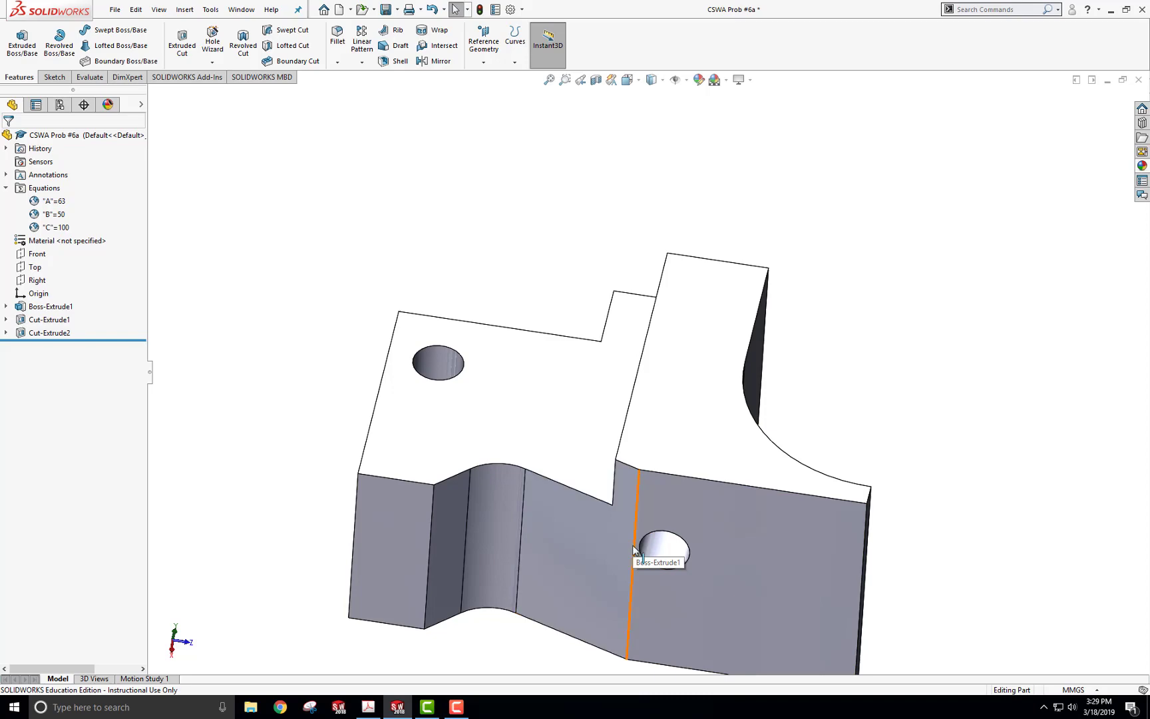
middle_click_drag(886, 341, 659, 462)
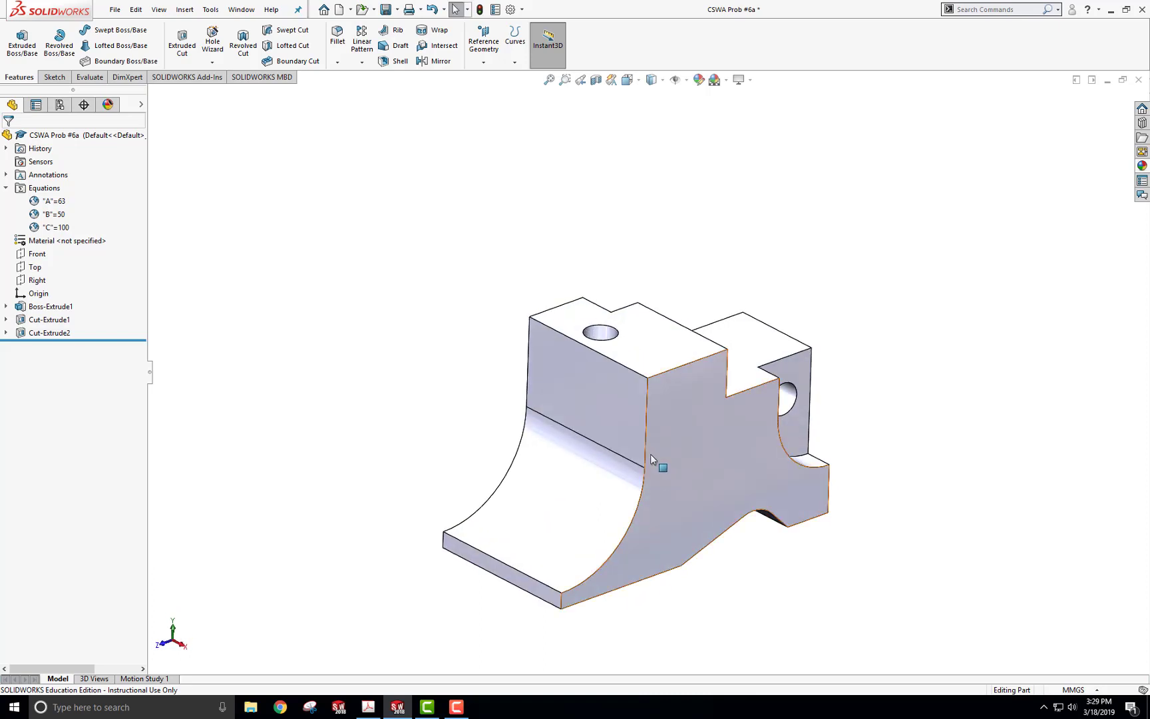
left_click(55, 77)
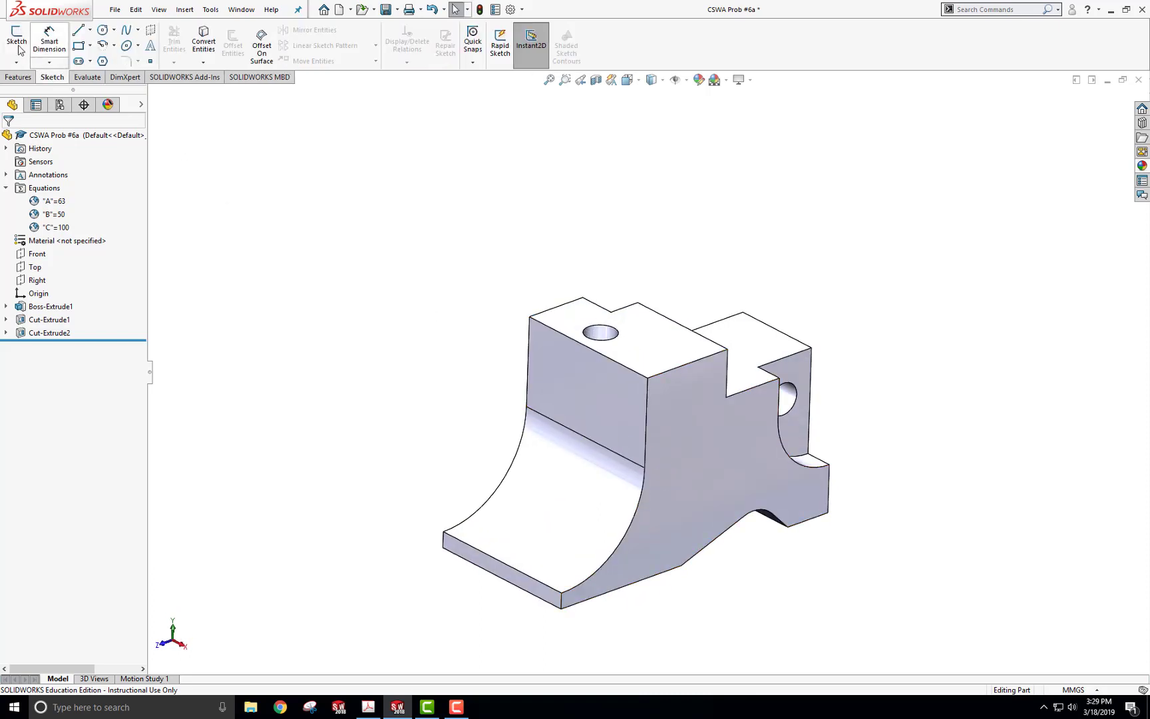
left_click(17, 36)
left_click(576, 361)
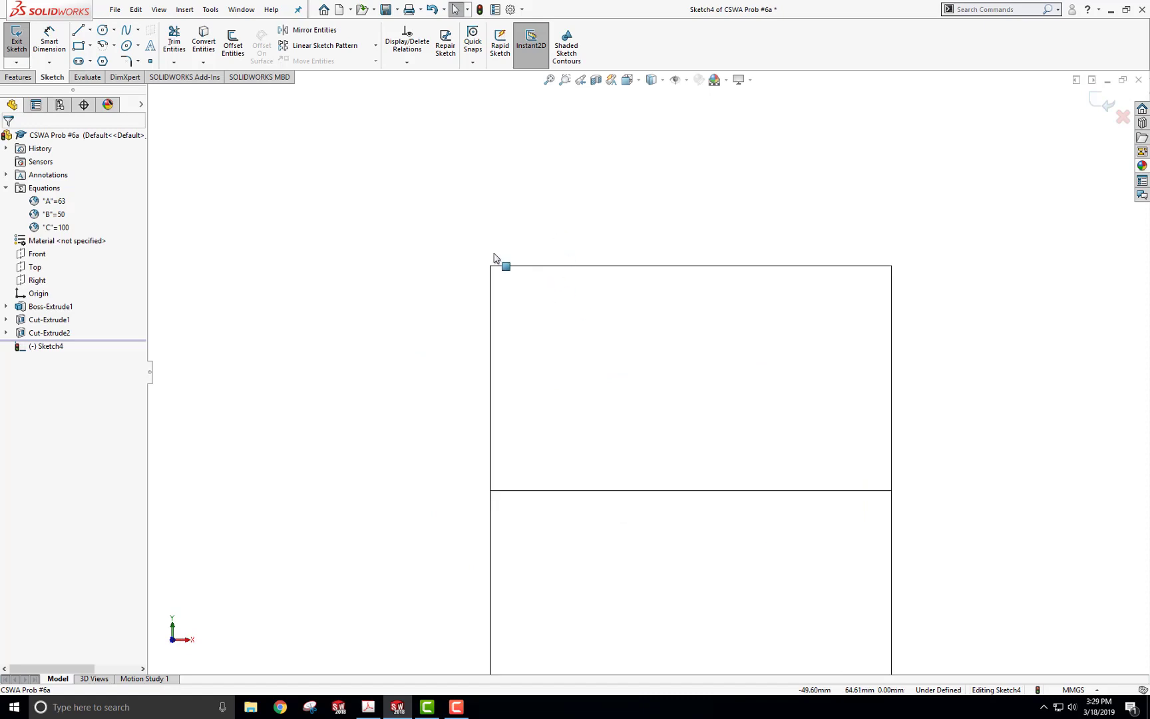
key("alt+Tab")
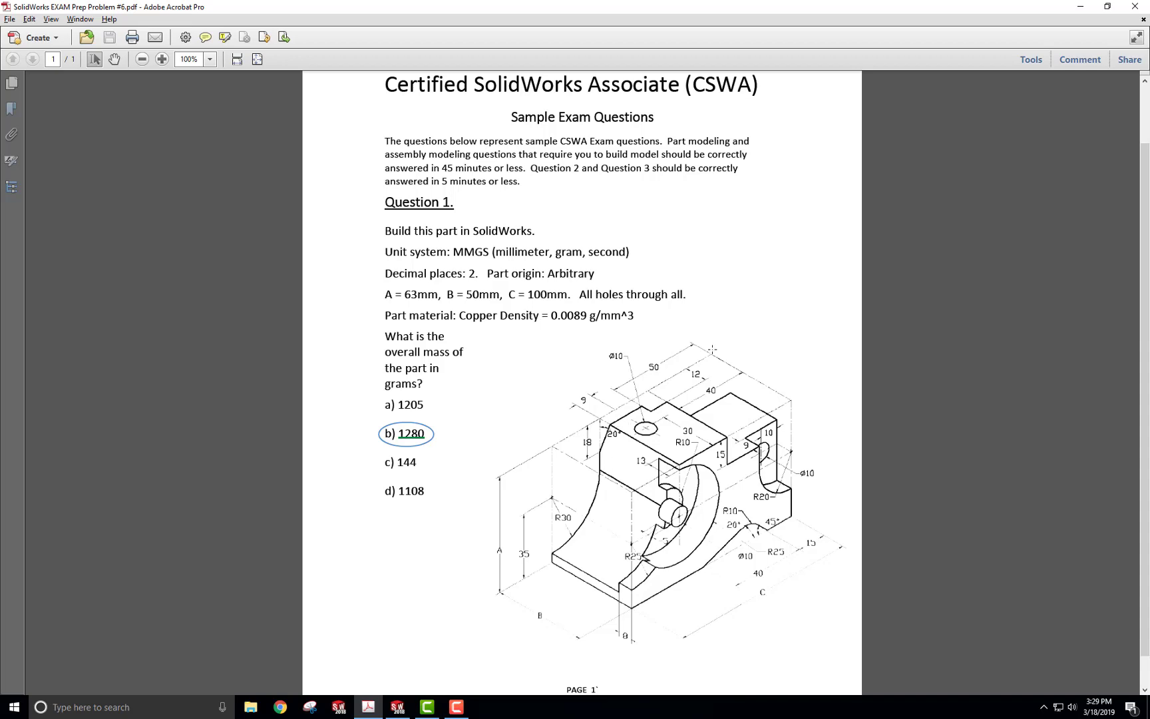
key("alt+Tab")
key("l")
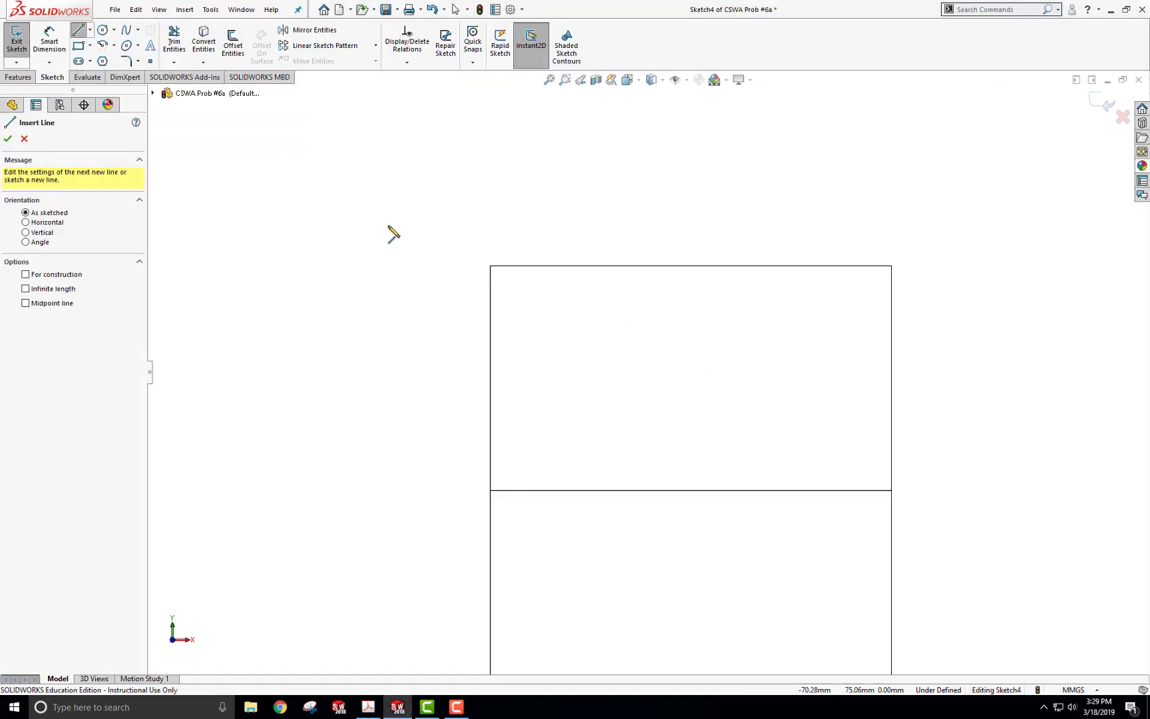
left_click(490, 266)
left_click(552, 266)
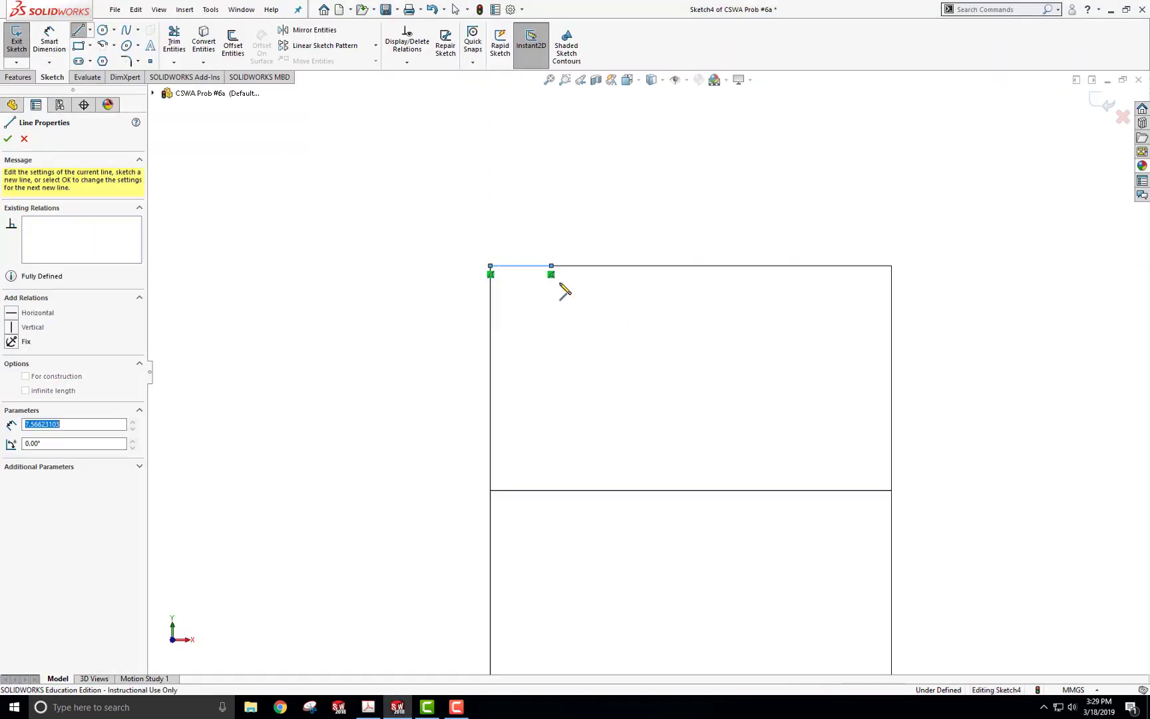
left_click(491, 407)
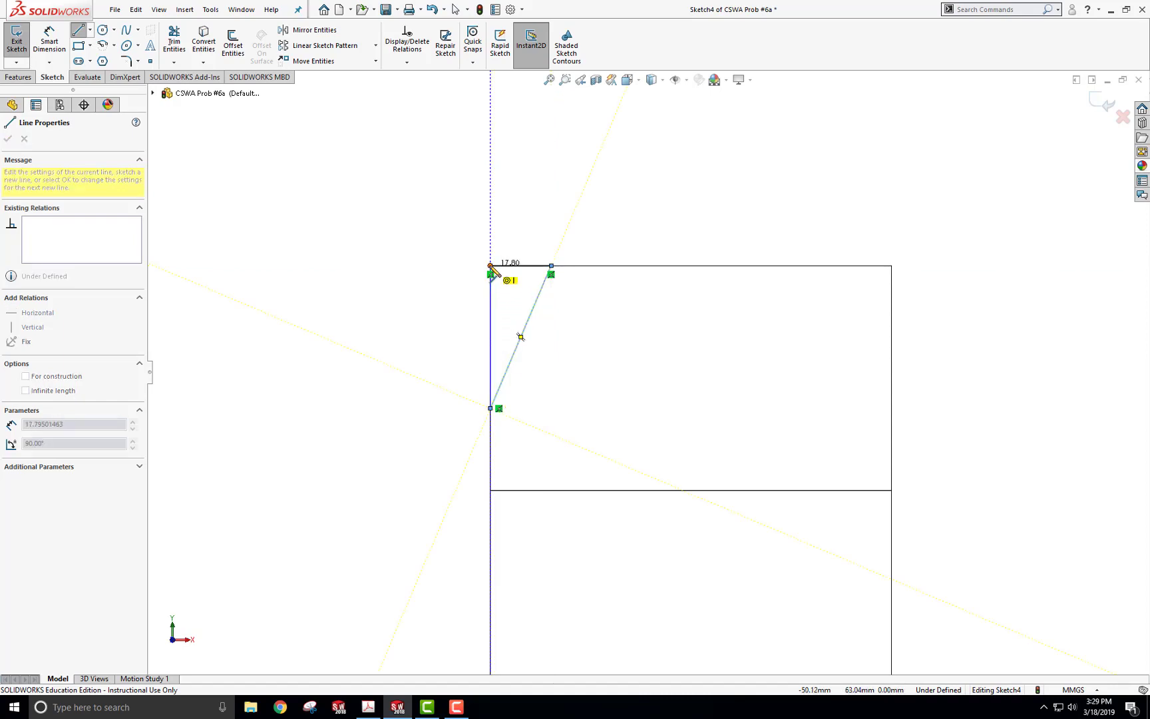
left_click(490, 266)
right_click(459, 314)
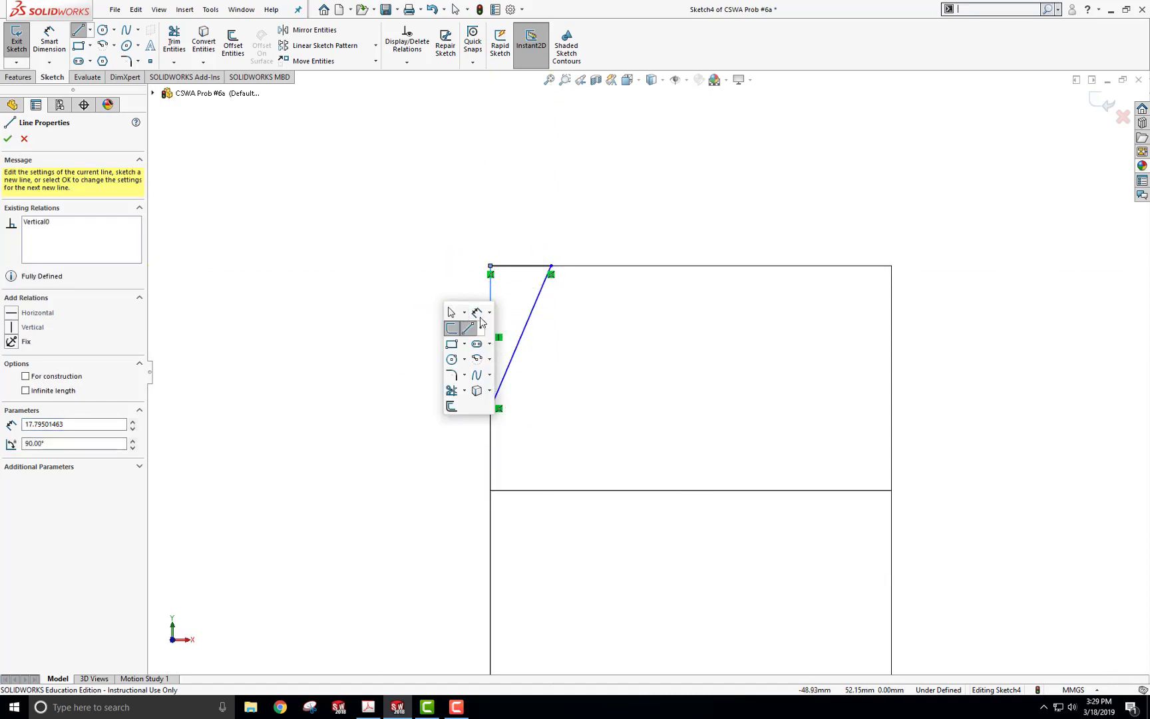
Dimension the triangle's vertical side as 18 mm.
left_click(451, 312)
left_click(491, 333)
left_click(457, 338)
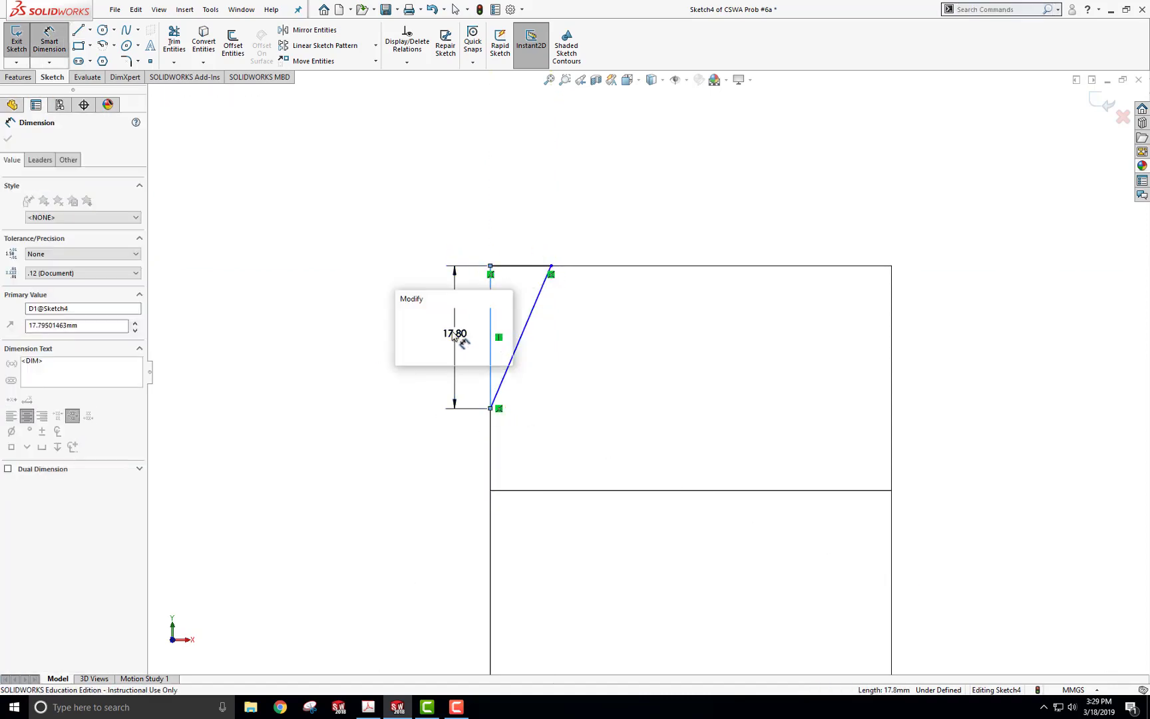
type("18")
key("Return")
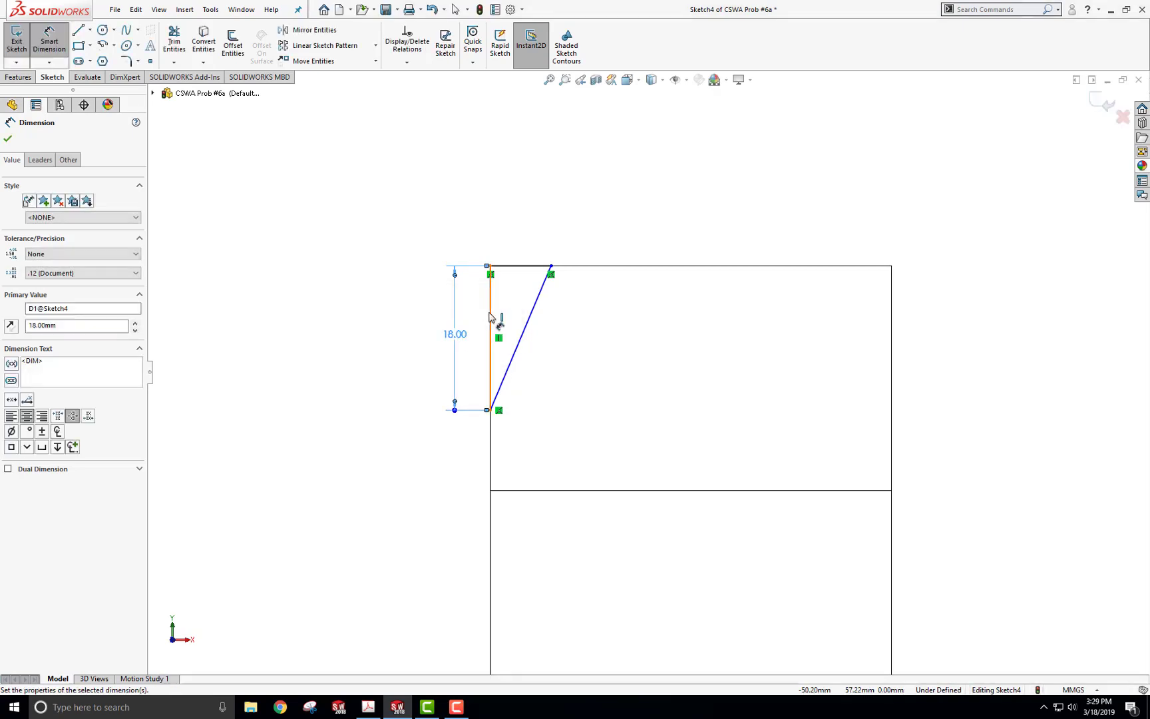
Dimension the angle between the triangle's vertical side and its slanted side as 20°.
left_click(491, 319)
left_click(532, 313)
left_click(519, 305)
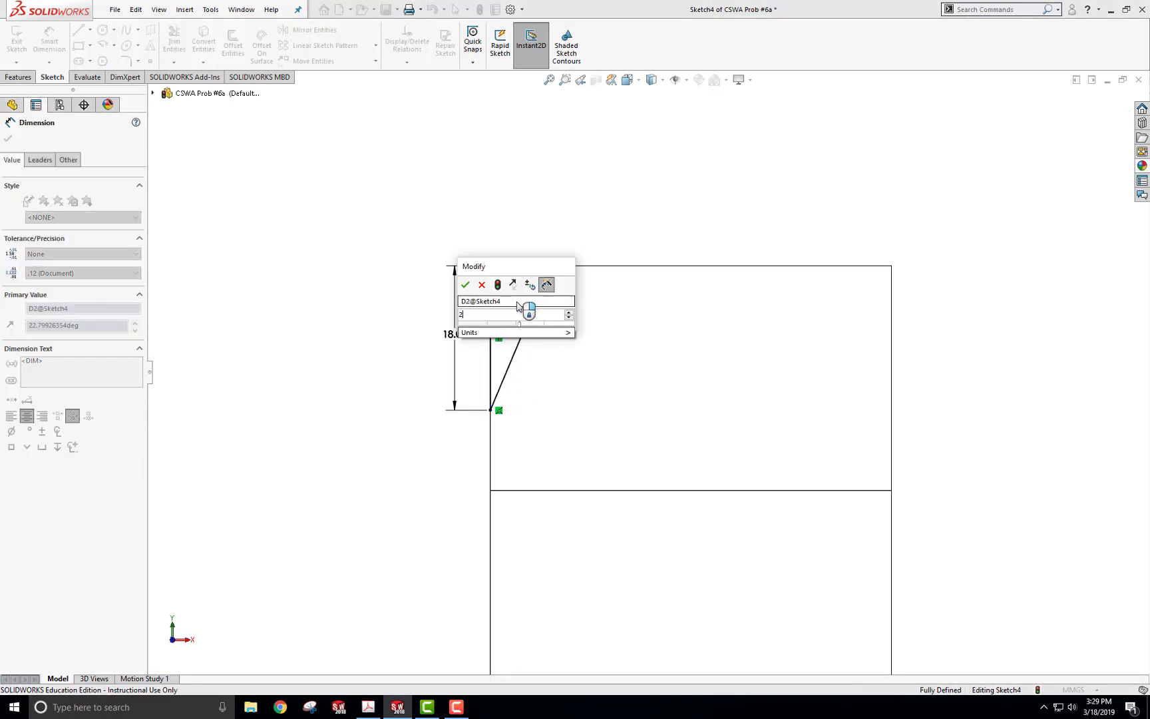
type("20")
key("Return")
left_click(669, 237)
Finish the sketch and cut the triangle through the body with a Through All extruded cut.
key("ctrl+7")
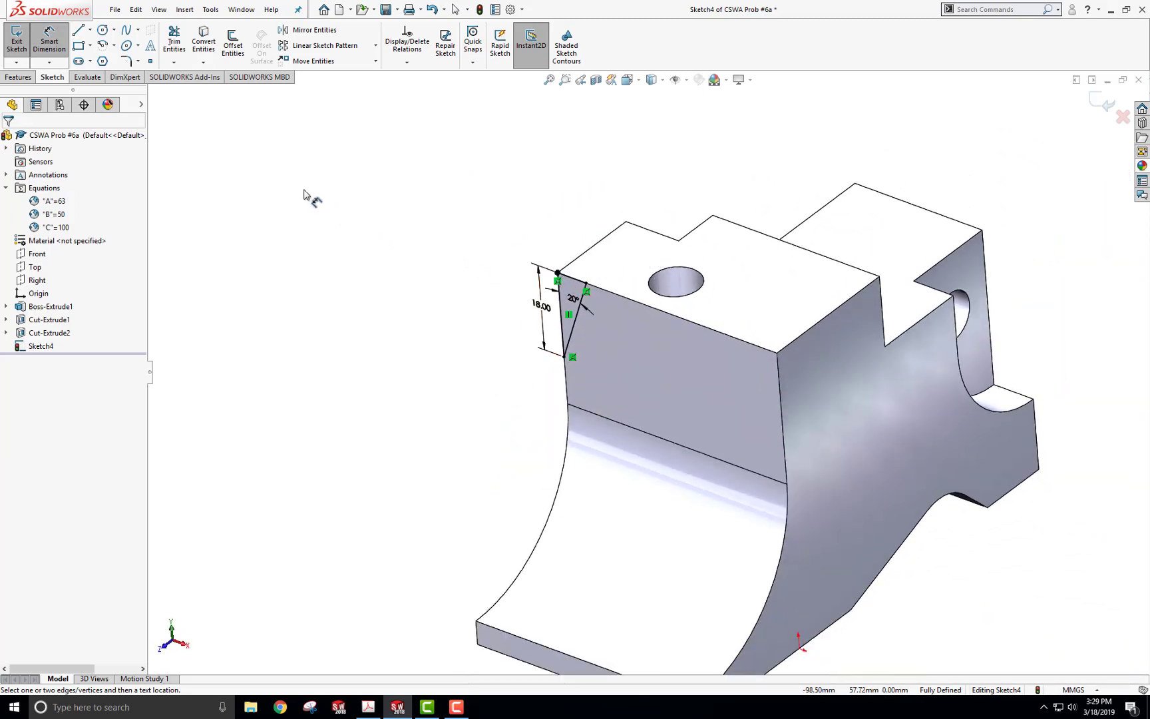
left_click(17, 39)
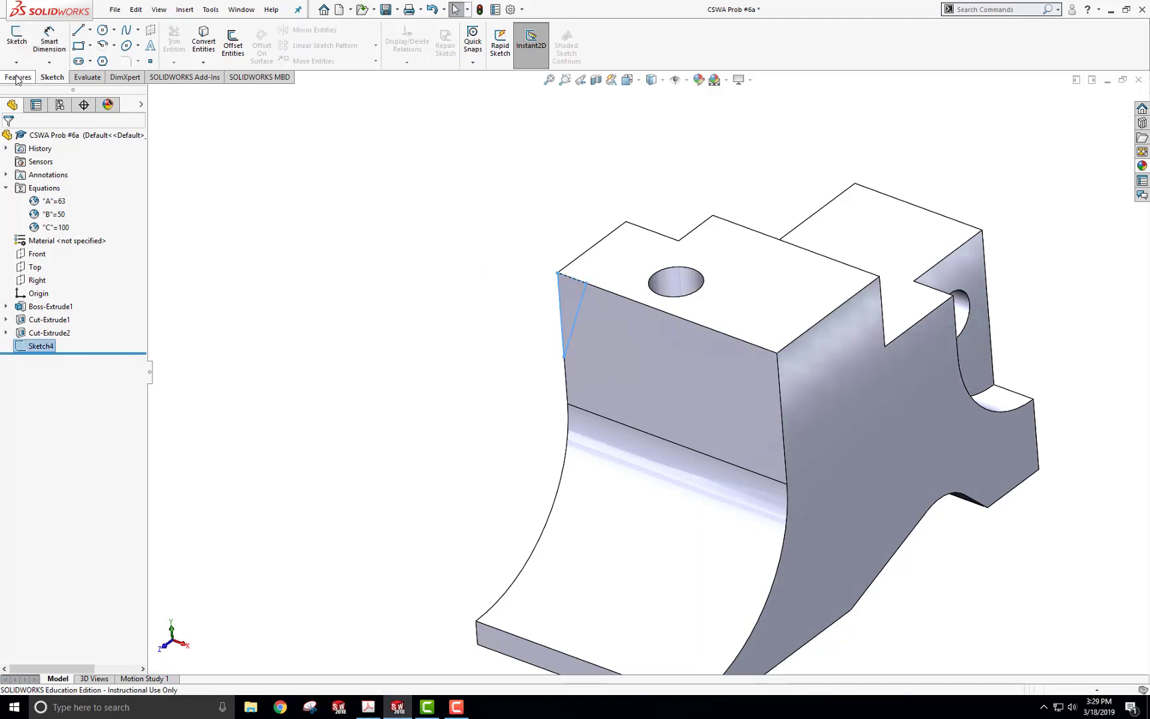
left_click(18, 77)
left_click(182, 43)
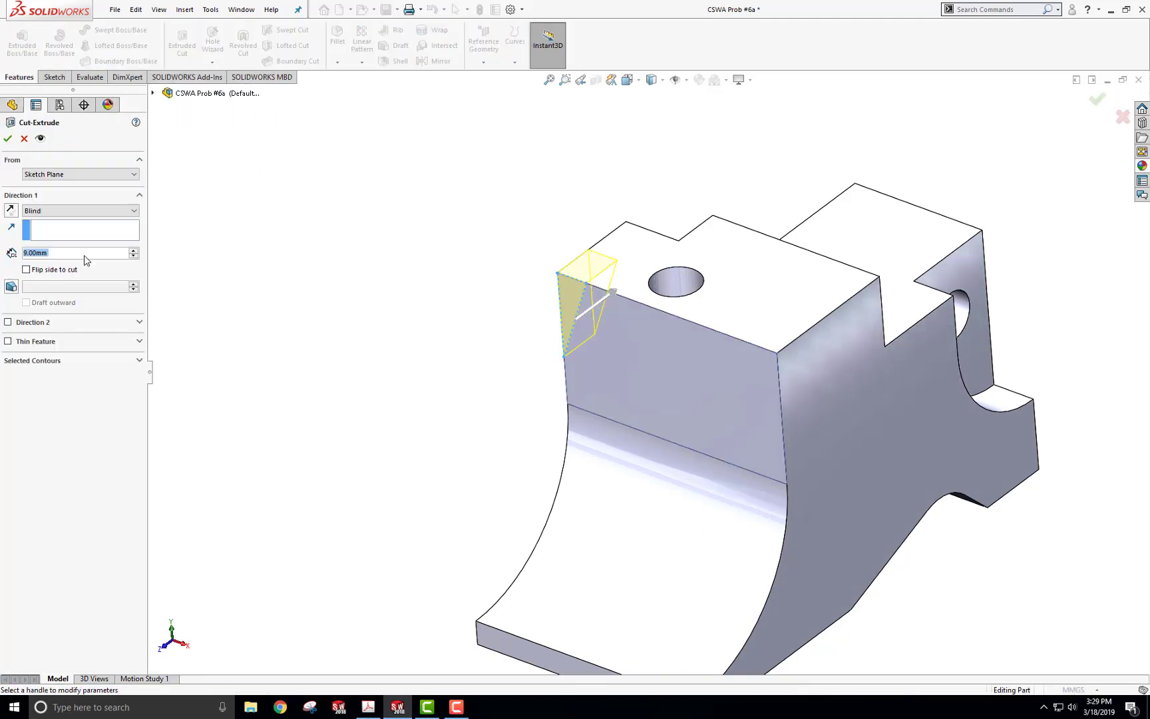
left_click(86, 211)
left_click(102, 230)
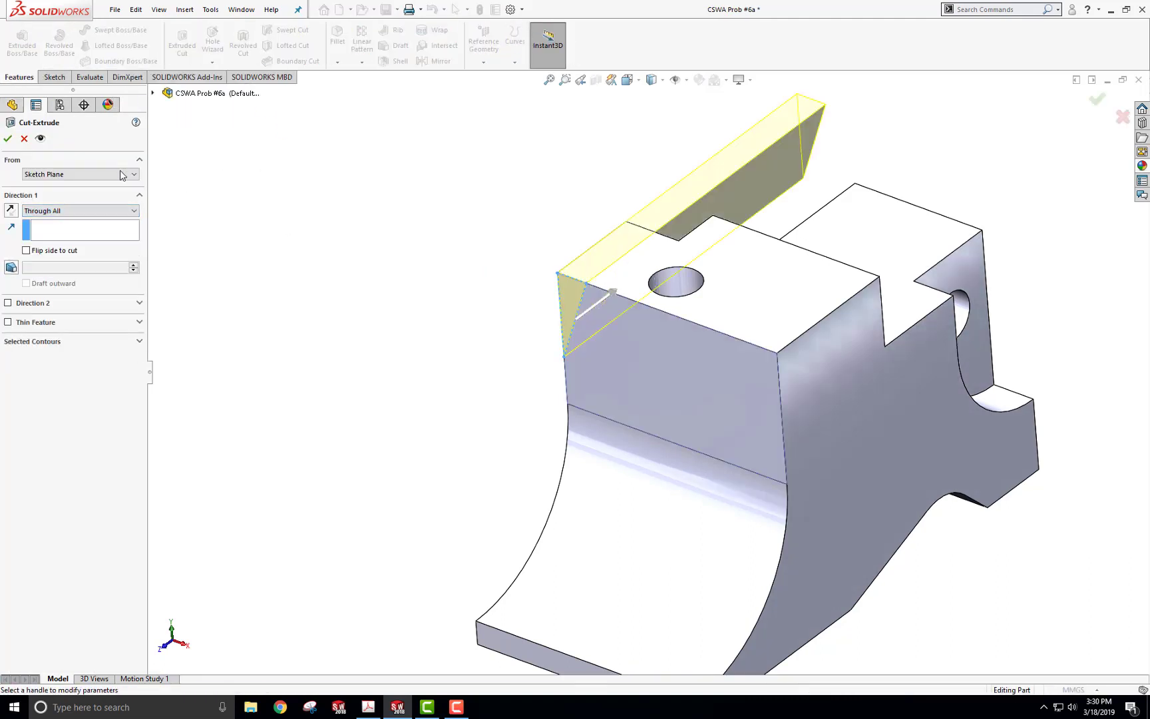
left_click(8, 140)
middle_click_drag(342, 236, 501, 214)
Check the round recess's dimensions on the PDF drawing in Acrobat, and return to SOLIDWORKS to start a sketch on the upper front face.
key("alt+Tab")
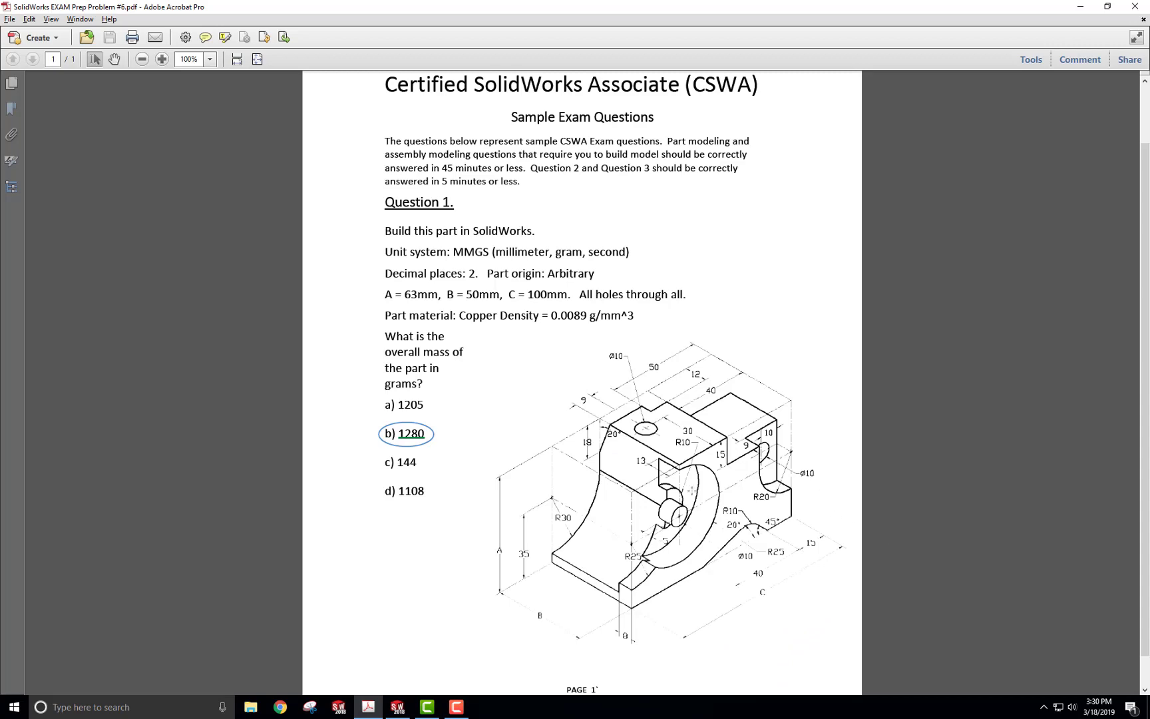
scroll(721, 512, "down", 1)
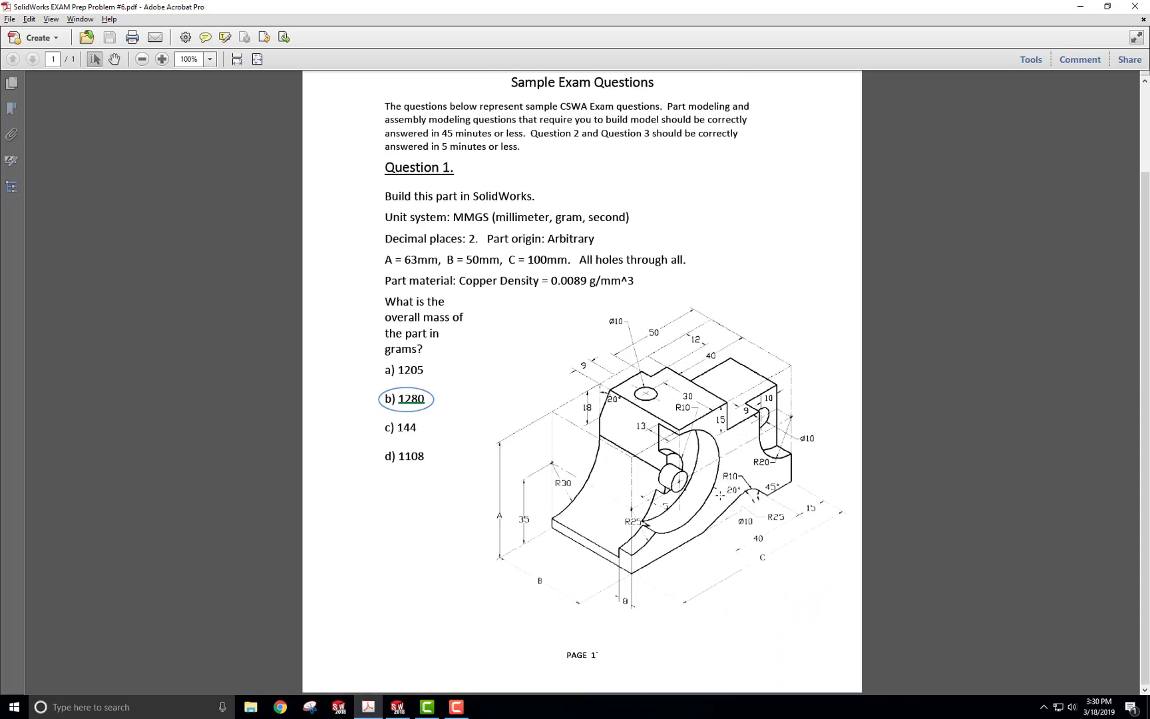
left_click(161, 59)
scroll(840, 444, "down", 3)
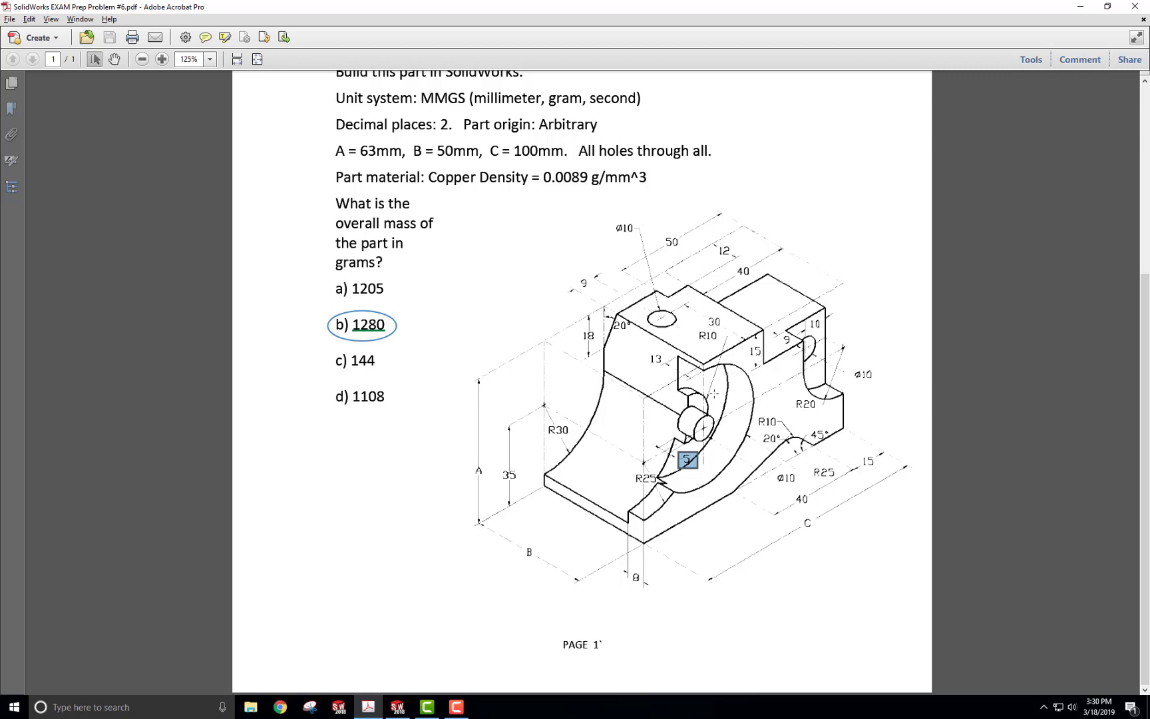
key("alt+Tab")
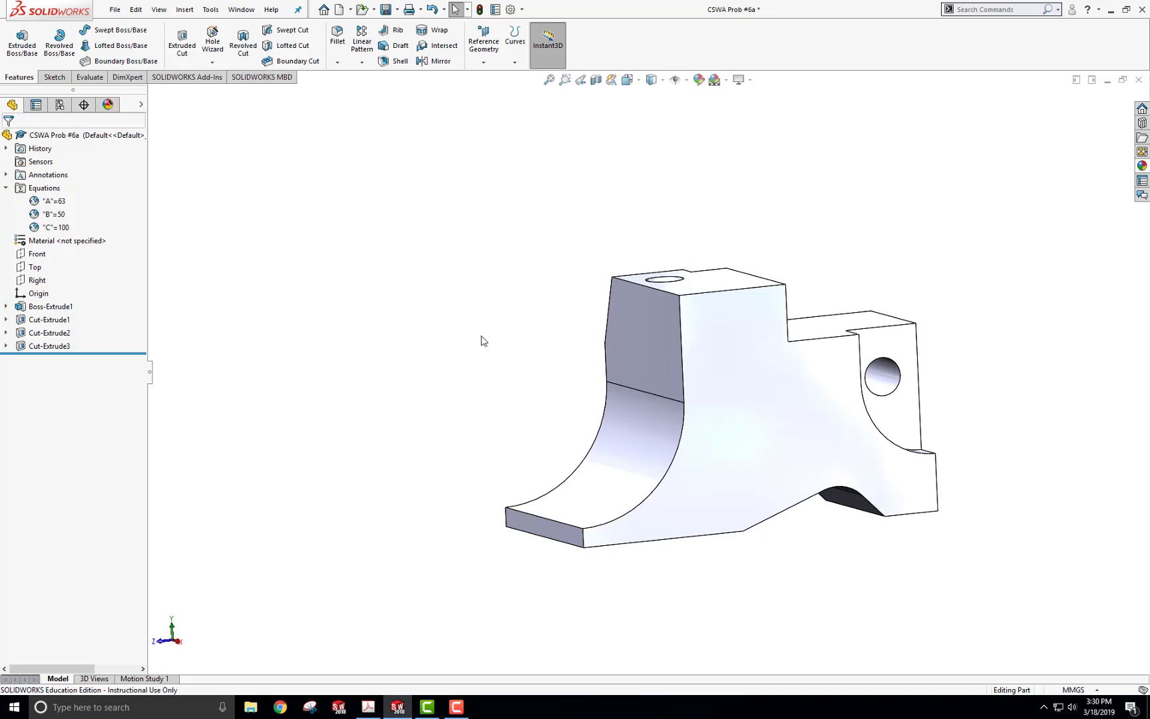
left_click(632, 347)
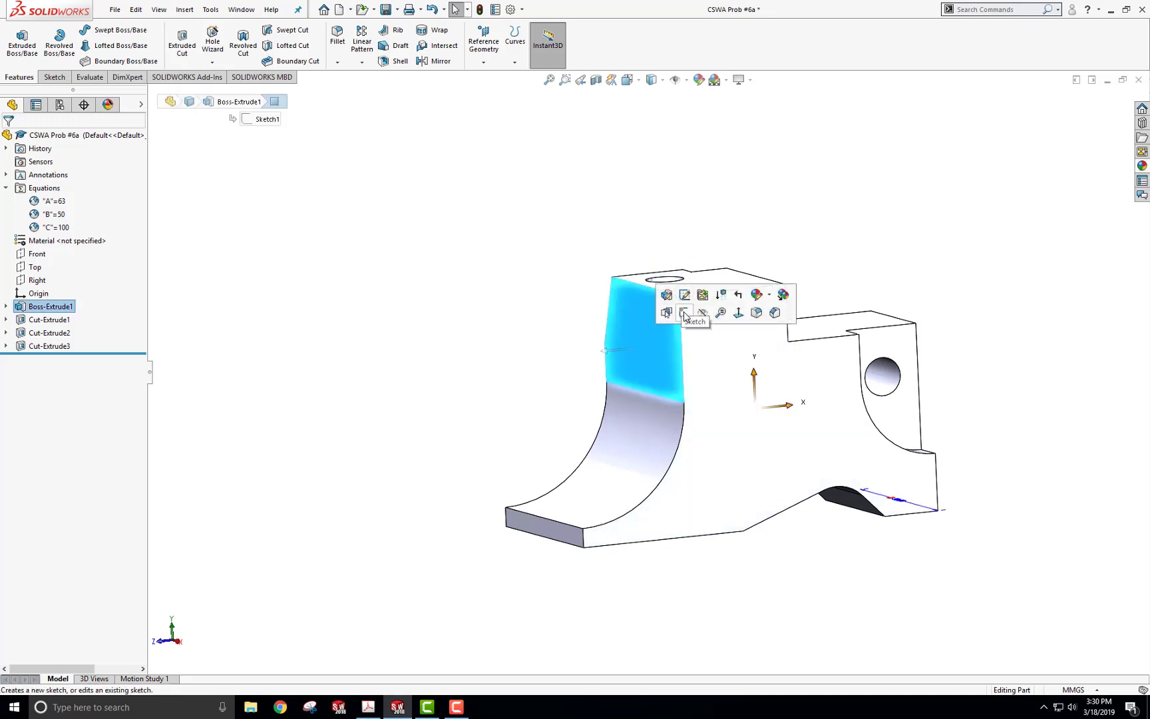
left_click(680, 316)
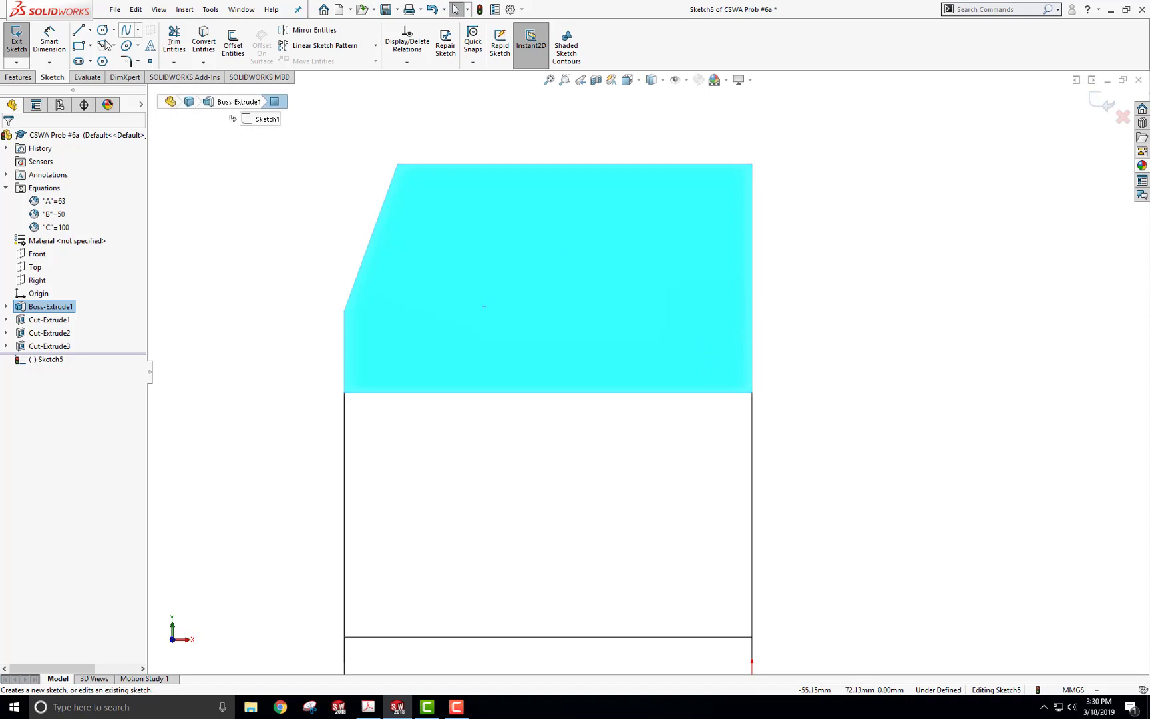
Draw a closed stepped profile about 15 mm wide and 23 mm high against the face's straight side edge, ending on its lower edge.
left_click(78, 29)
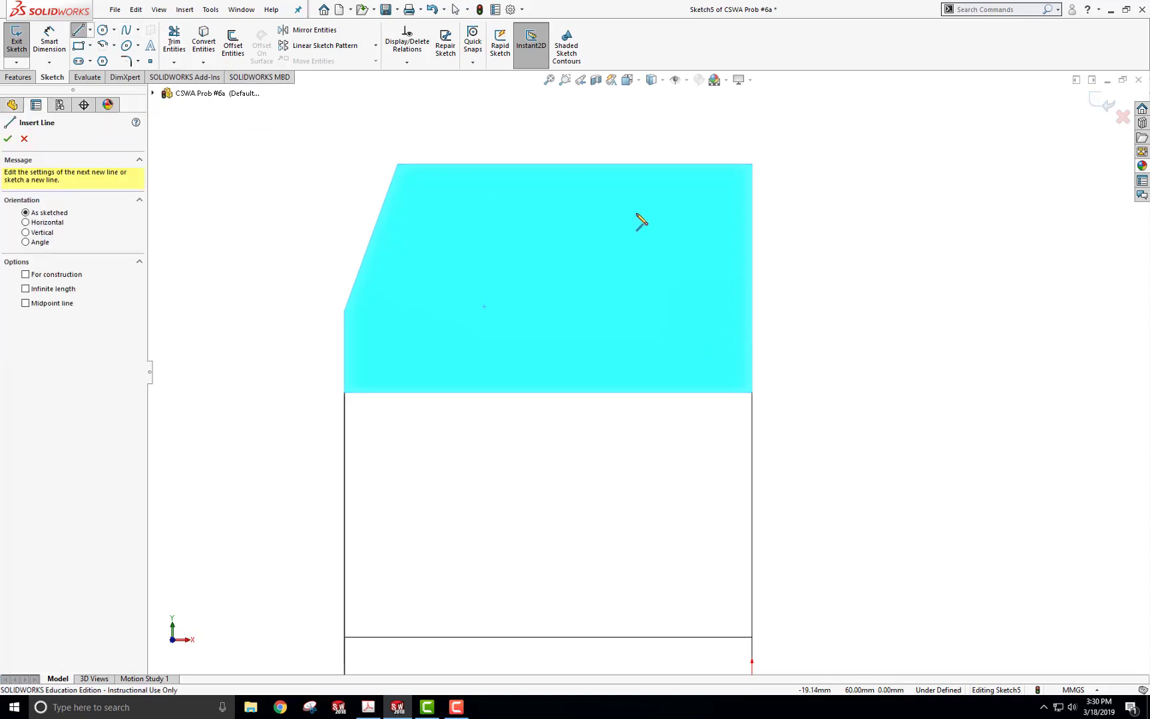
left_click(752, 203)
left_click(630, 204)
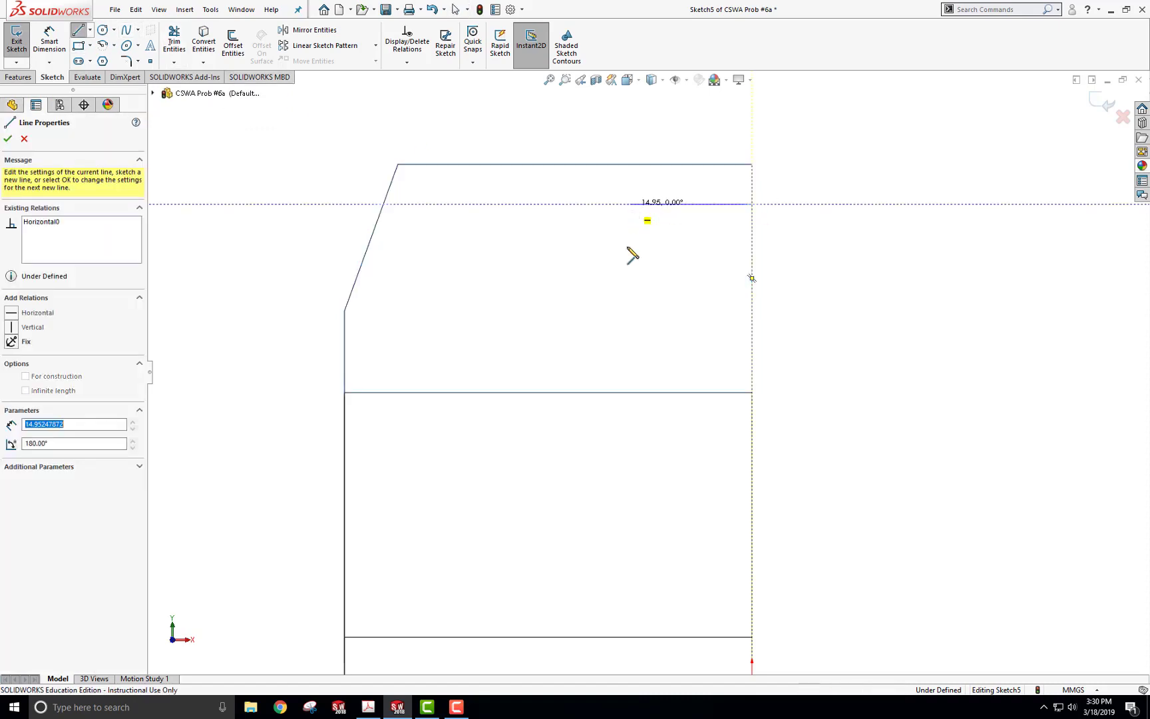
left_click(631, 309)
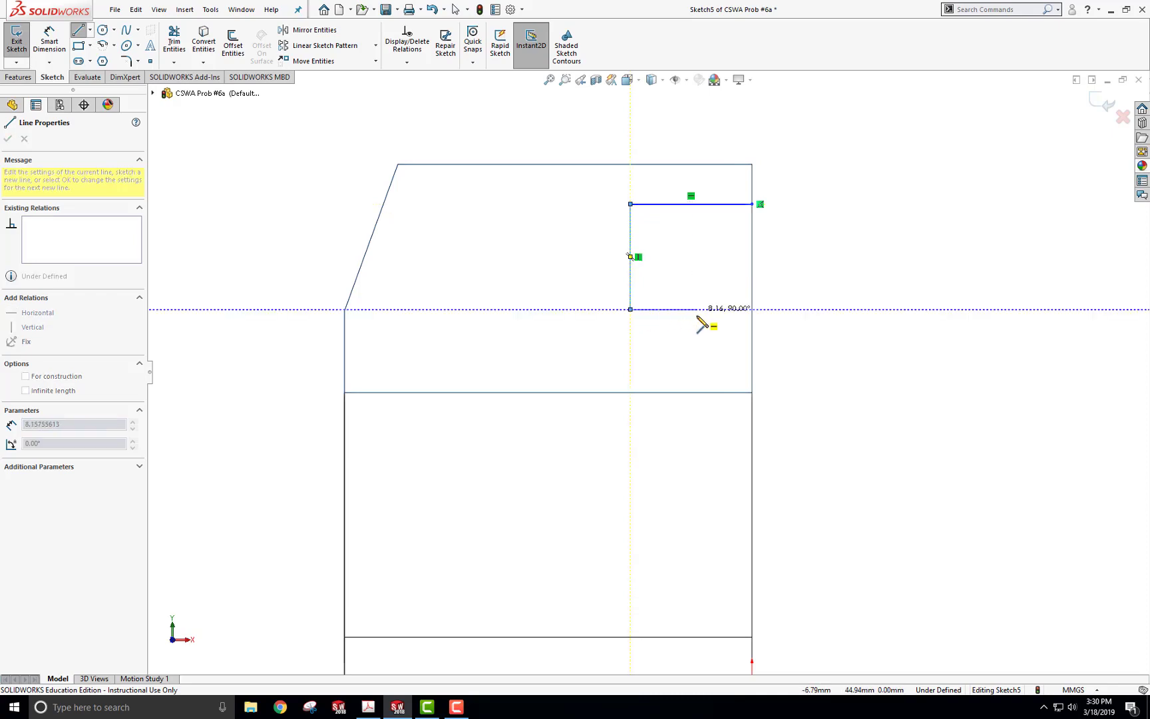
left_click(697, 310)
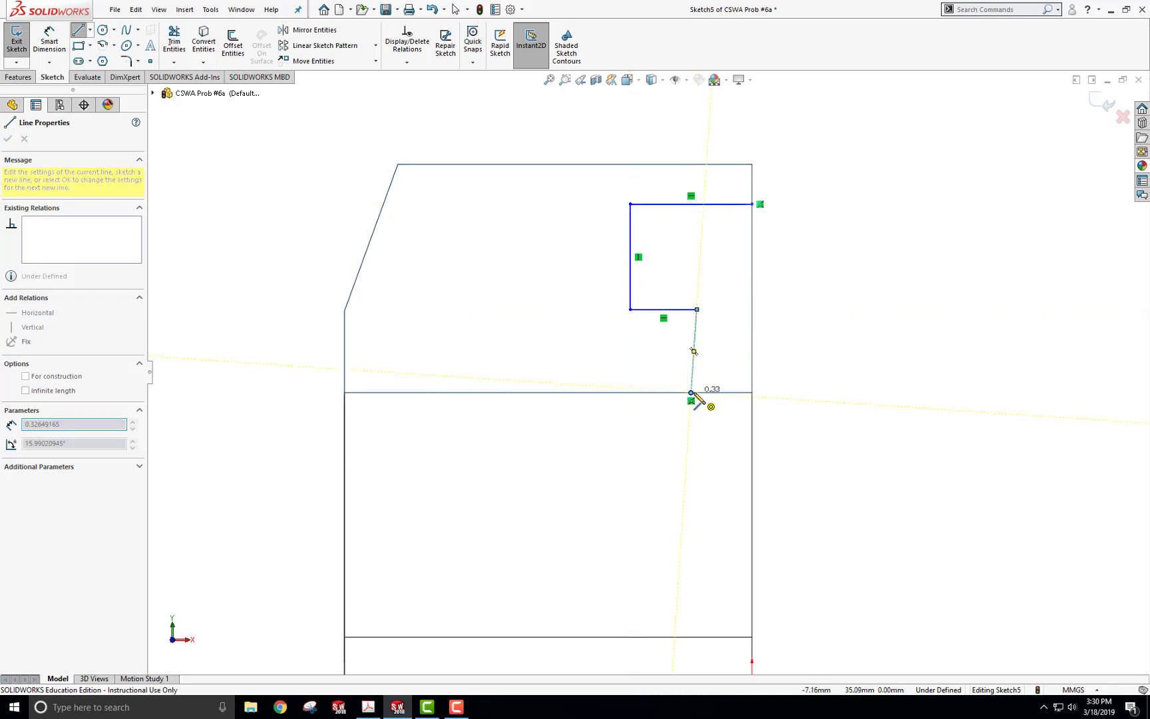
left_click(691, 392)
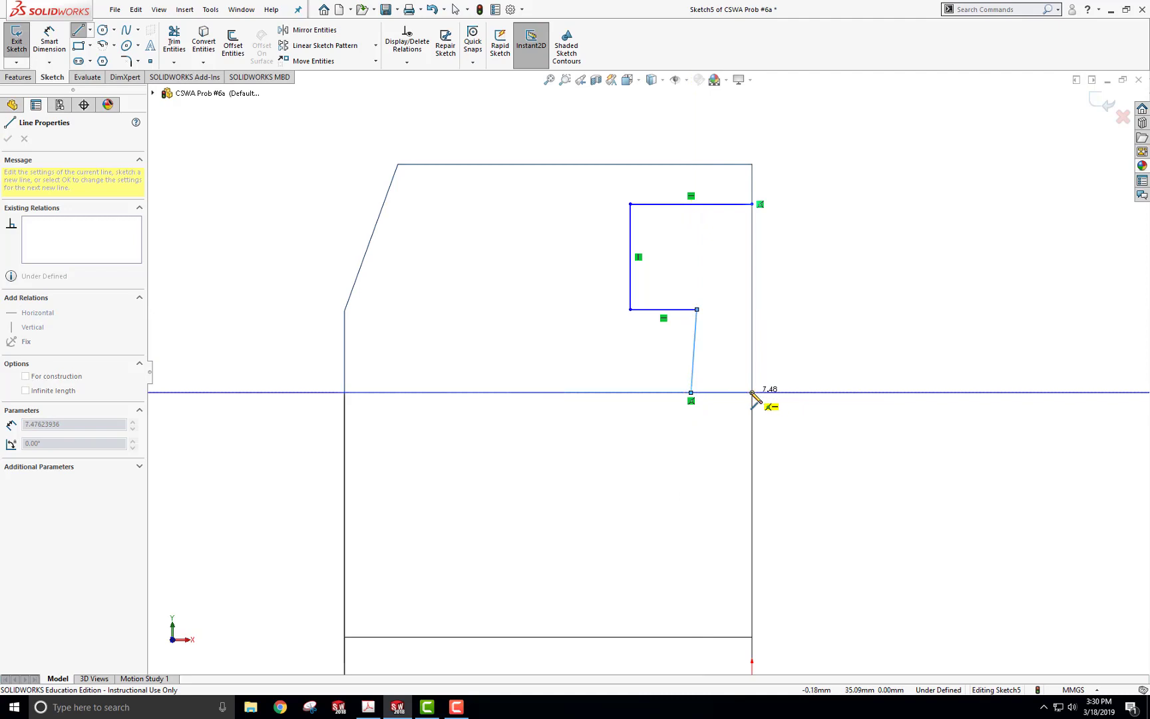
left_click(752, 393)
left_click(752, 204)
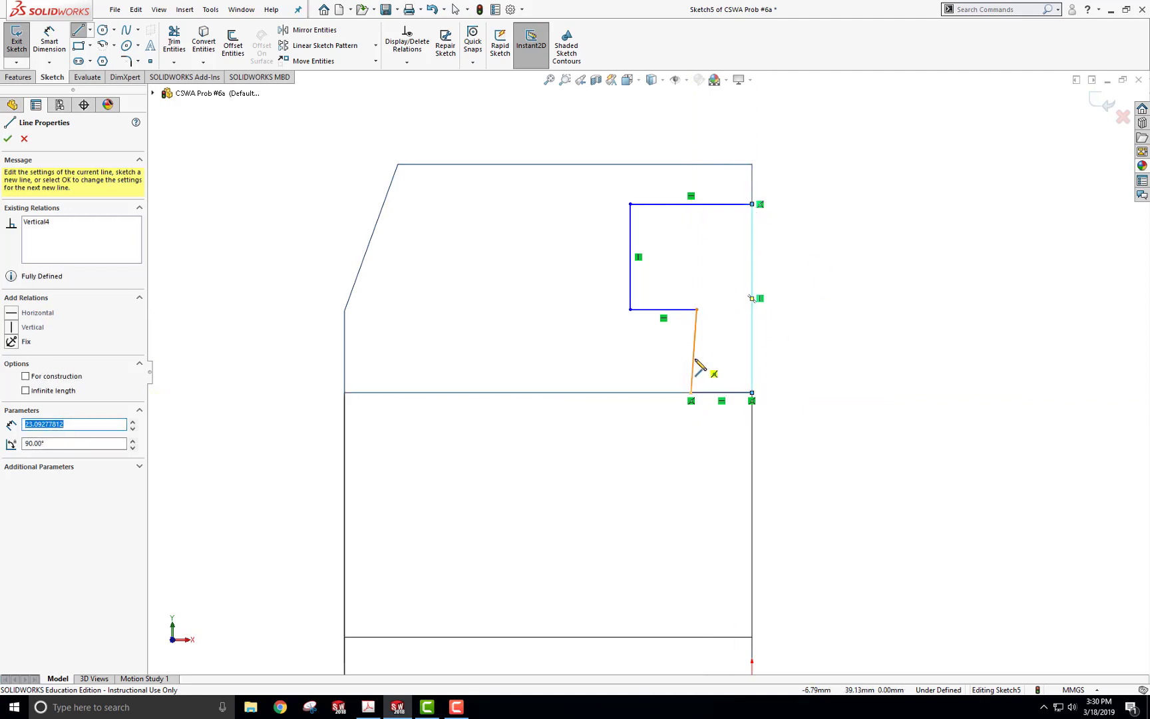
key("Escape")
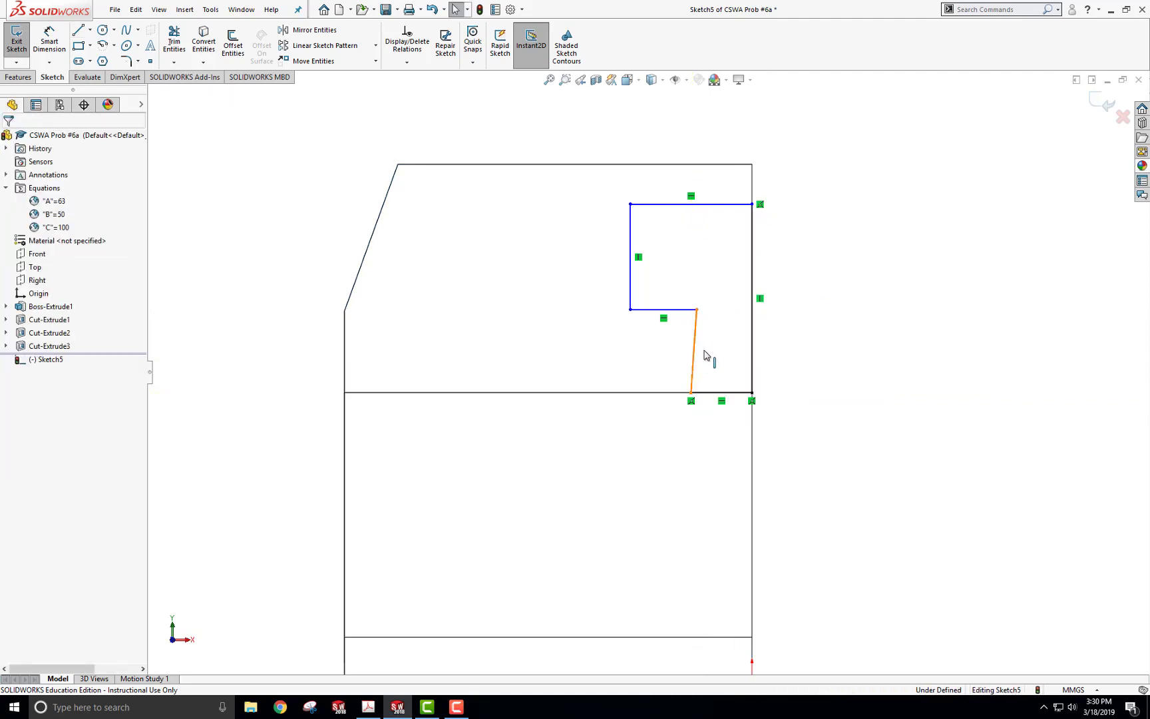
Make the profile's slanted lower line vertical.
left_click(707, 355)
left_click(732, 318)
left_click(913, 326)
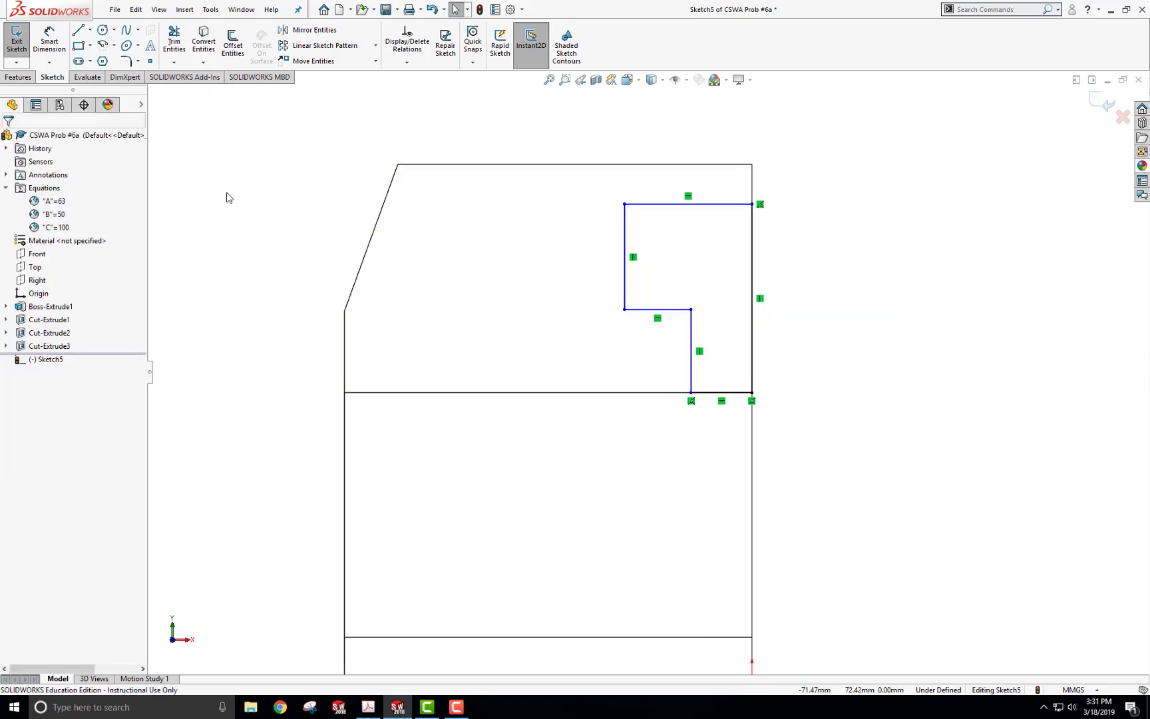
Dimension the stepped profile's upper line as 13 mm and its full height as 25 mm.
key("s")
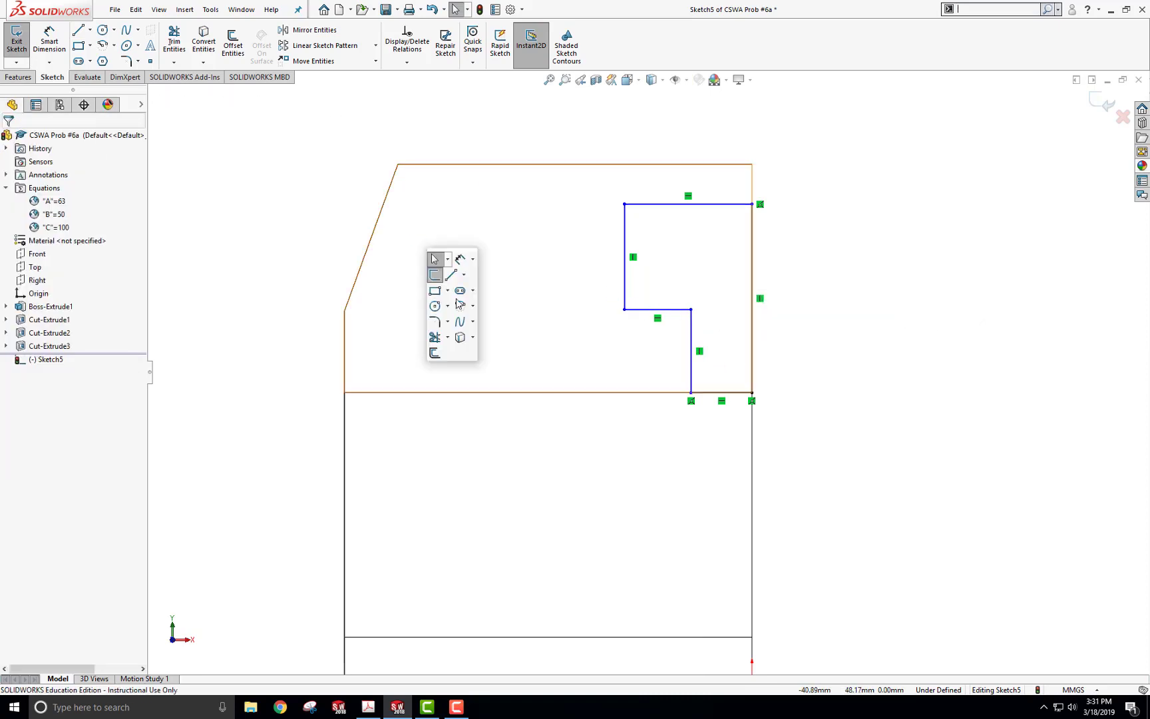
left_click(460, 259)
left_click(665, 204)
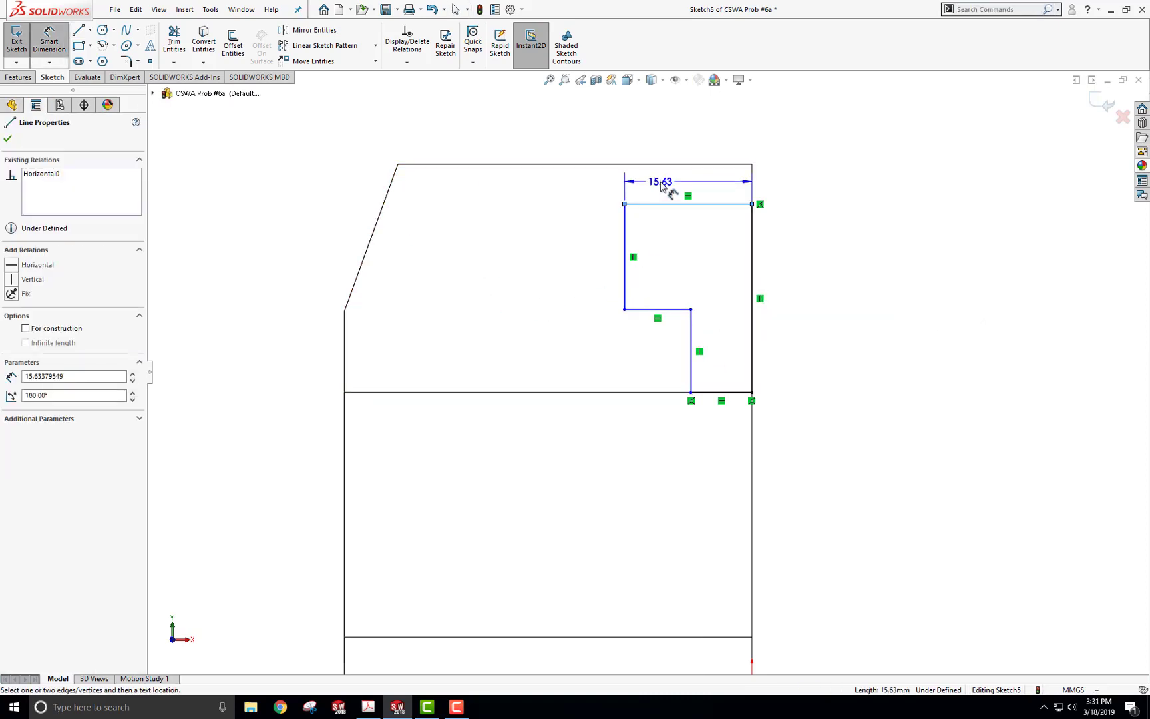
left_click(663, 187)
type("13")
key("Return")
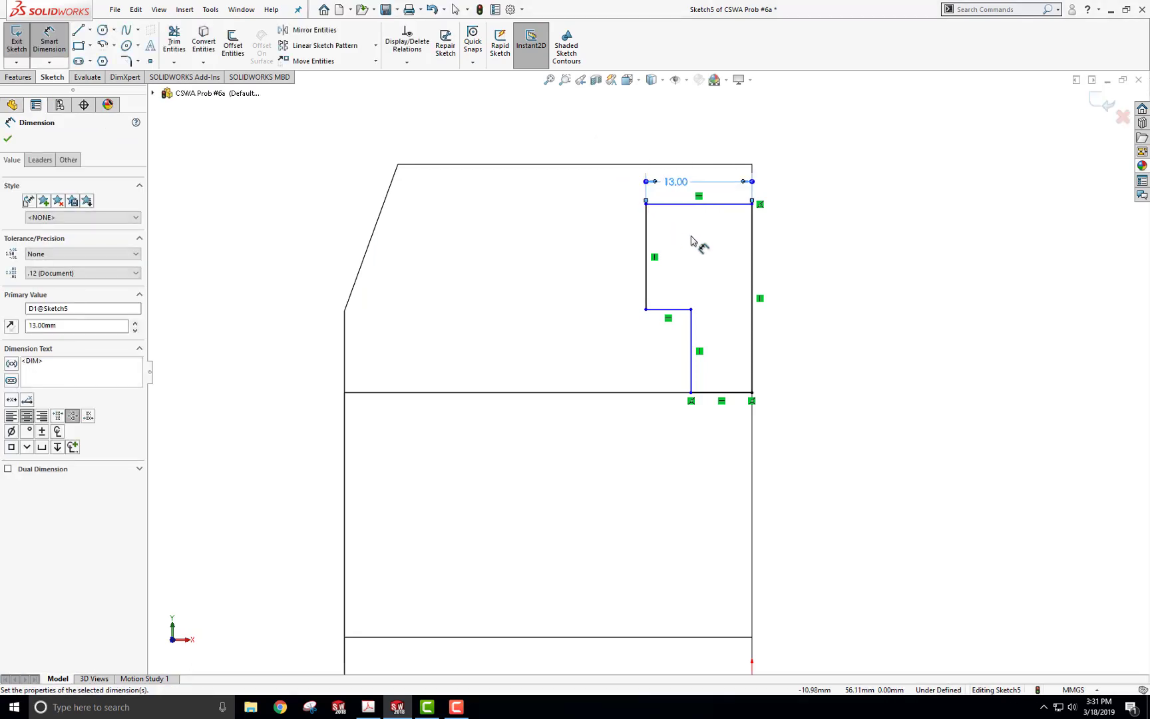
left_click(757, 298)
left_click(809, 300)
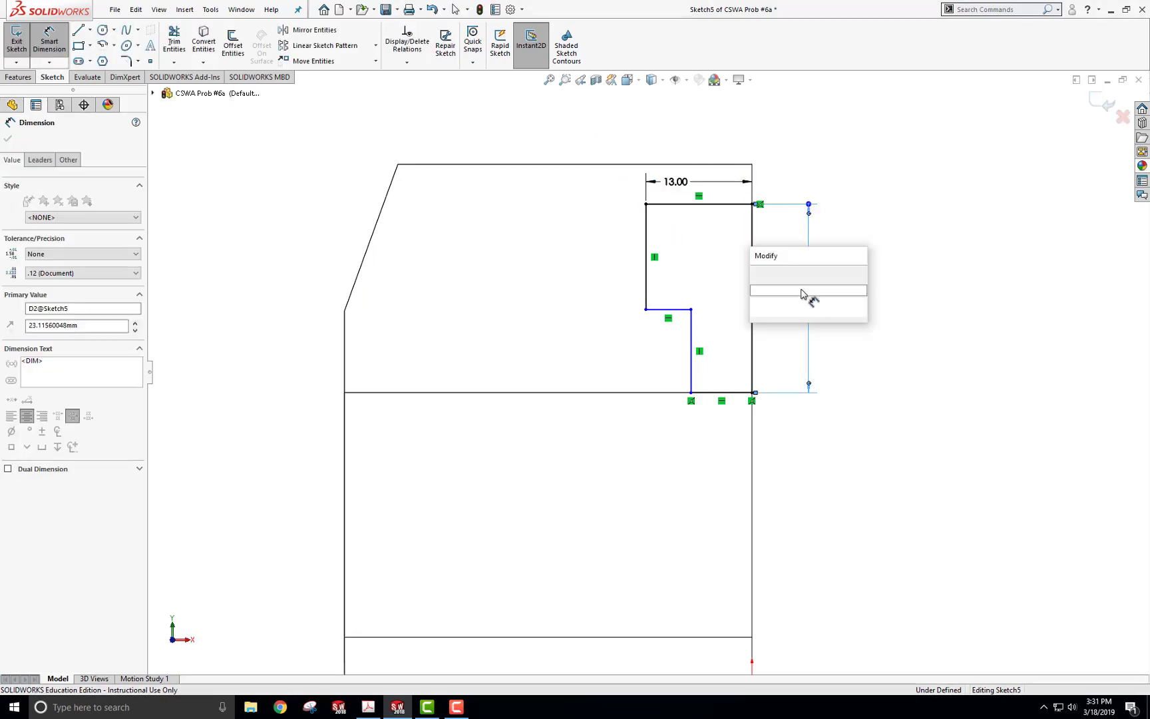
type("25")
key("Return")
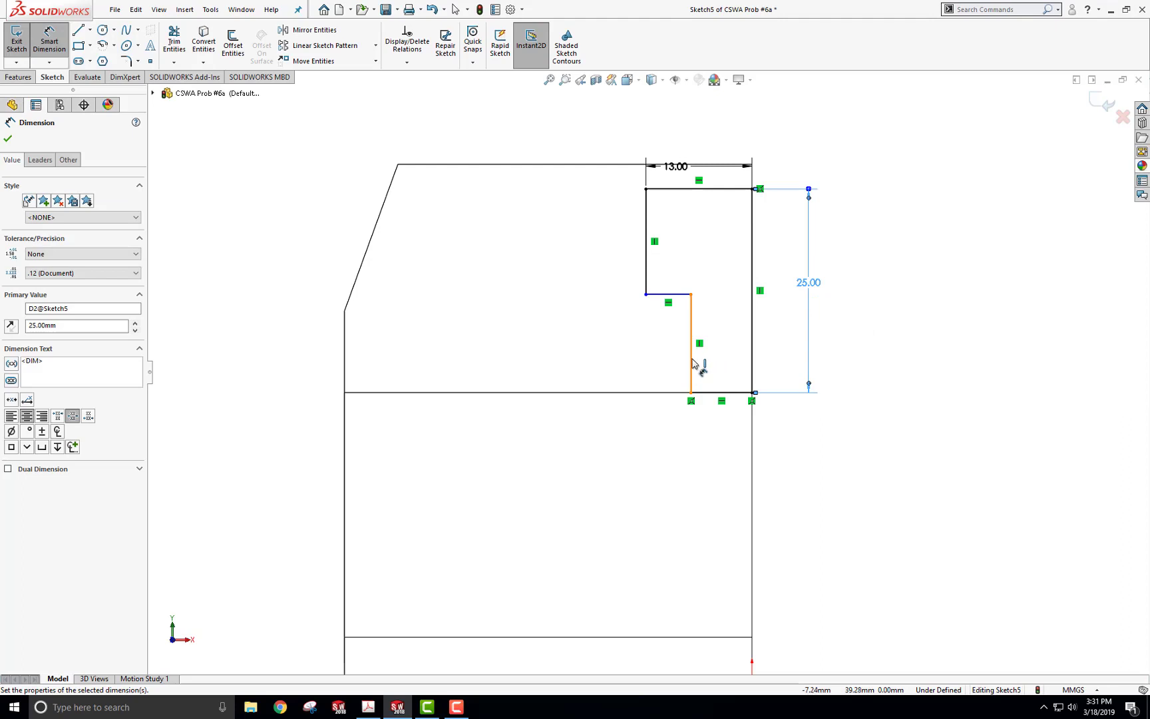
Dimension the profile's short lower vertical line as 10 mm and the horizontal step line as 5 mm.
left_click(693, 363)
left_click(729, 346)
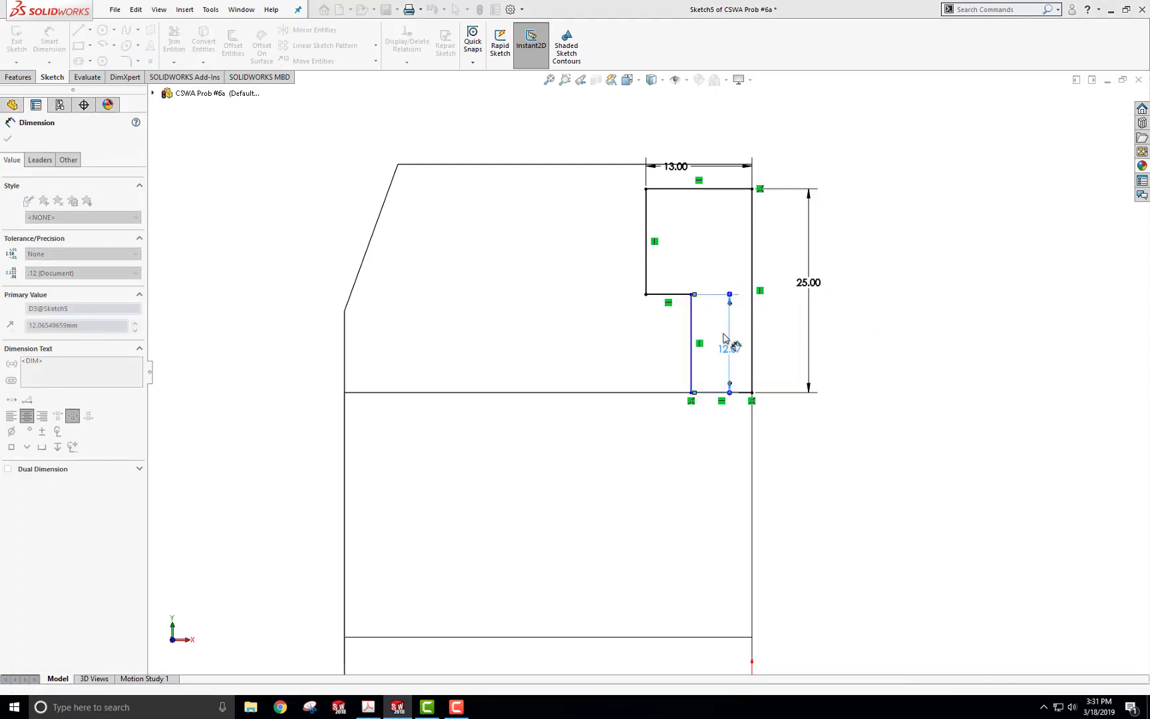
type("10")
key("Return")
left_click(669, 311)
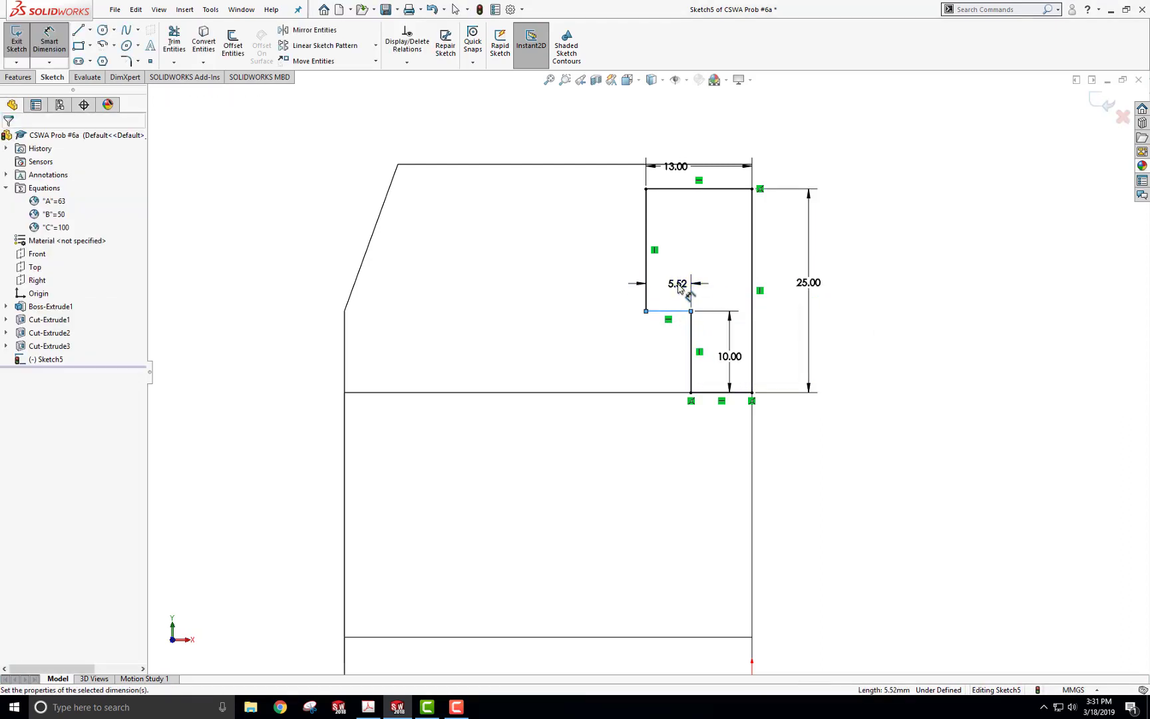
left_click(679, 284)
type("5")
key("Return")
left_click(941, 308)
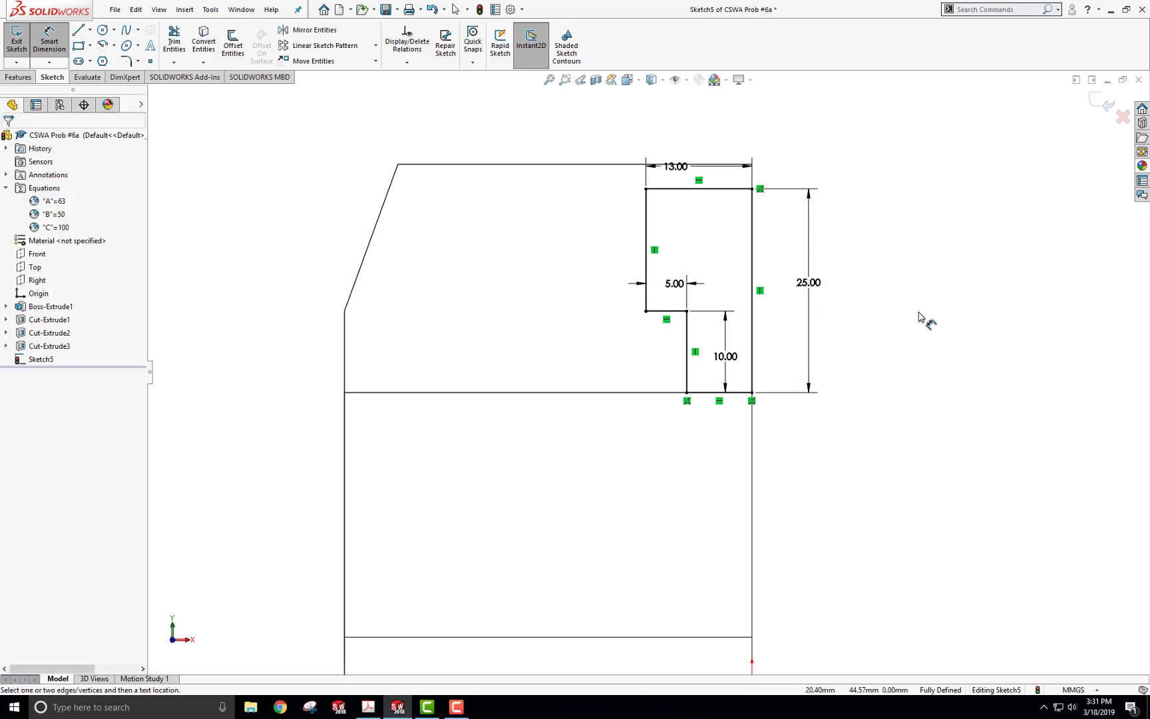
Finish the sketch and make a 360° revolved cut of the profile about the upper front face's lower edge.
mouse_move(919, 316)
middle_mouse_down()
mouse_move(847, 295)
mouse_move(732, 315)
mouse_move(835, 318)
mouse_move(742, 263)
middle_mouse_up()
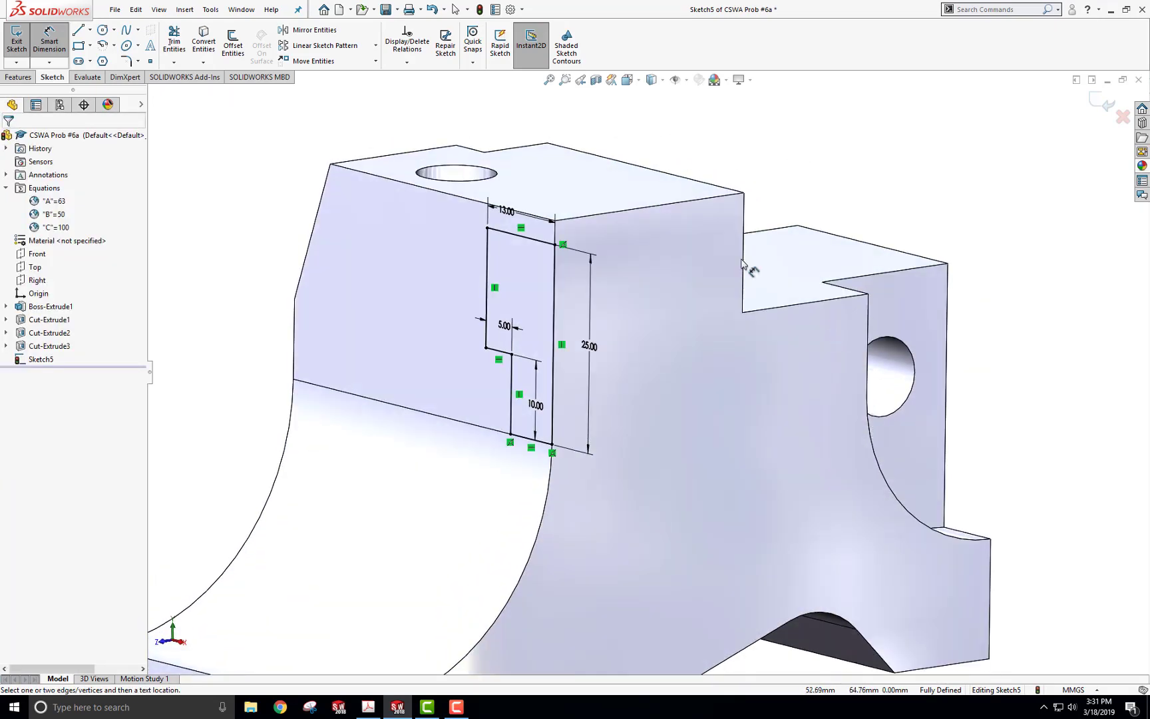
left_click(17, 43)
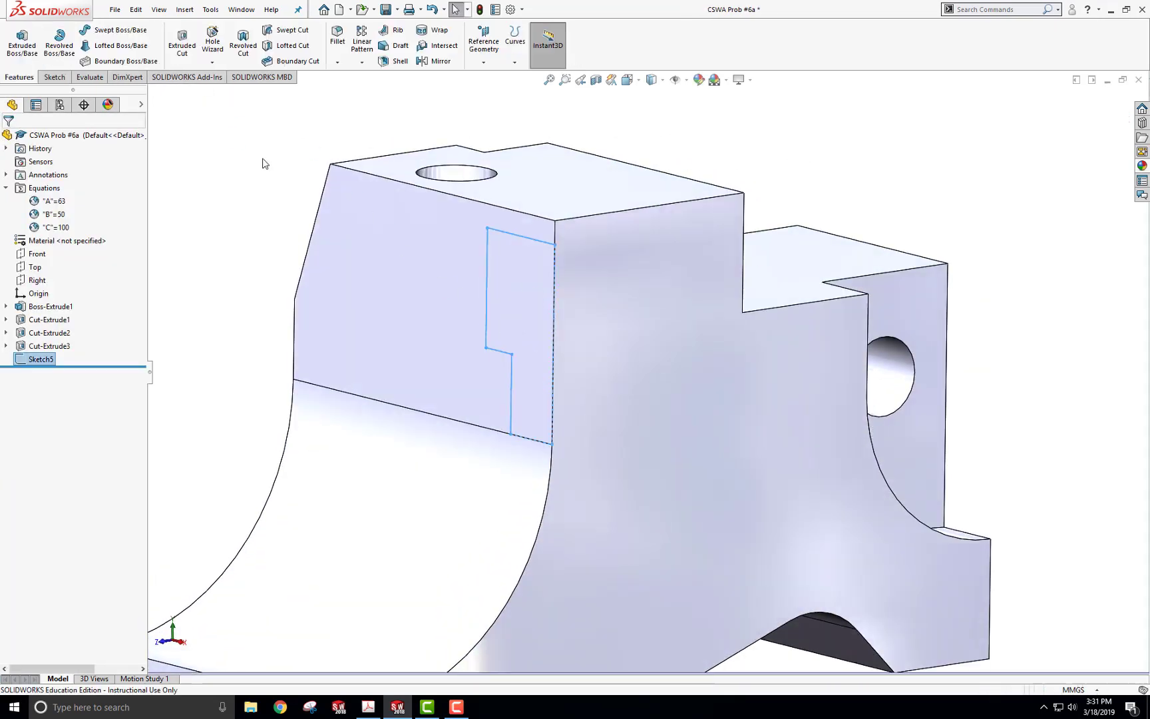
left_click(243, 45)
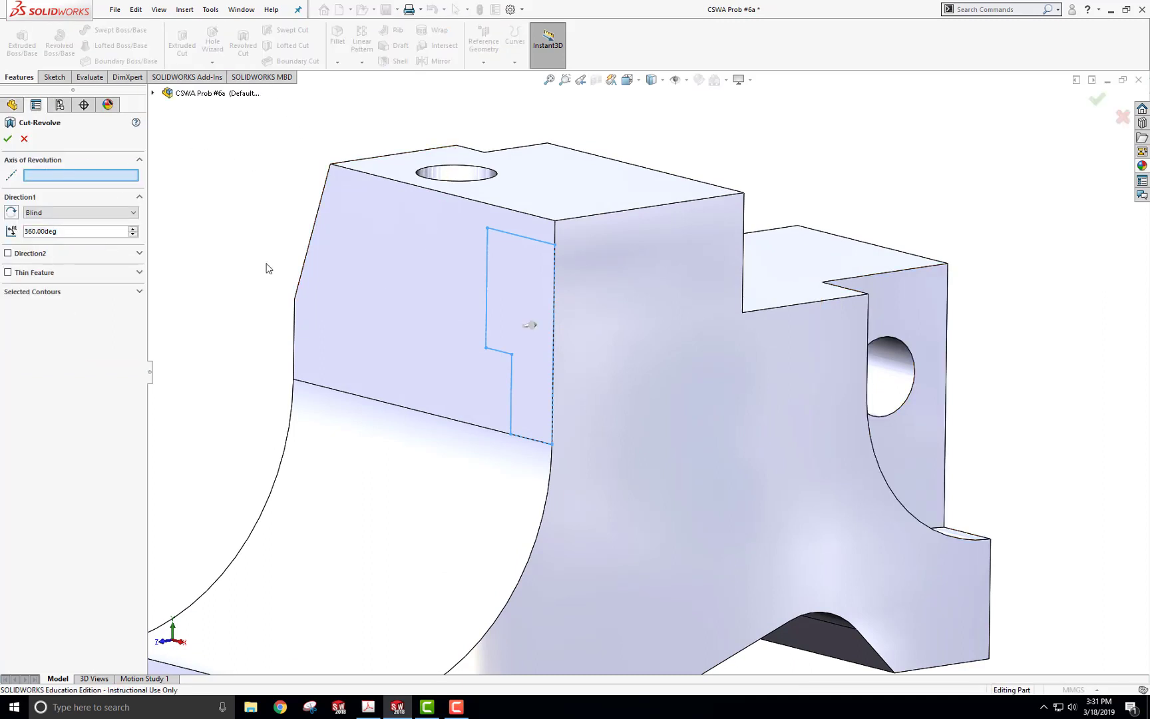
left_click(430, 418)
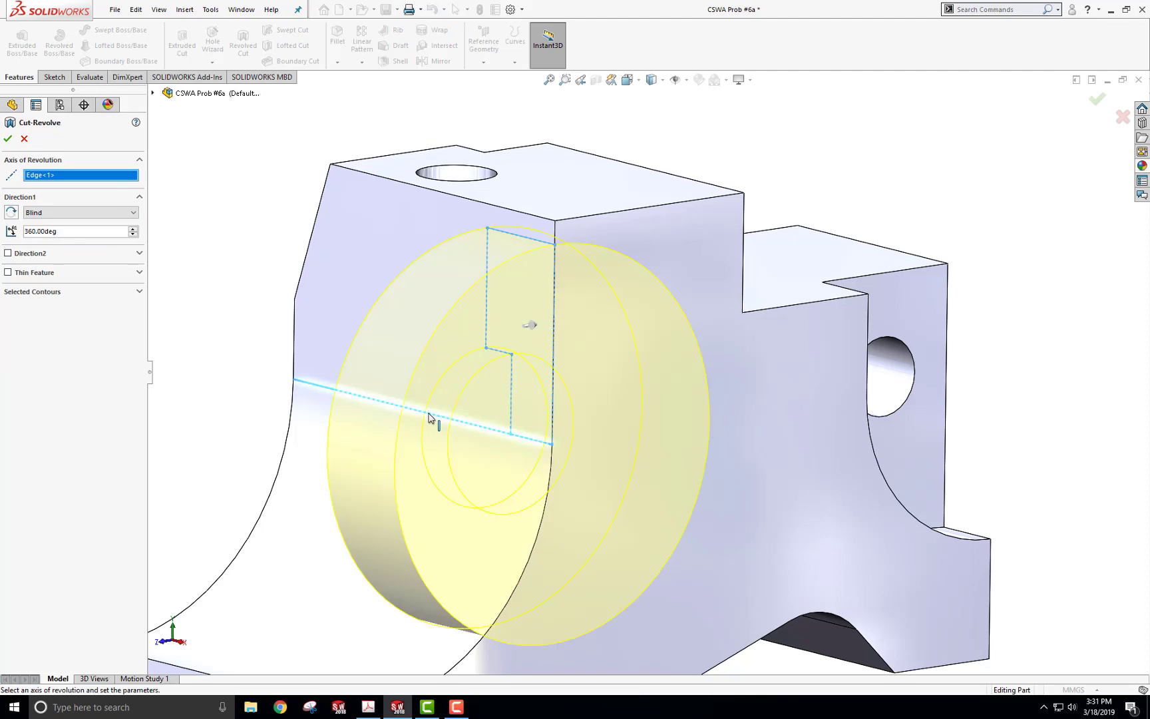
left_click(8, 138)
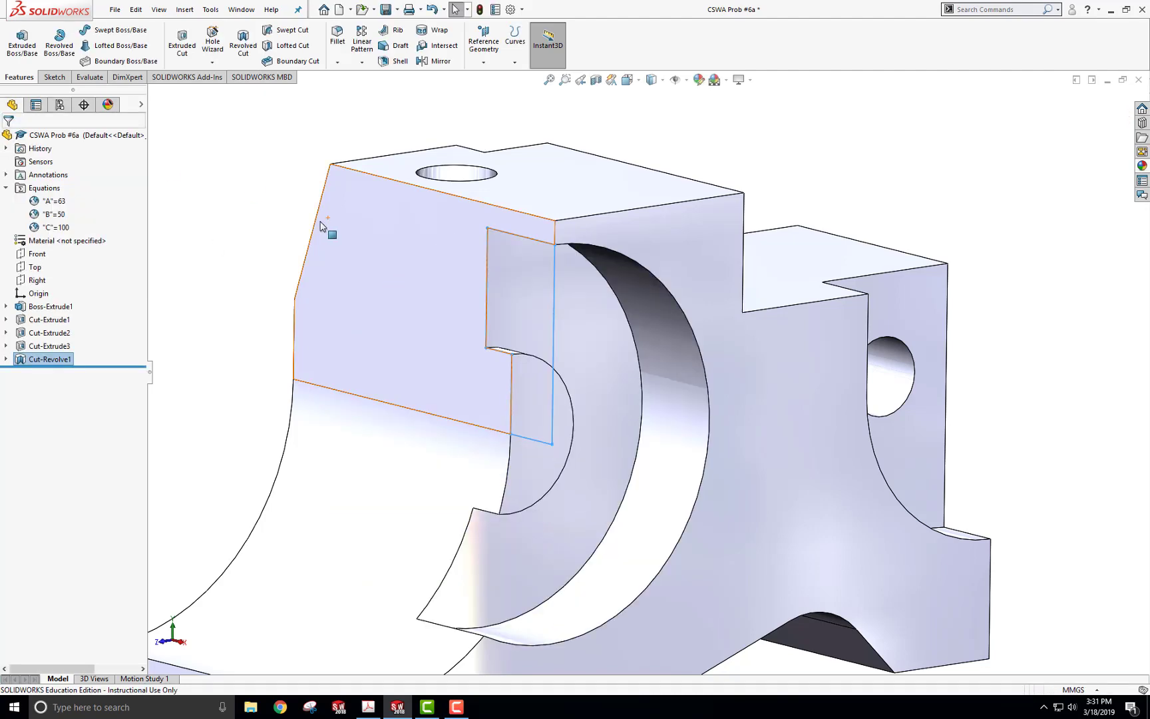
key("f")
middle_click_drag(876, 182, 808, 216)
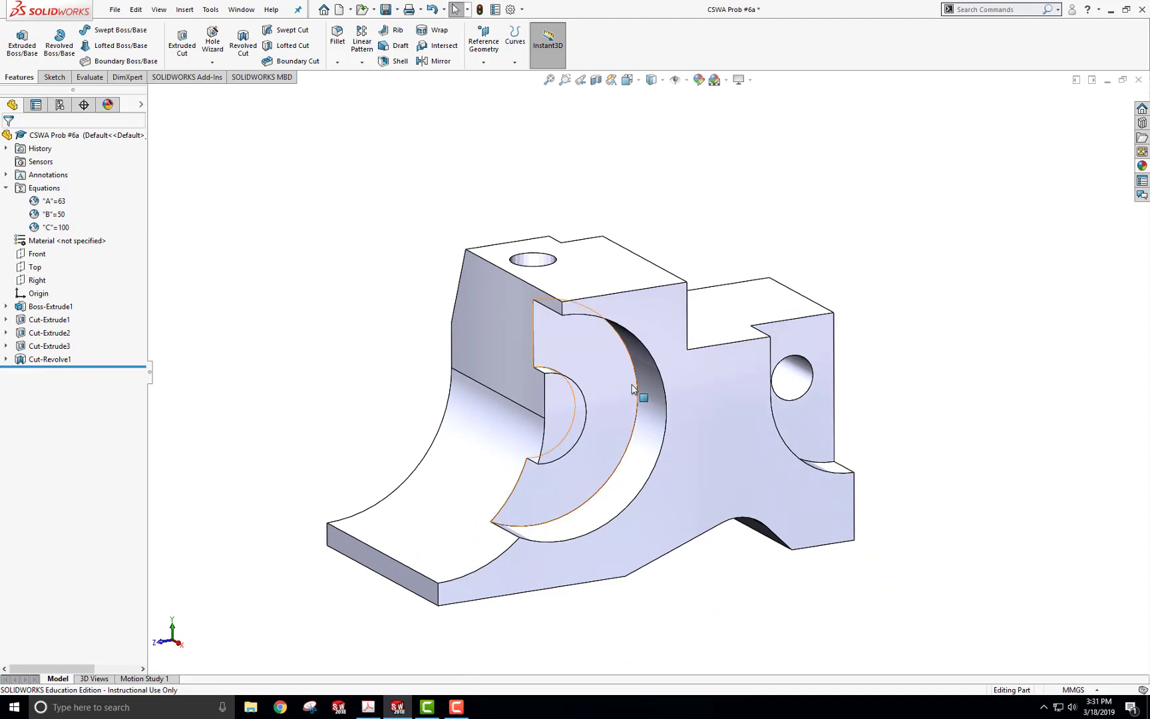
Switch to the problem drawing PDF, check the curved lip's width and radius, and return to the SOLIDWORKS part.
key("alt+Tab")
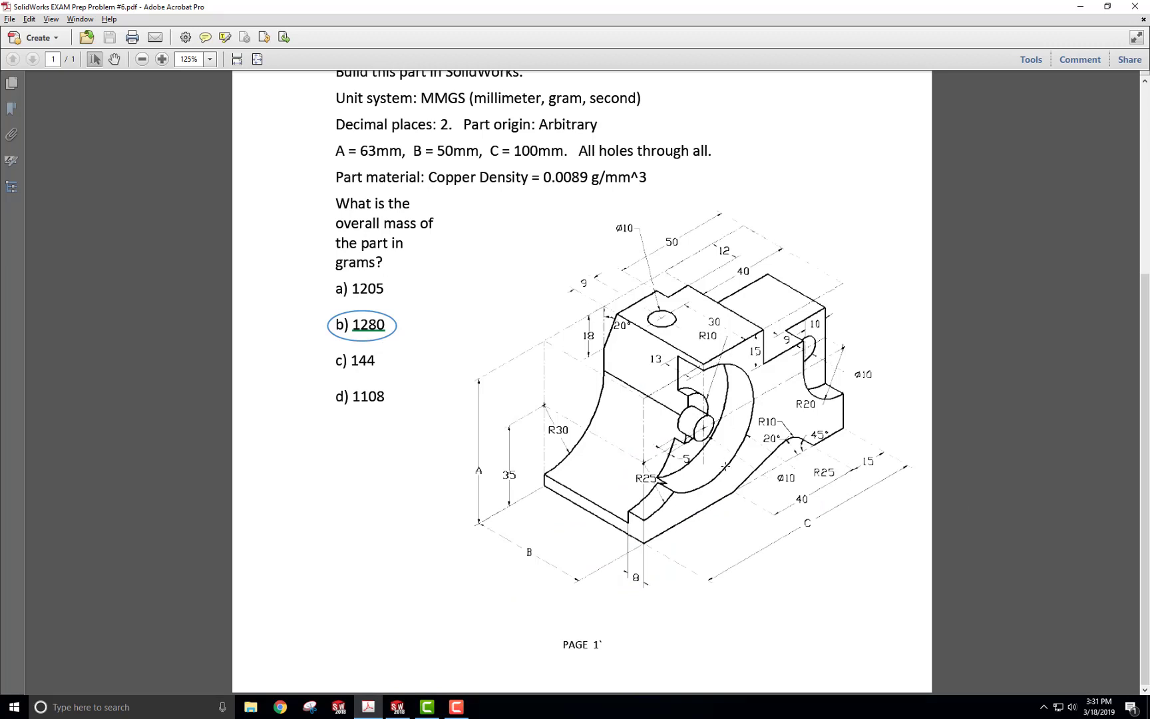
left_click_drag(778, 490, 761, 470)
left_click(902, 544)
left_click_drag(627, 566, 664, 595)
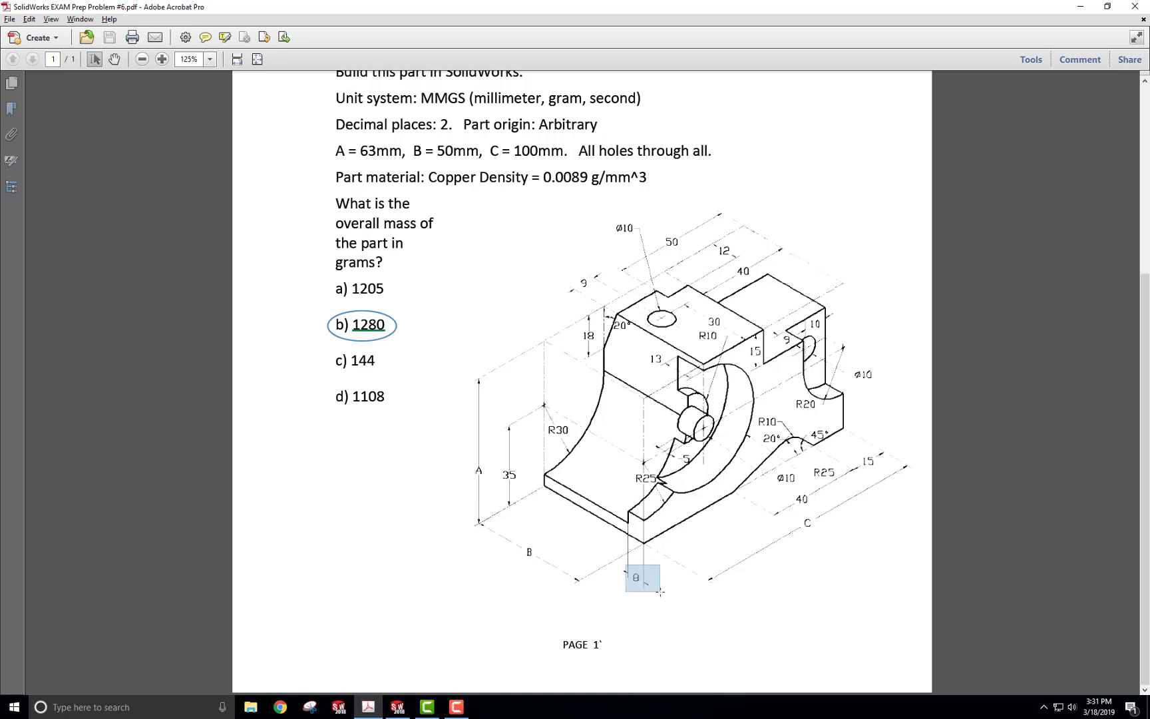
left_click(907, 452)
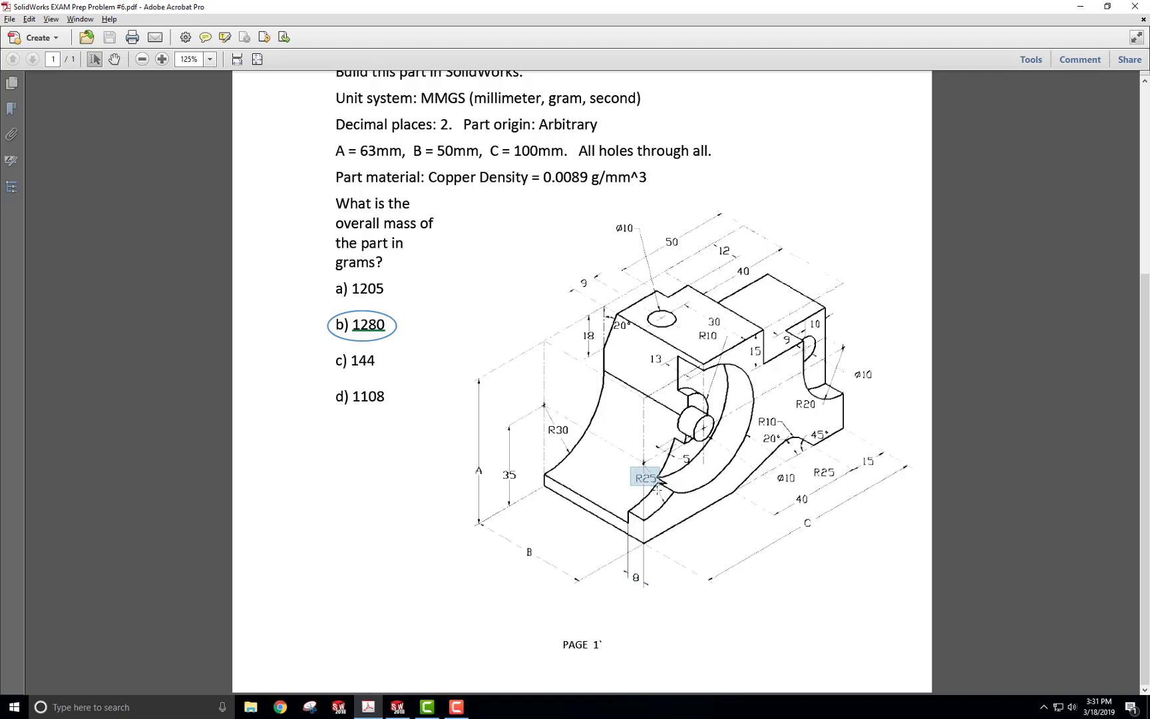
left_click_drag(656, 489, 663, 504)
key("alt+Tab")
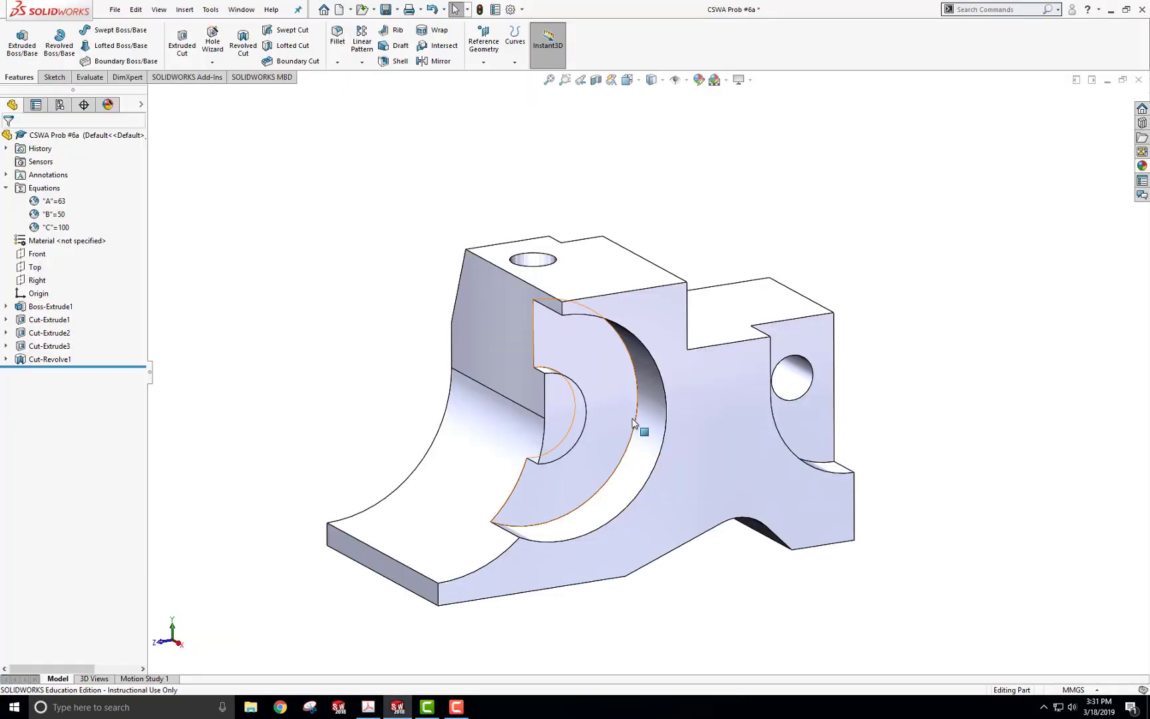
Start a sketch on the part's large side face and draw a circle of about 4.7 mm radius centred on the revolved recess.
left_click(54, 77)
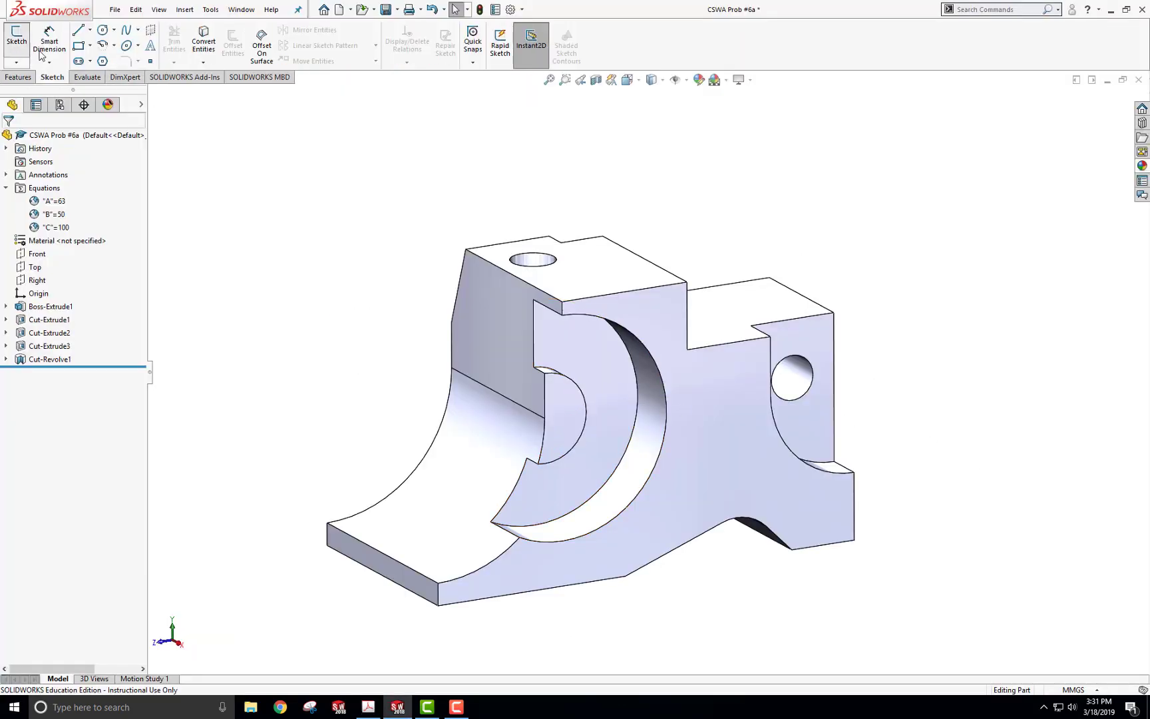
left_click(16, 36)
left_click(701, 388)
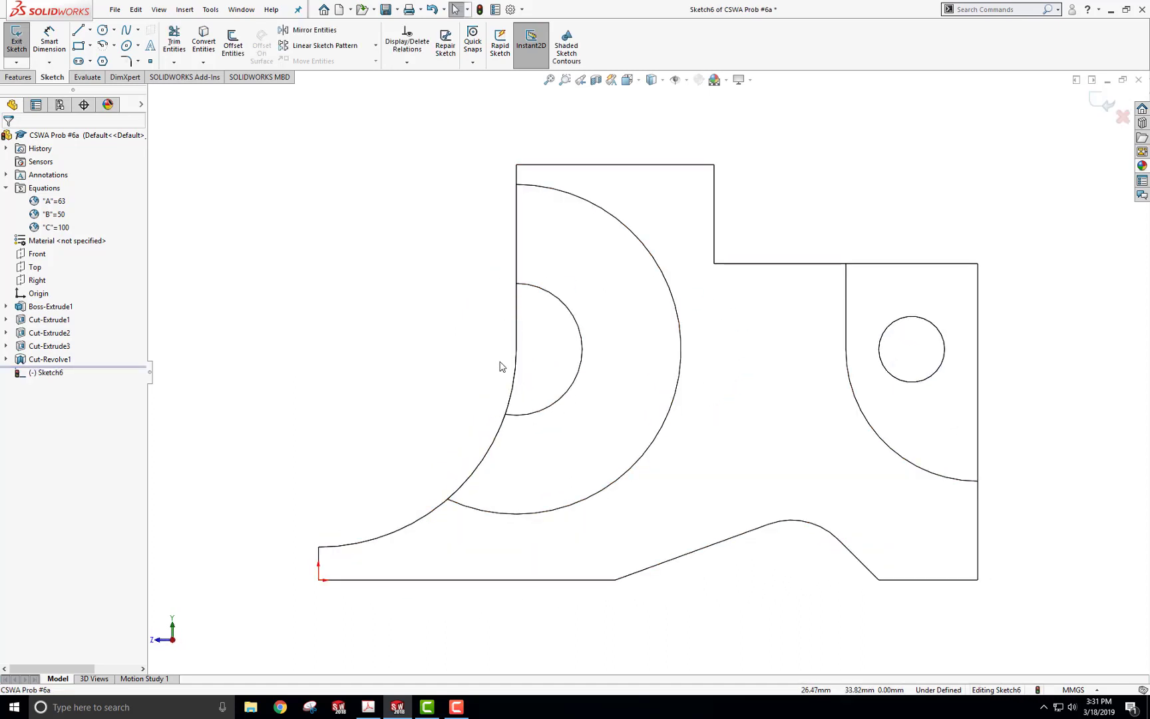
left_click(103, 33)
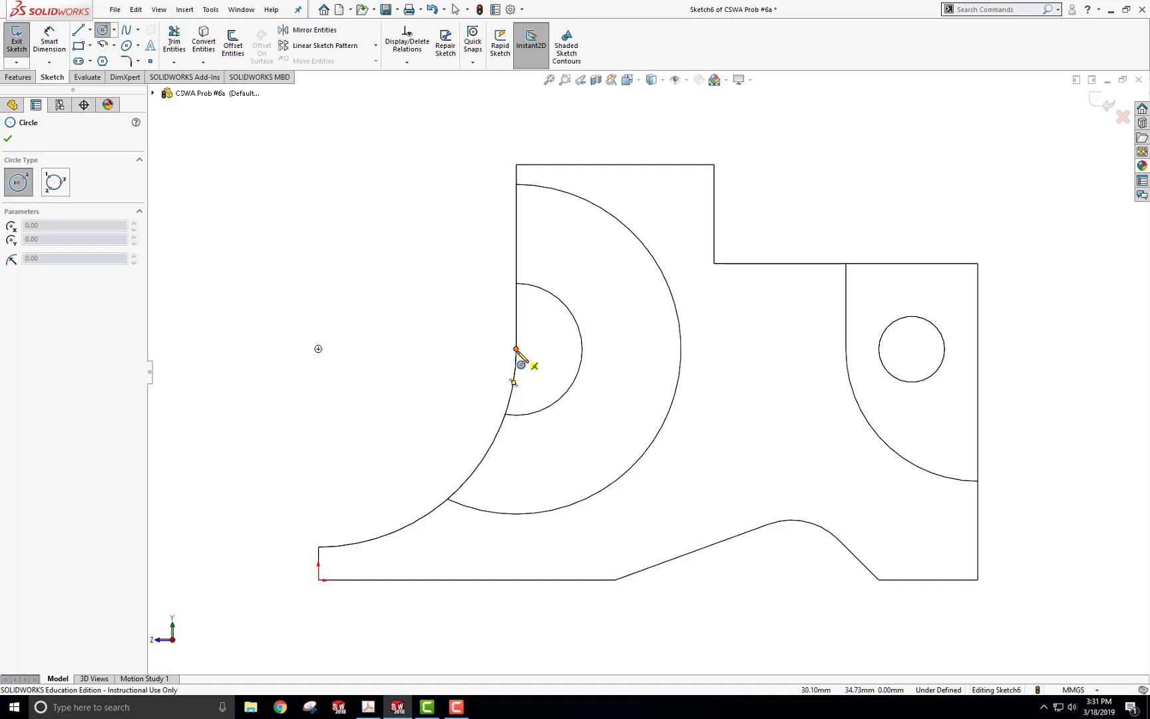
left_click_drag(516, 349, 543, 365)
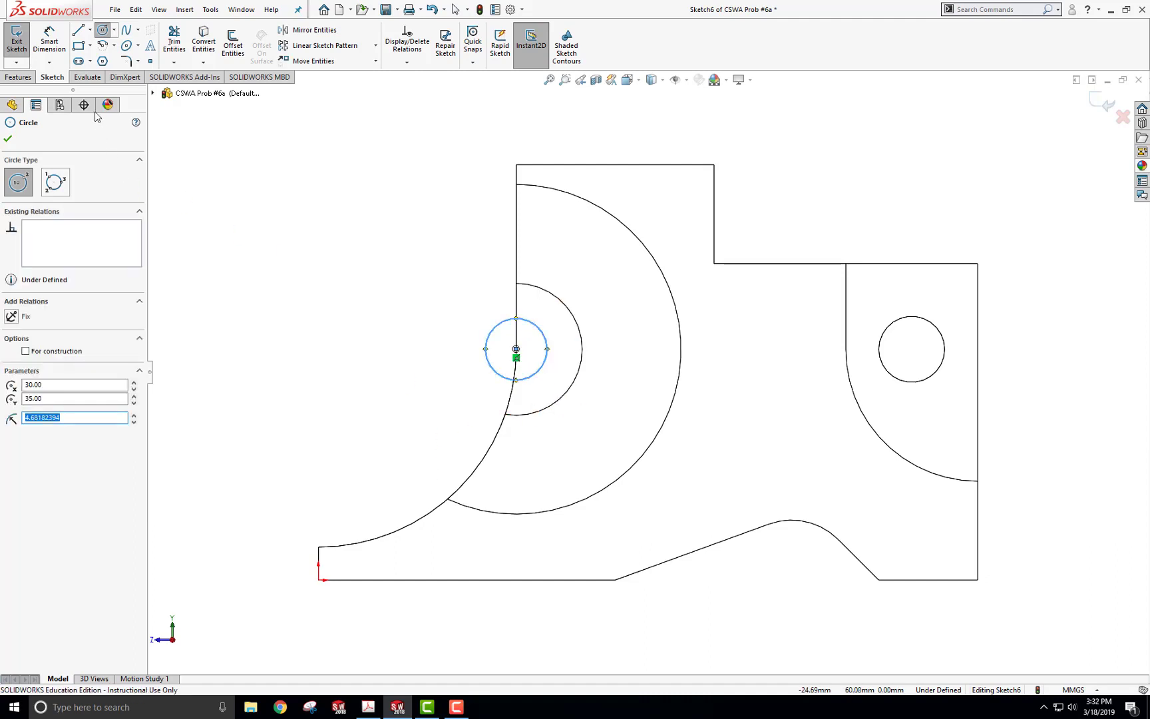
Sketch a vertical line upward from the front lower end of the body's concave arc edge.
left_click(79, 30)
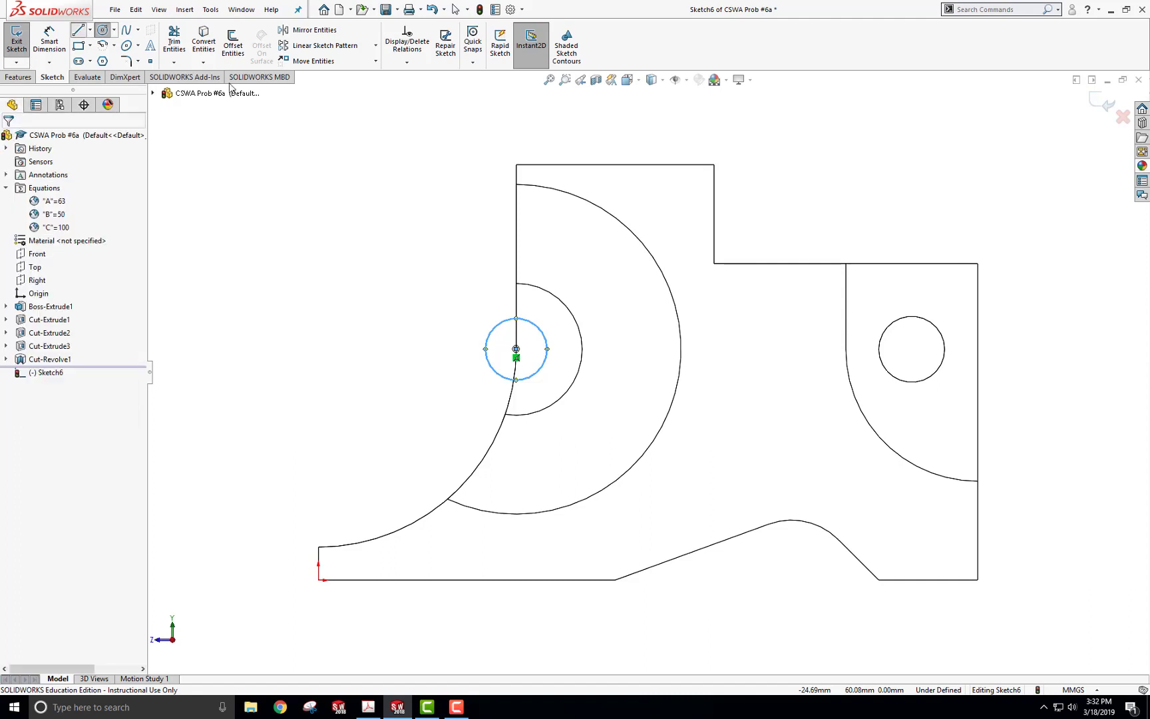
left_click(319, 547)
left_click(318, 453)
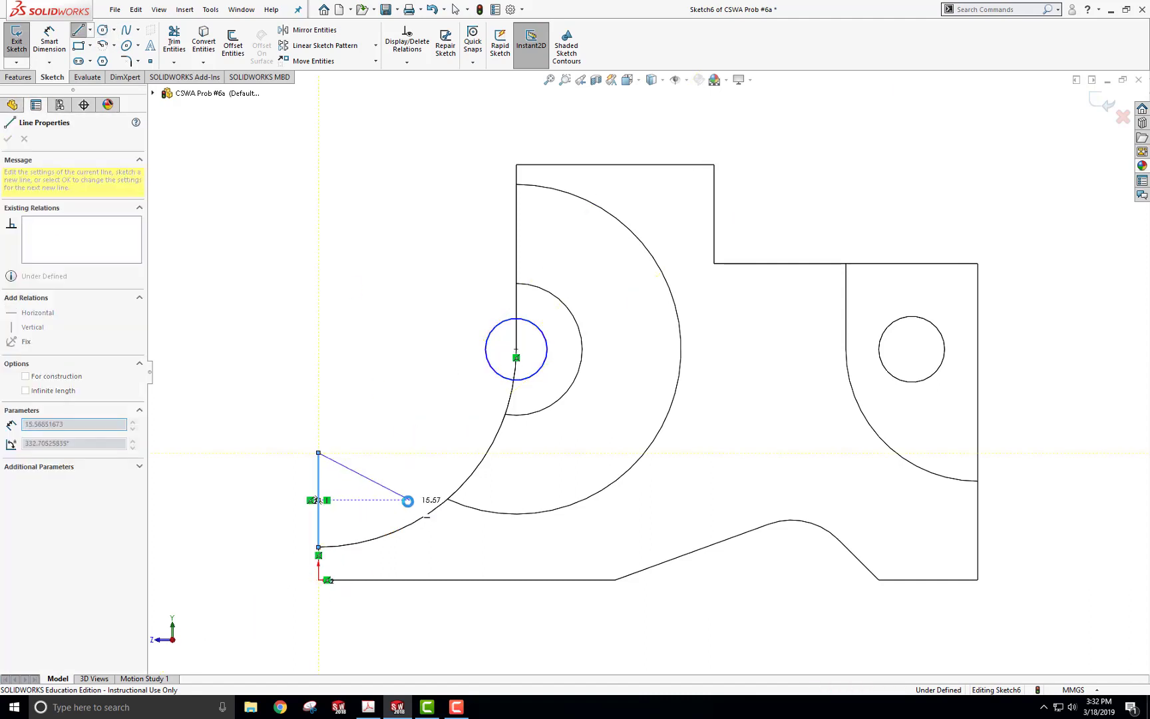
key("Escape")
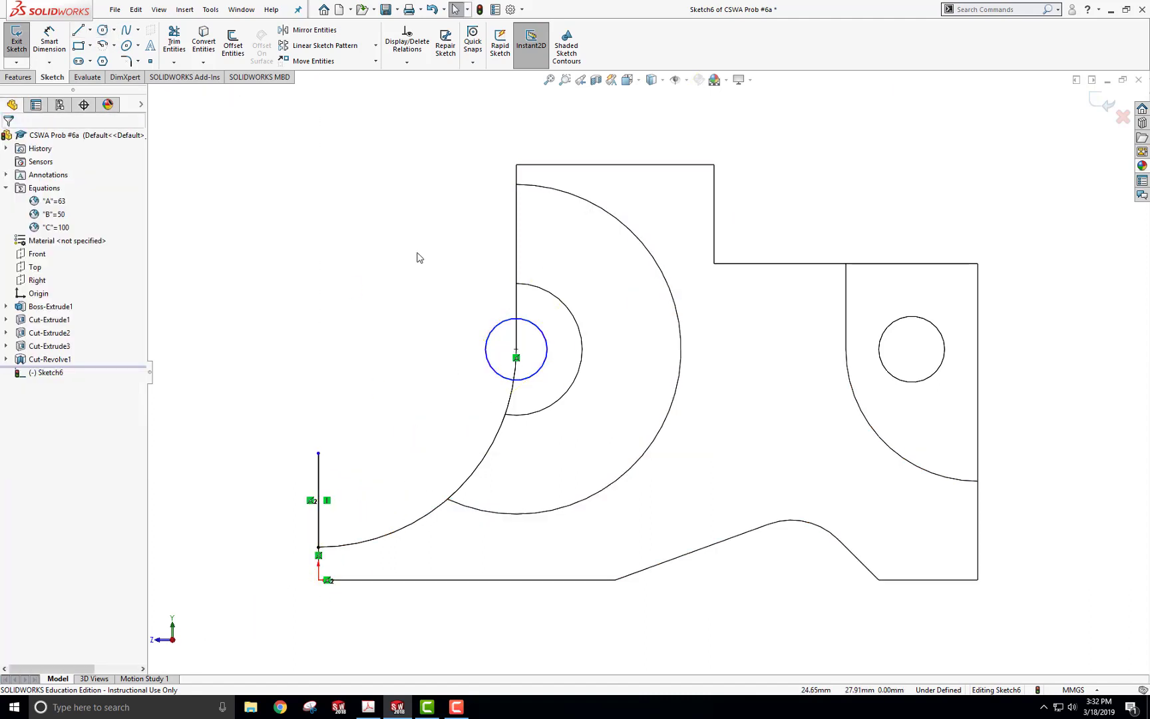
Convert the revolved recess's large outer arc and the lower front portion of the body's concave edge into sketch entities.
left_click(205, 53)
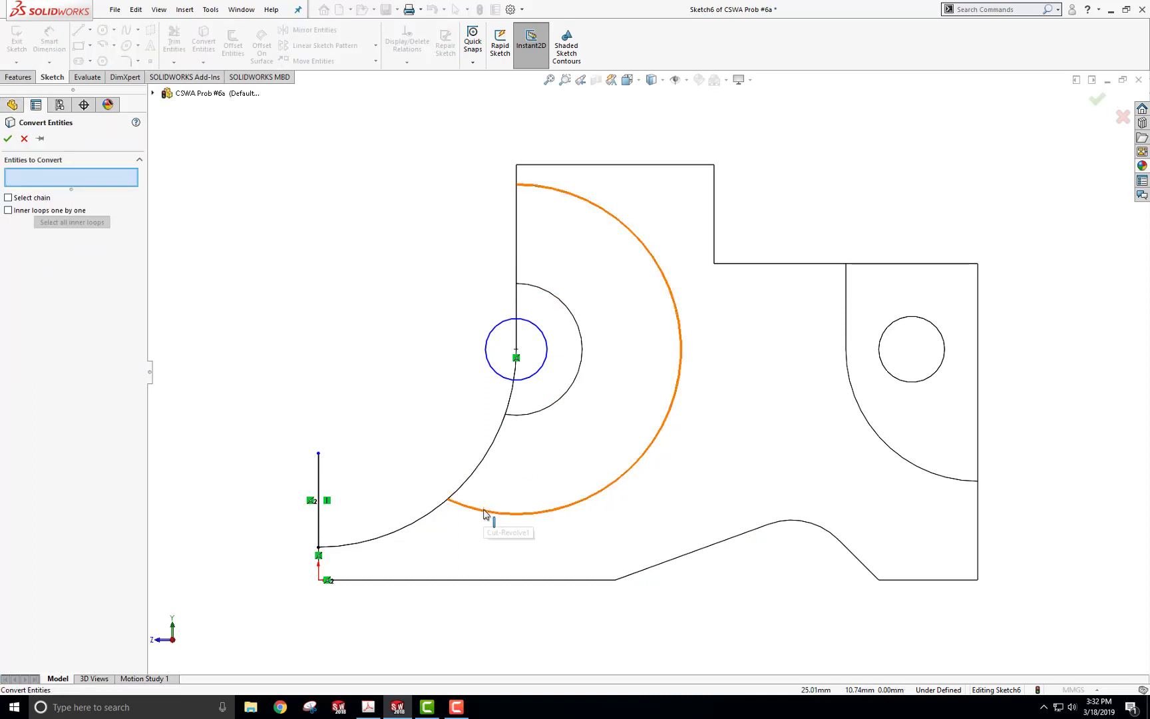
left_click(488, 512)
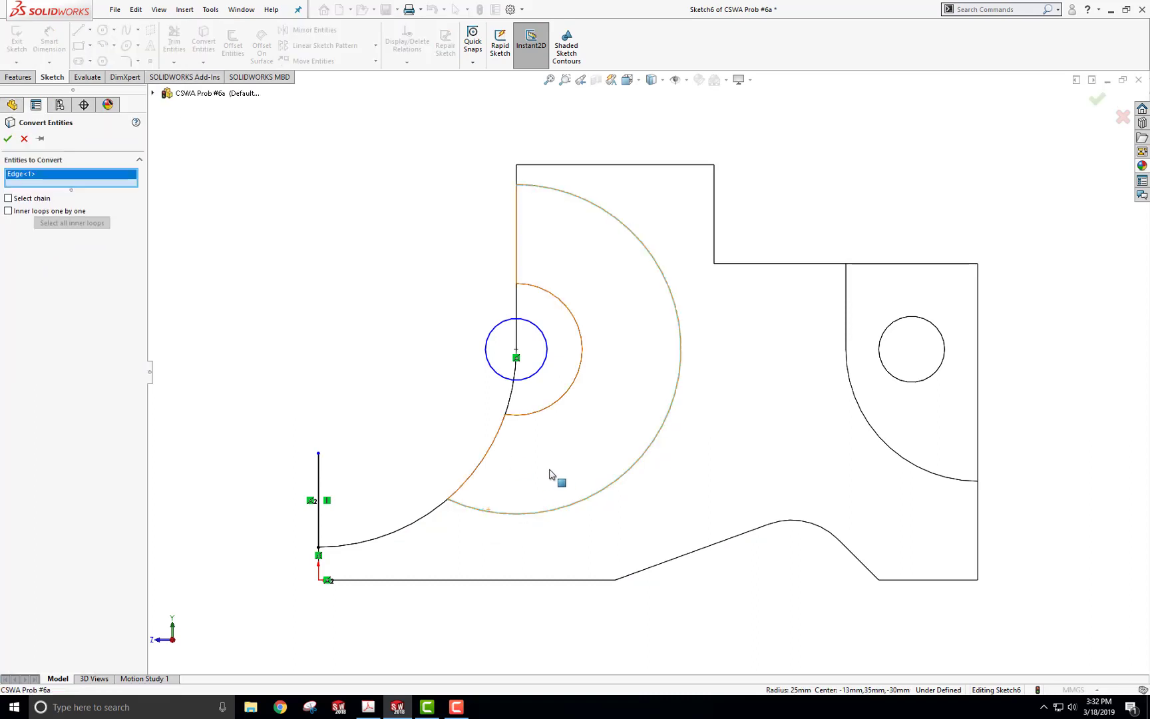
left_click(8, 138)
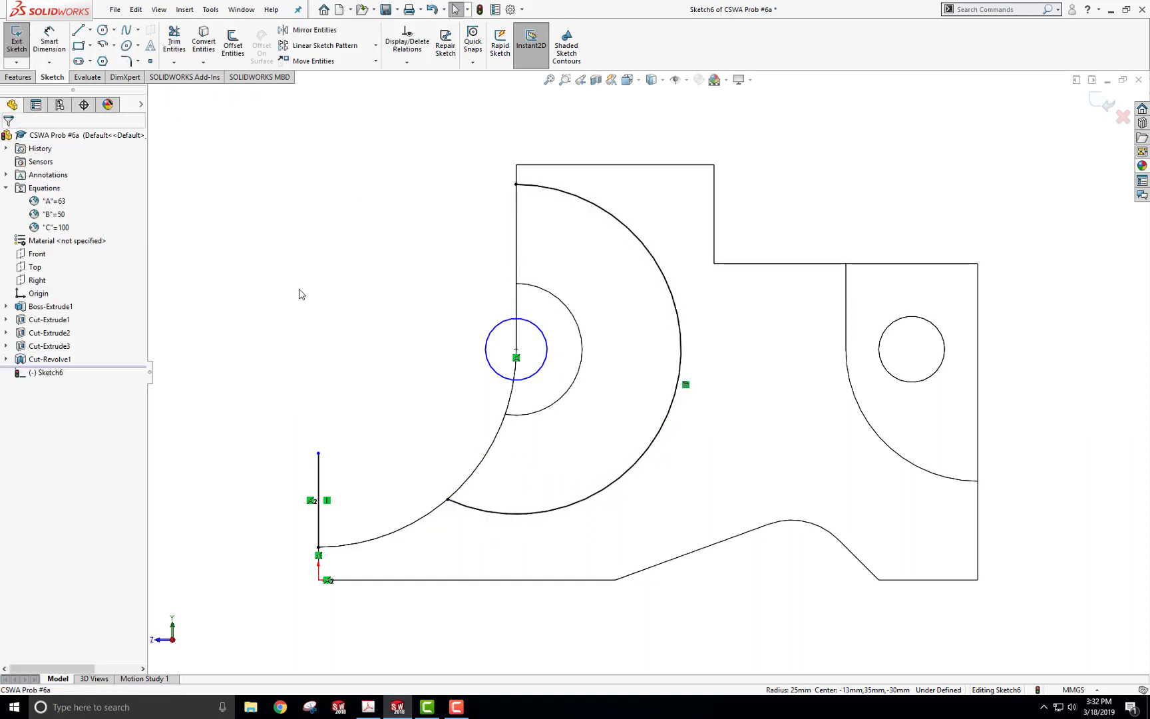
left_click(203, 43)
left_click(403, 533)
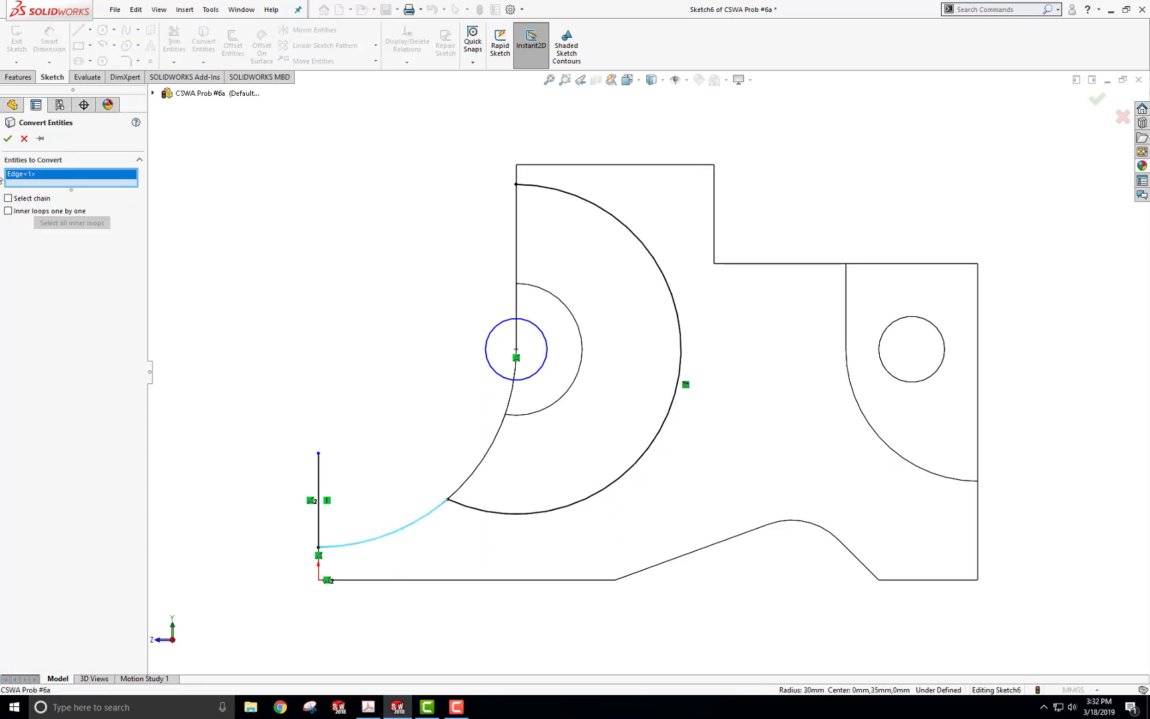
left_click(8, 140)
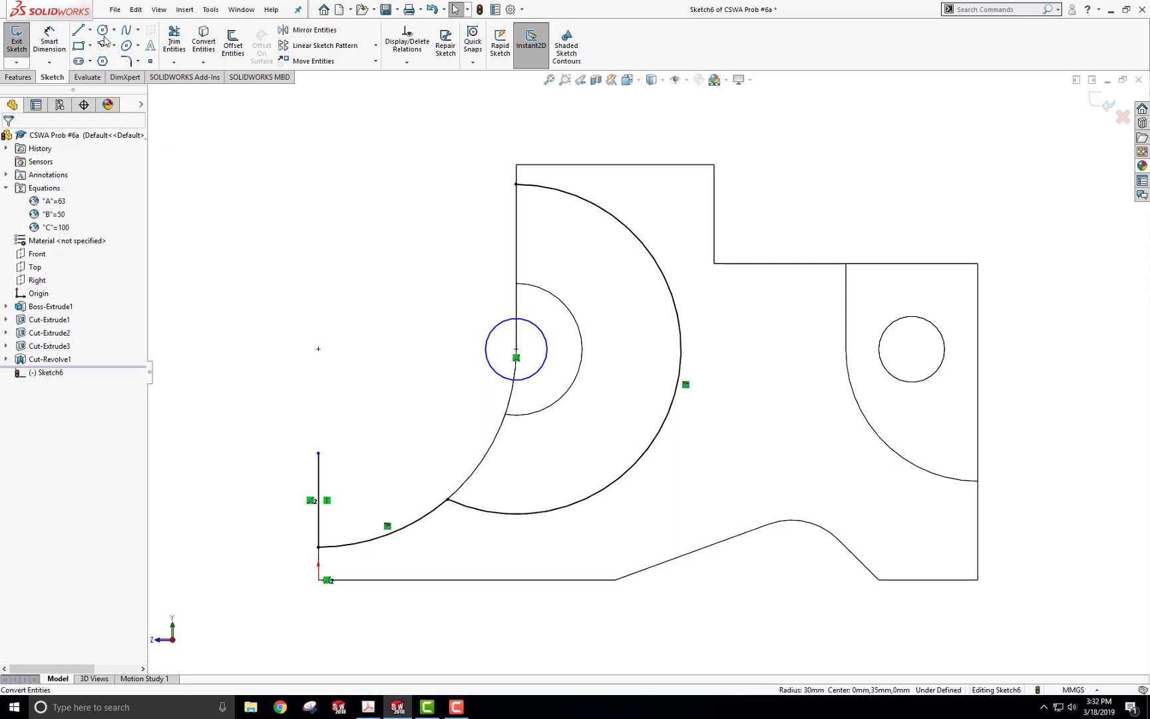
Sketch a centrepoint arc concentric with the body's concave edge, starting on the vertical line and curving above that edge.
key("a")
left_click(318, 349)
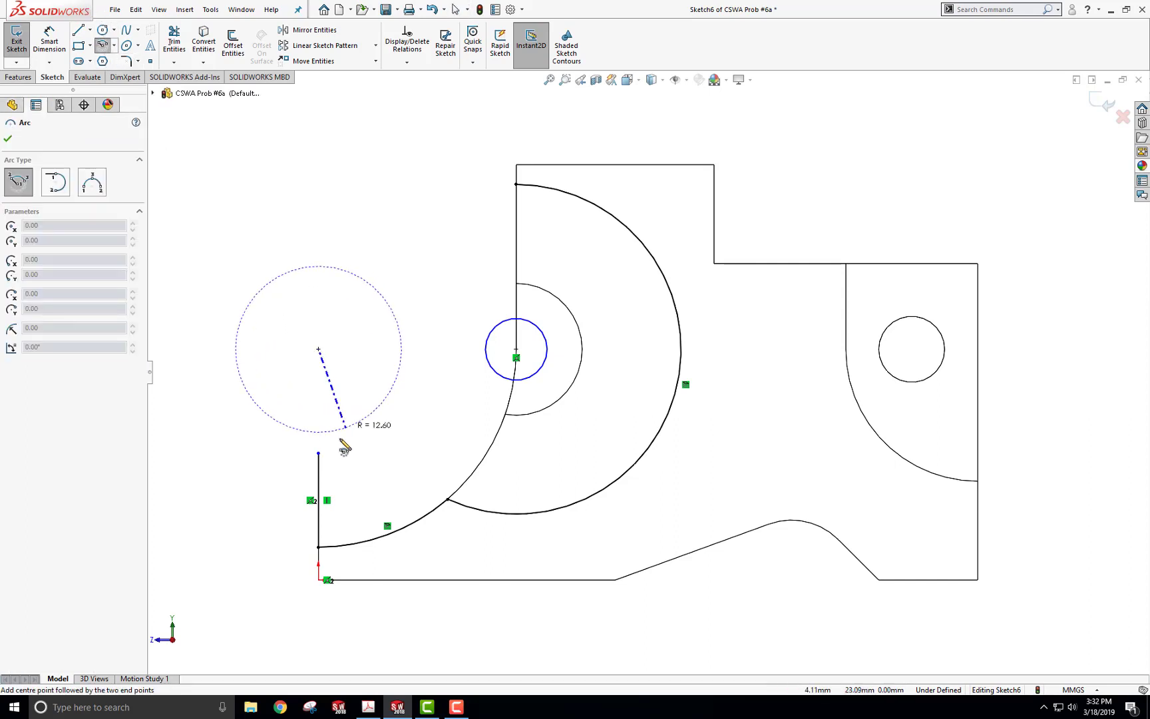
left_click(318, 484)
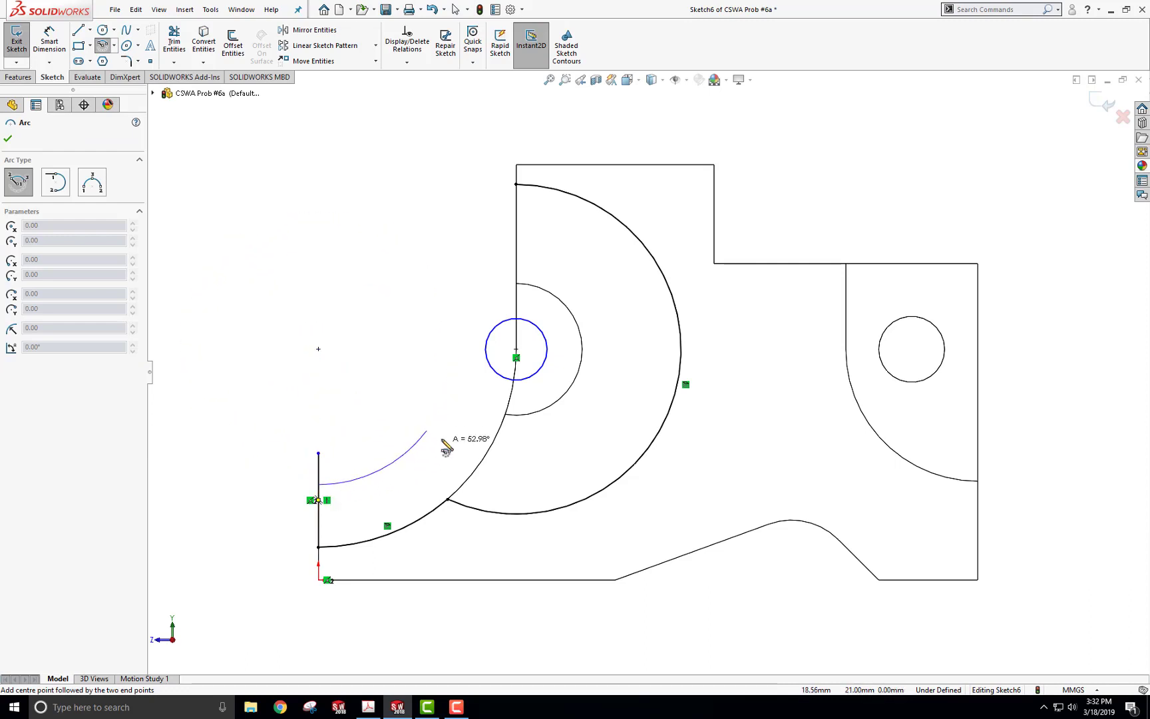
left_click(431, 424)
key("Escape")
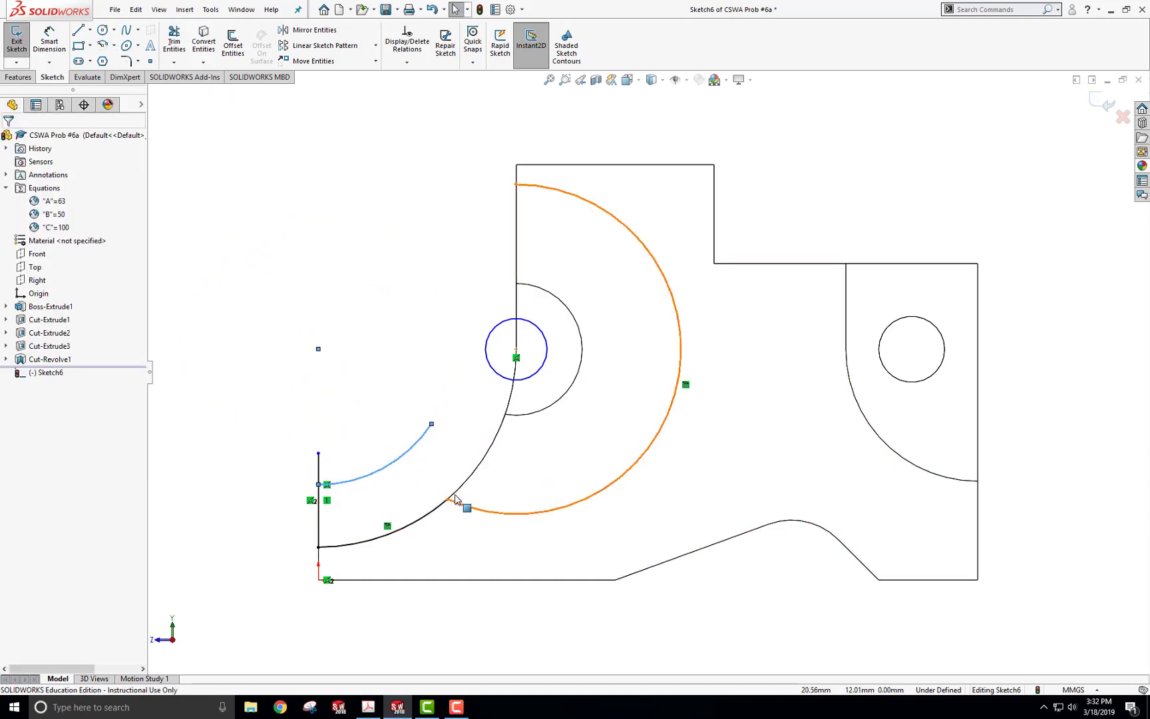
Extend the converted outer recess arc until it meets the newly drawn concentric arc.
left_click(174, 61)
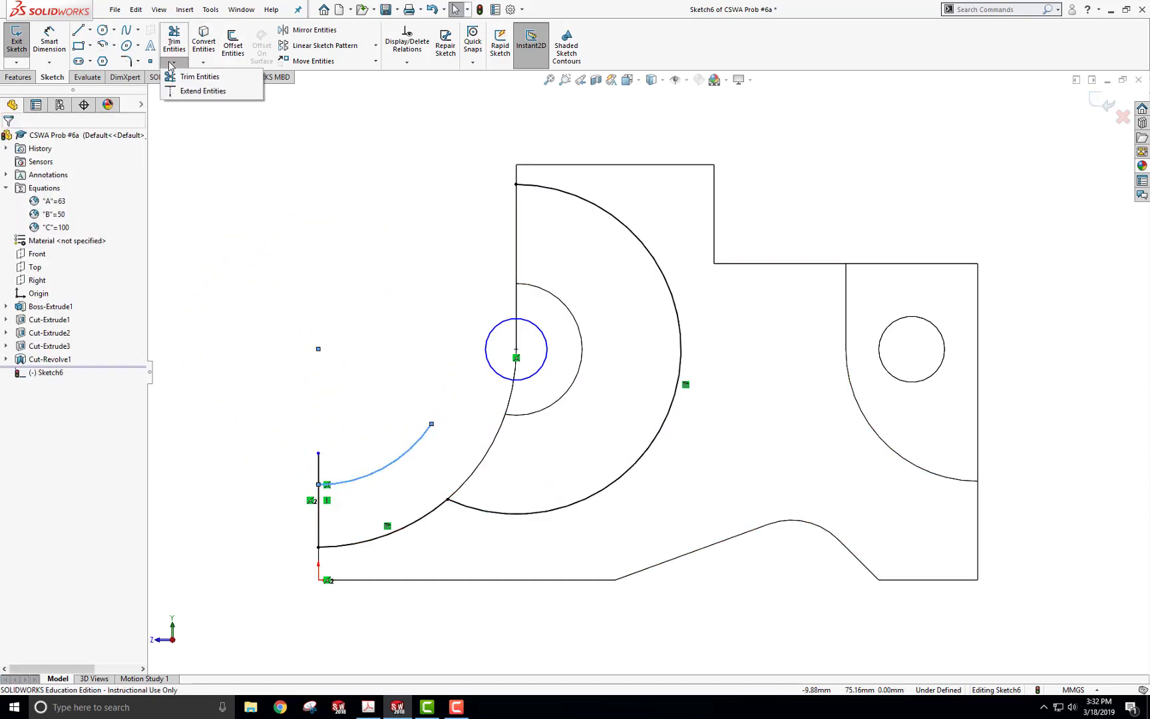
left_click(193, 91)
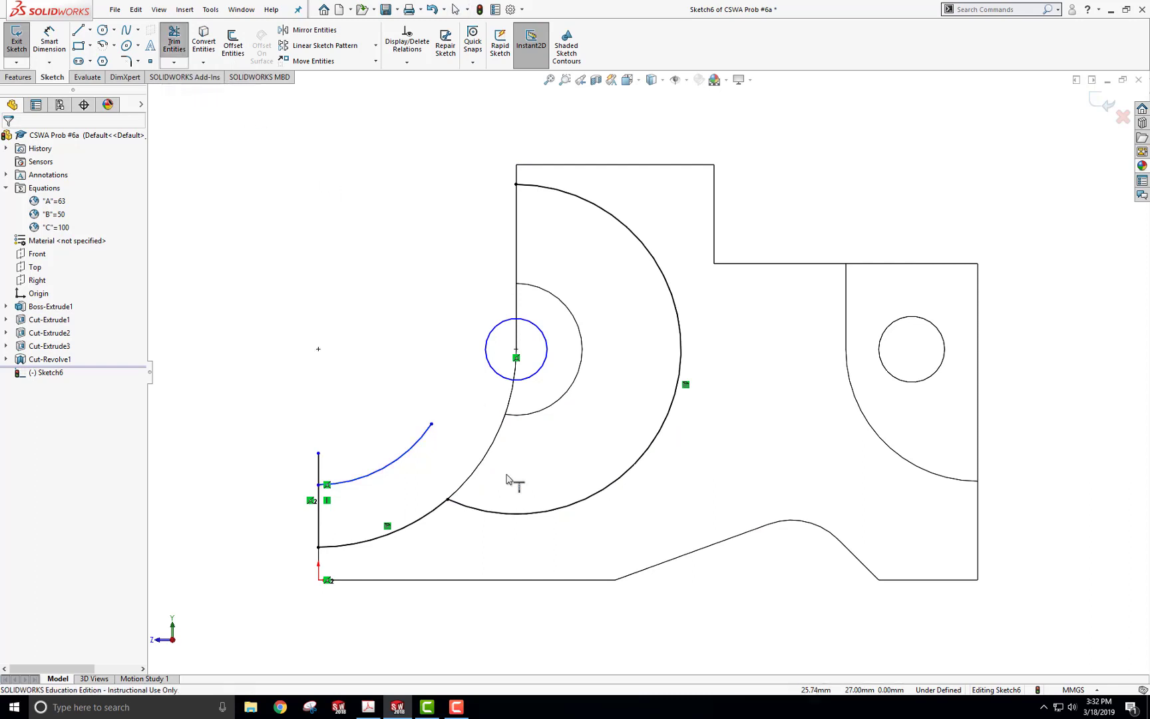
left_click(458, 505)
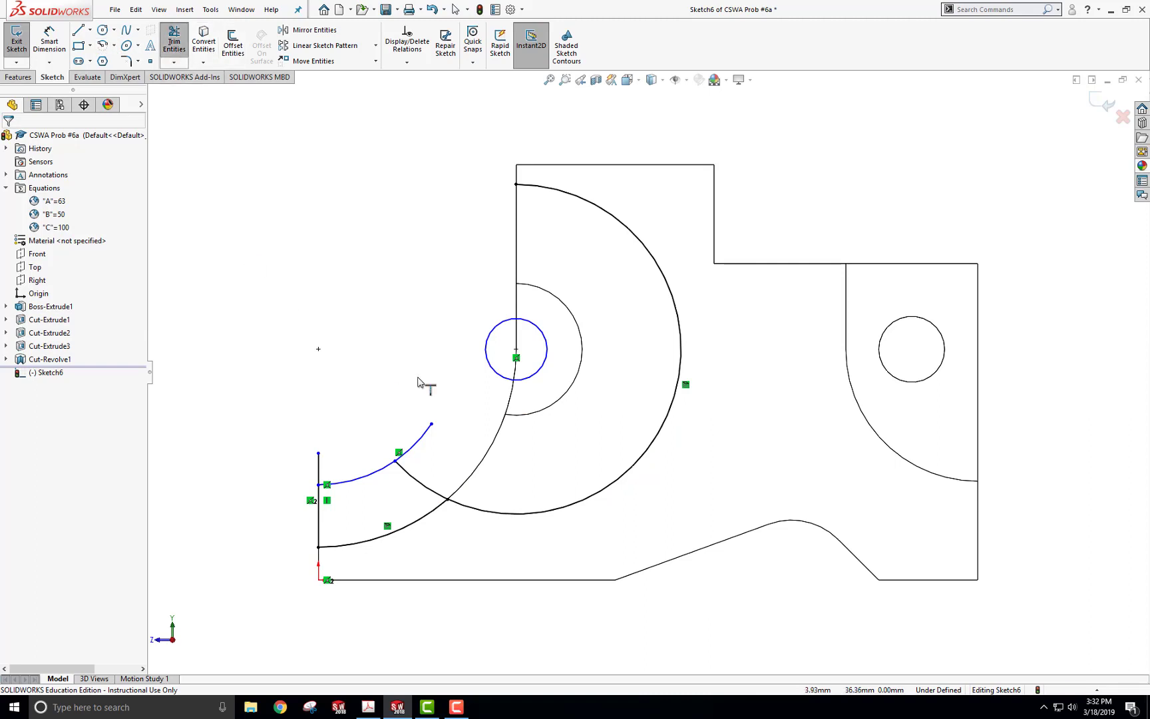
Power trim the overhanging ends of the concentric arc, vertical line and converted recess arc, leaving a closed curved lip profile.
left_click(174, 43)
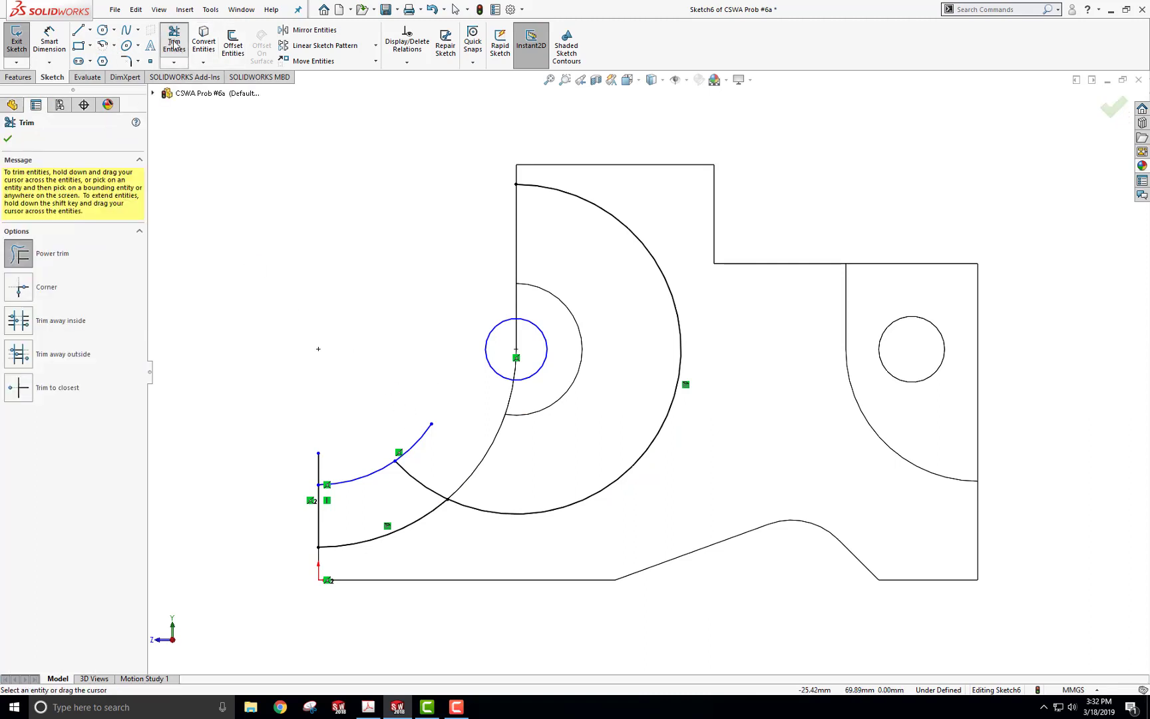
left_click(174, 43)
left_click(173, 44)
left_click_drag(398, 422, 429, 446)
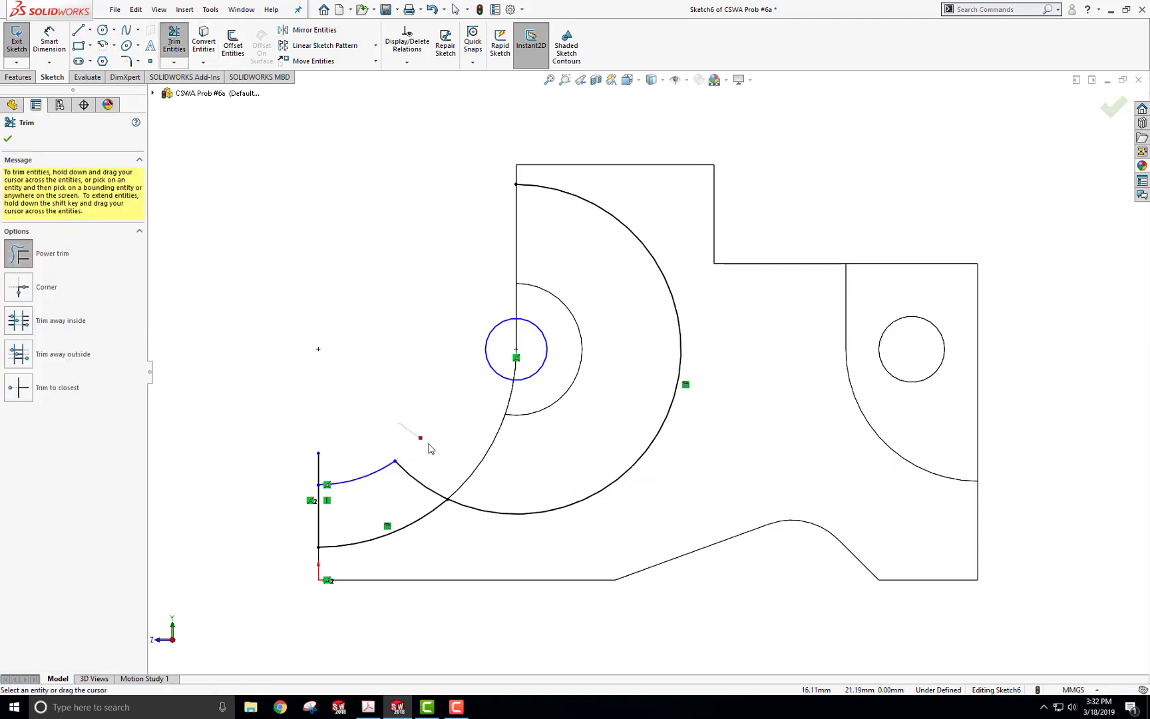
left_click_drag(344, 460, 307, 472)
left_click_drag(465, 449, 489, 536)
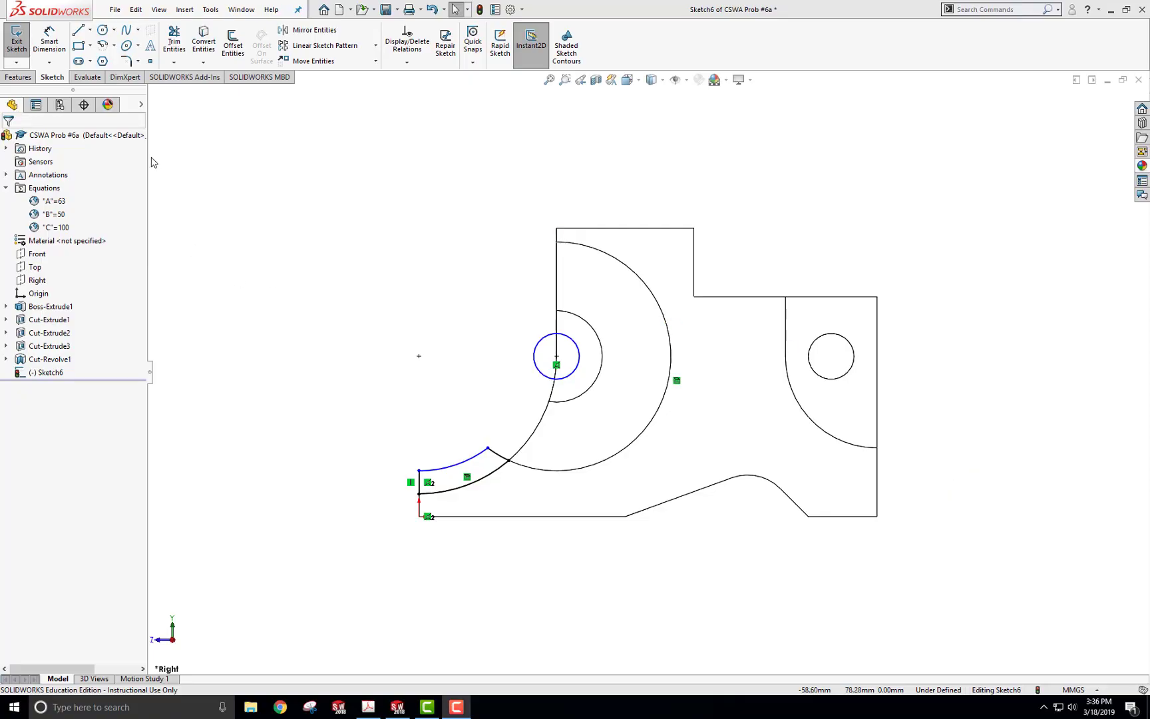
Dimension the lip's inner arc with a 25 mm radius and the circle with a 10 mm diameter.
left_click(49, 41)
left_click(458, 467)
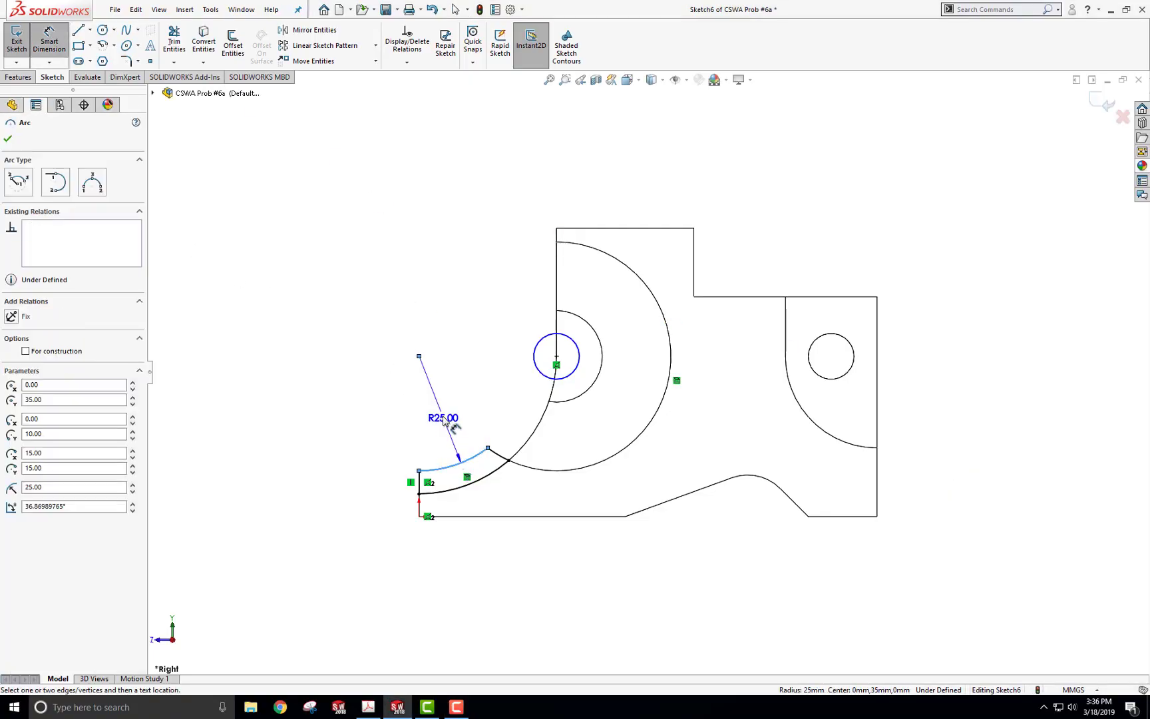
left_click(442, 422)
key("Return")
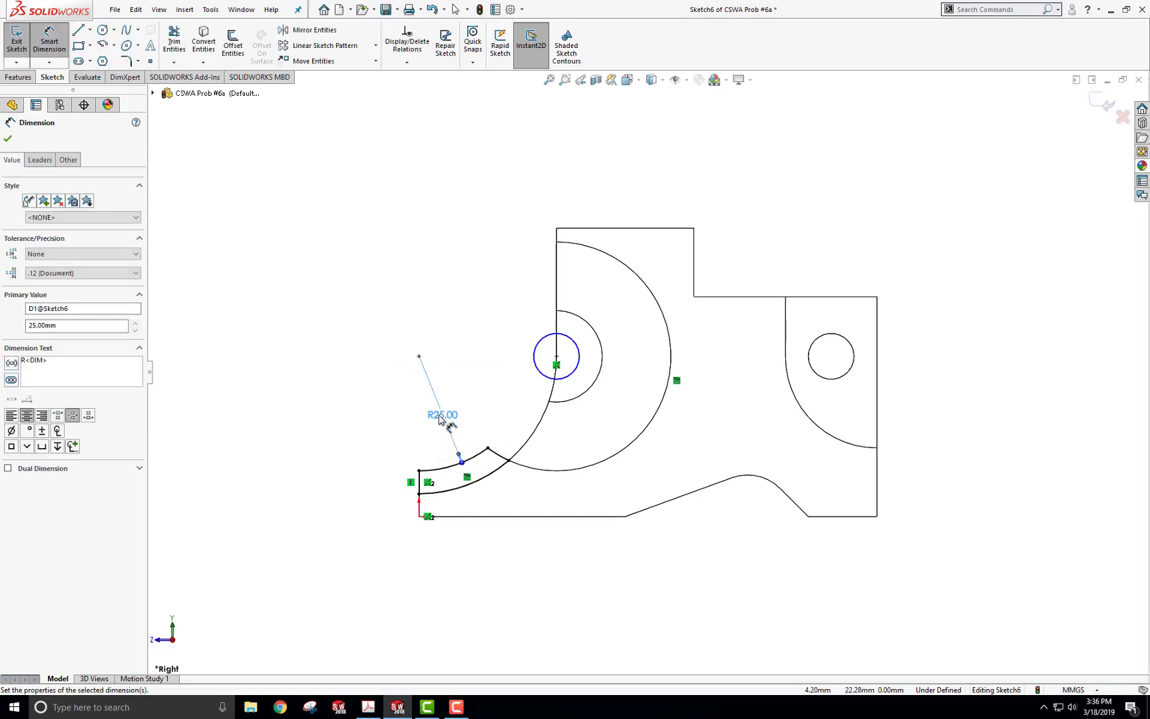
left_click(539, 338)
left_click(504, 285)
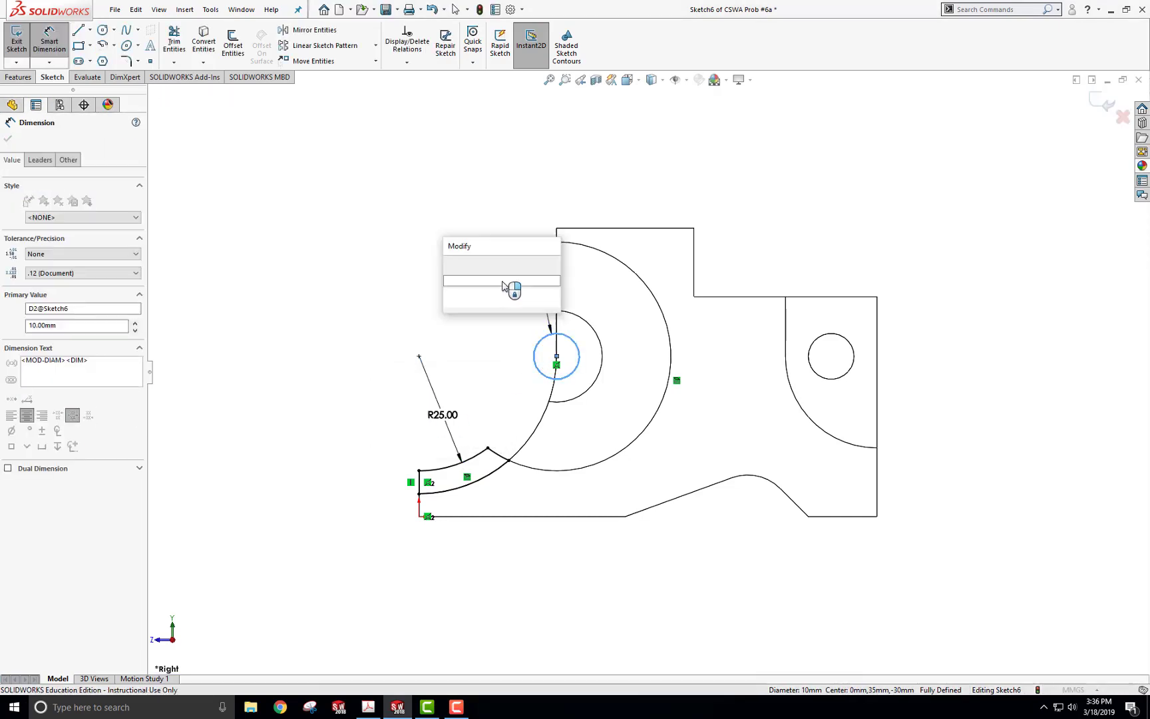
key("Return")
left_click(353, 206)
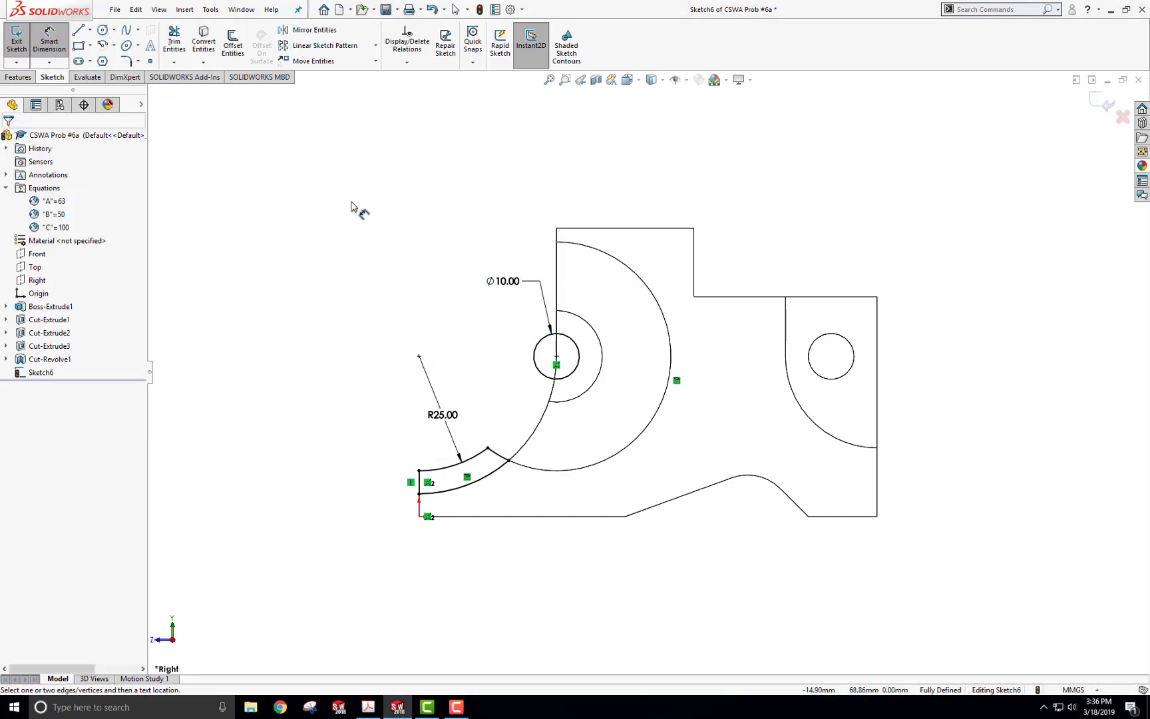
Extrude the curved lip profile and the 10 mm circle together 8 mm blind in the reversed direction, merged with the body.
mouse_move(290, 251)
middle_mouse_down()
mouse_move(336, 216)
mouse_move(343, 301)
mouse_move(221, 190)
middle_mouse_up()
key("ctrl+b")
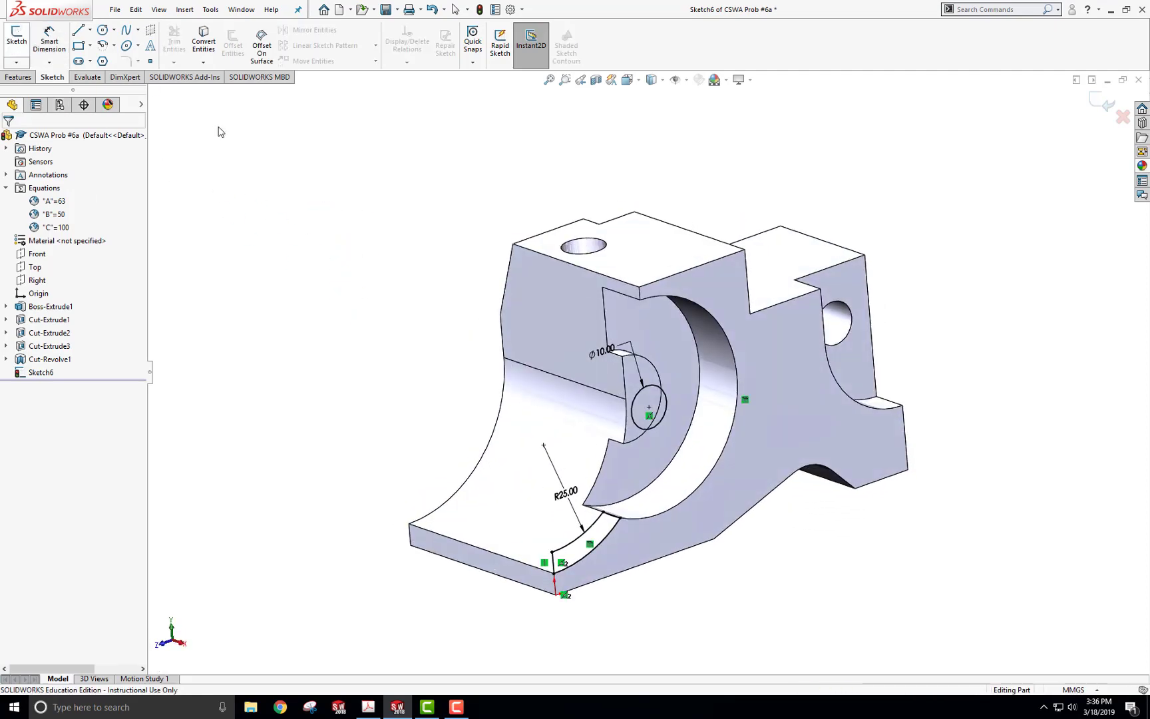
left_click(19, 77)
left_click(22, 42)
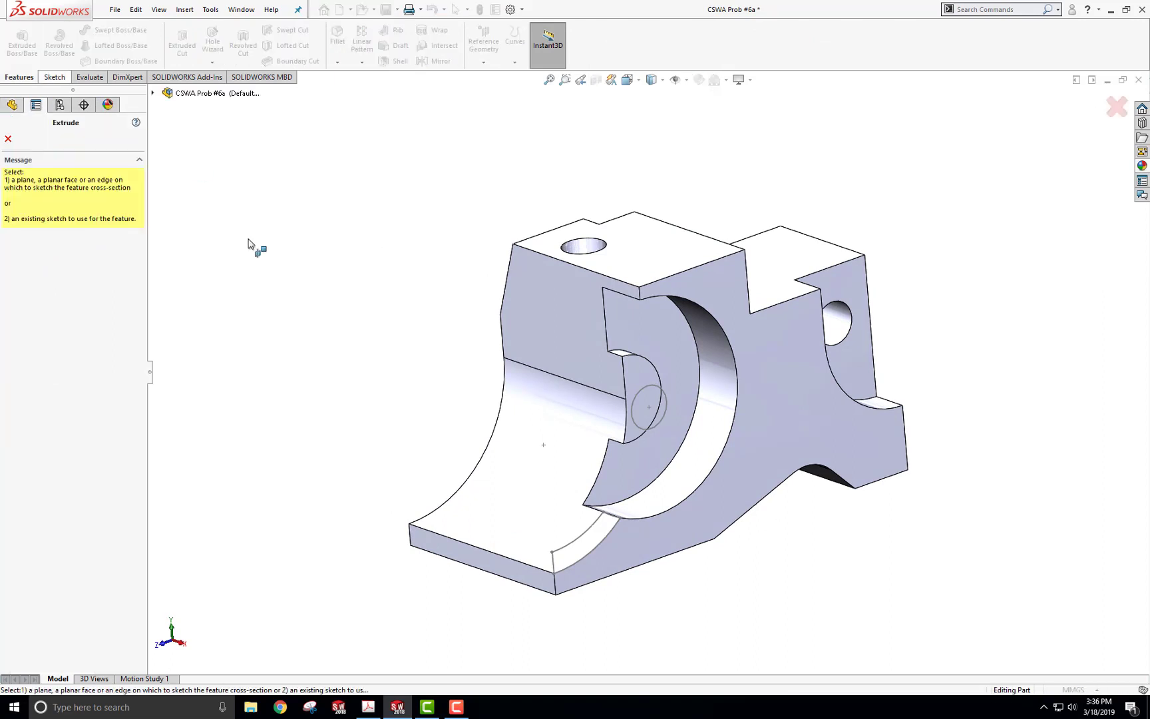
left_click(587, 537)
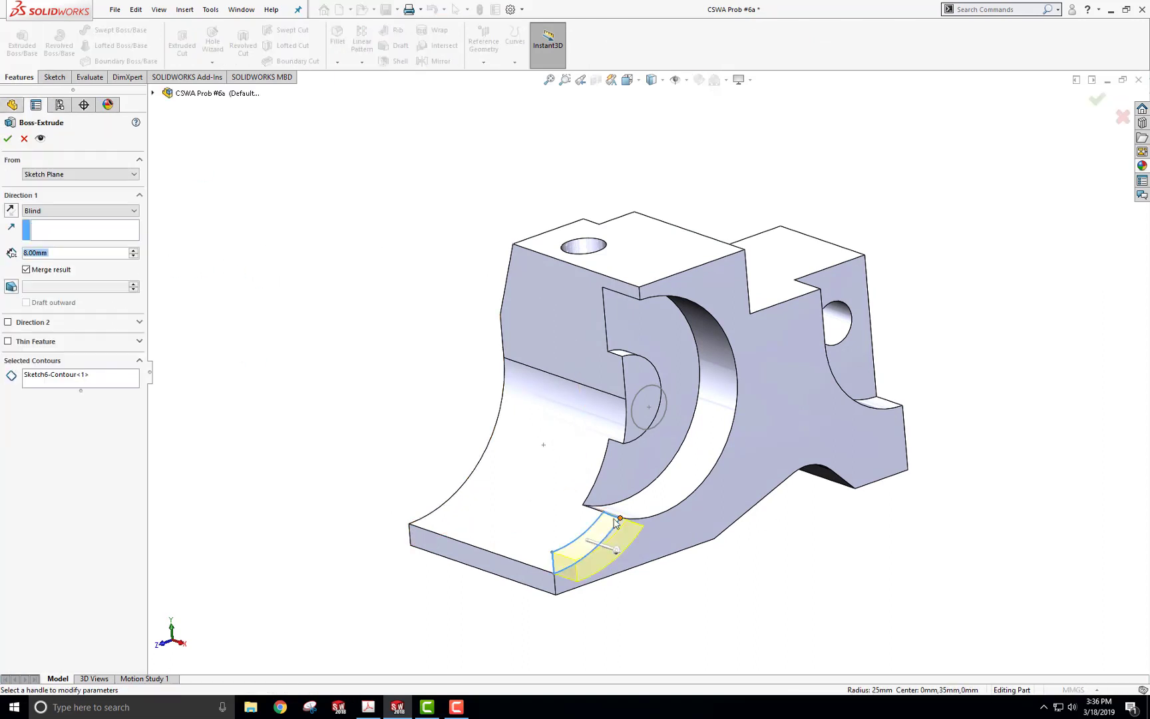
left_click(10, 212)
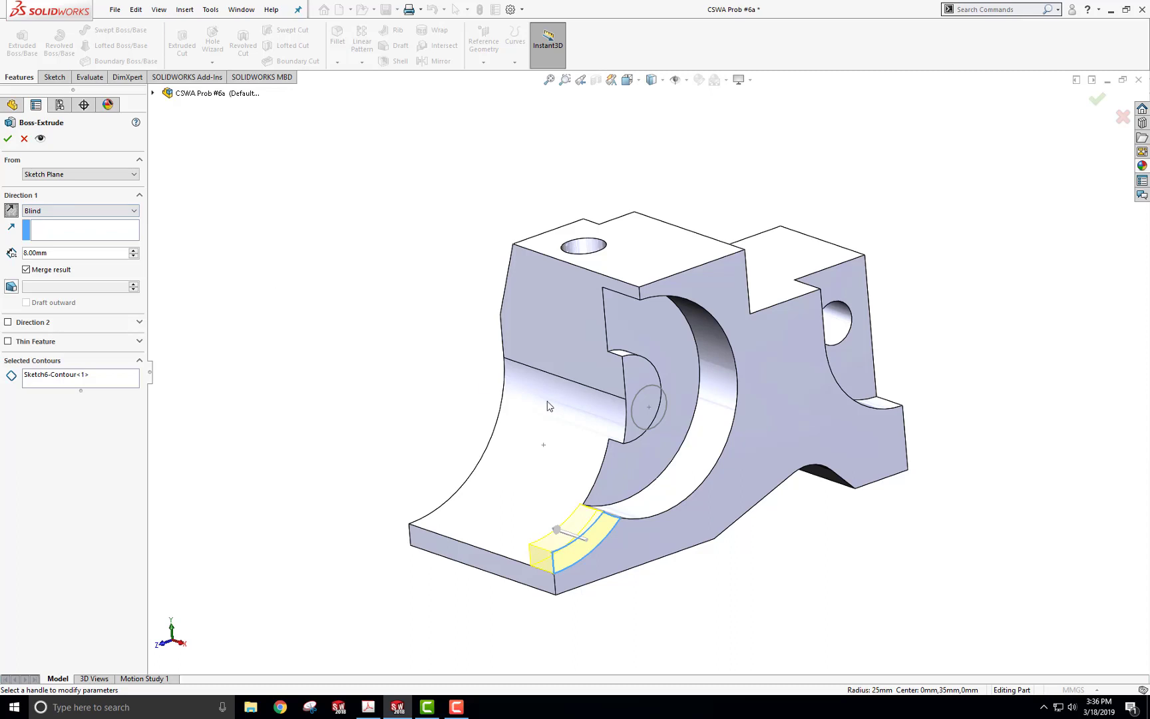
right_click(101, 380)
left_click(153, 381)
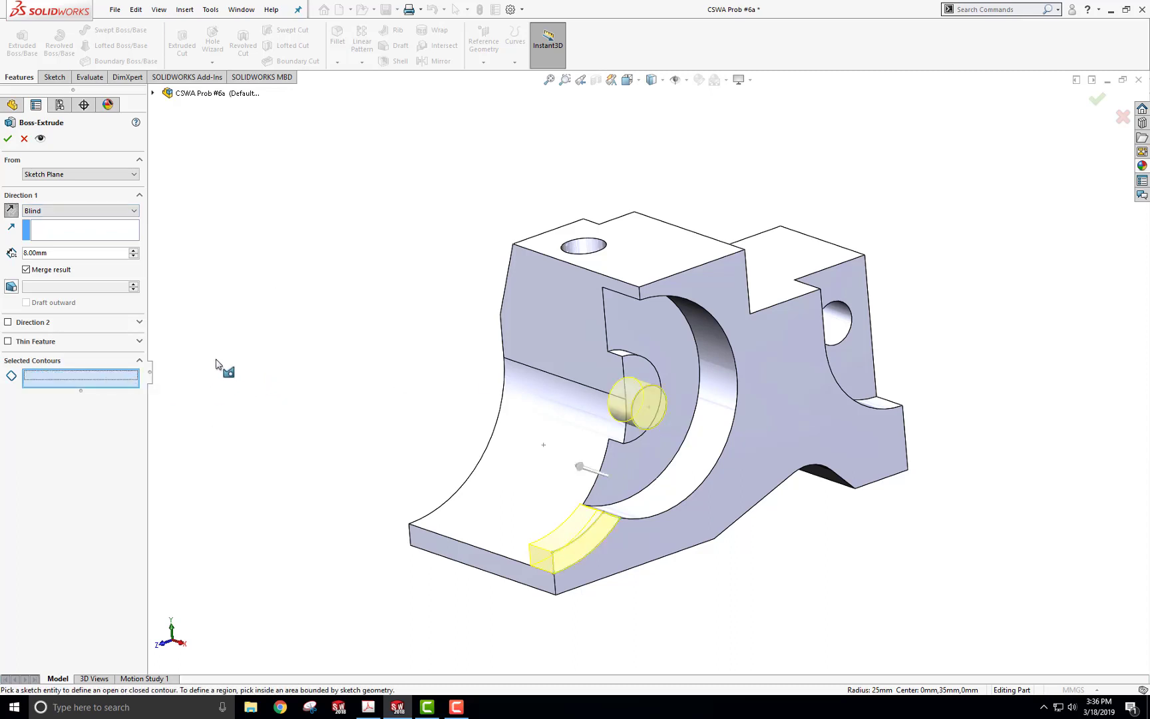
mouse_move(215, 363)
middle_mouse_down()
mouse_move(278, 334)
mouse_move(258, 333)
mouse_move(367, 321)
mouse_move(296, 355)
middle_mouse_up()
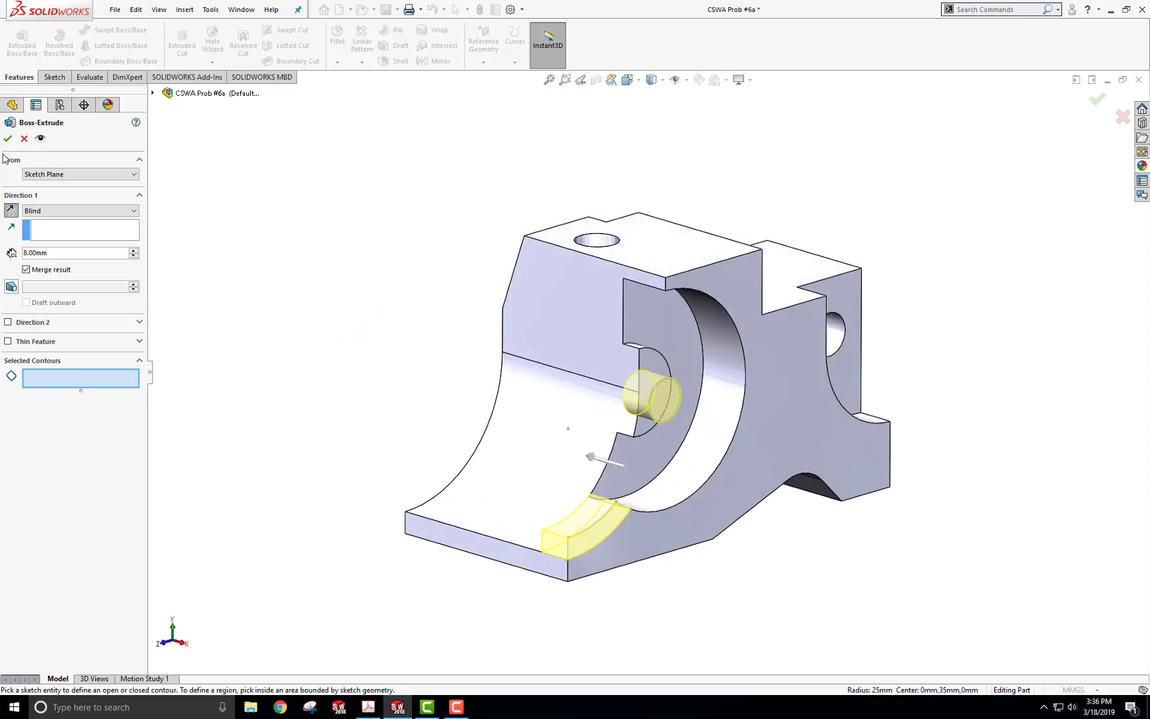
key("Return")
middle_click_drag(464, 334, 429, 343)
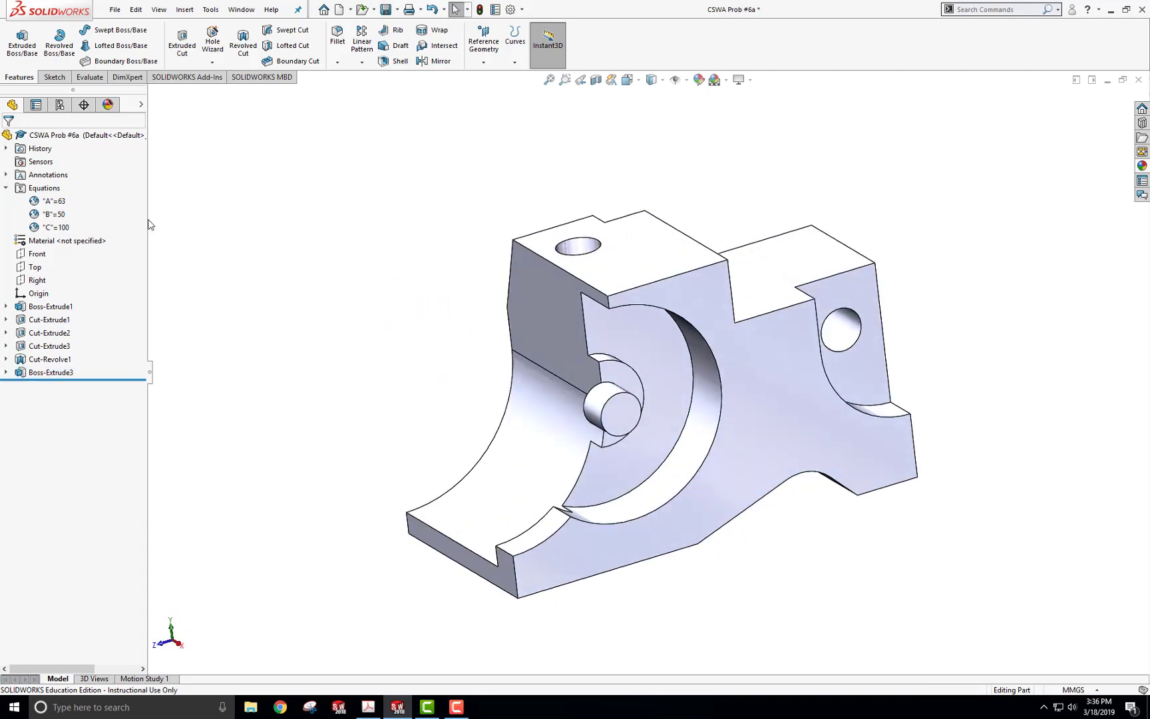
key("ctrl+7")
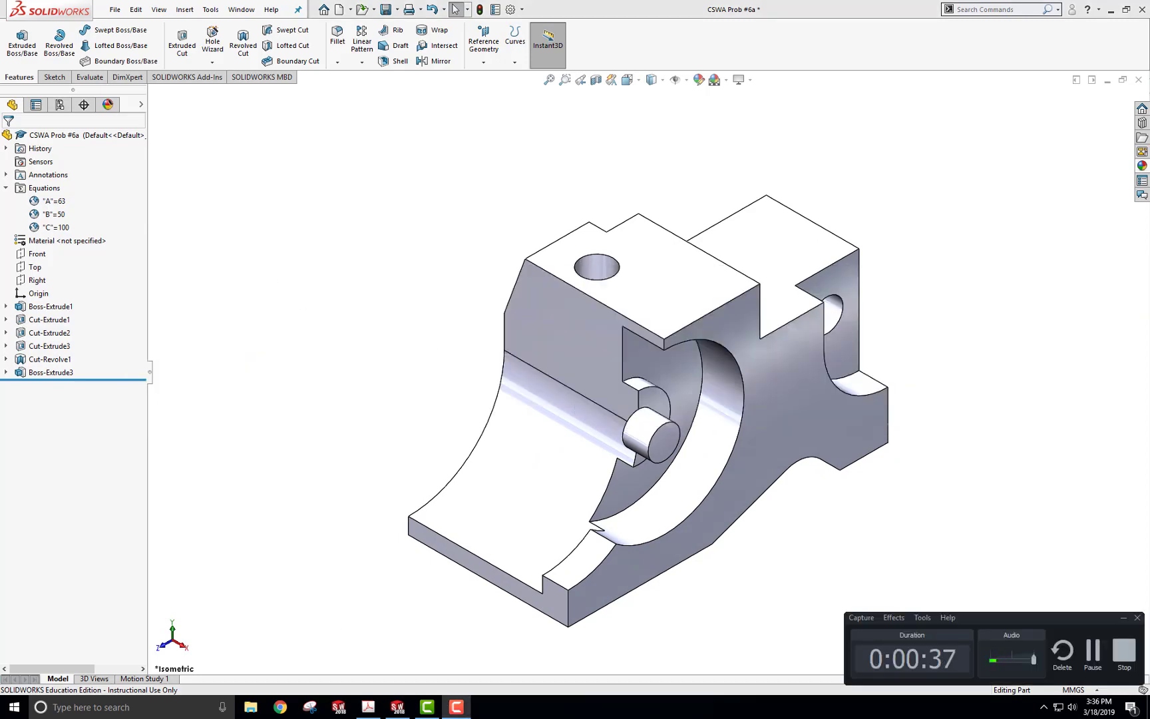
Check the required material in the problem's PDF drawing, return to SOLIDWORKS and assign Copper to the part.
left_click(1125, 620)
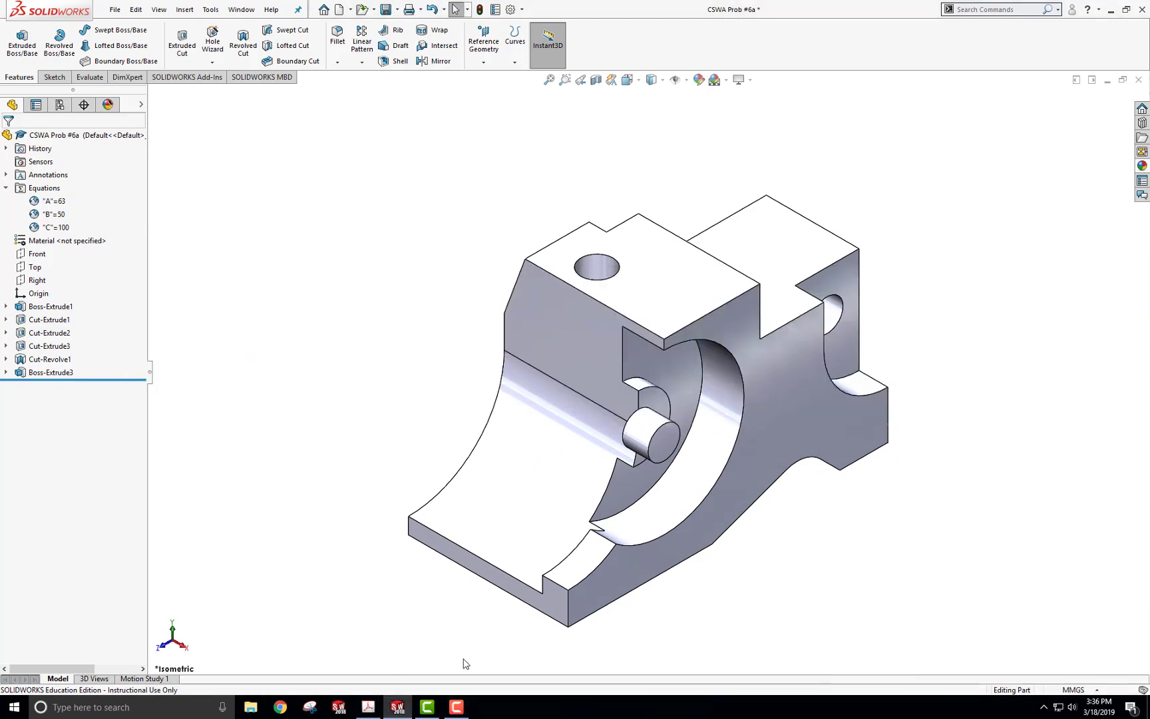
left_click(368, 707)
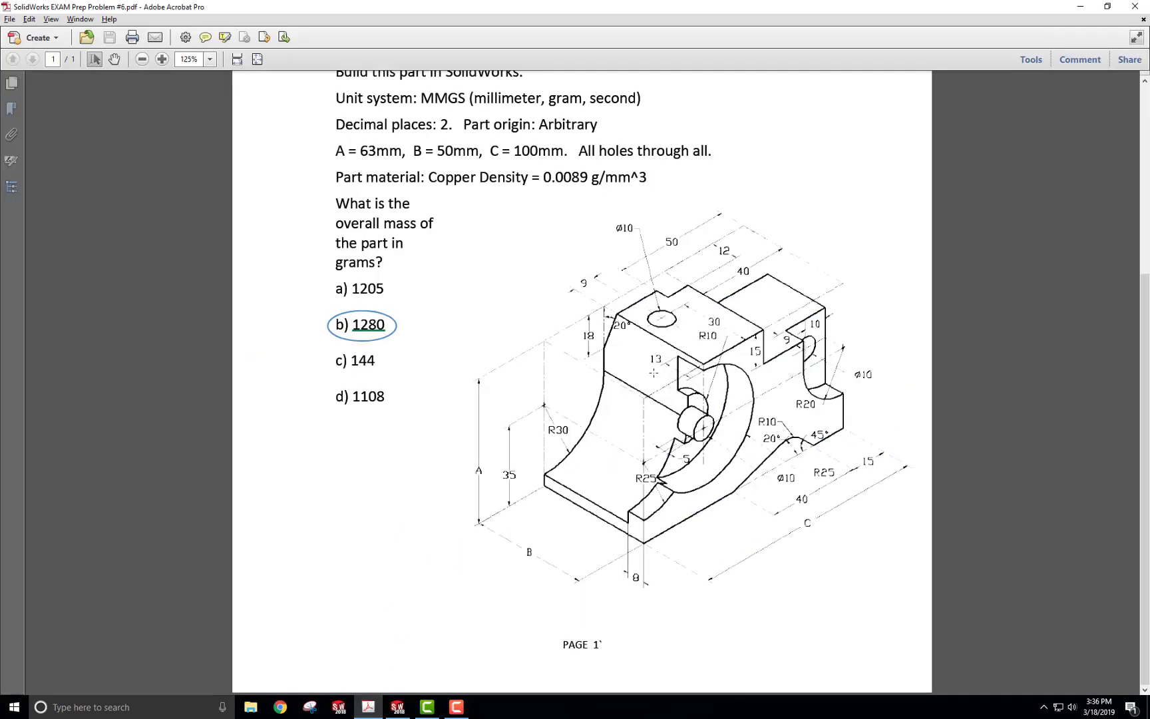
left_click(398, 707)
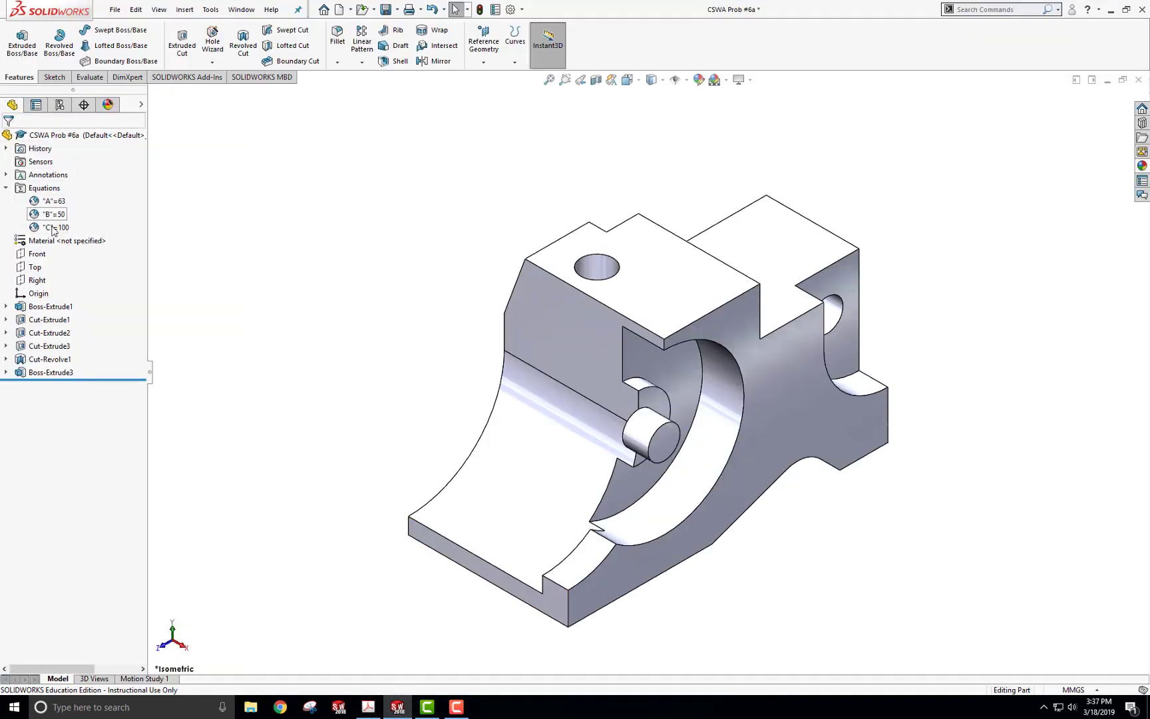
right_click(47, 241)
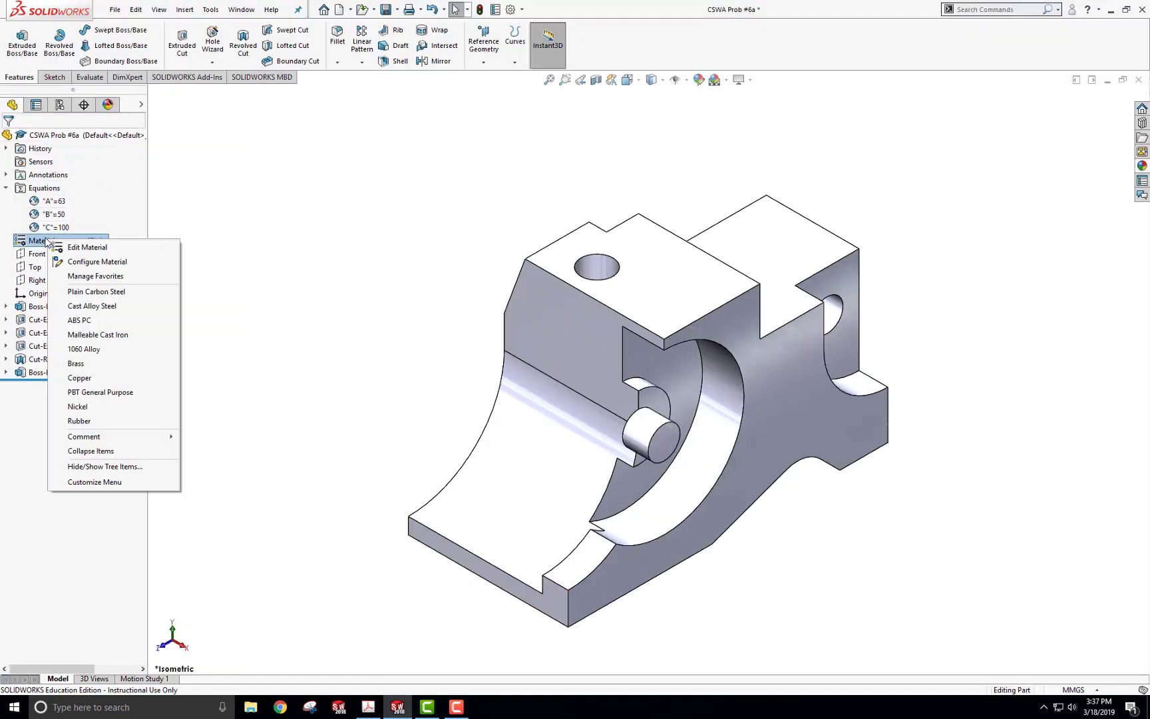
left_click(79, 377)
Evaluate the part's mass properties and read its overall mass in grams.
left_click(89, 77)
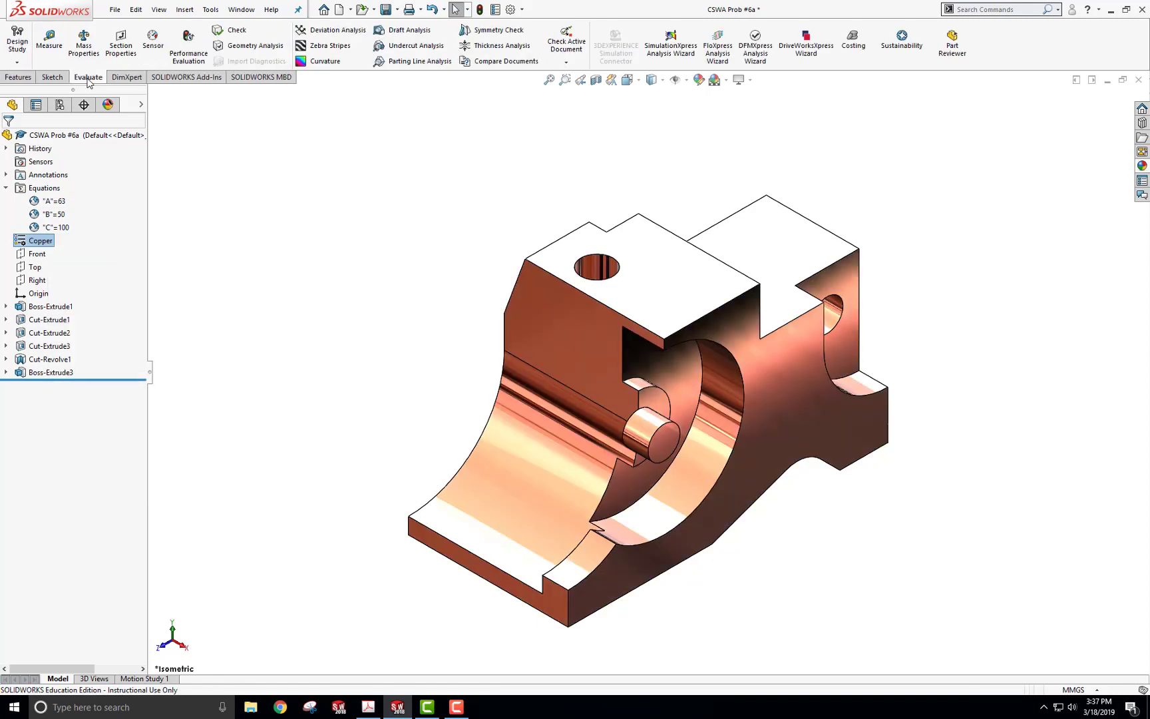
left_click(83, 37)
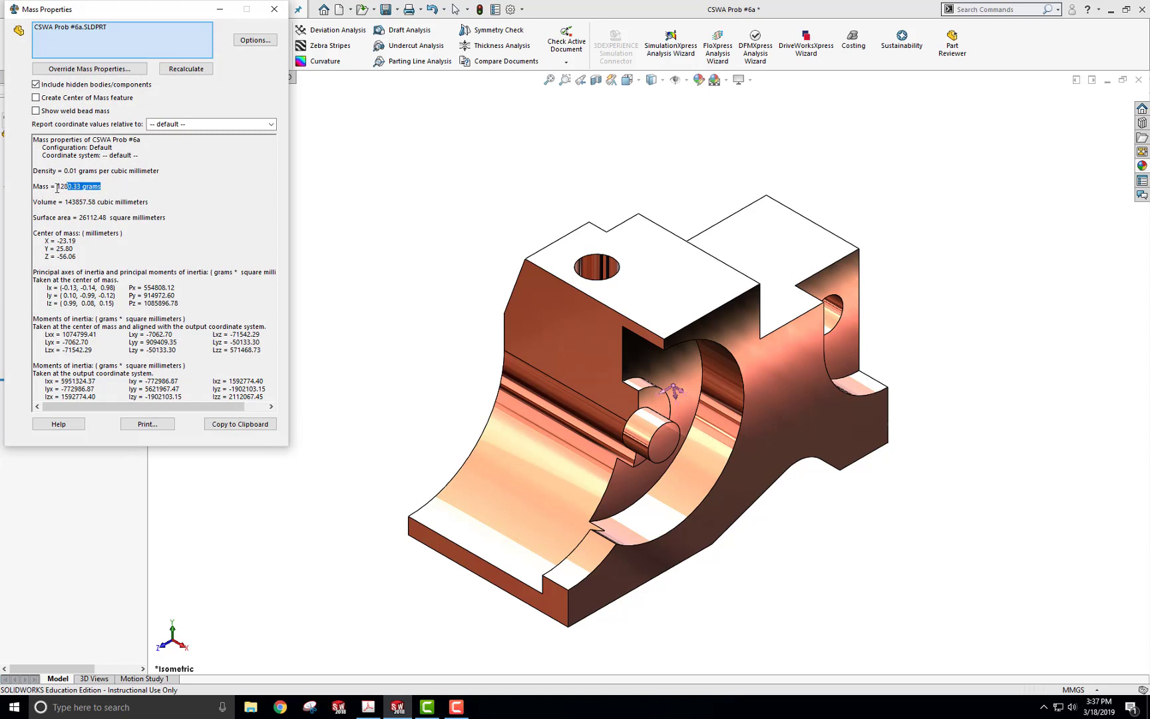
left_click(231, 179)
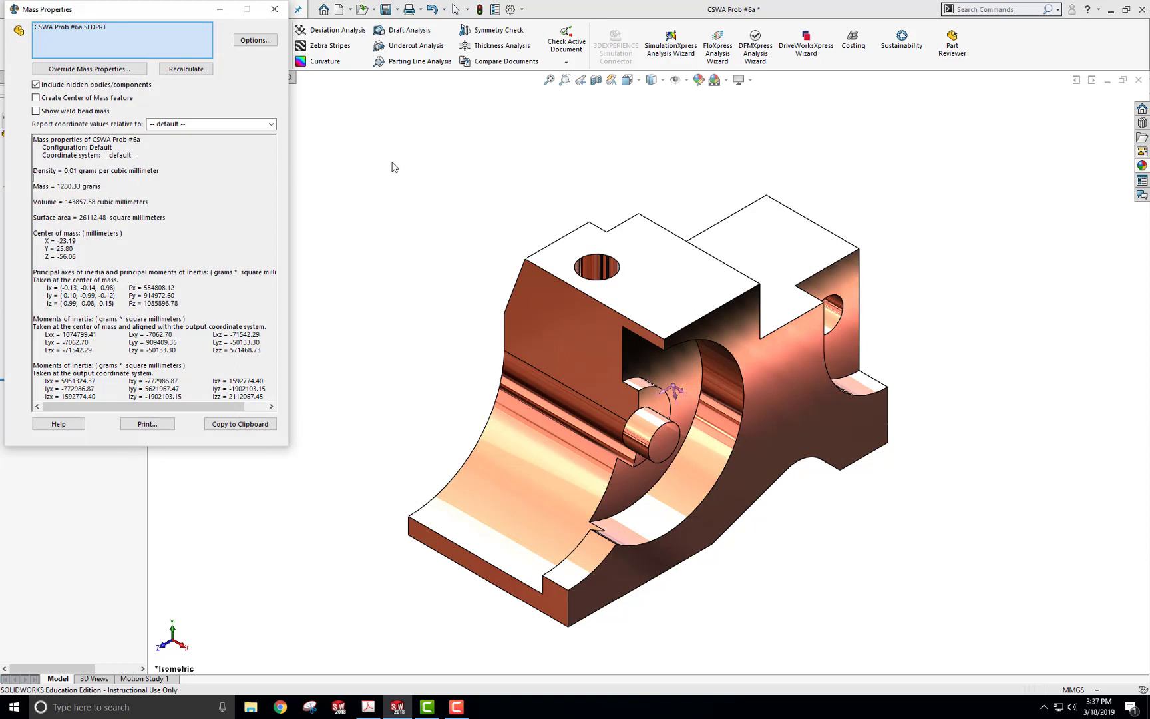